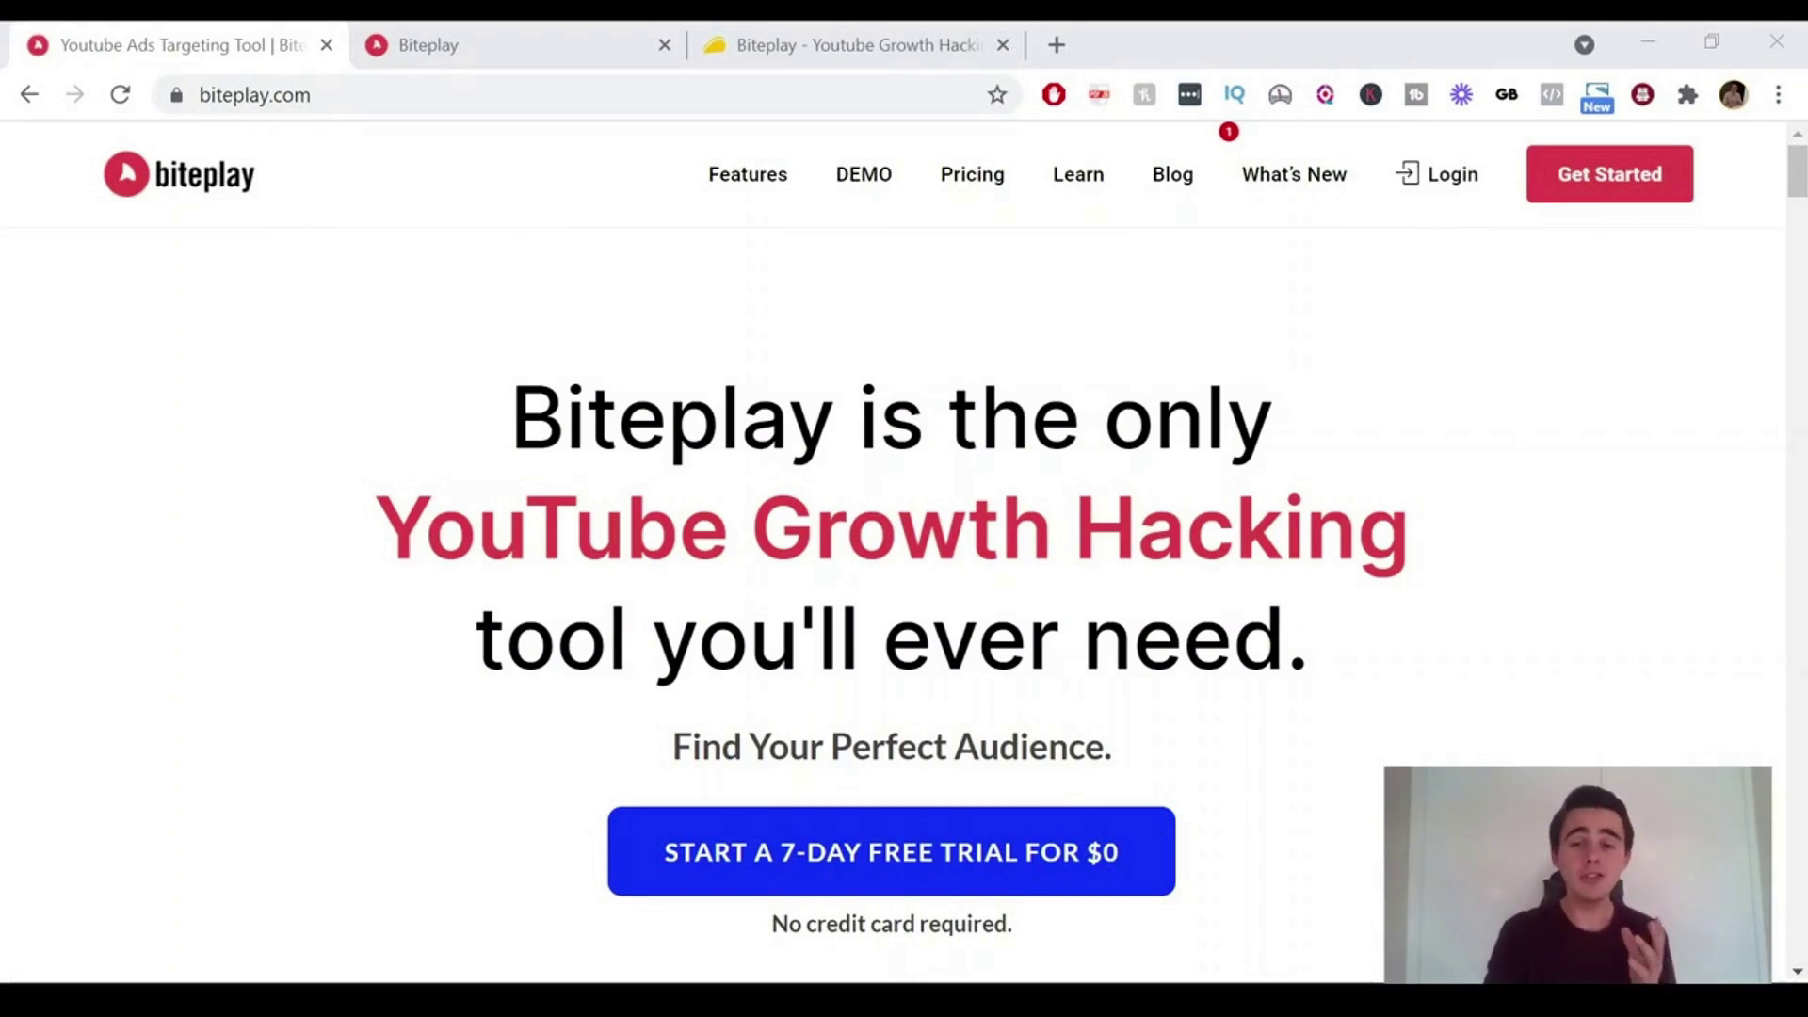
- Switch to the Biteplay app dashboard and look over its tools and areas of interest
left_click(1042, 904)
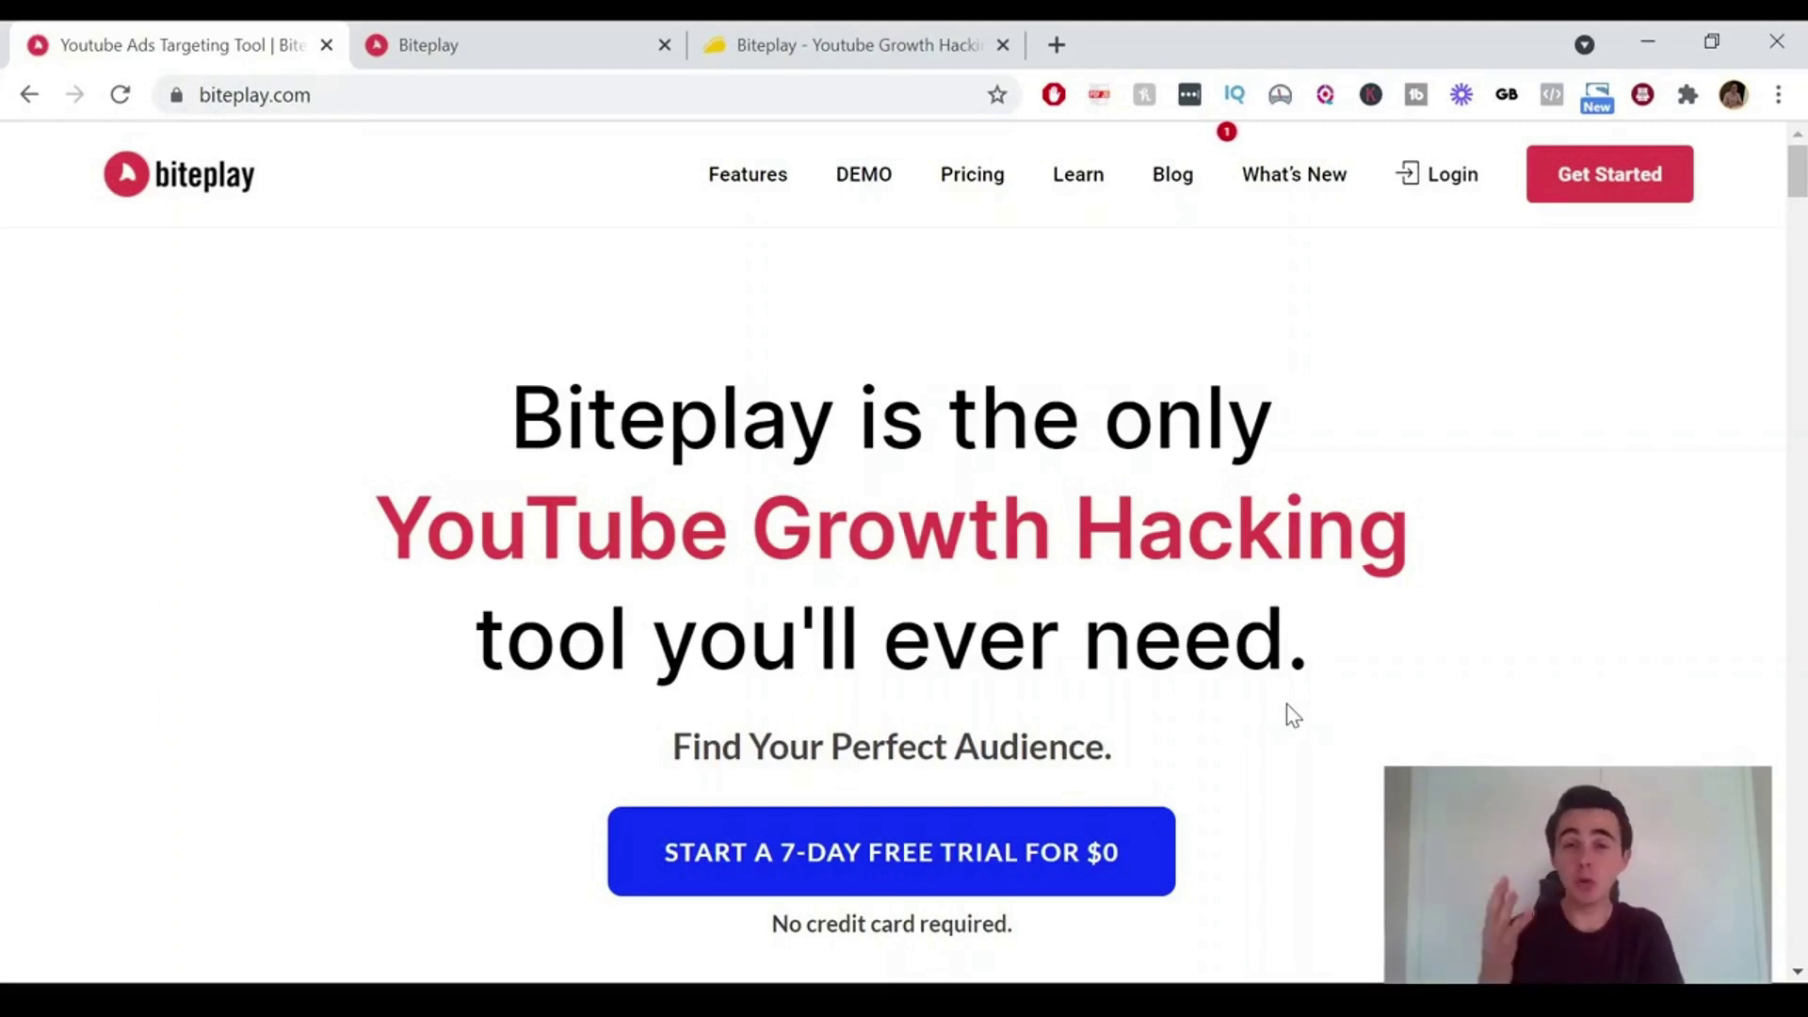
left_click(499, 49)
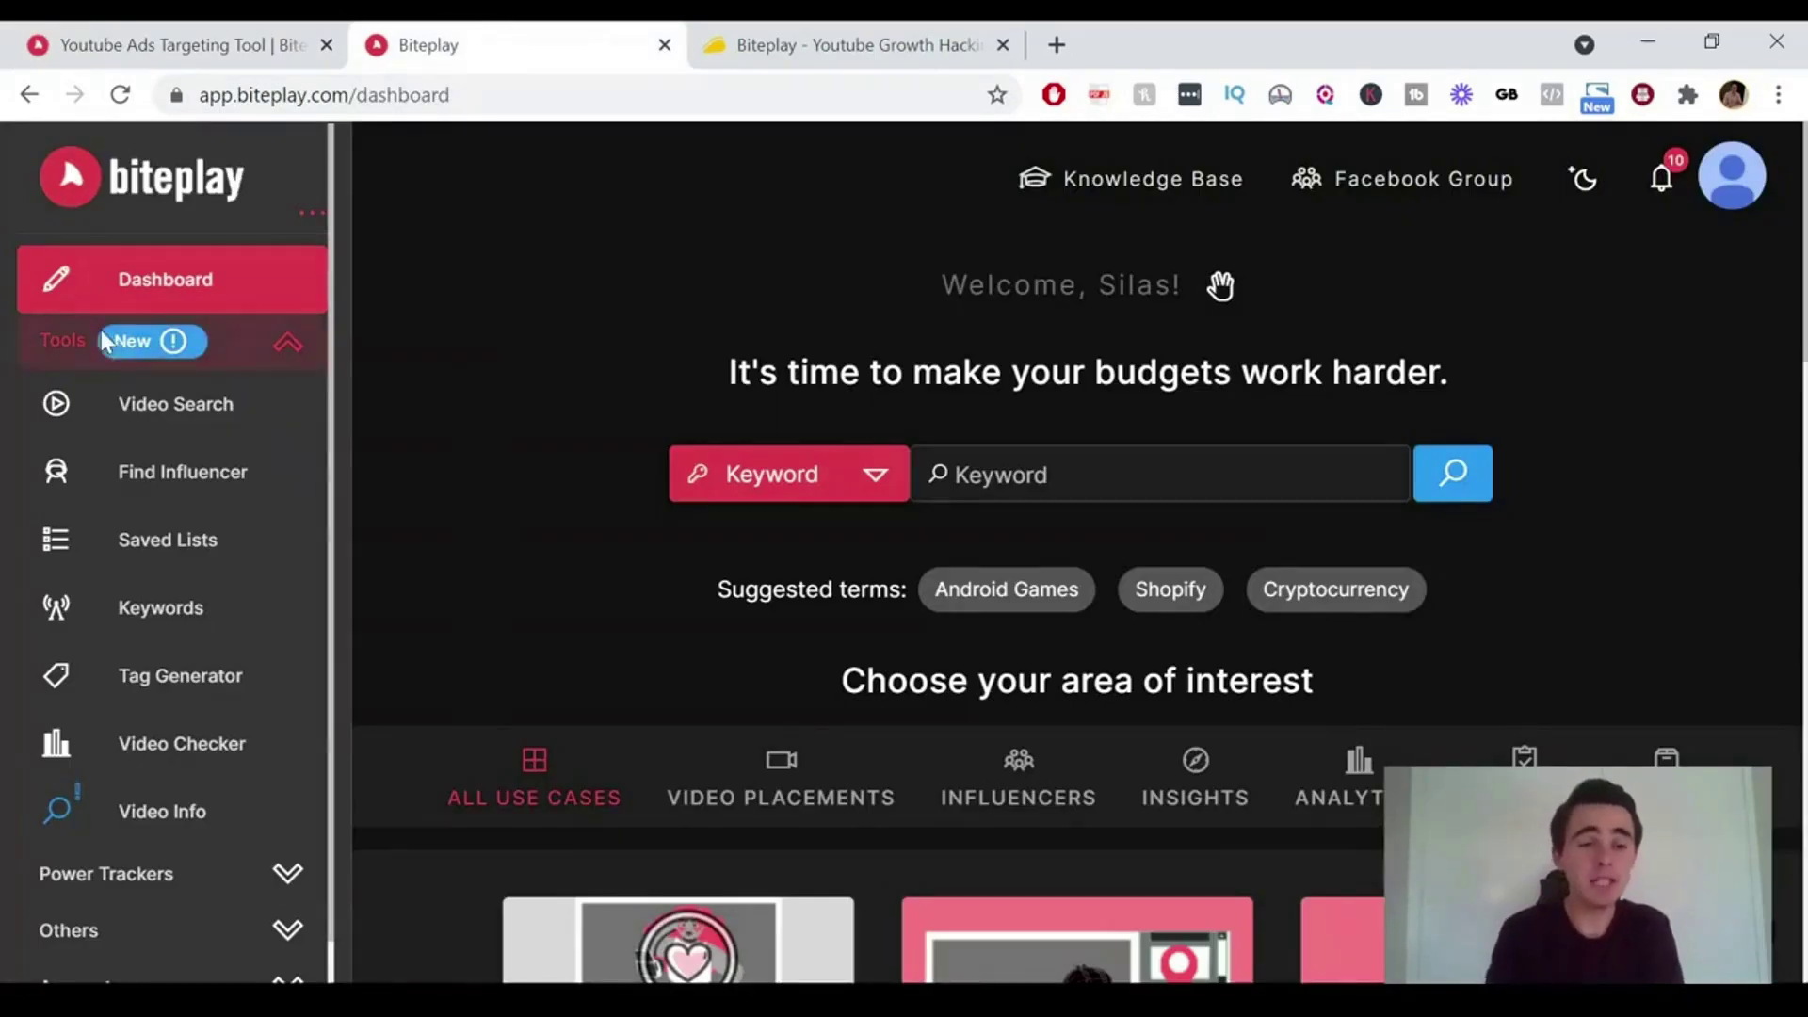
scroll(144, 612, "down", 1)
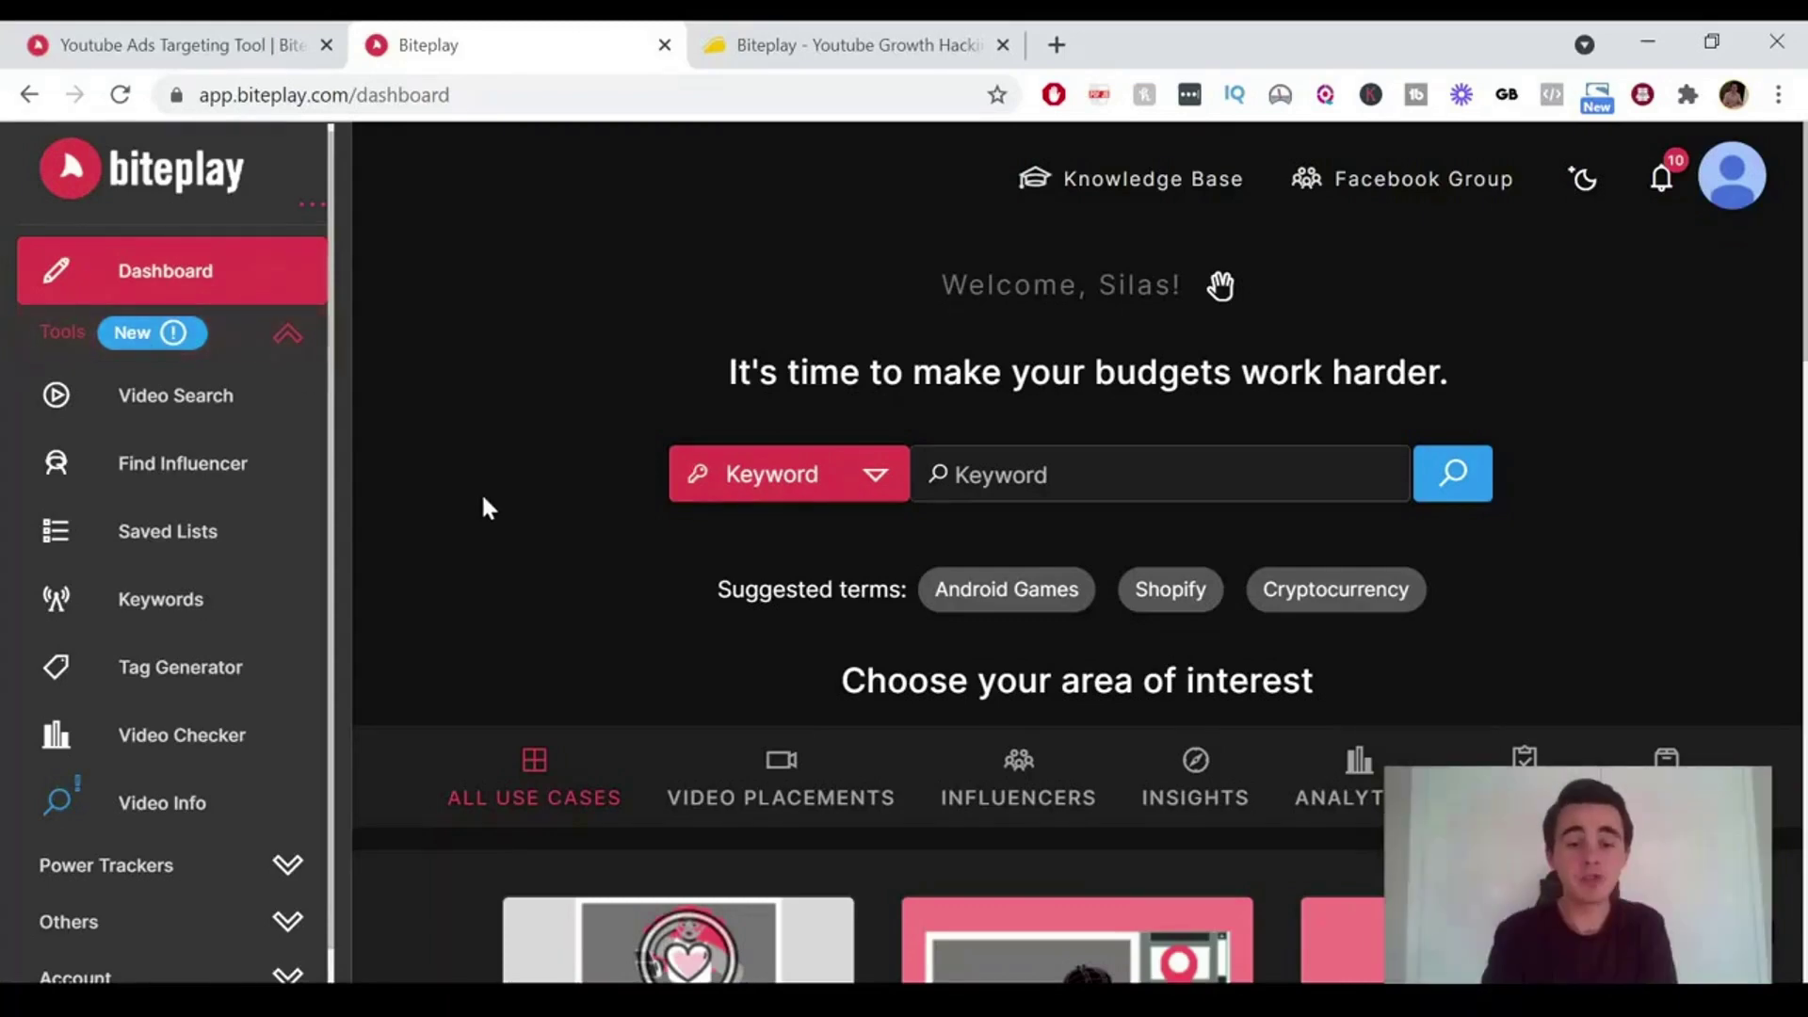
scroll(484, 504, "down", 3)
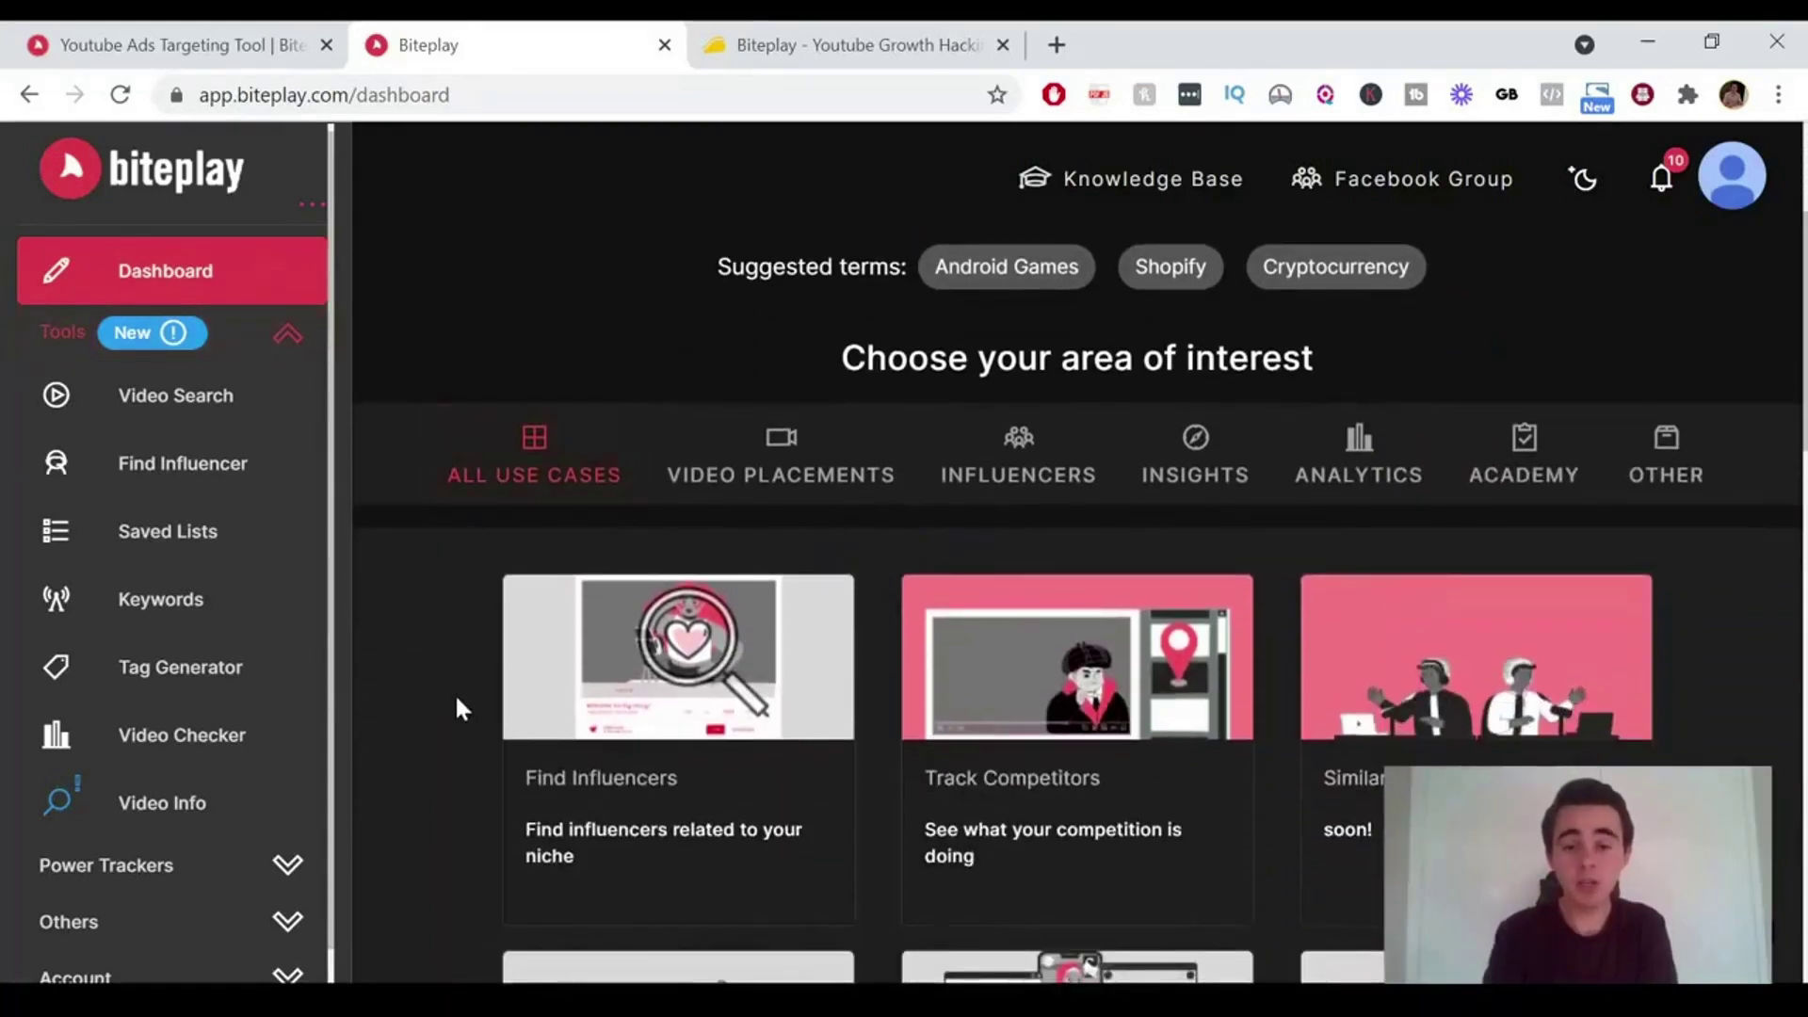
scroll(455, 693, "up", 3)
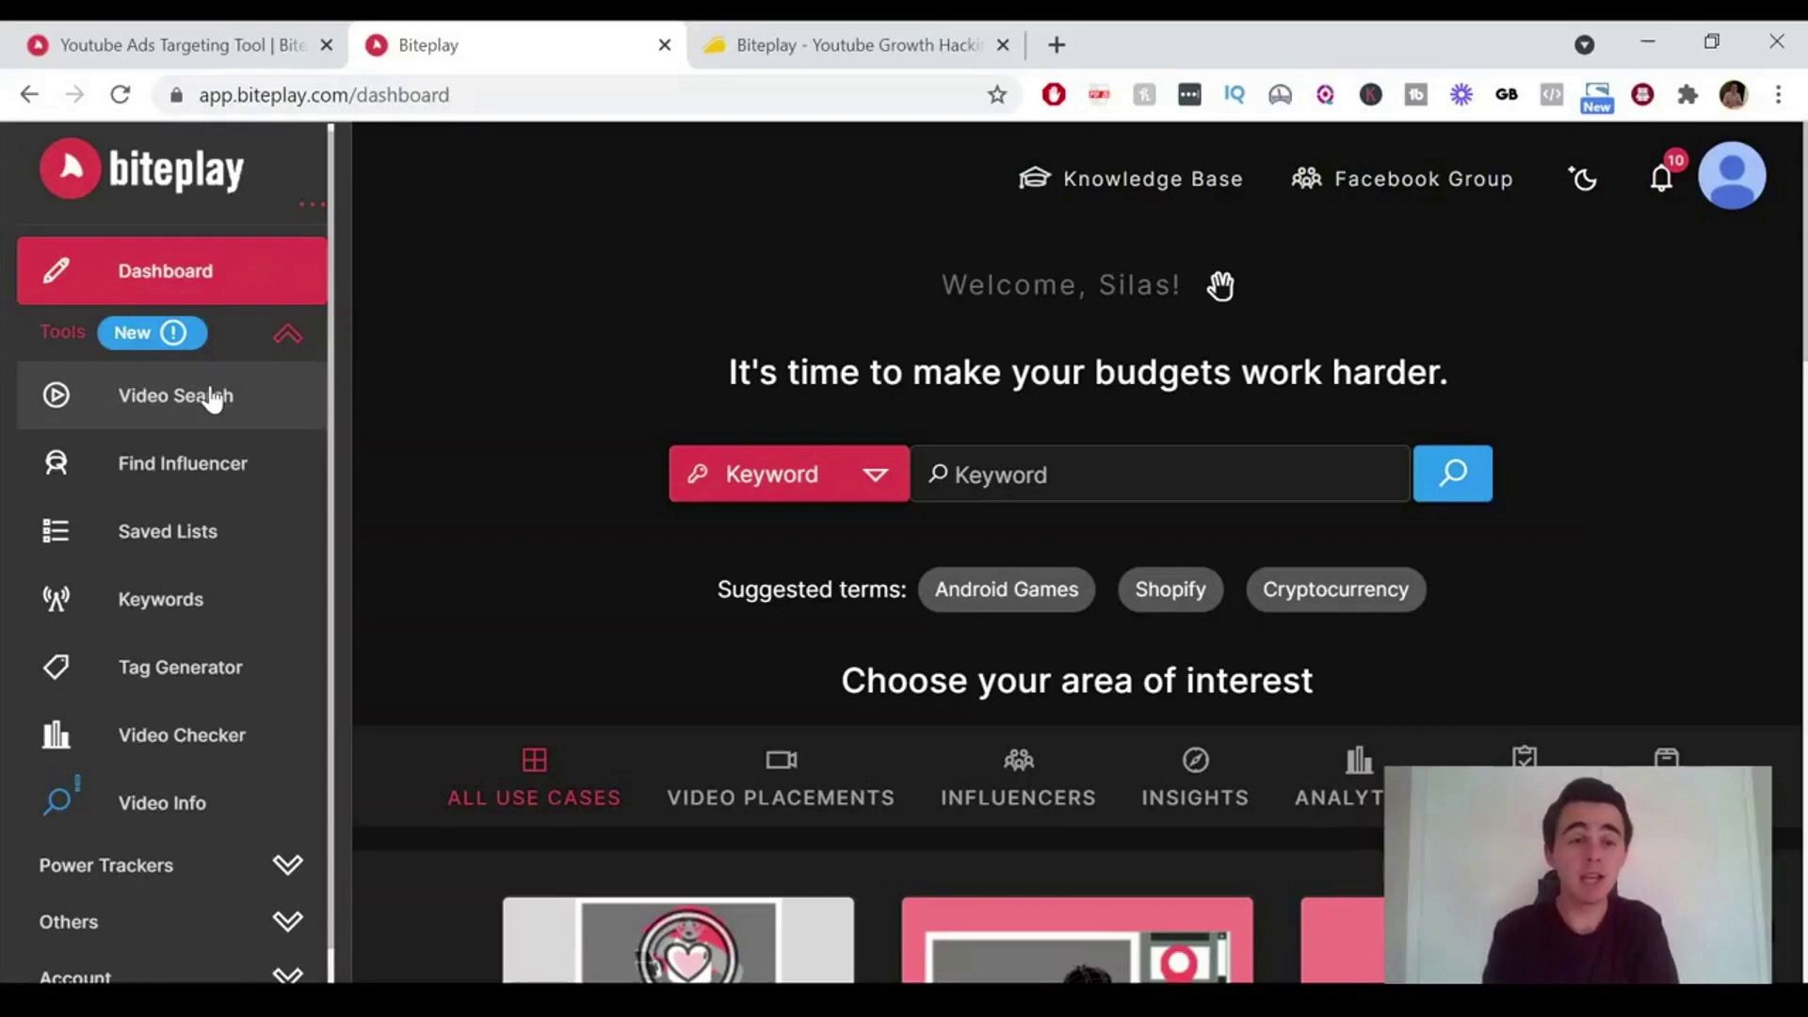
- Run a keyword Video Search for "fitness" with the maximum results set to 50
left_click(212, 397)
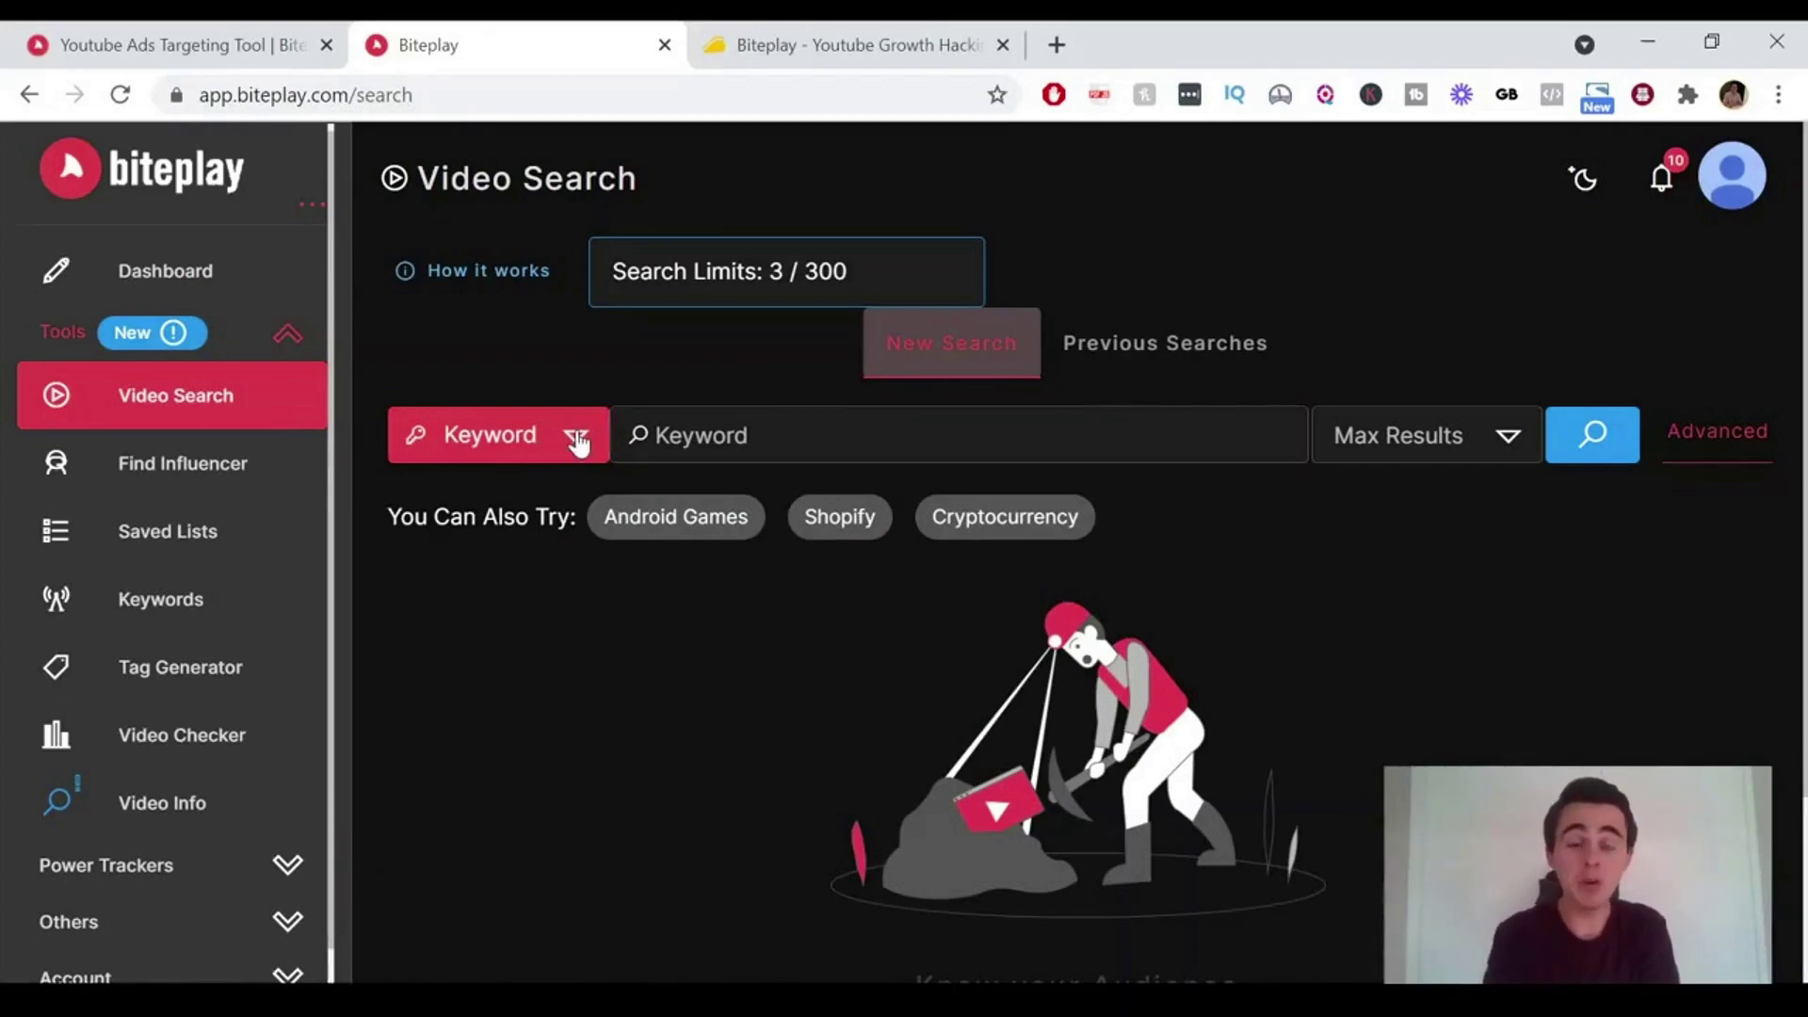
left_click(576, 439)
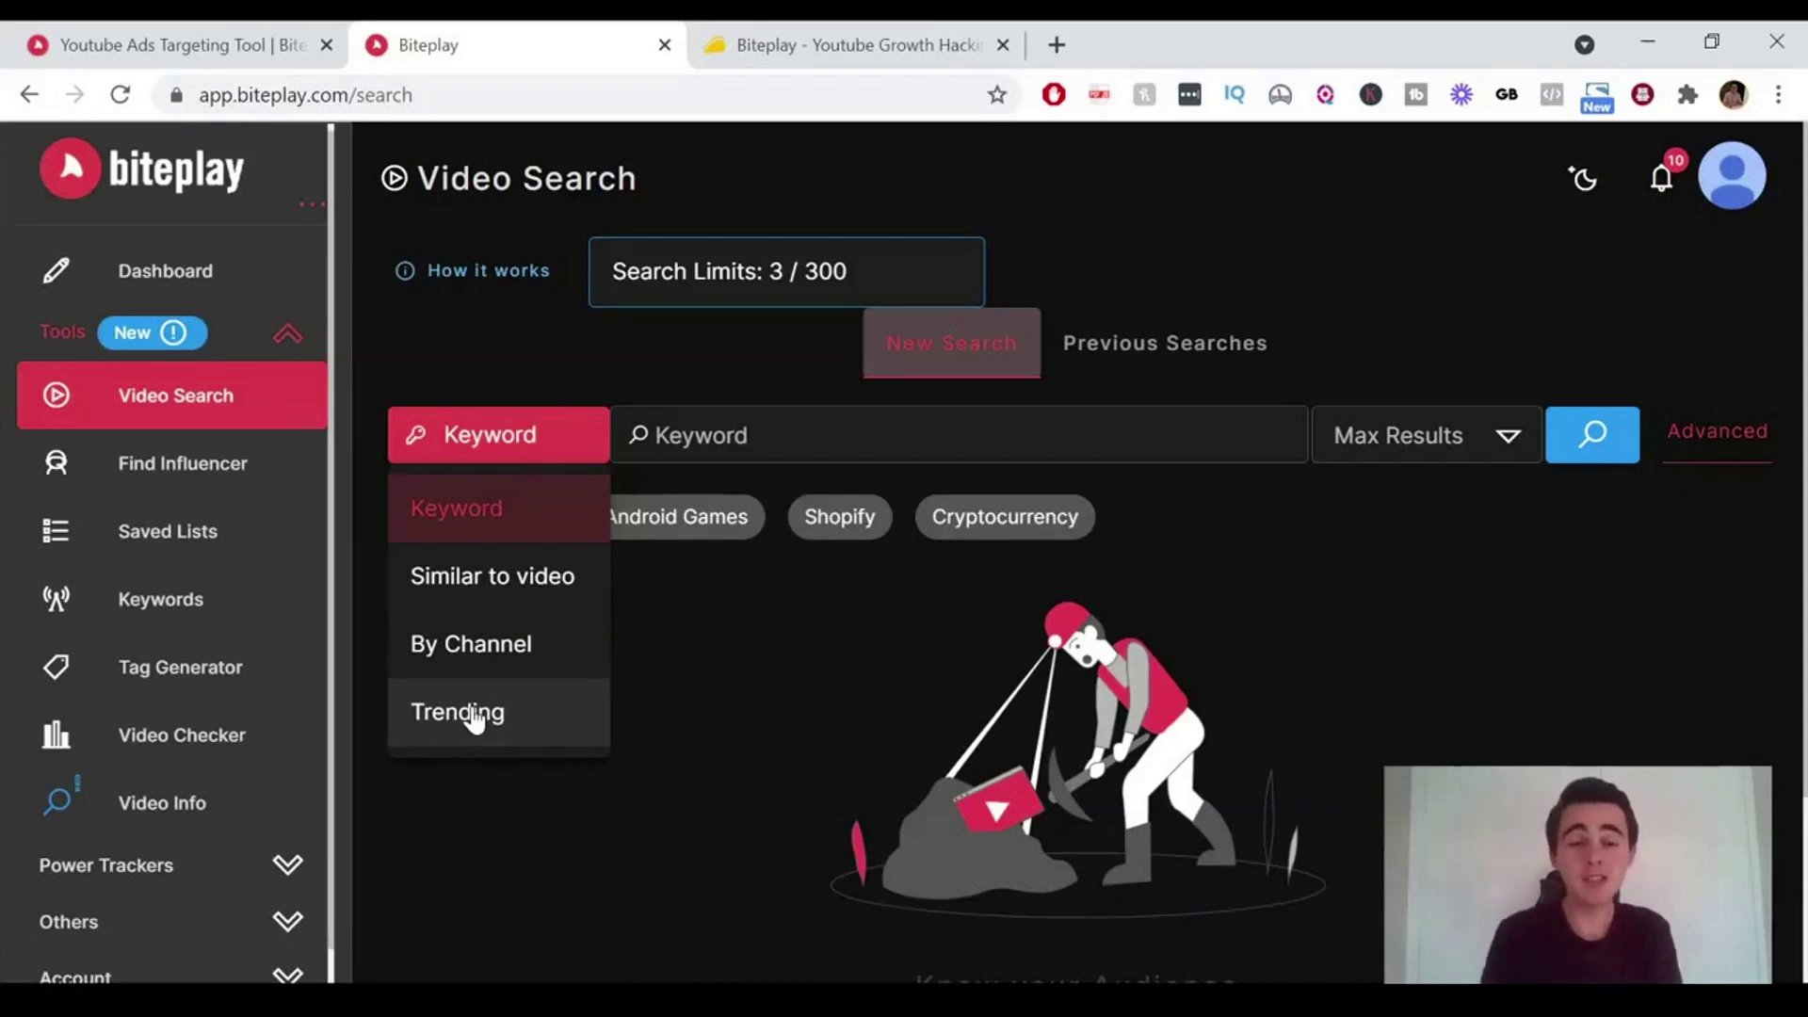
left_click(671, 434)
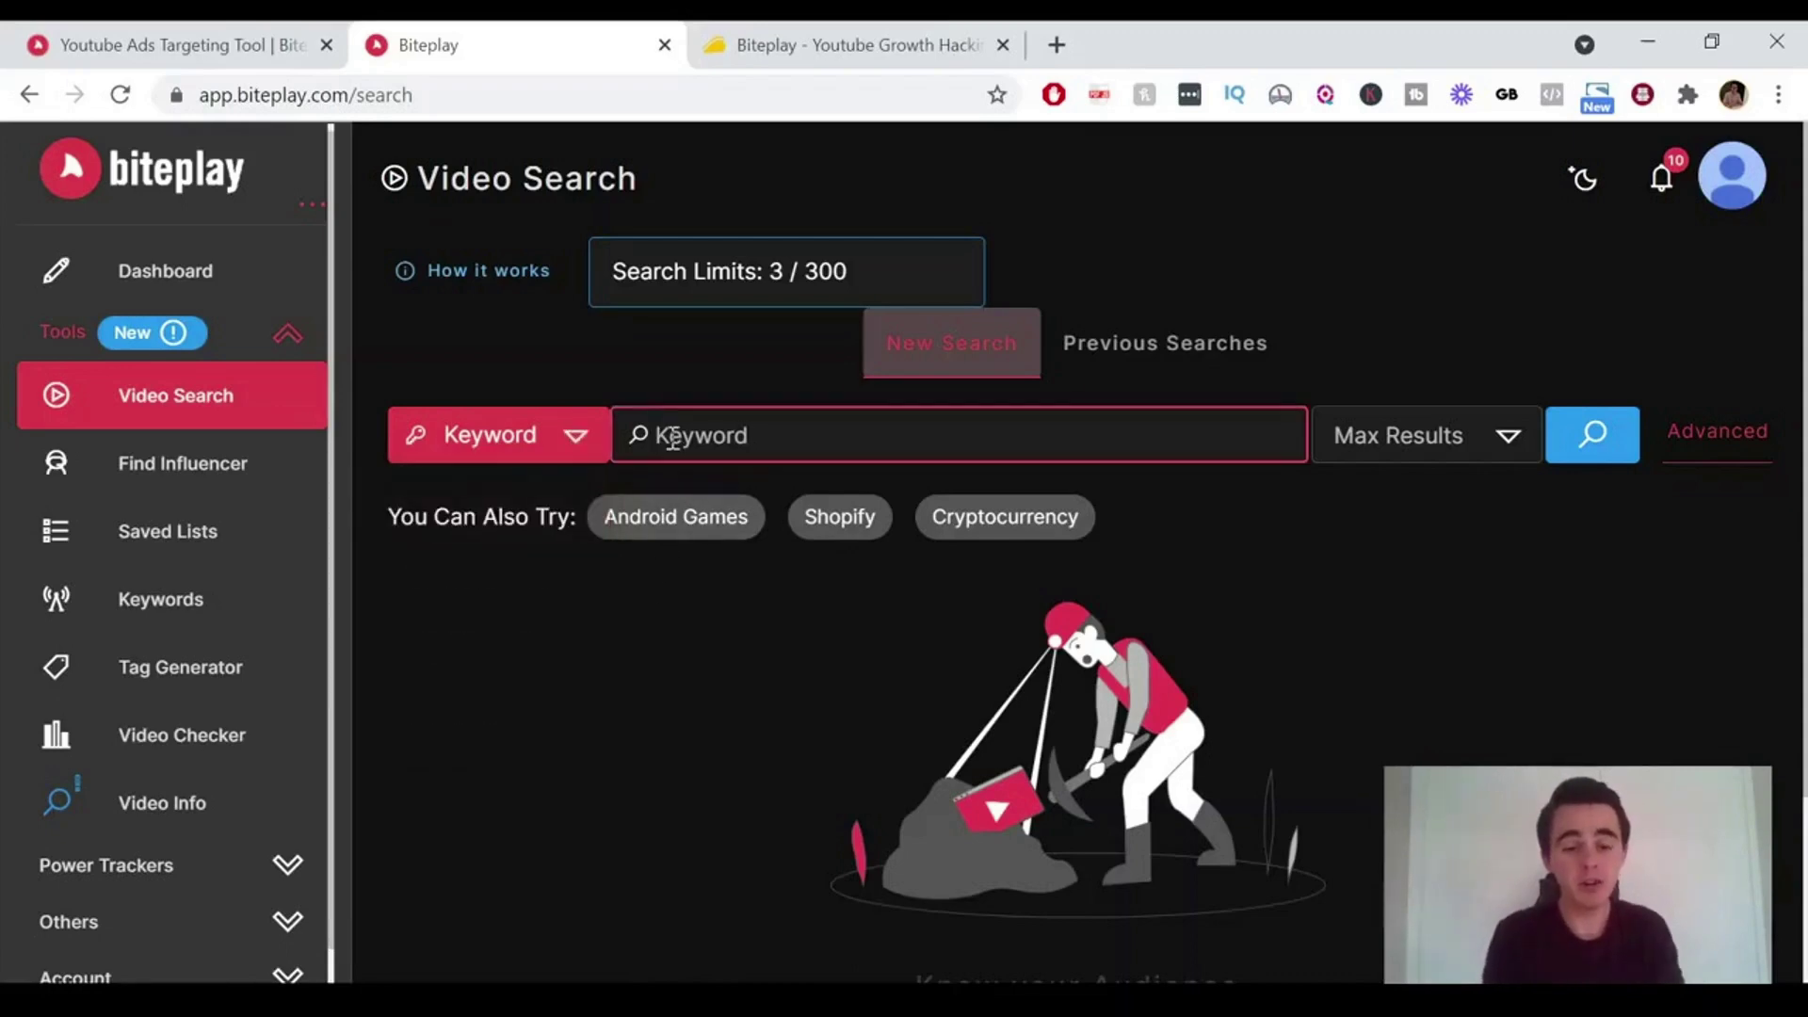
type("fitness")
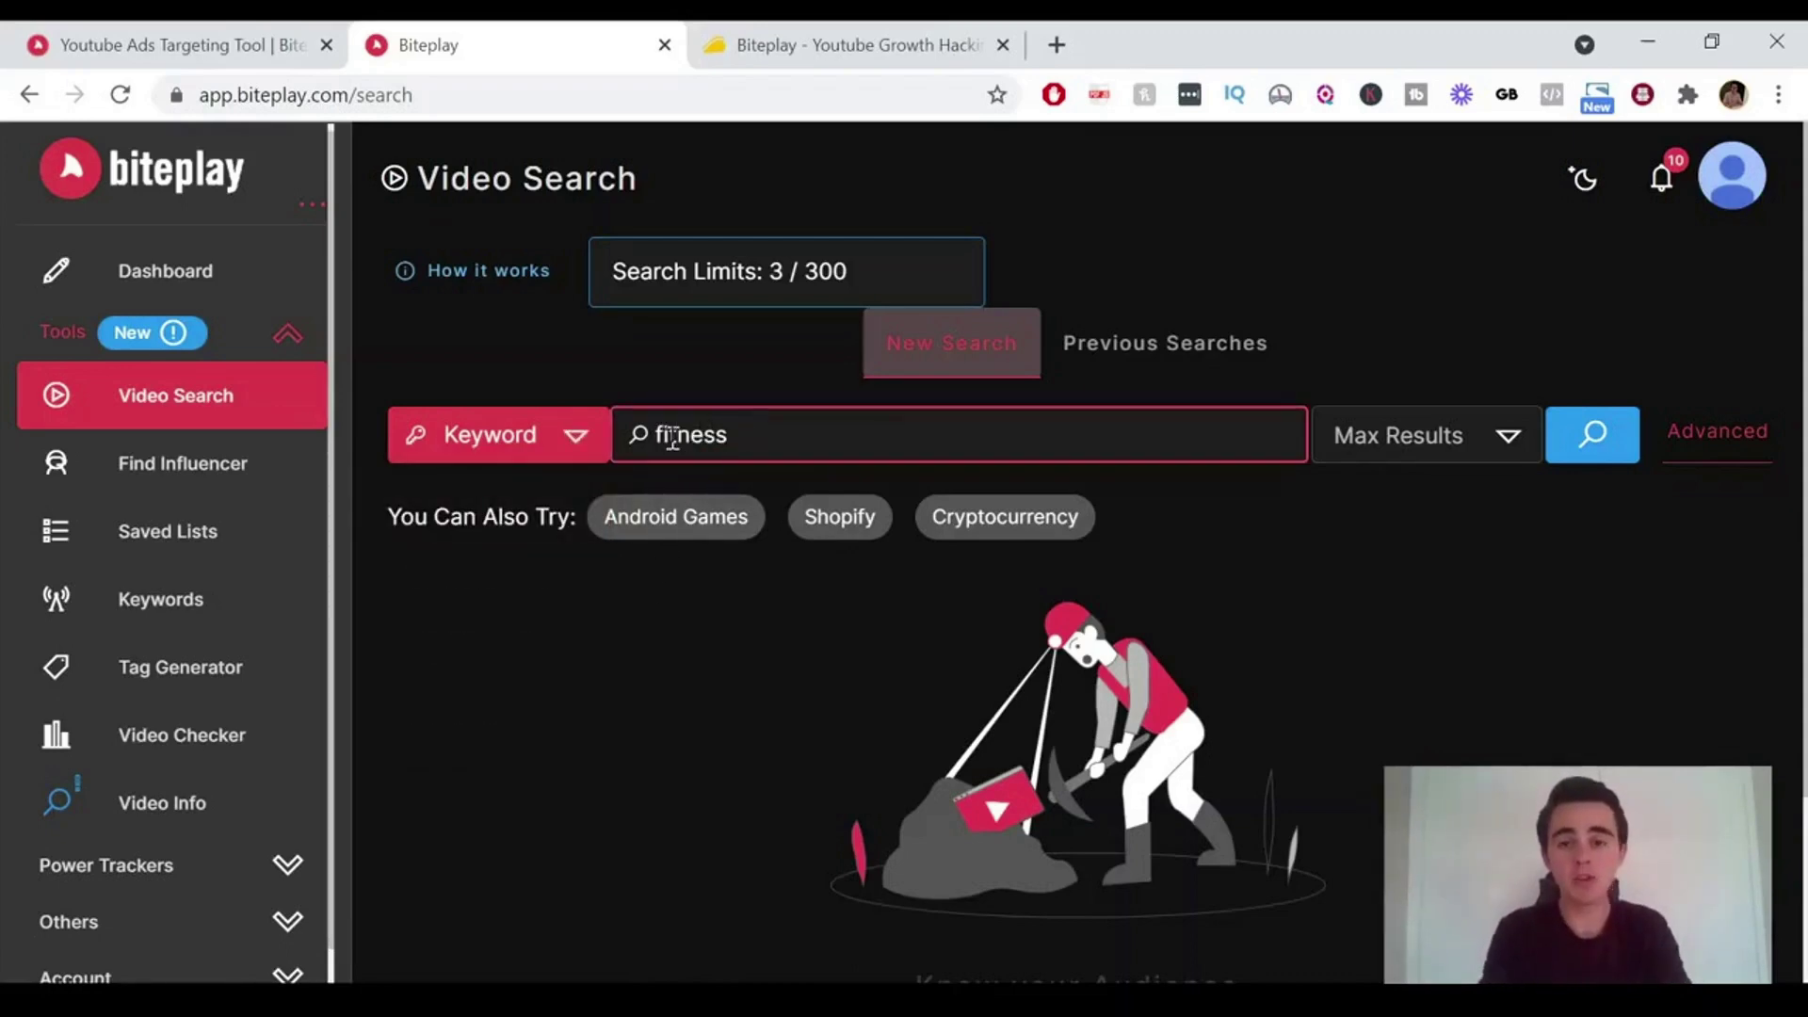
left_click(1476, 459)
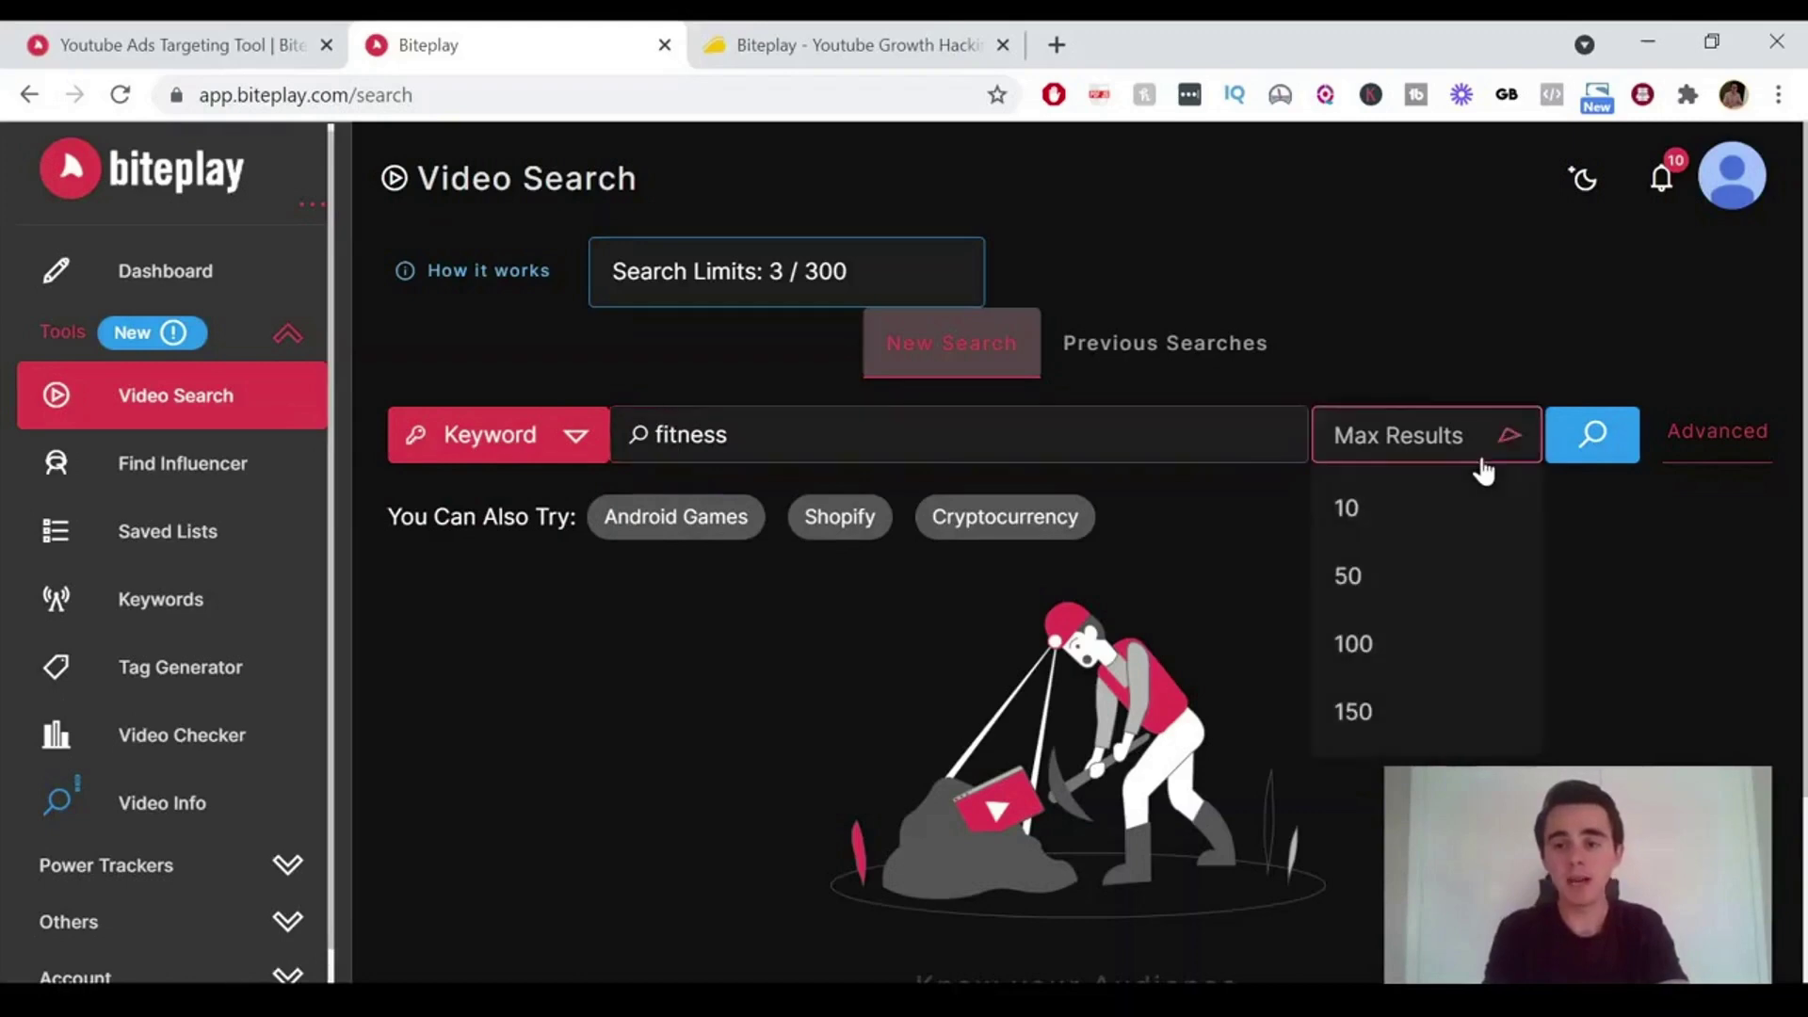
left_click(1390, 593)
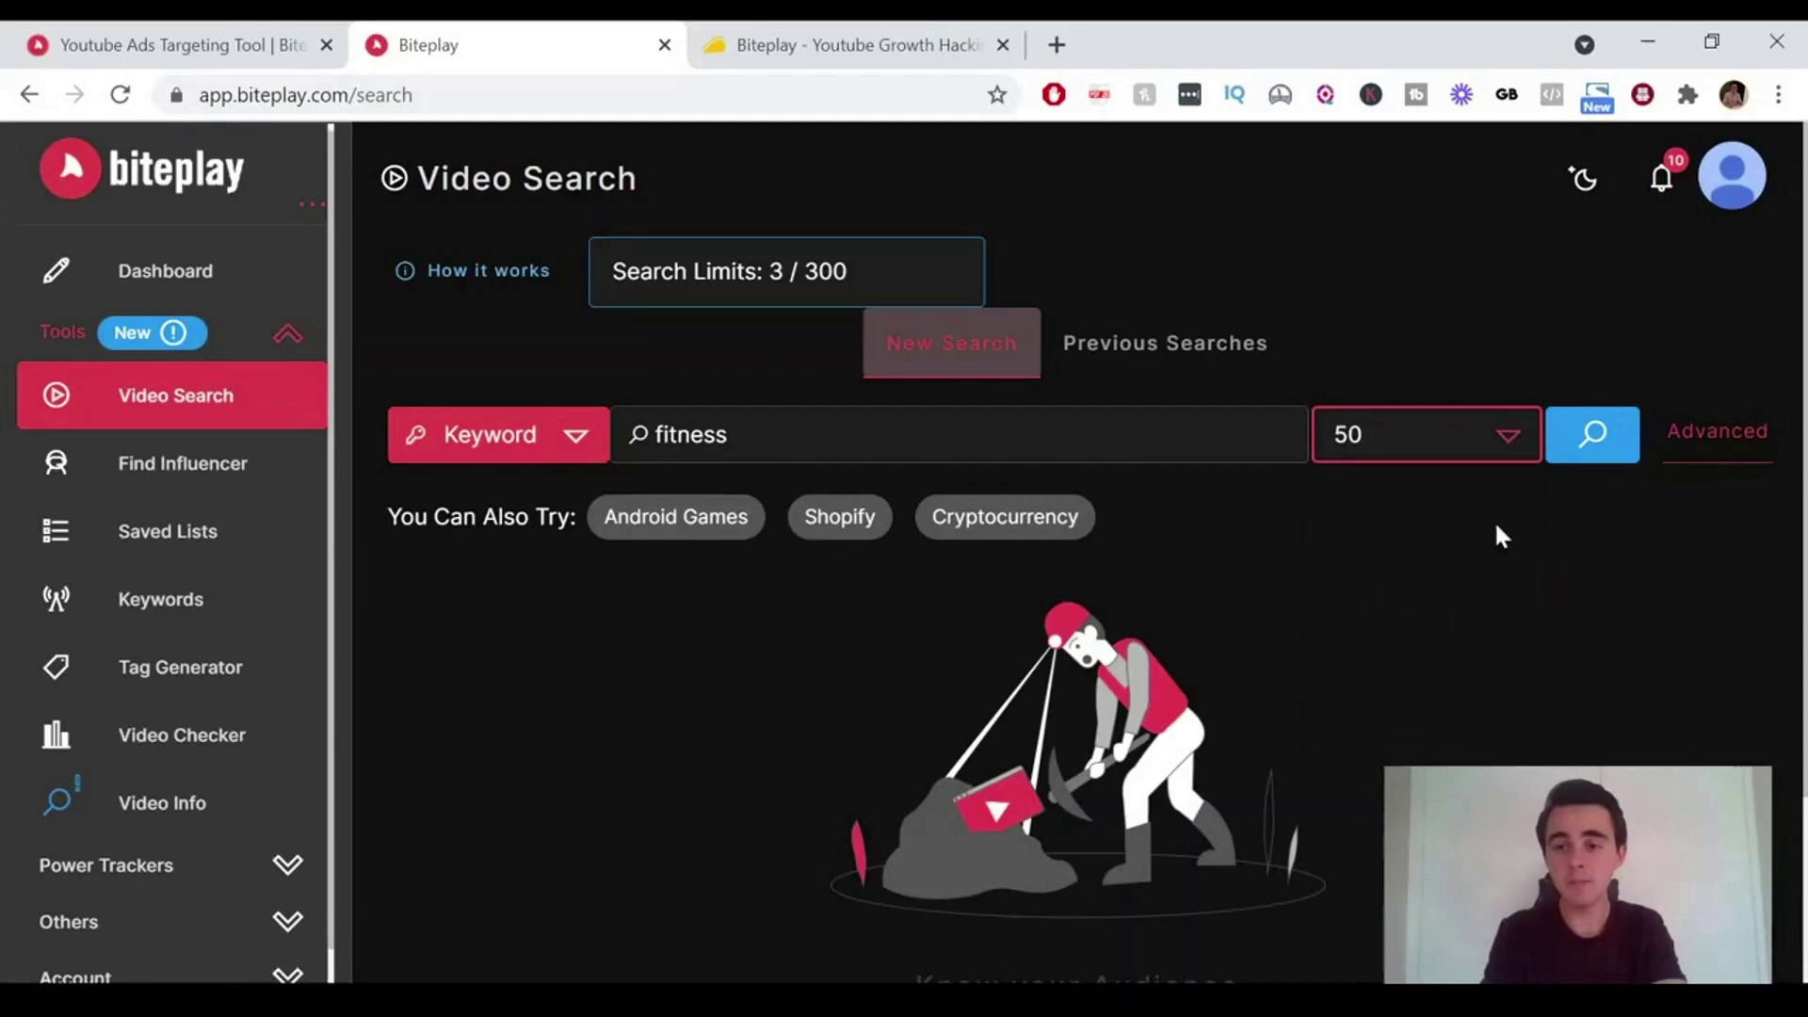
left_click(1601, 437)
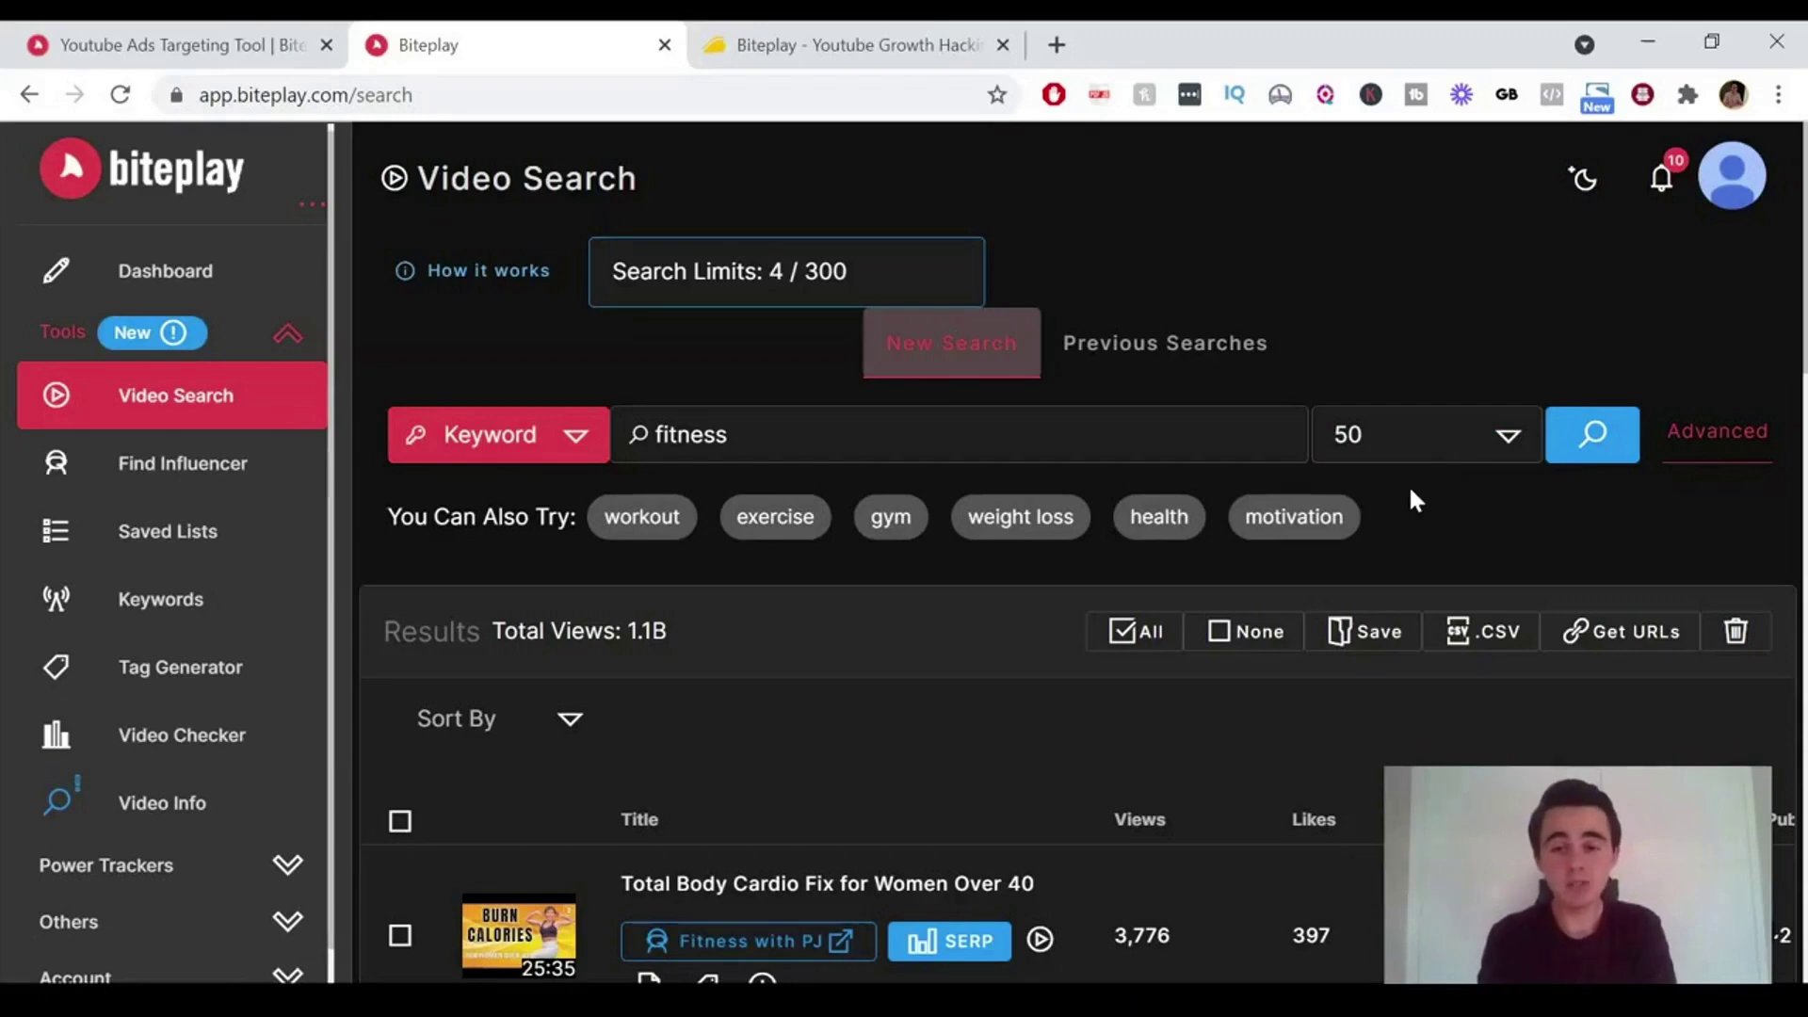
- Examine the fitness video results, including their views, likes, dislikes, comments and publish dates
scroll(1400, 504, "down", 2)
scroll(1164, 487, "down", 2)
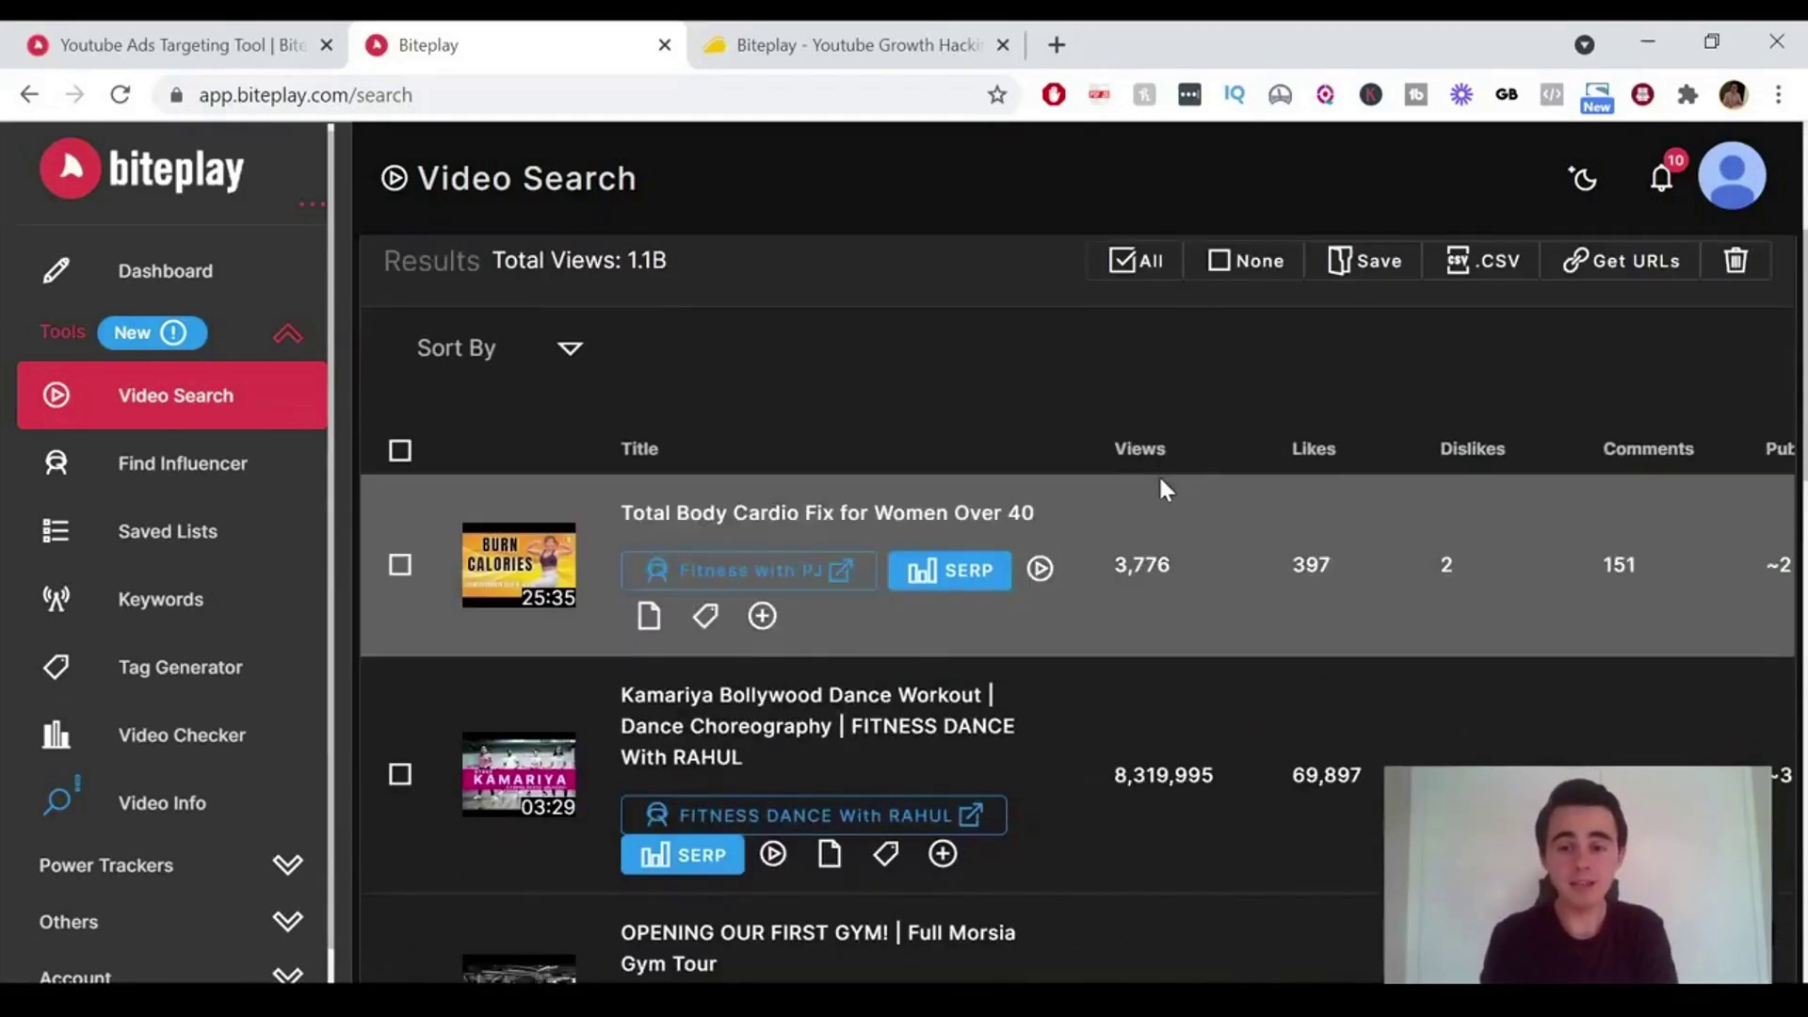
scroll(1004, 402, "down", 1)
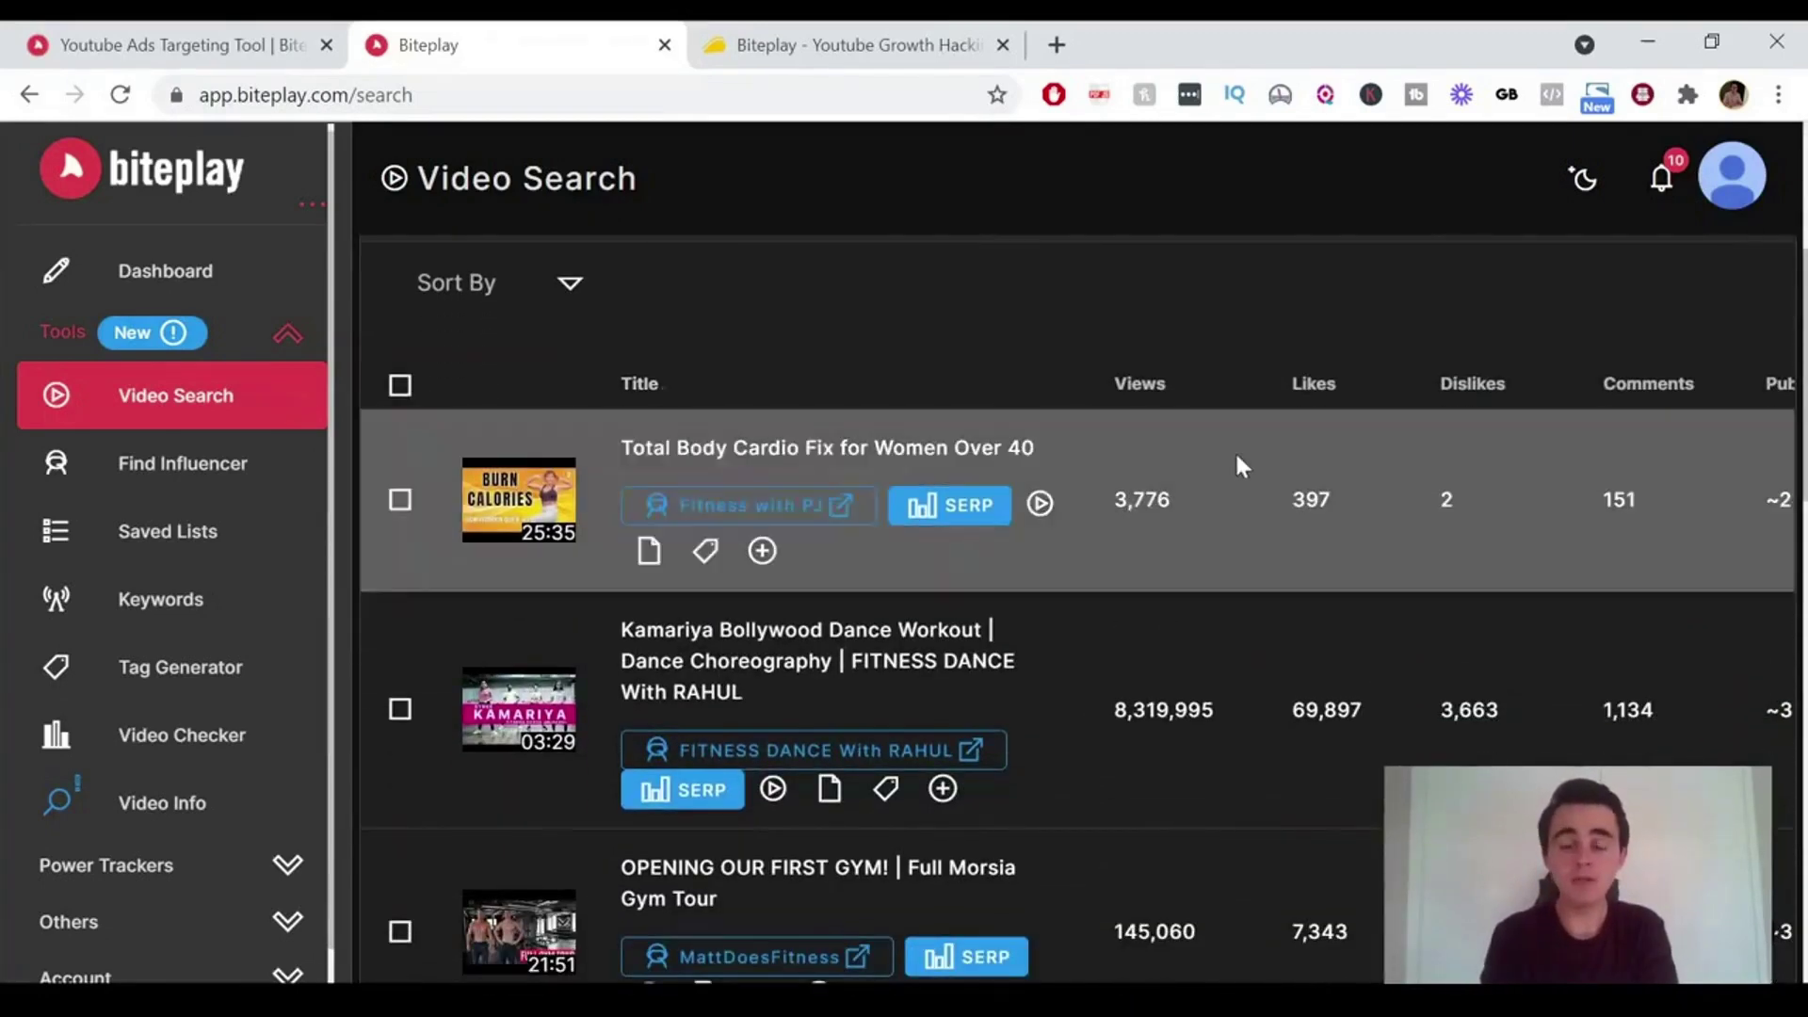
scroll(1634, 449, "right", 3)
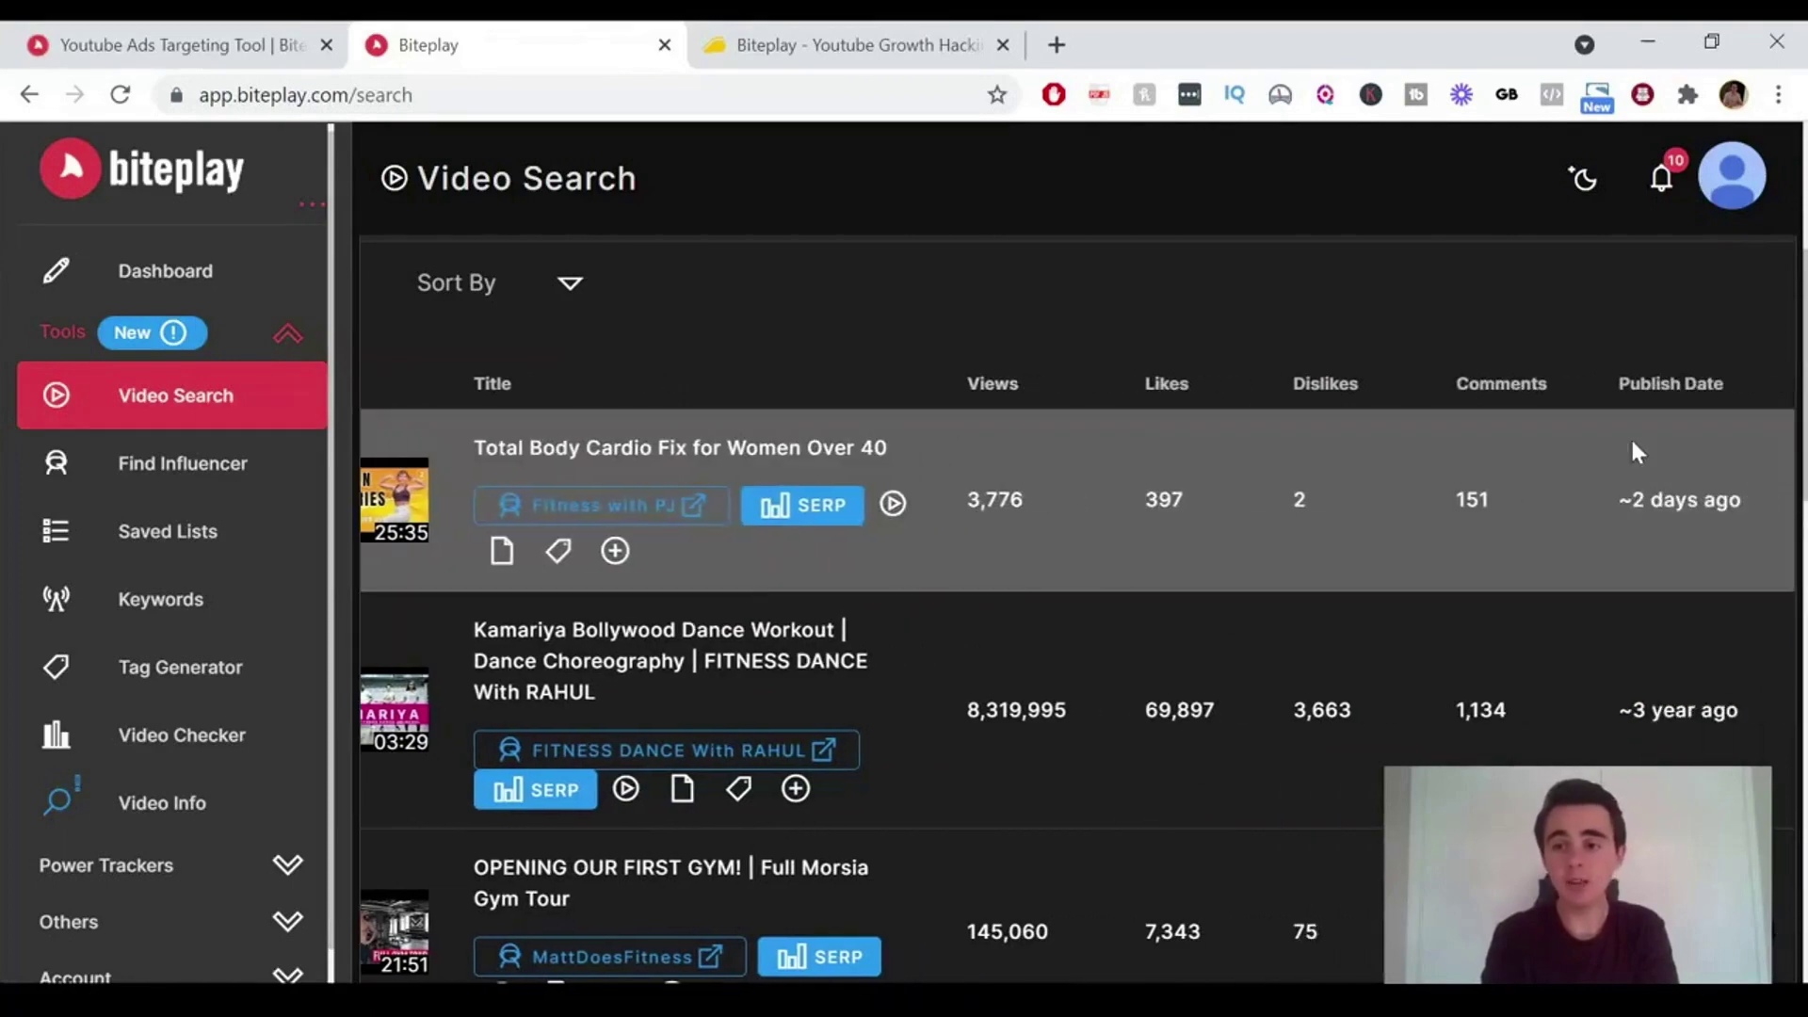
scroll(1631, 445, "left", 3)
scroll(1632, 445, "down", 5)
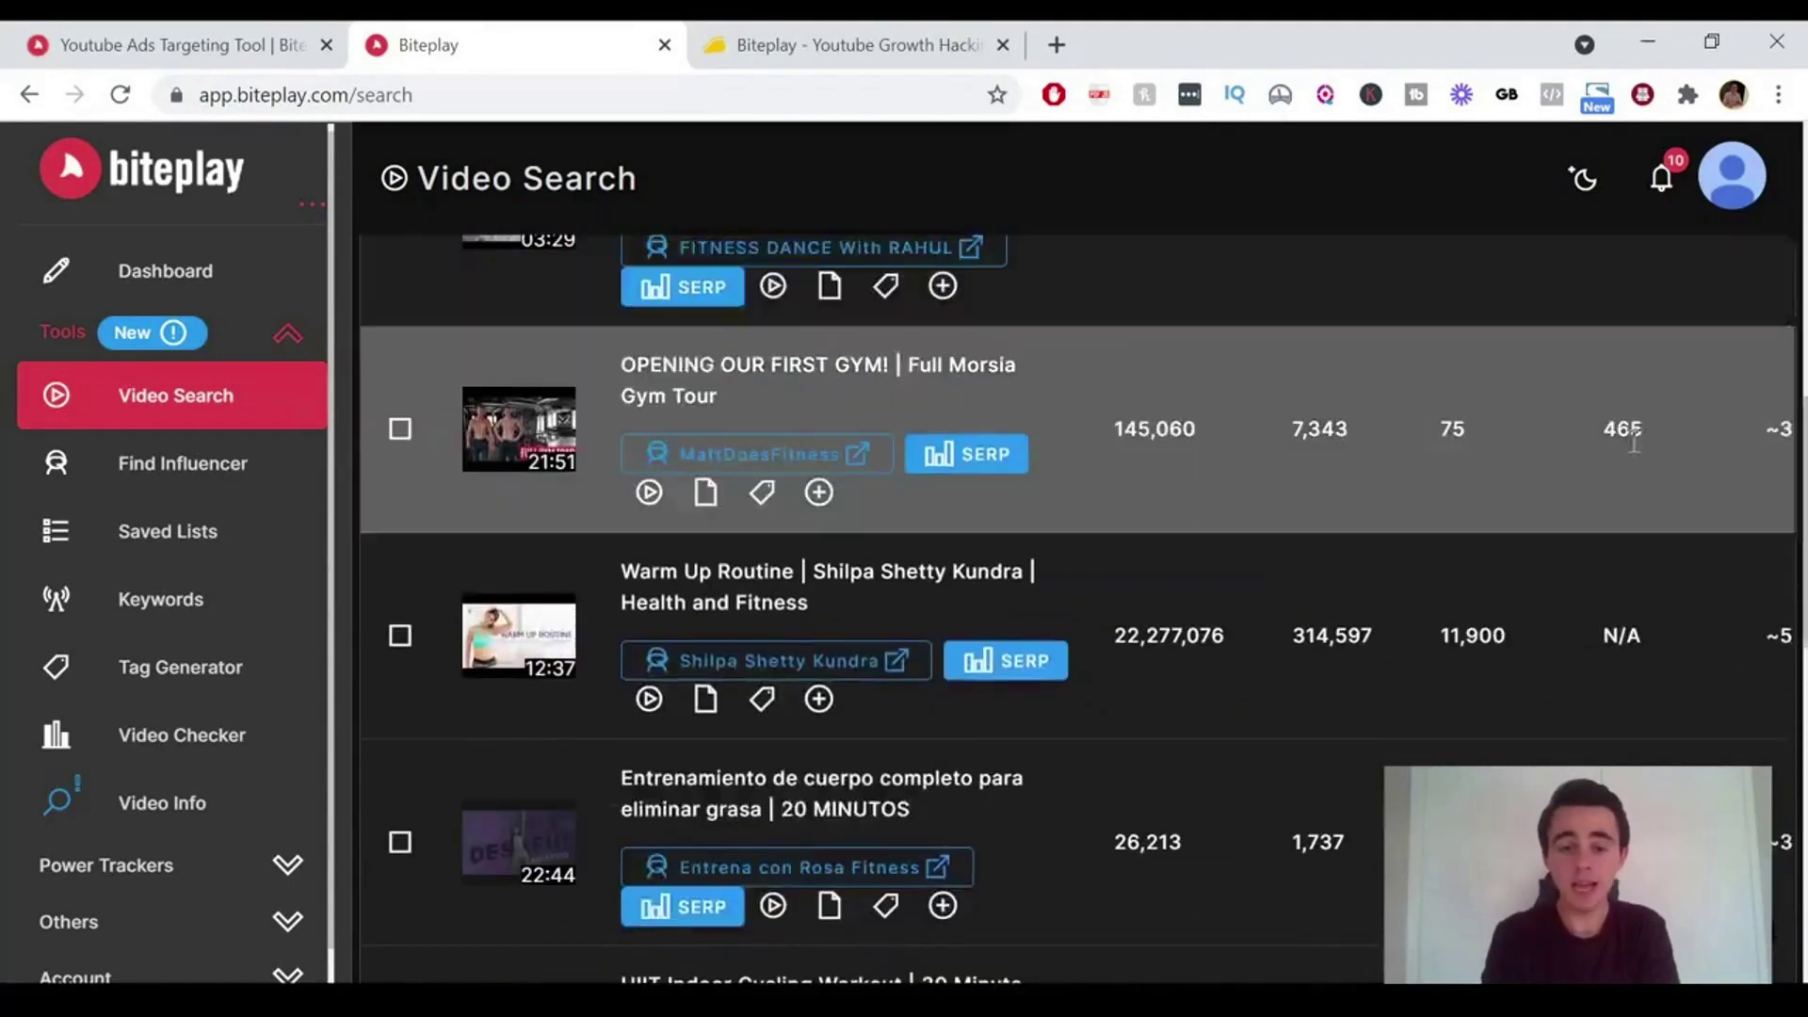
scroll(1630, 437, "up", 8)
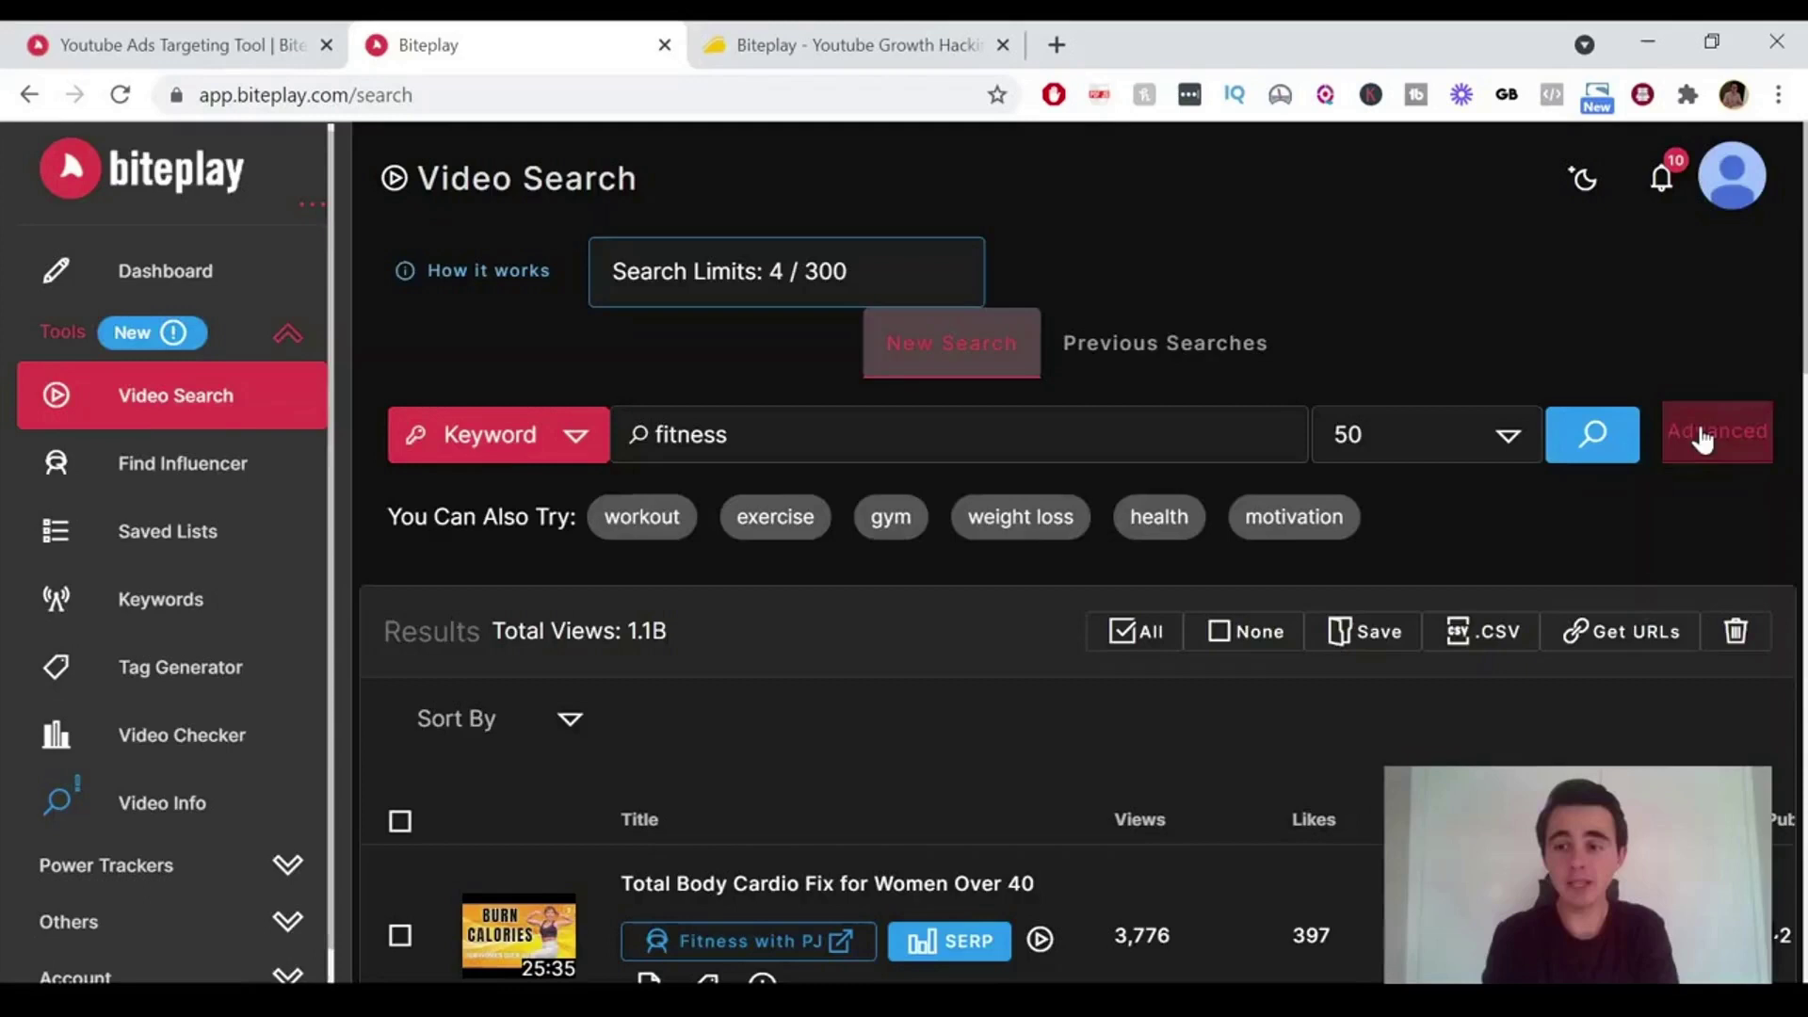
- Open the advanced search filters and review the match, minimum views, license, negative keywords, country and search priority options
left_click(1702, 439)
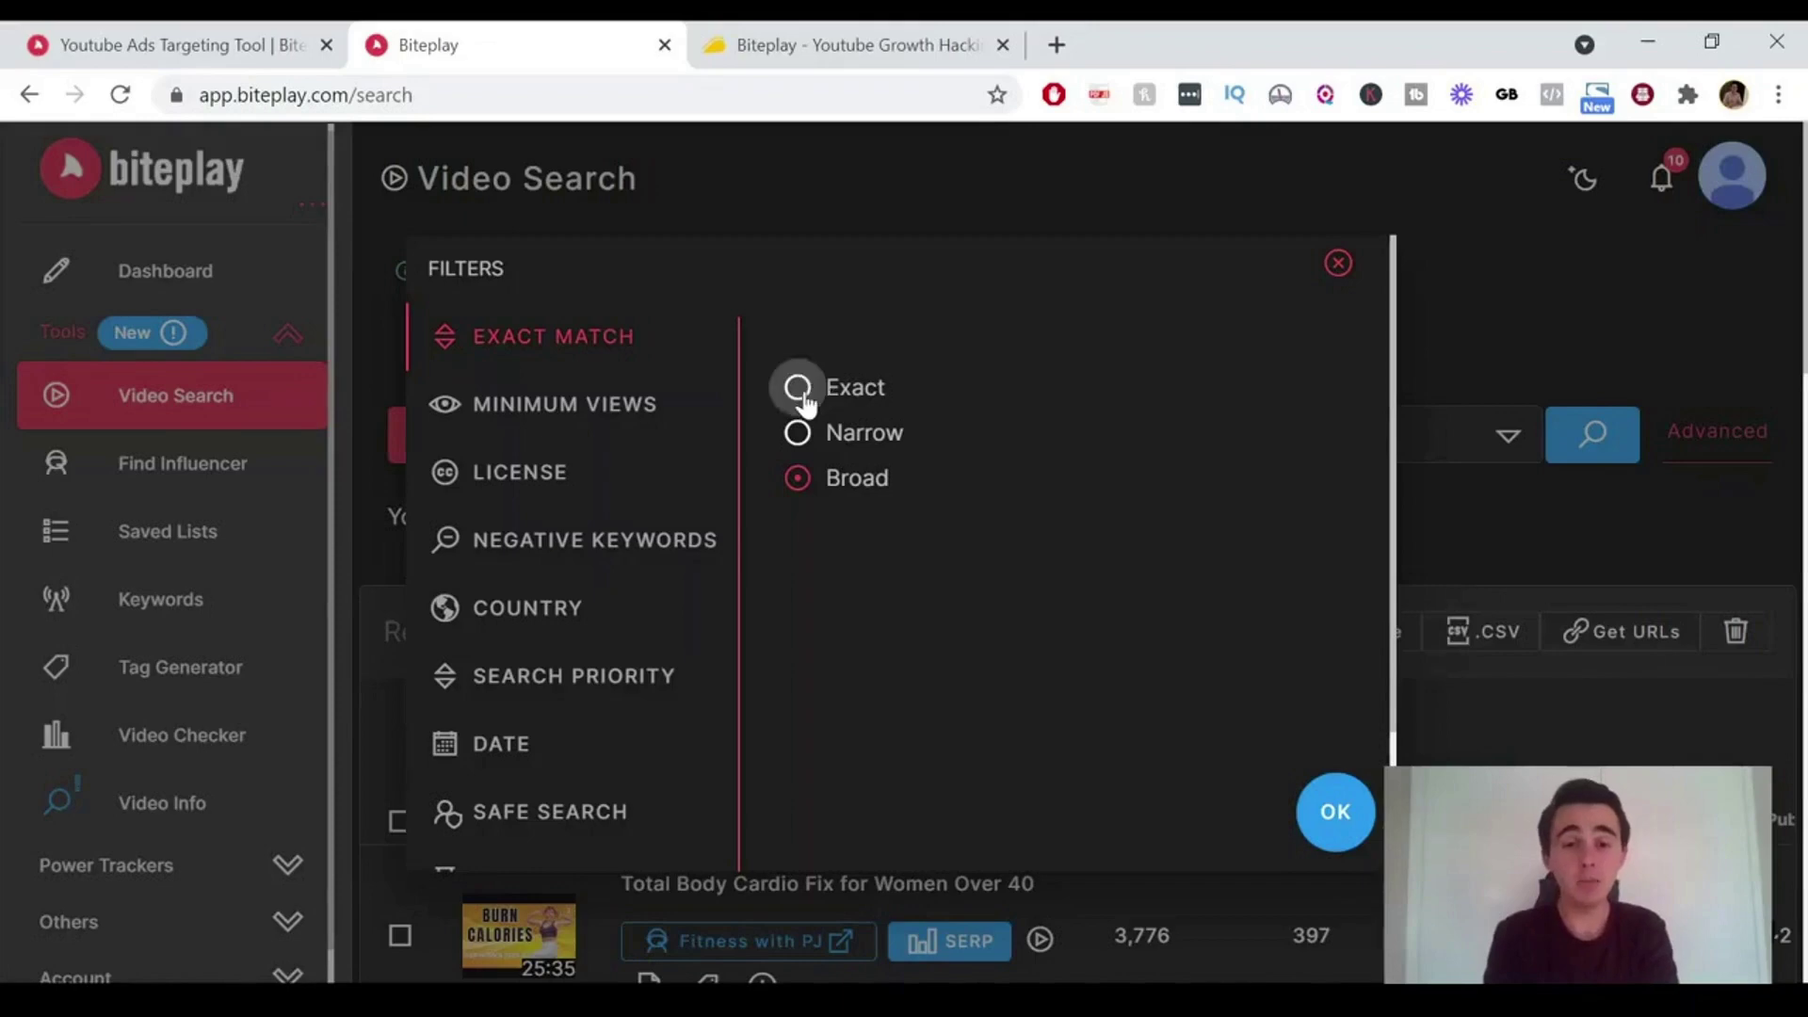
left_click(591, 424)
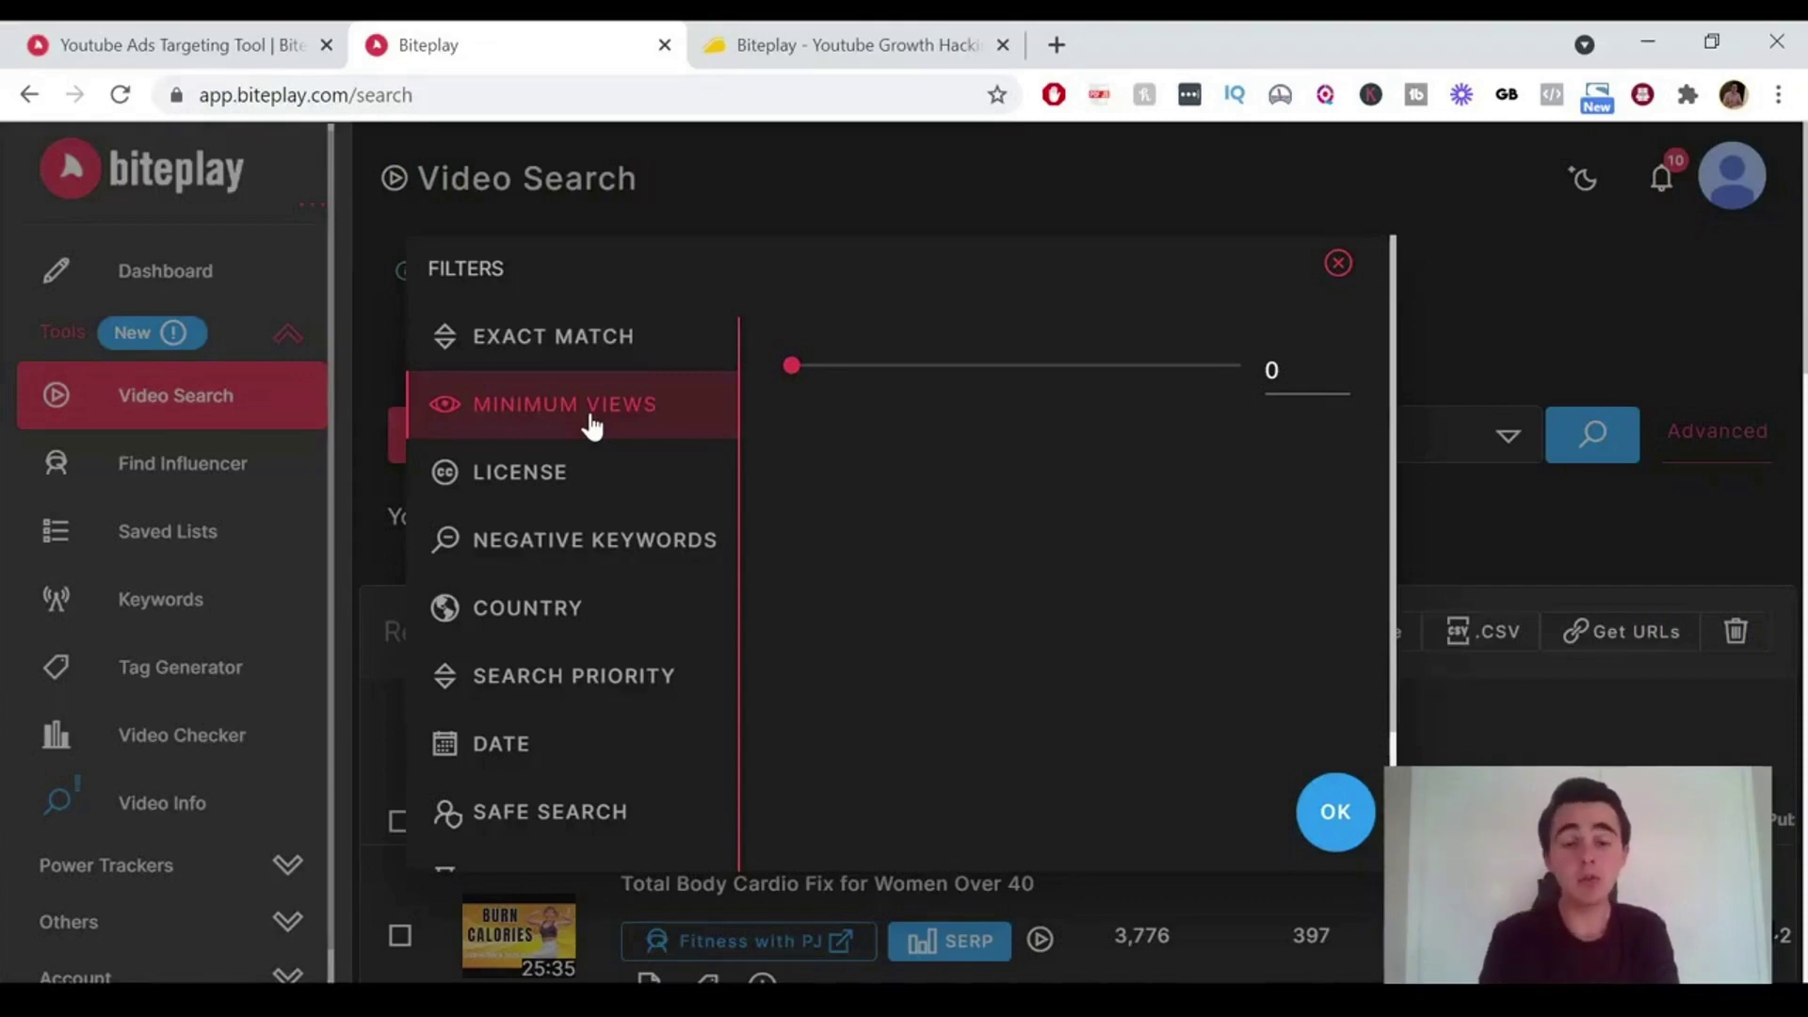
left_click(540, 485)
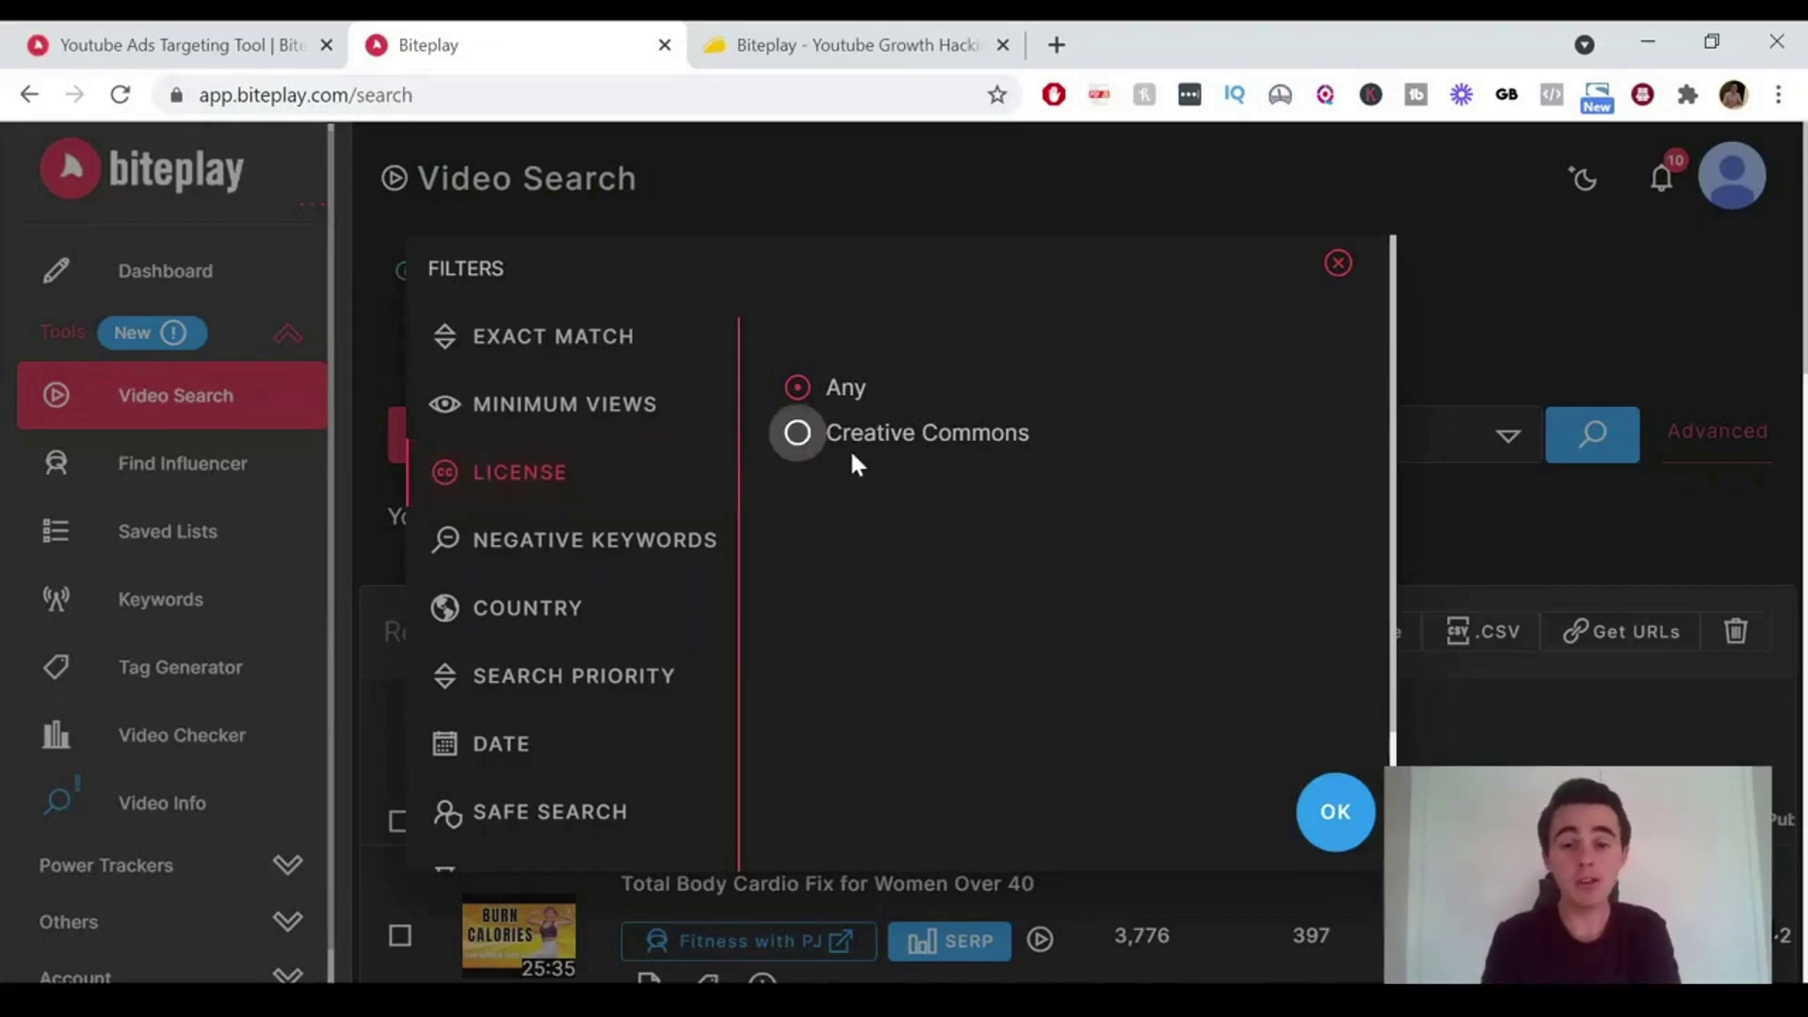
left_click(554, 563)
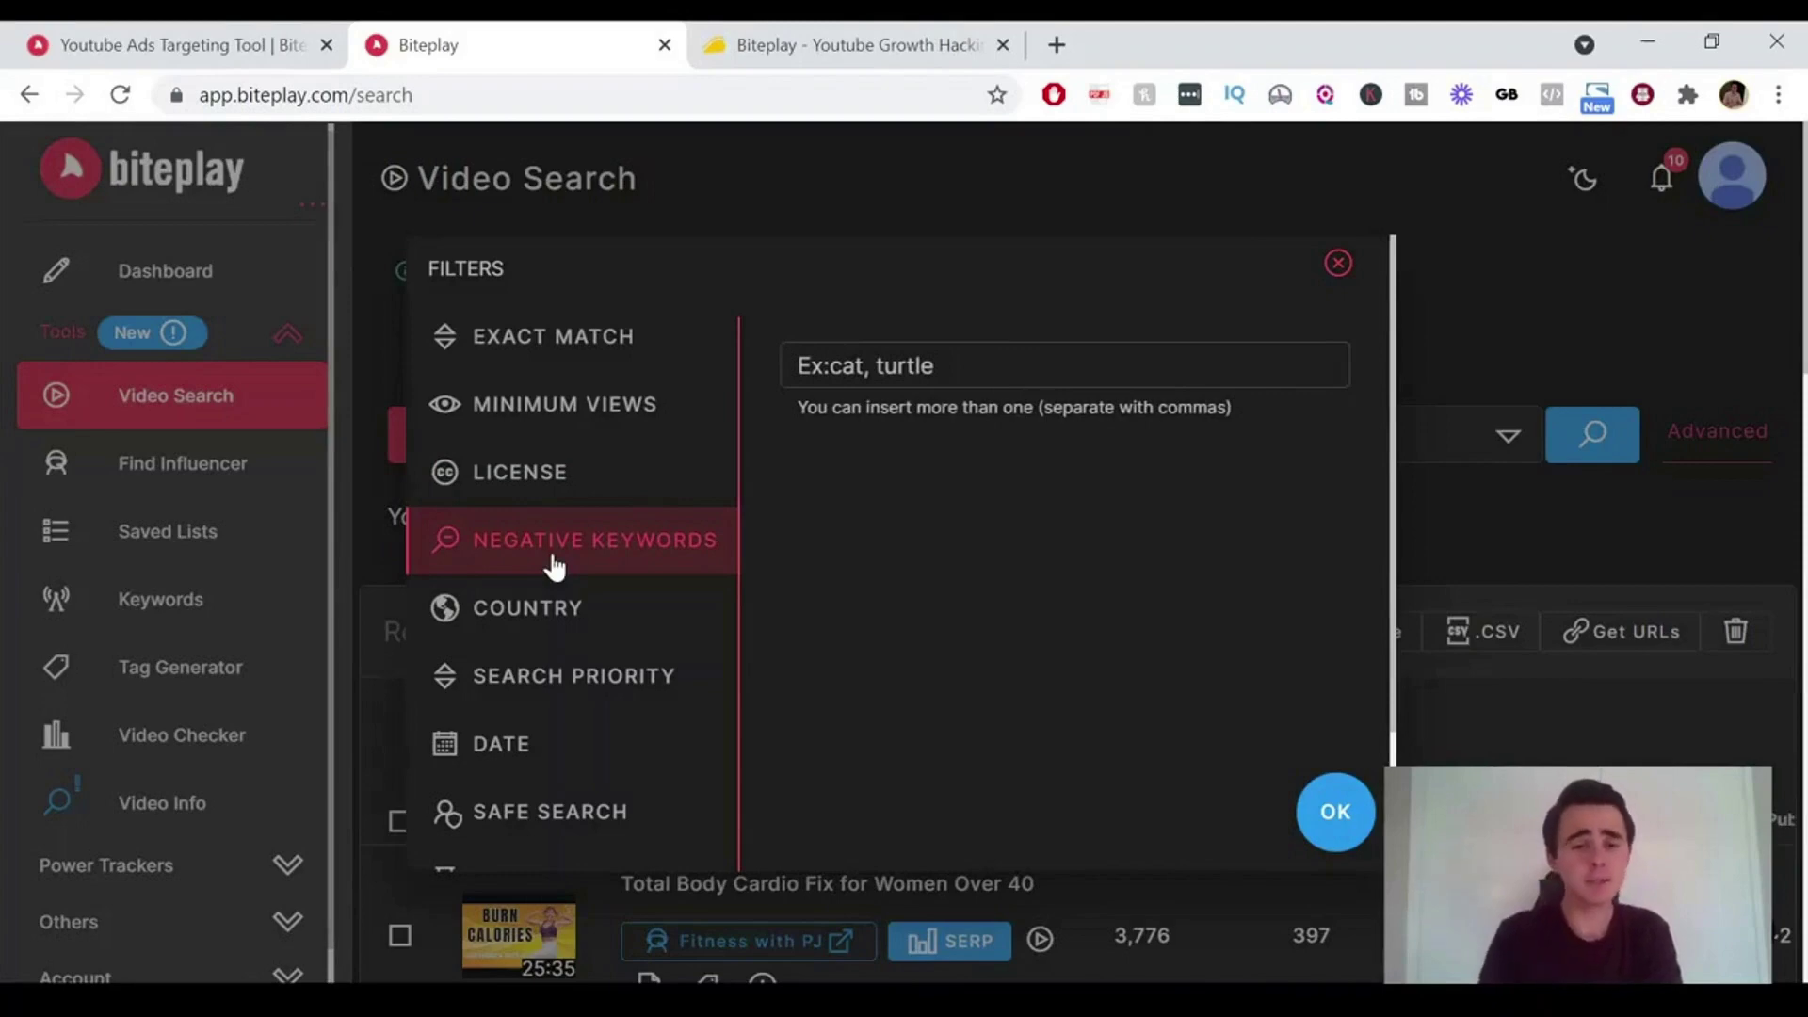
left_click(512, 610)
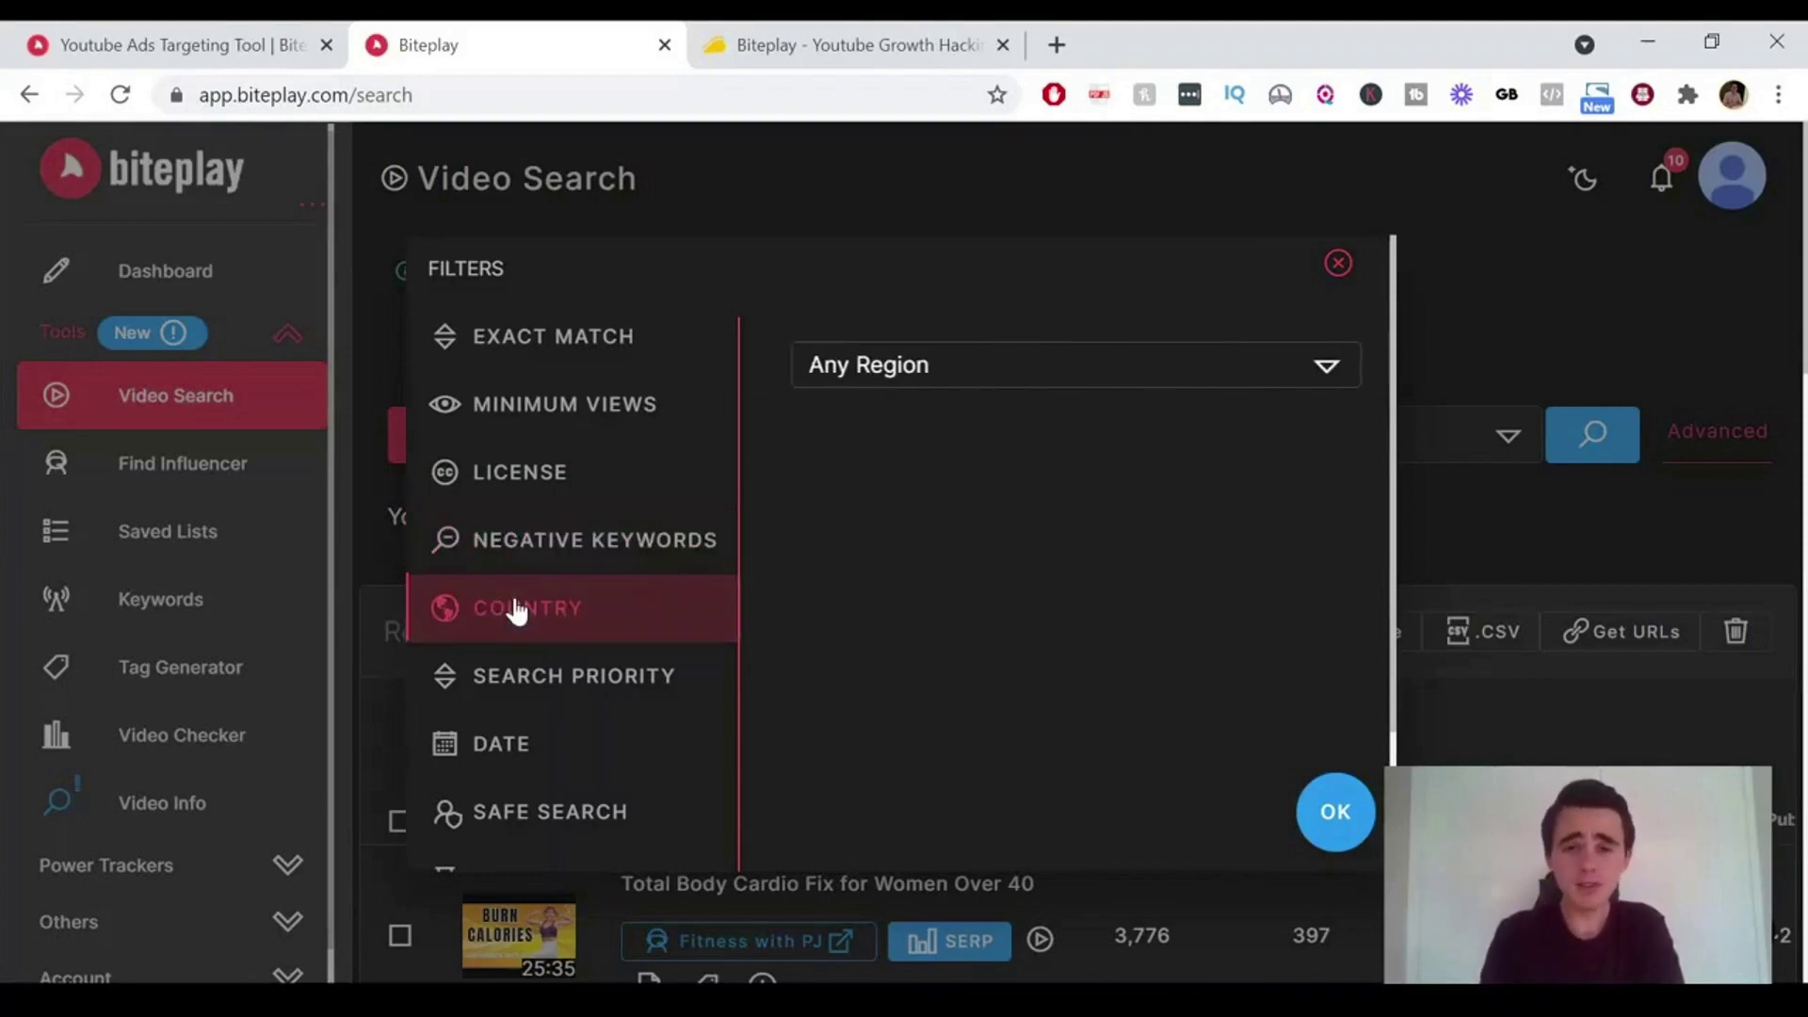
left_click(595, 678)
scroll(595, 680, "down", 1)
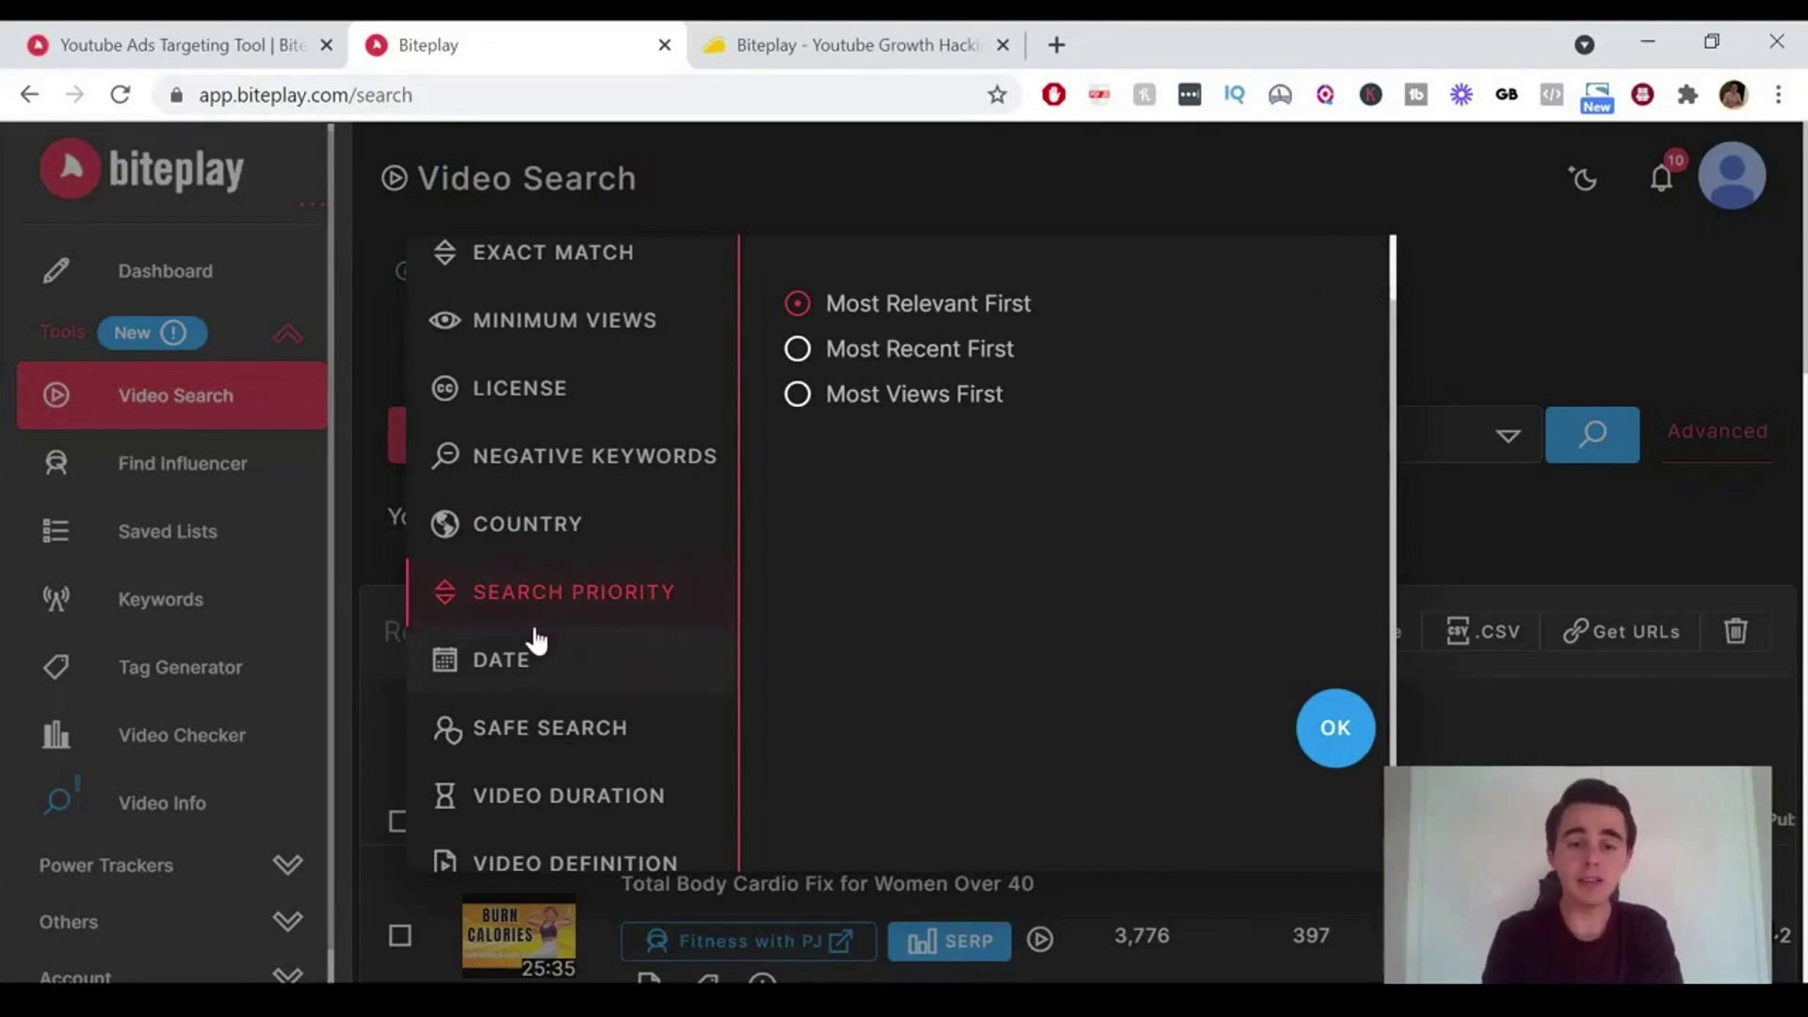
scroll(537, 636, "down", 1)
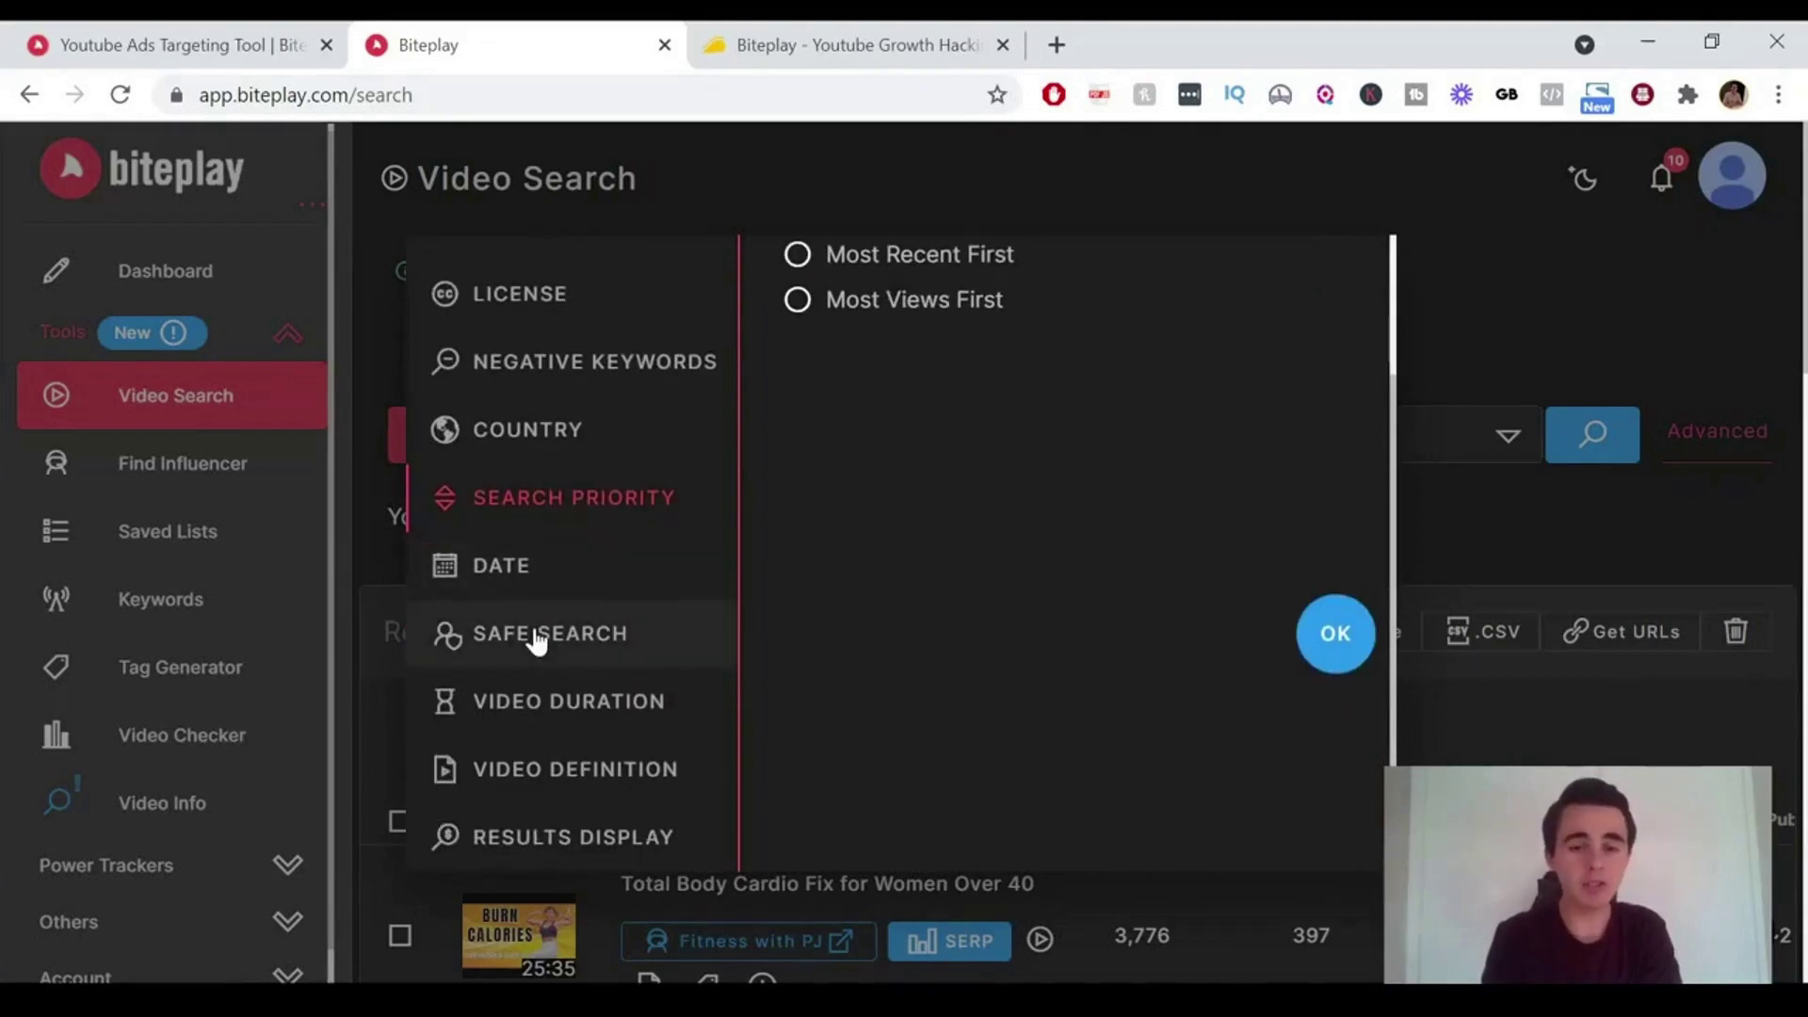
- Review the video duration, video definition and results display filters, and close the filters without changing them
left_click(535, 698)
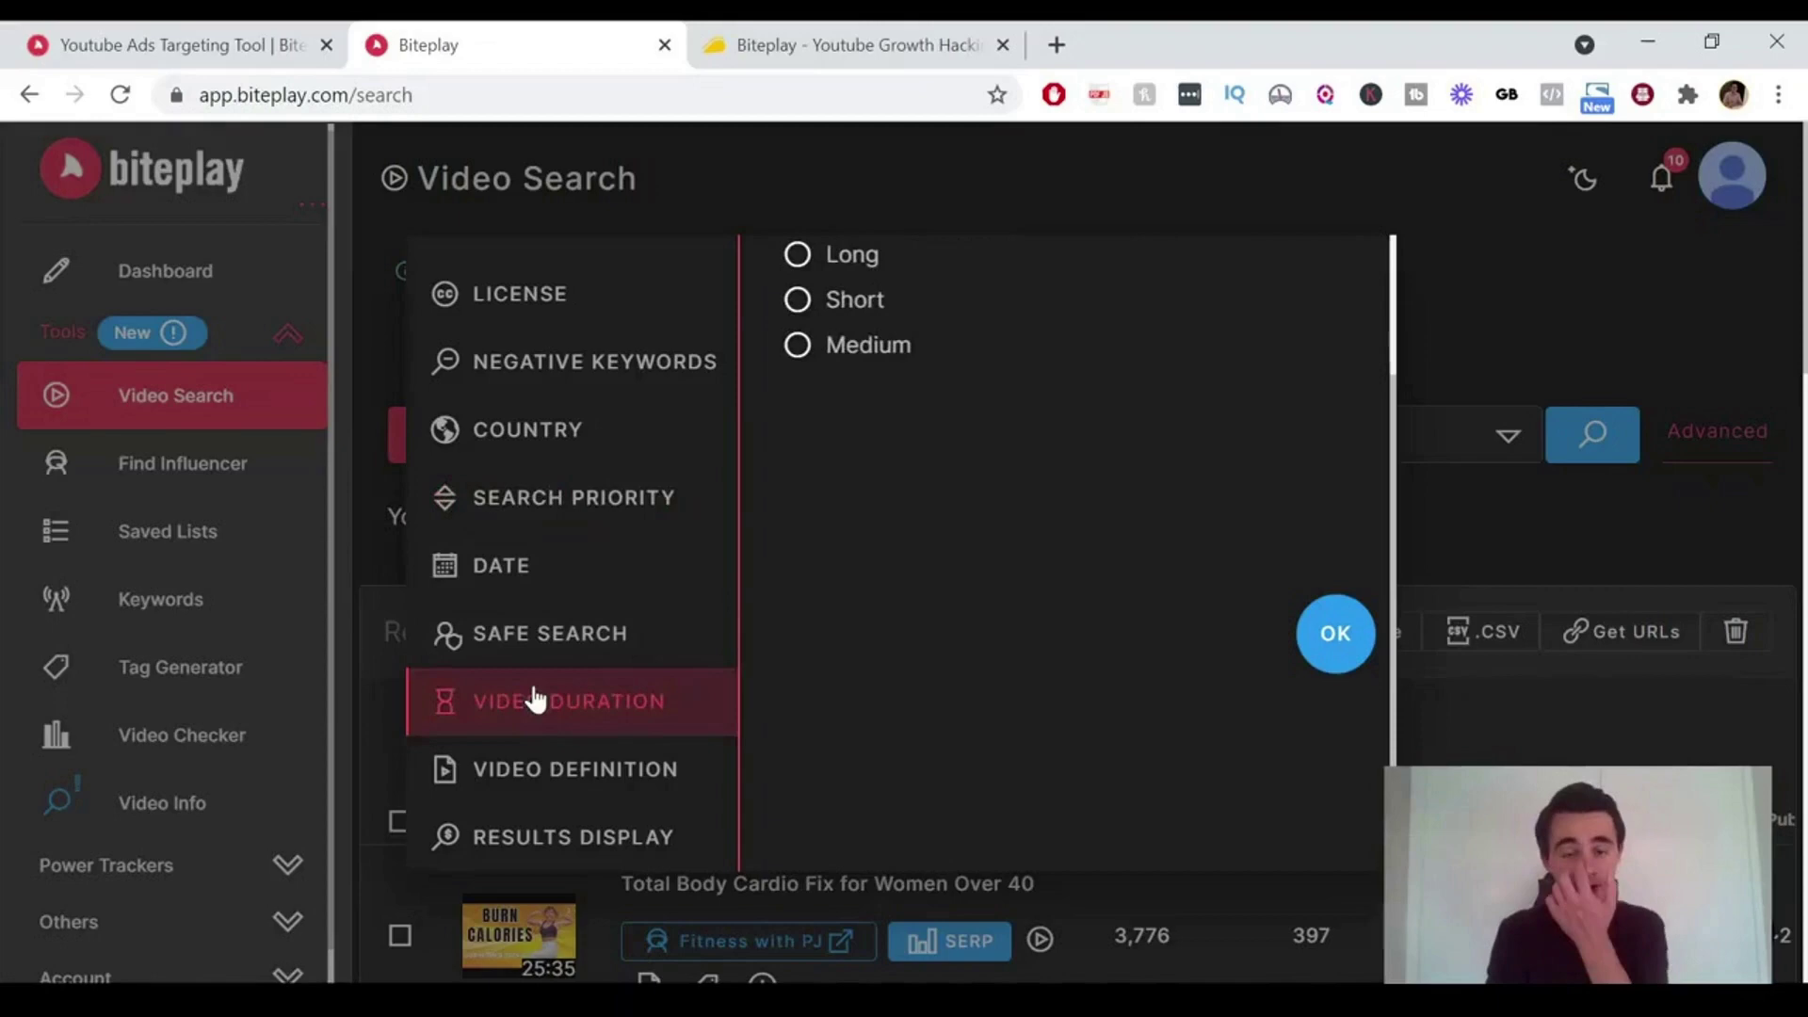
scroll(905, 583, "up", 2)
scroll(909, 595, "down", 2)
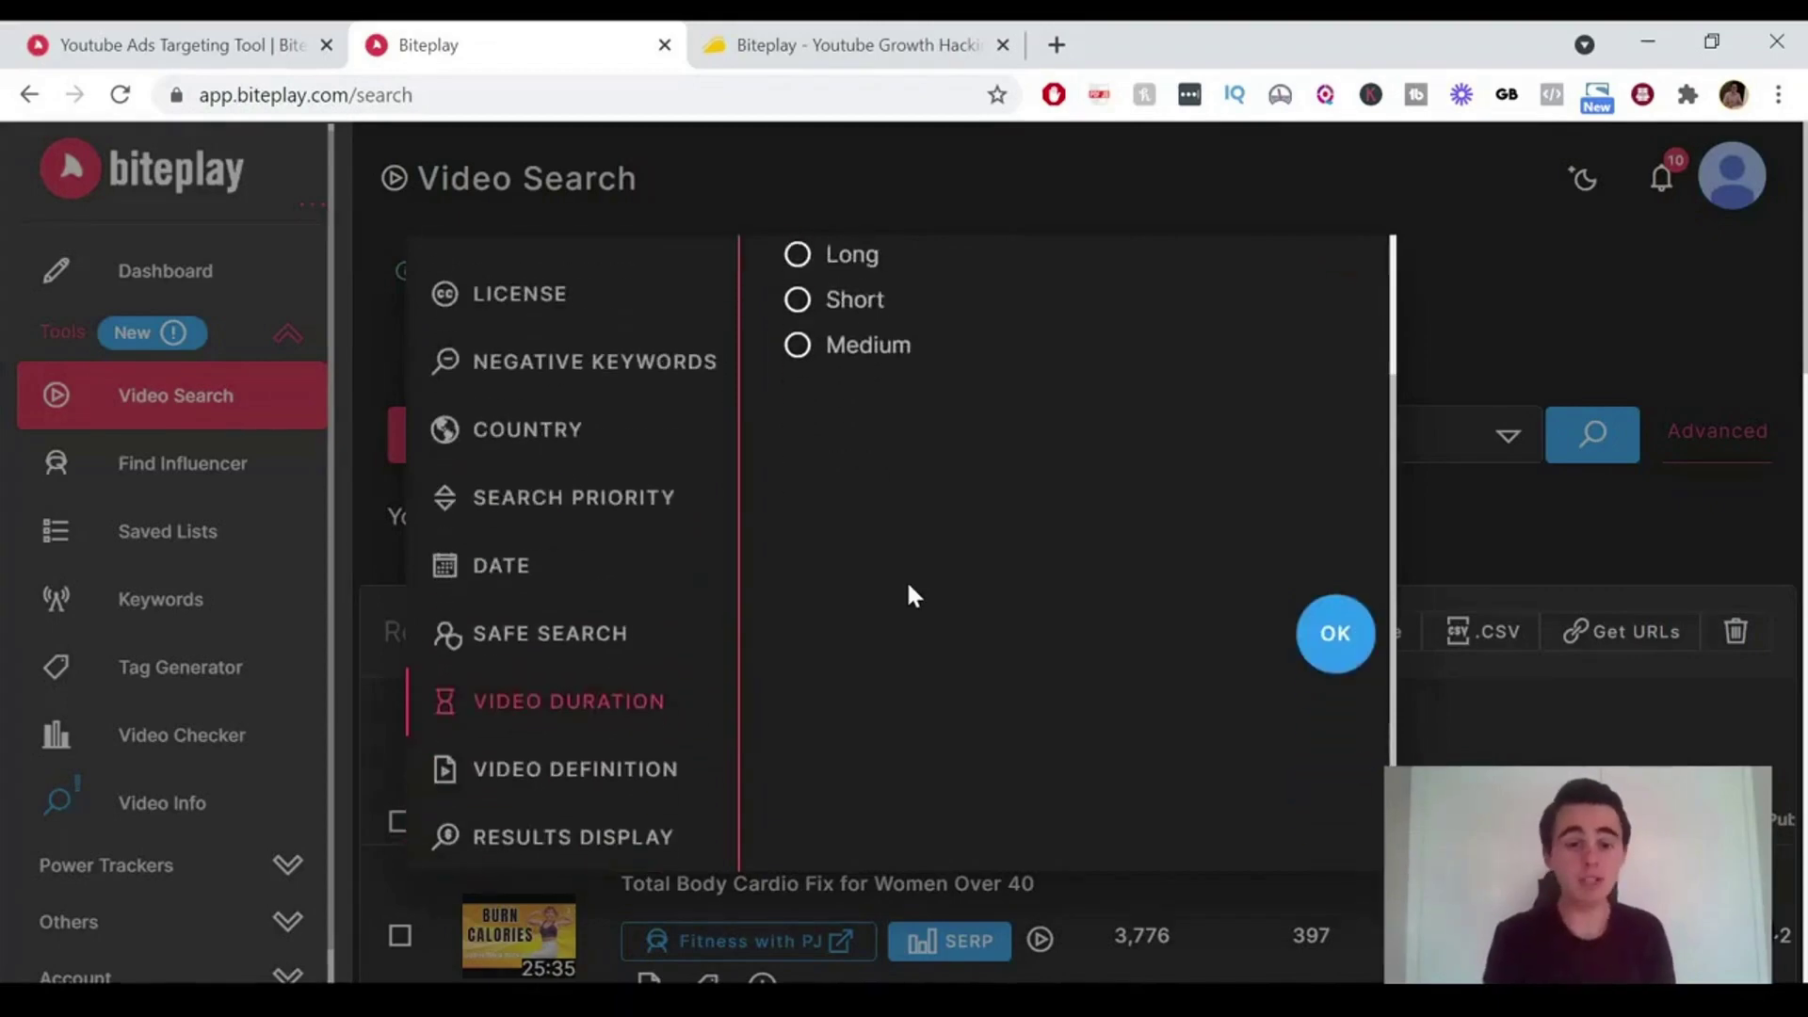
left_click(579, 782)
left_click(568, 838)
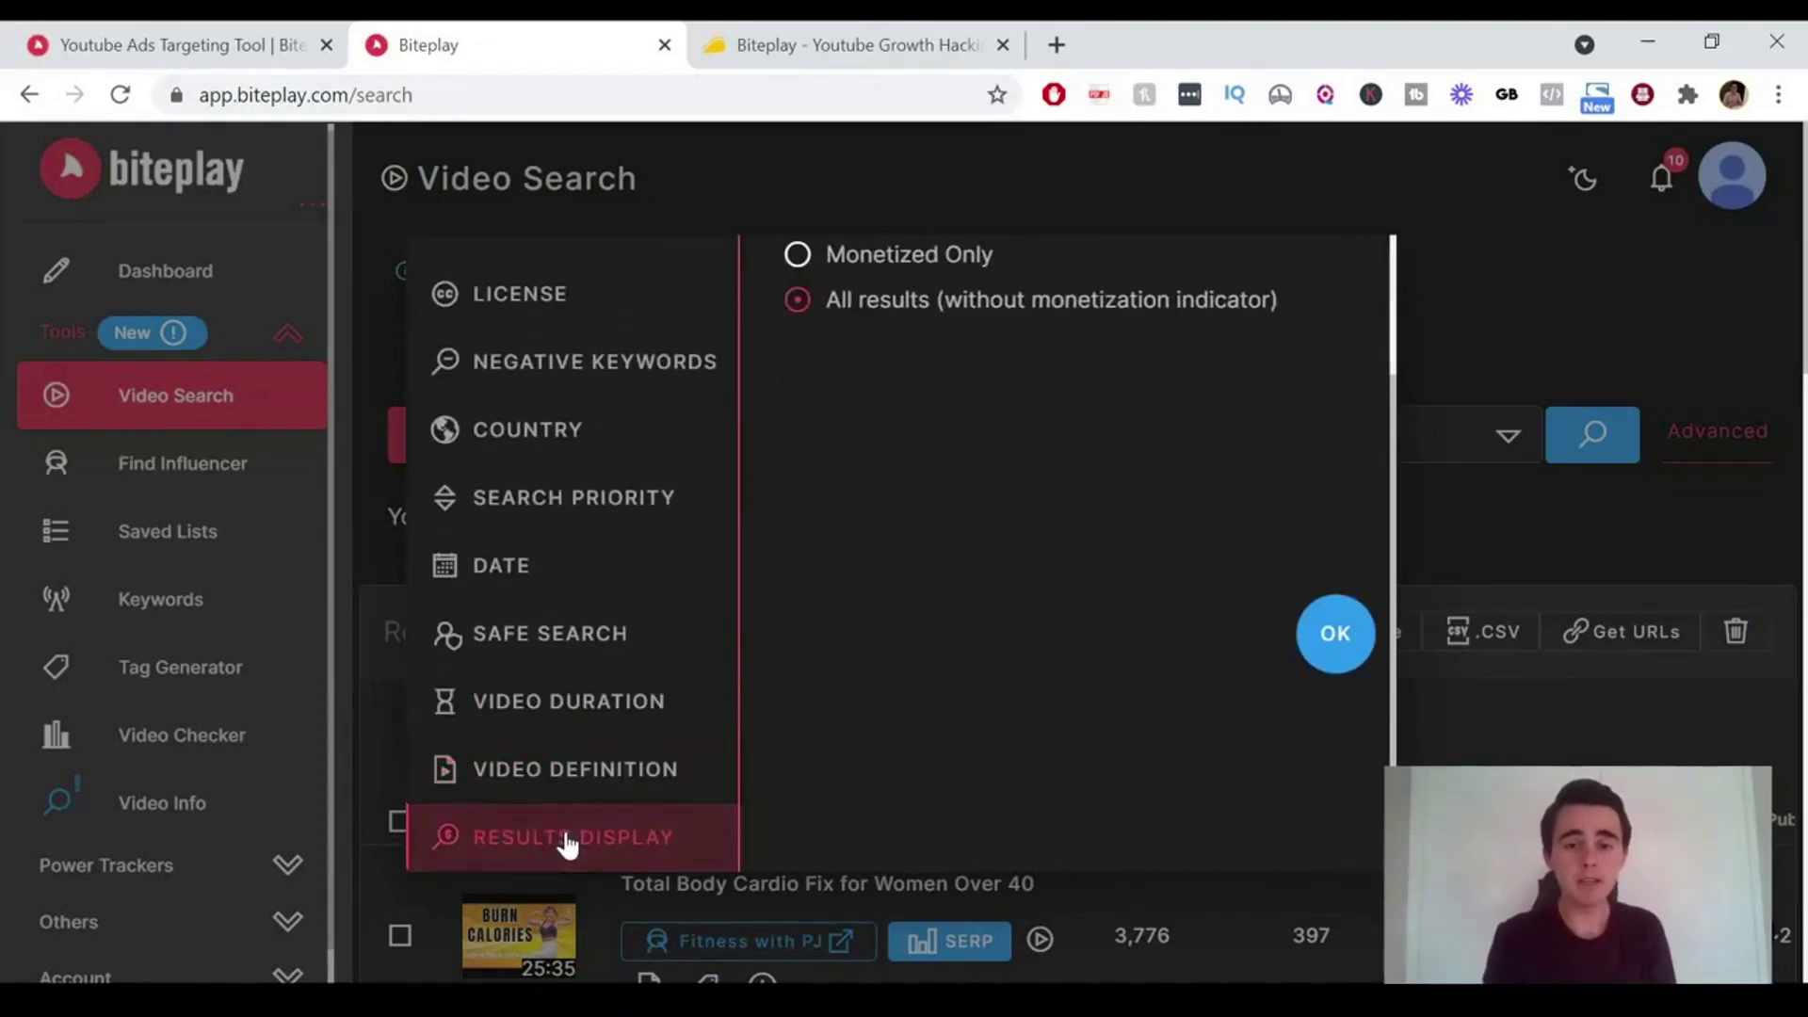
scroll(867, 540, "up", 2)
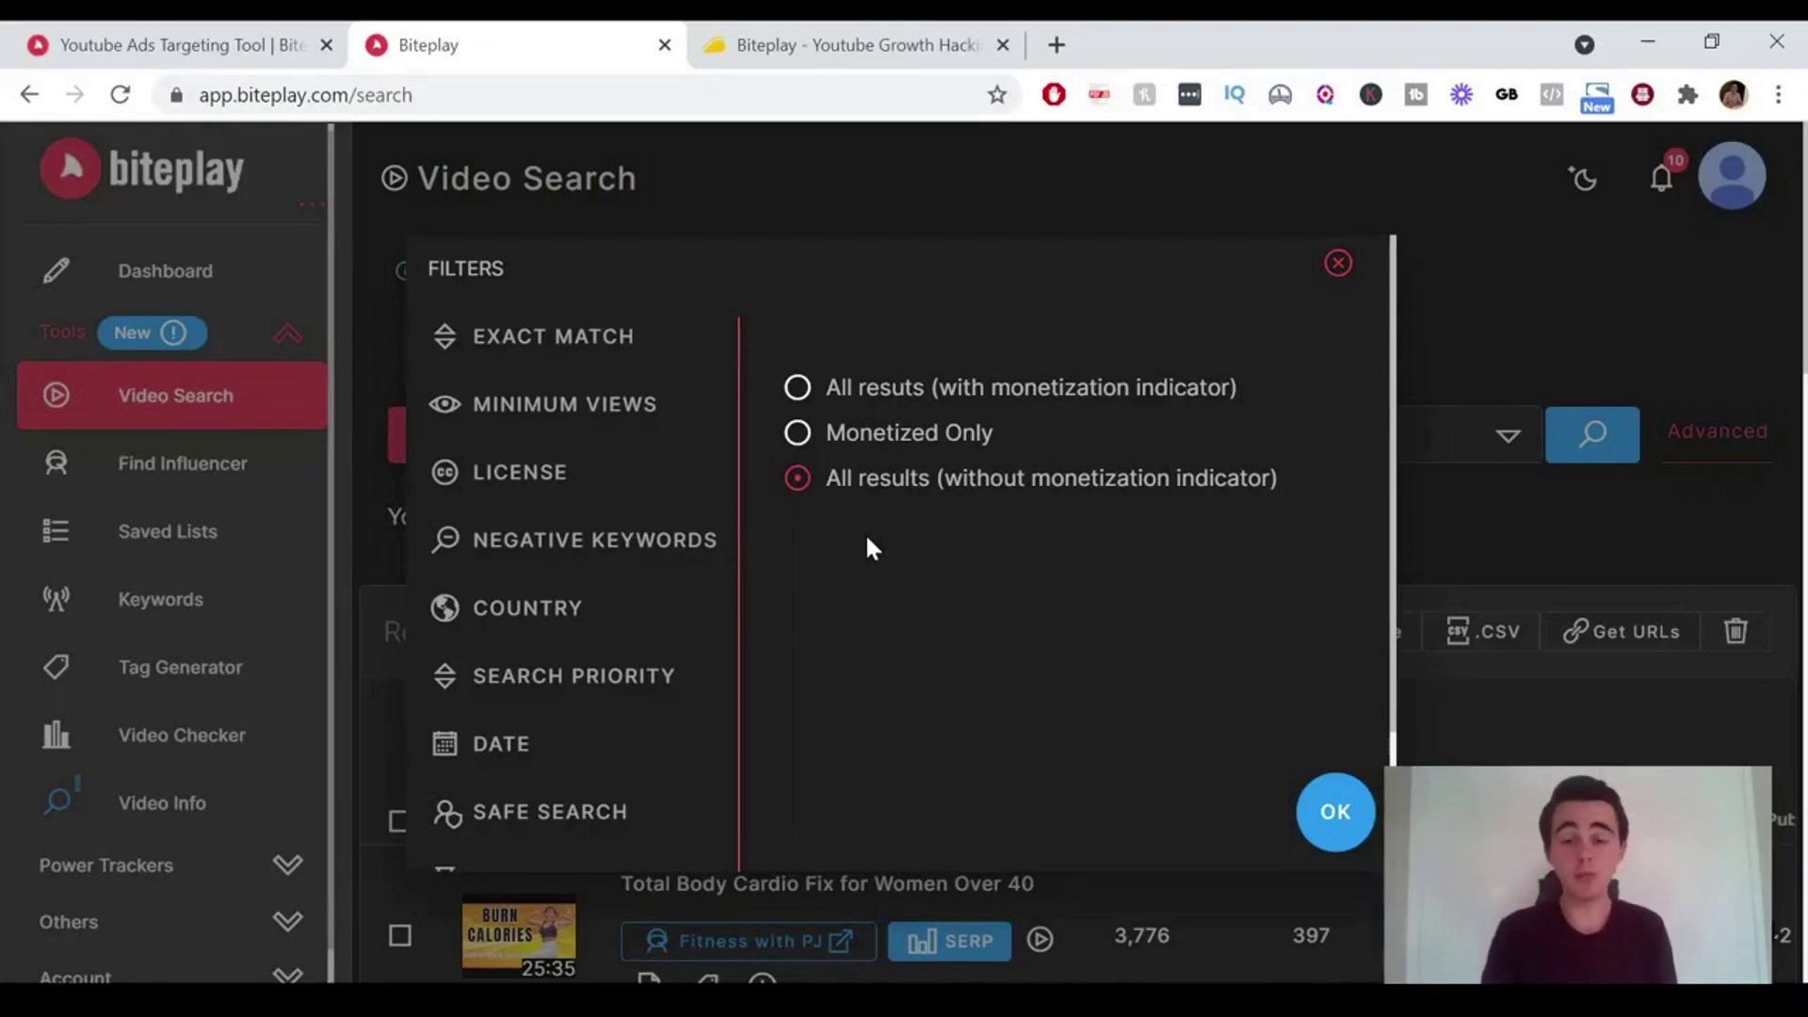
left_click(1338, 262)
- Try the Similar to video search type with its video URL field, and change the search type to By Channel
left_click(576, 435)
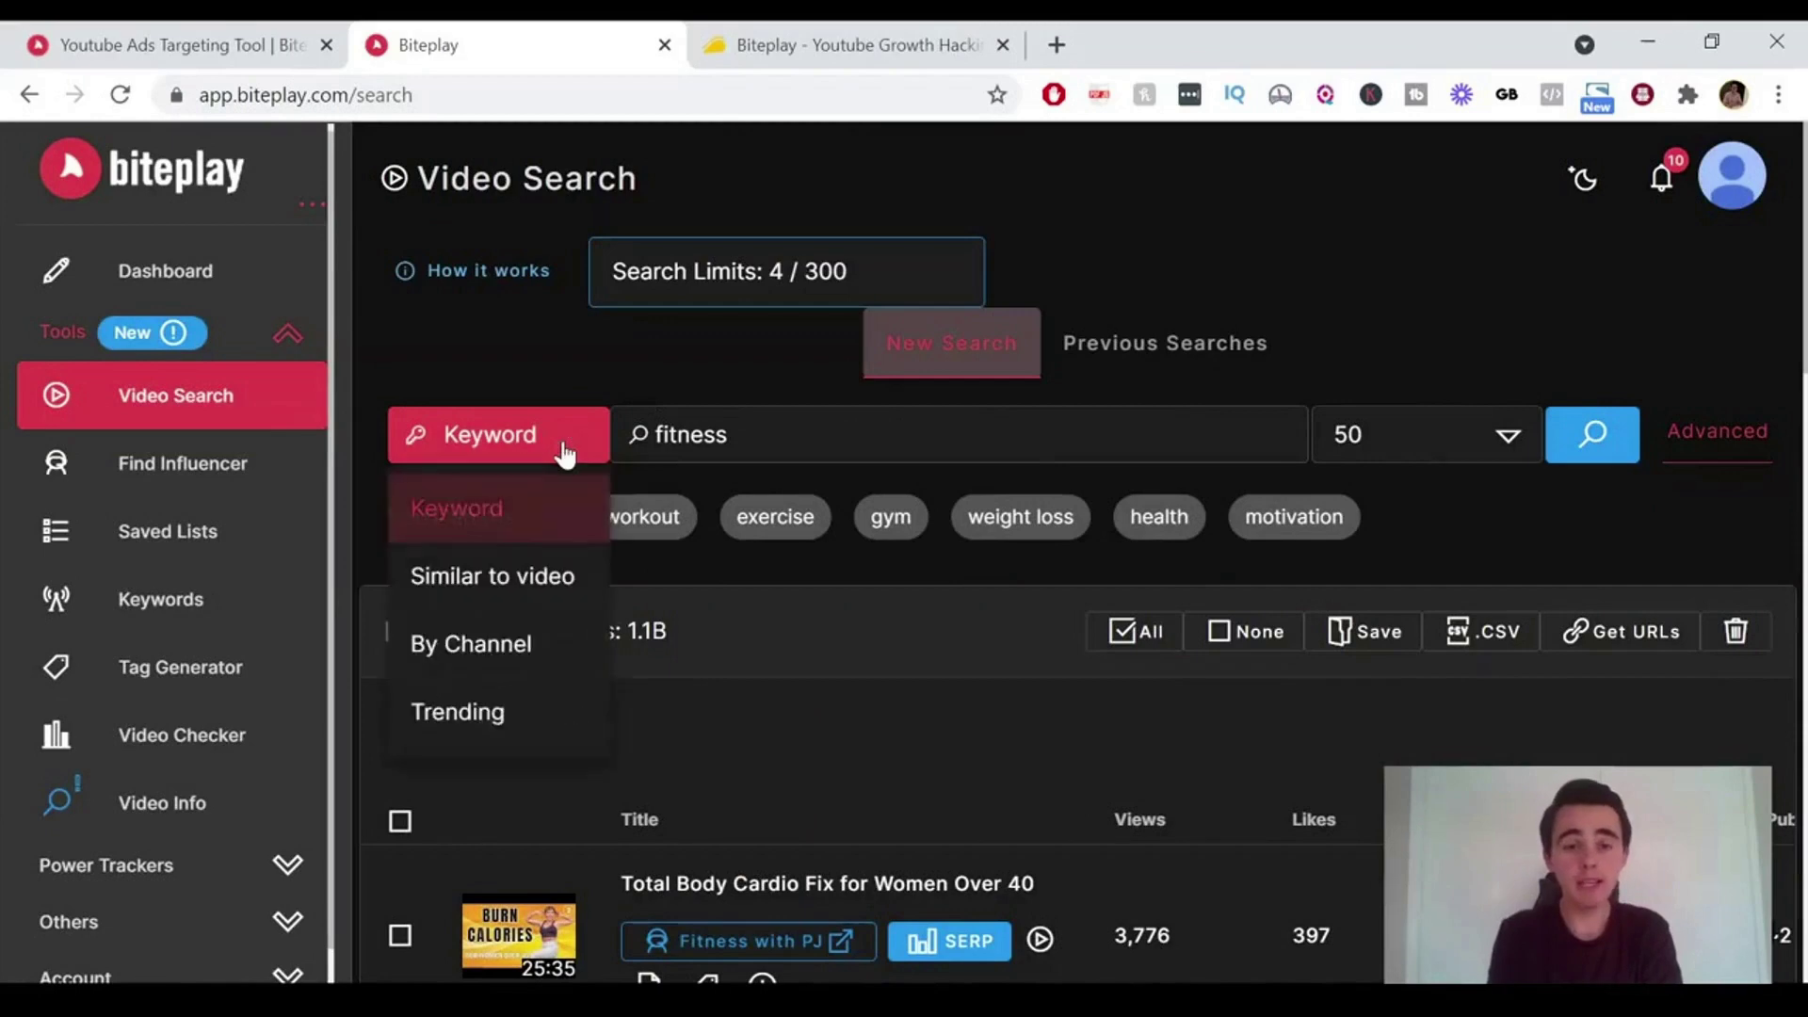
left_click(474, 577)
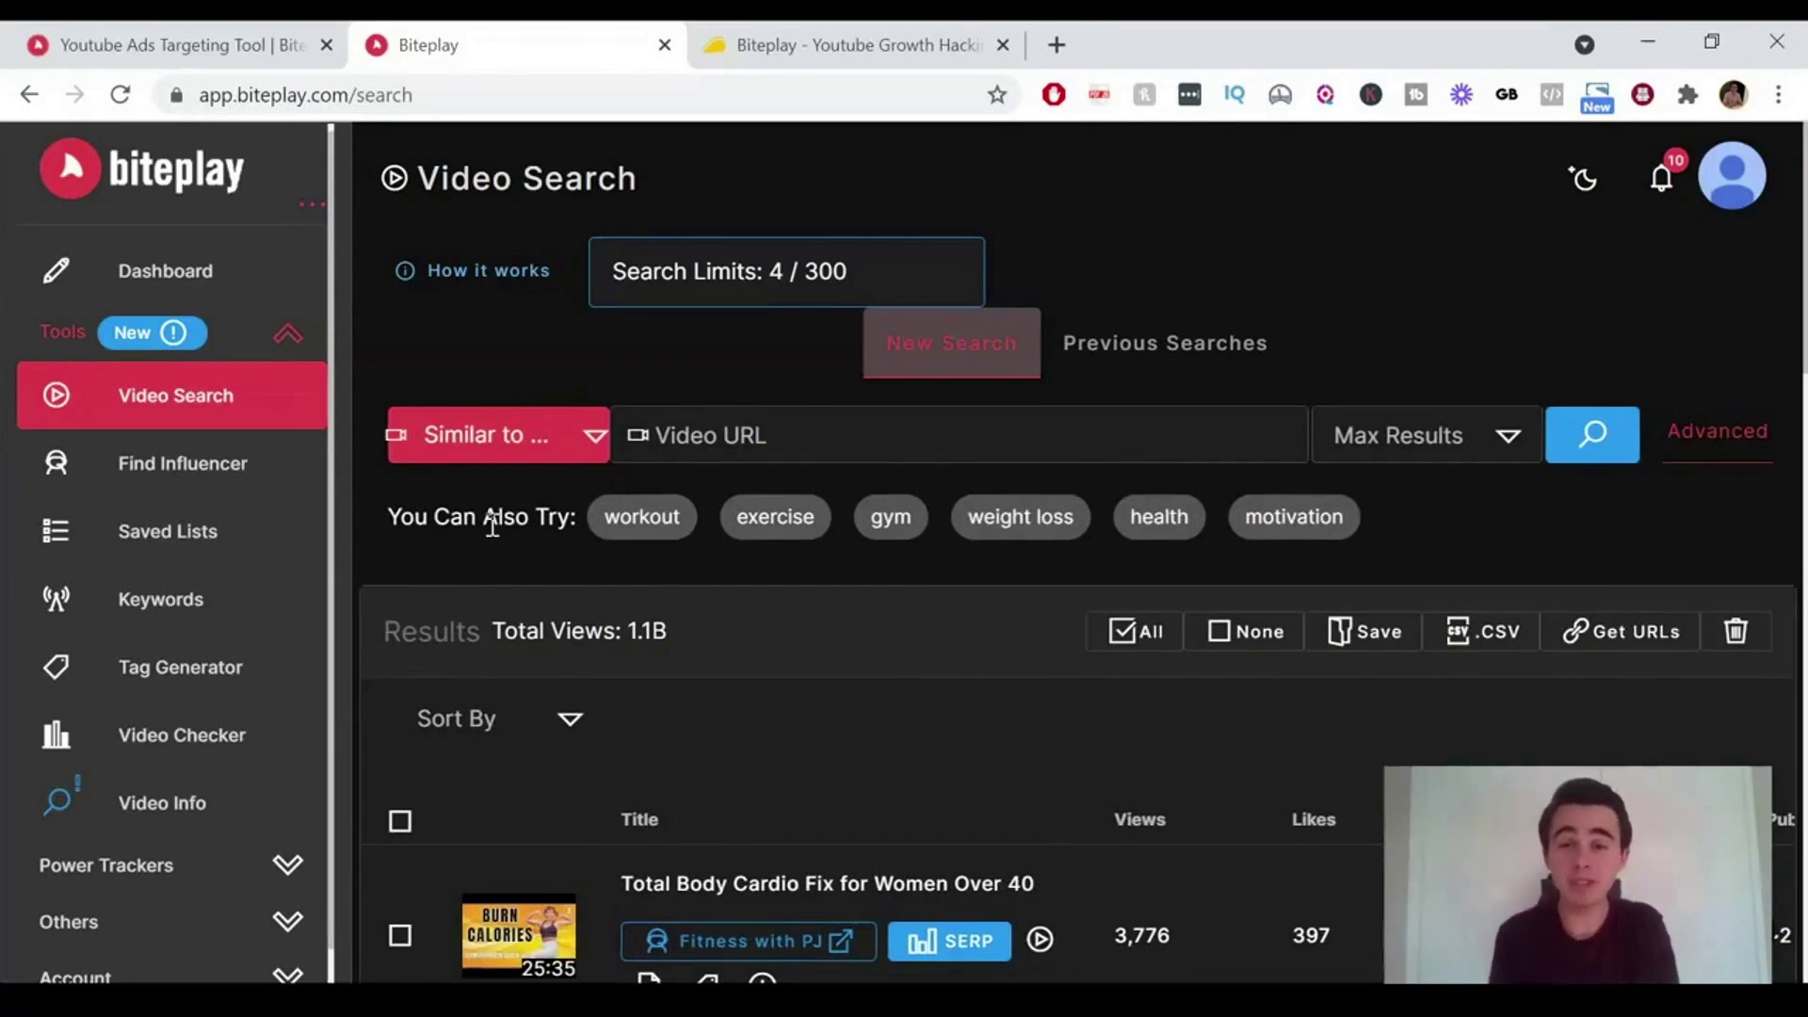
left_click(721, 433)
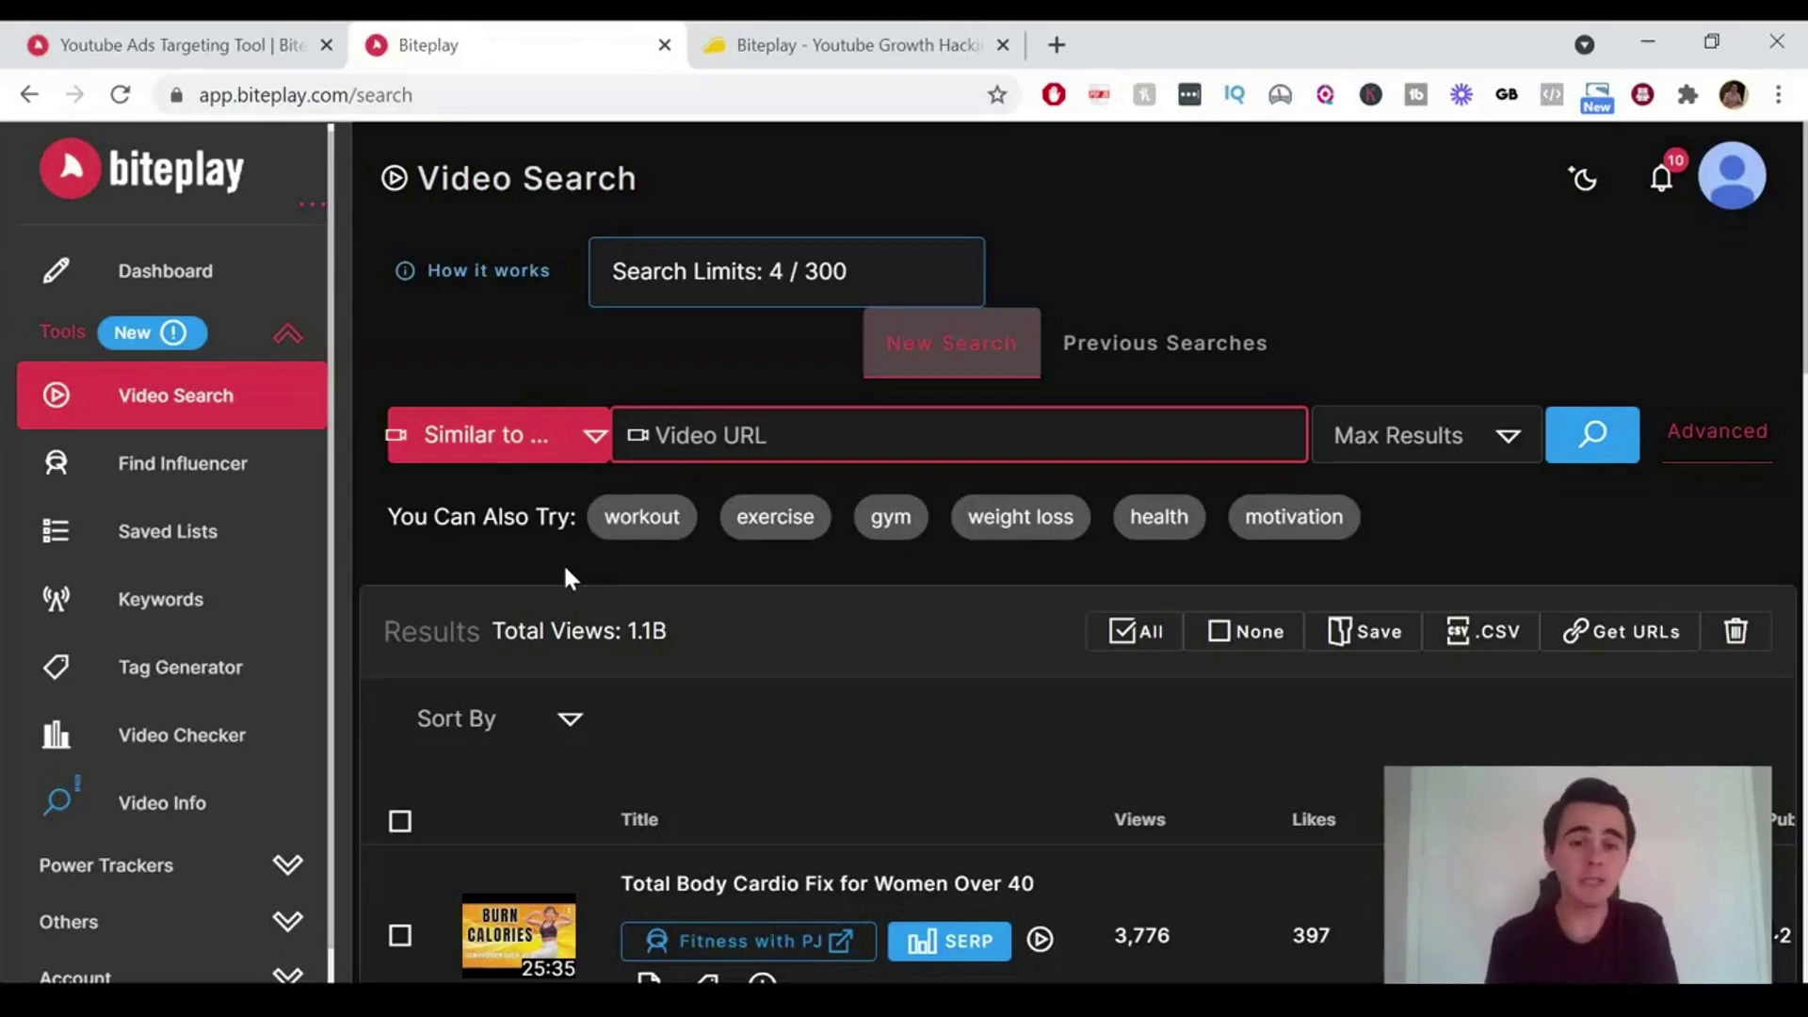
left_click(595, 434)
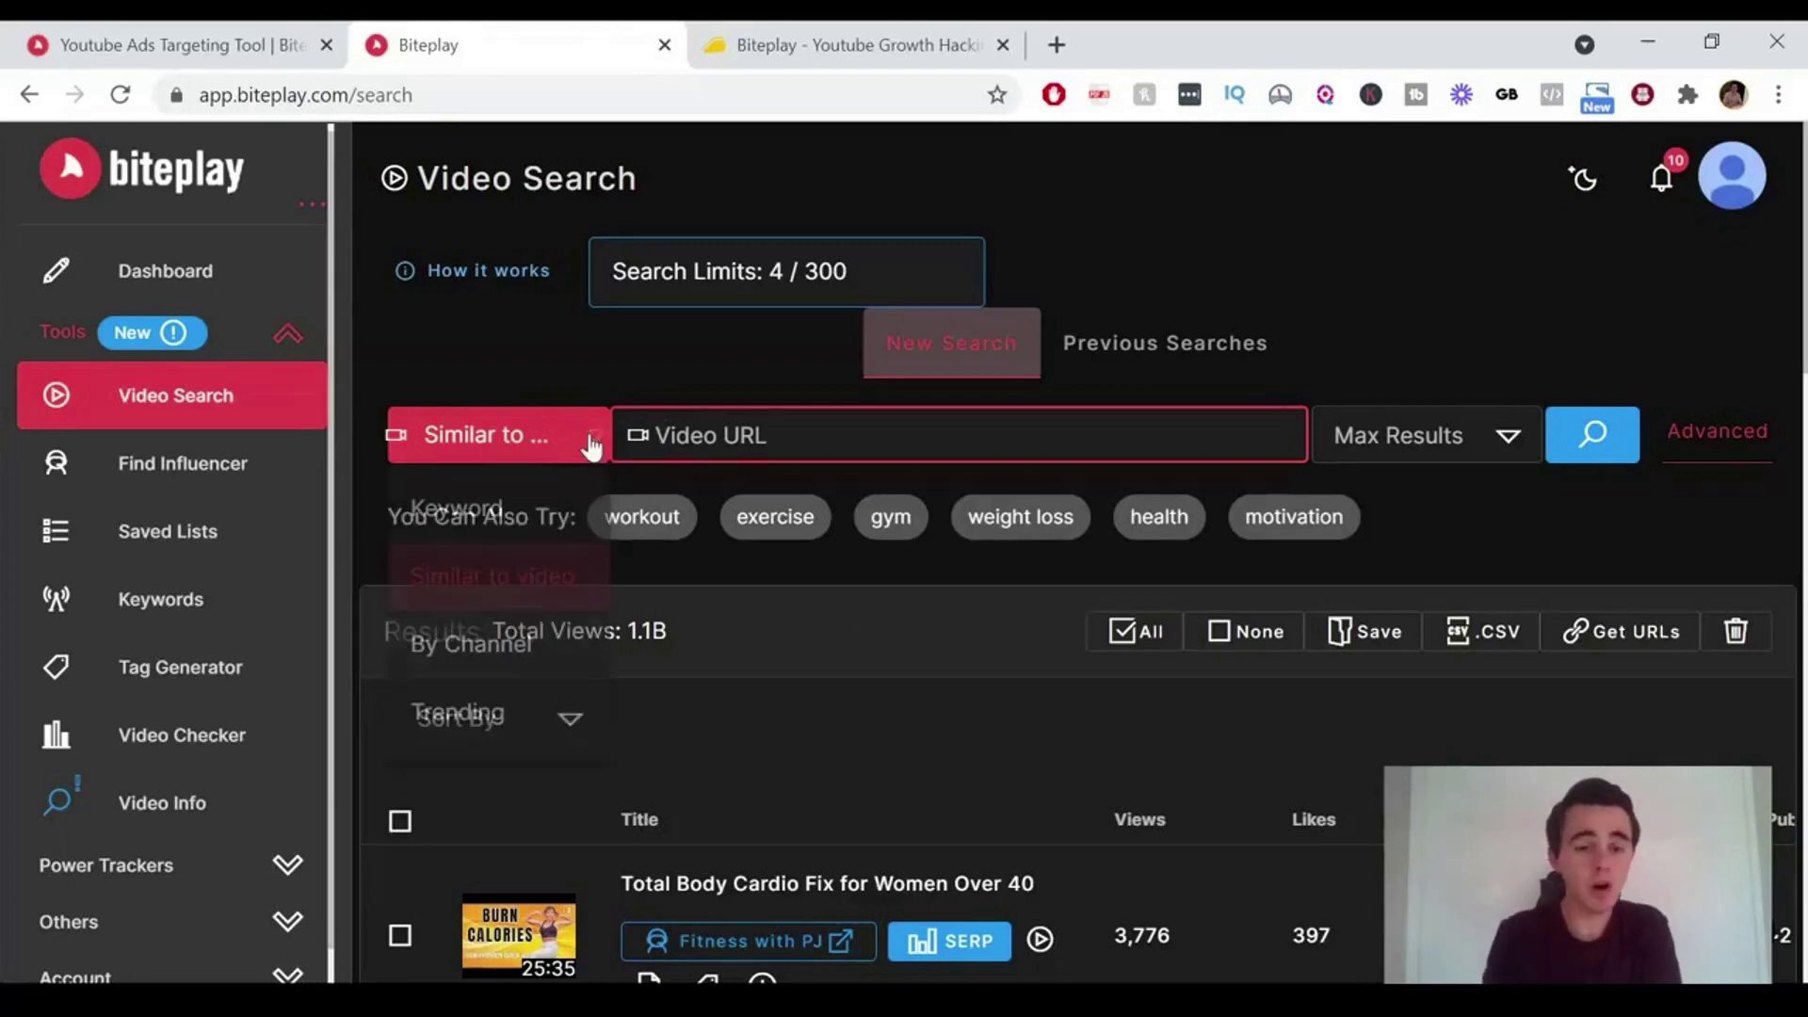
left_click(534, 645)
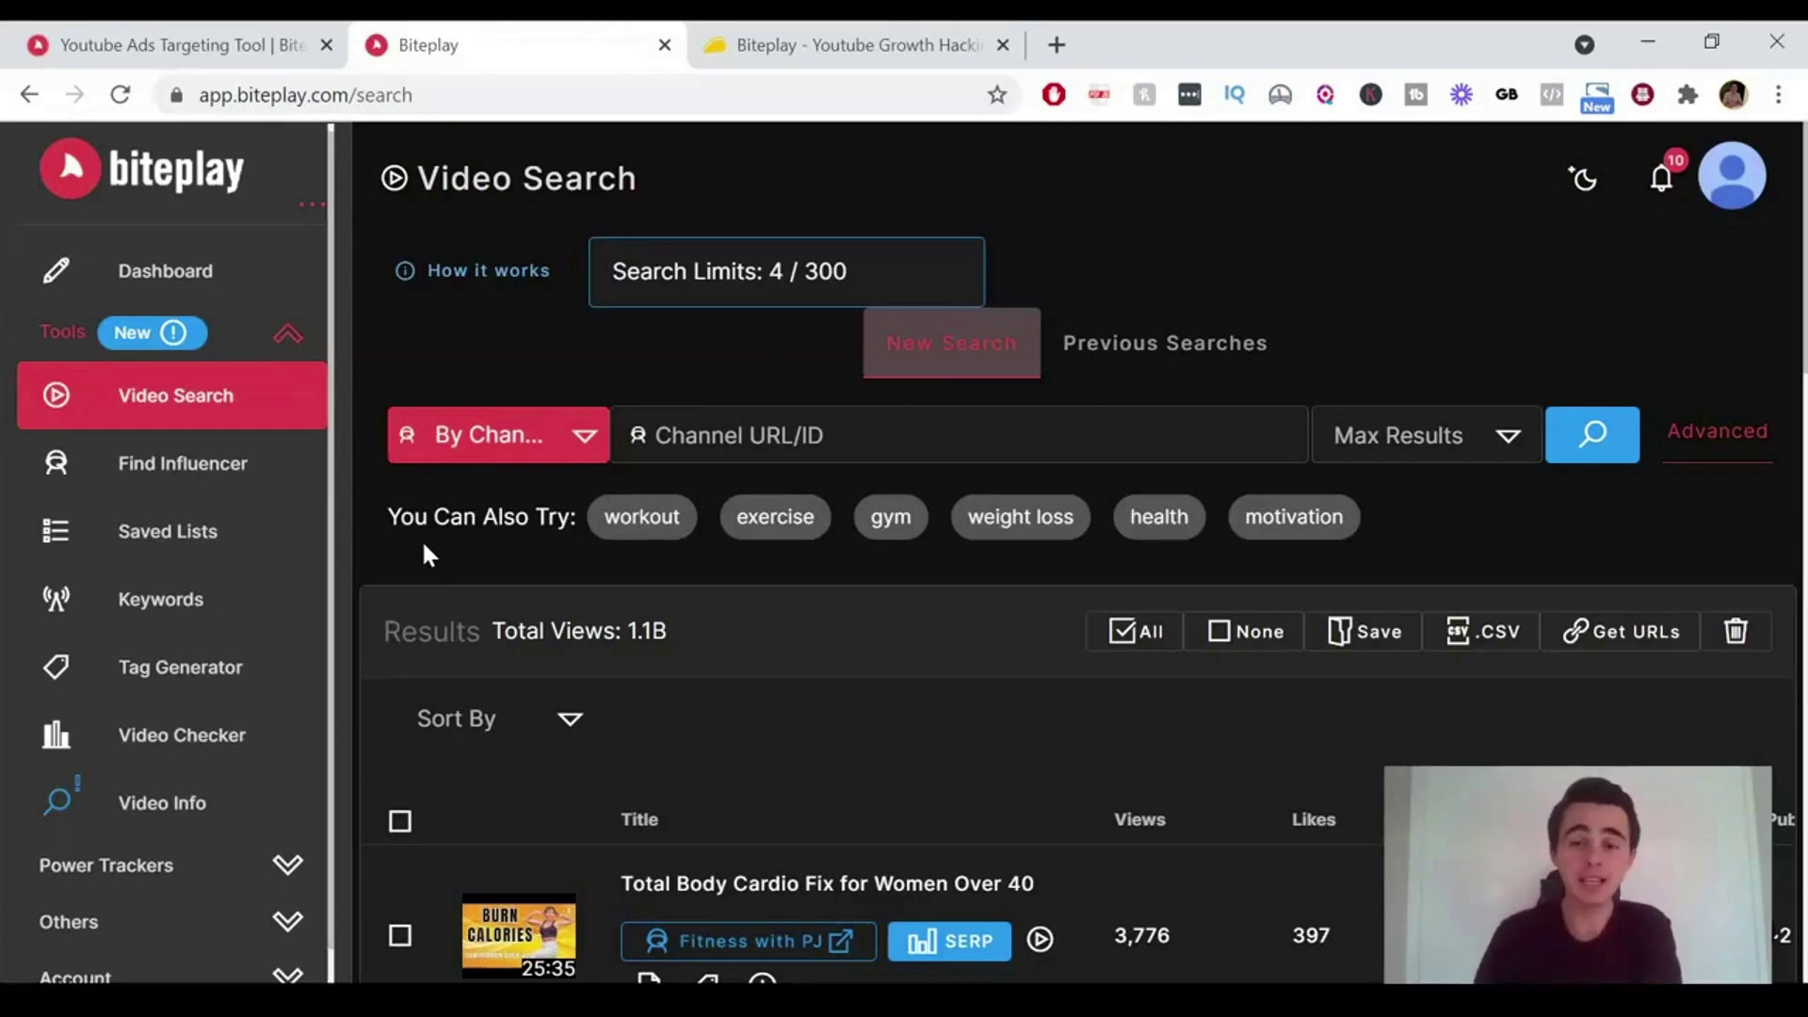
- Select all videos in the fitness search results
scroll(525, 525, "down", 1)
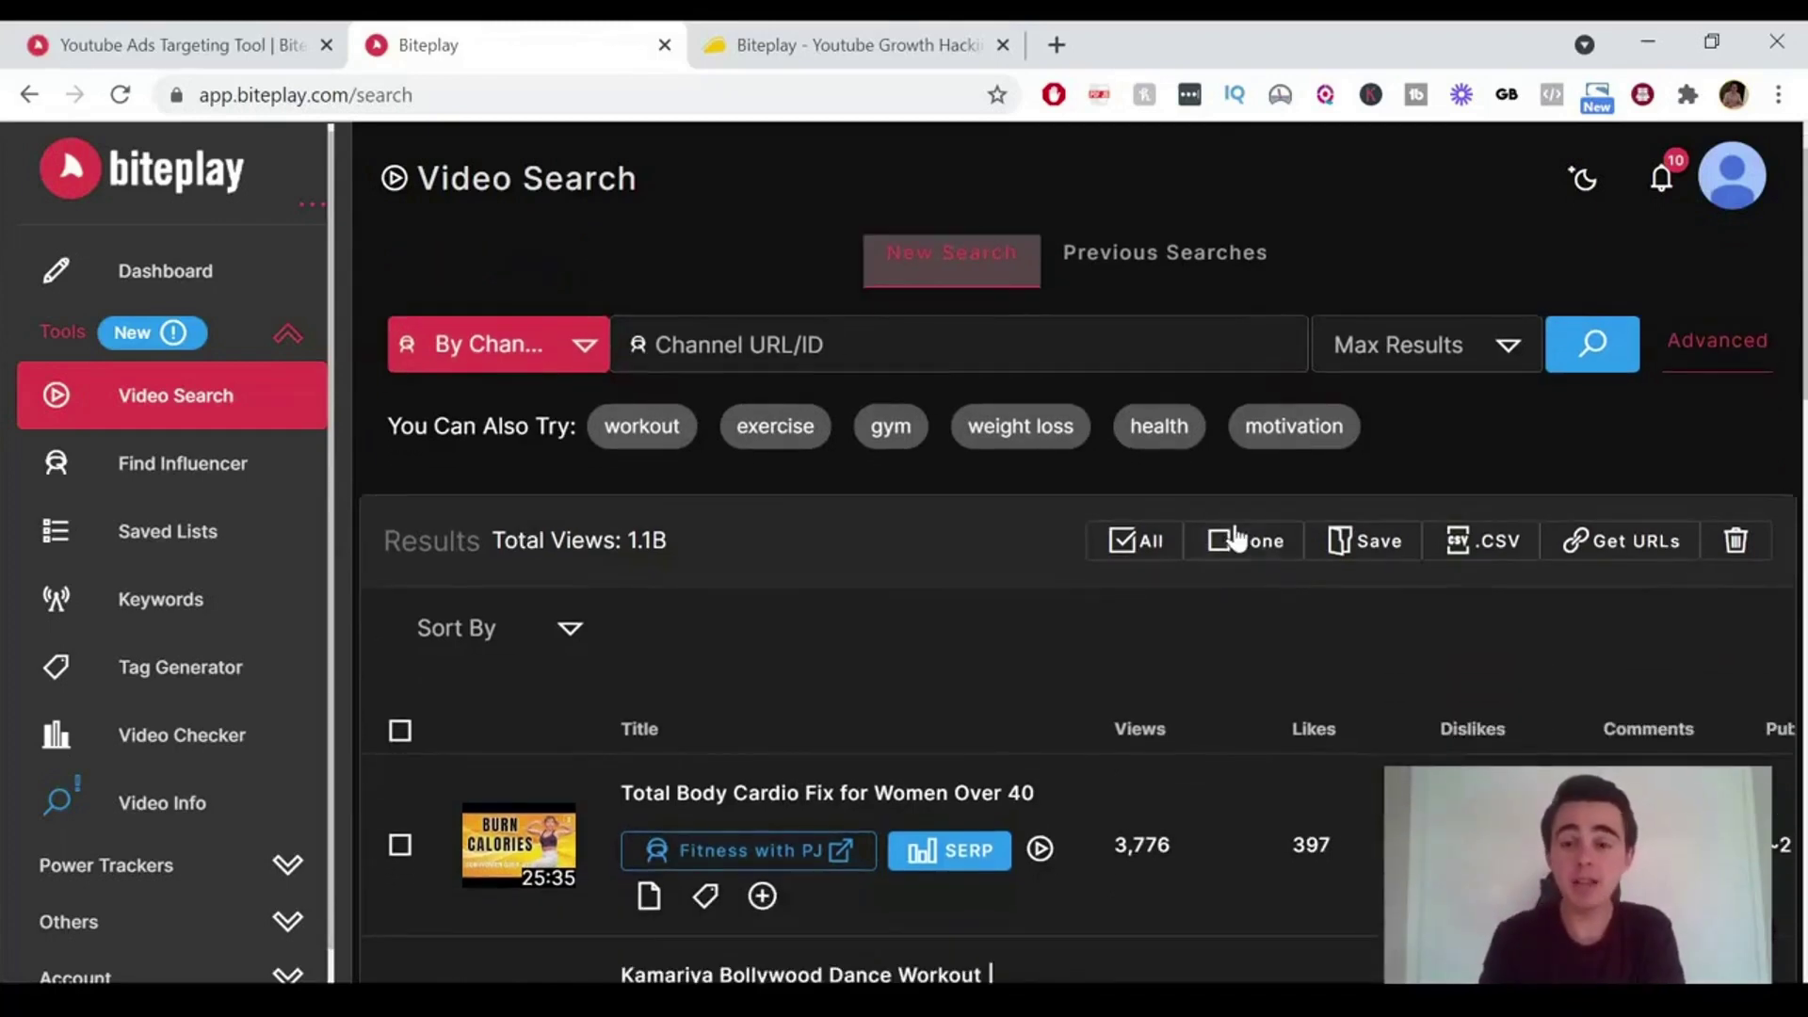
left_click(1131, 553)
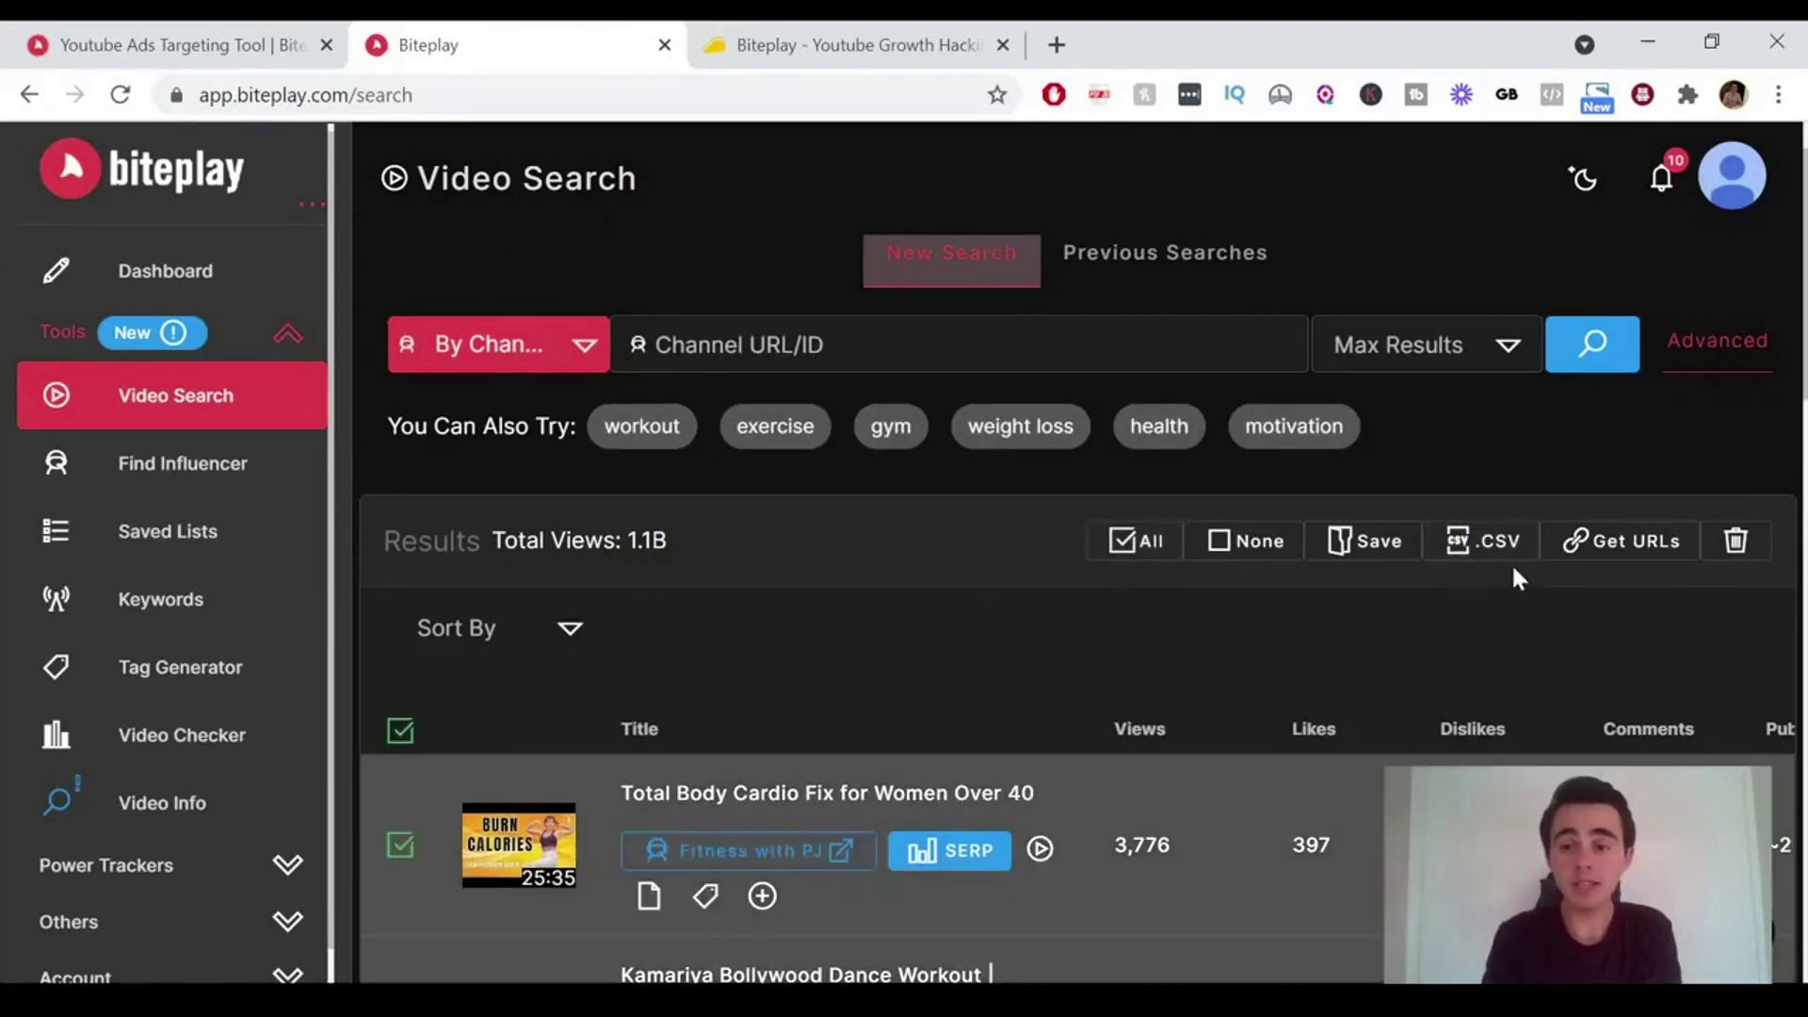
- Get the URLs of the selected fitness videos one per line, select the whole list and close the export
left_click(1611, 554)
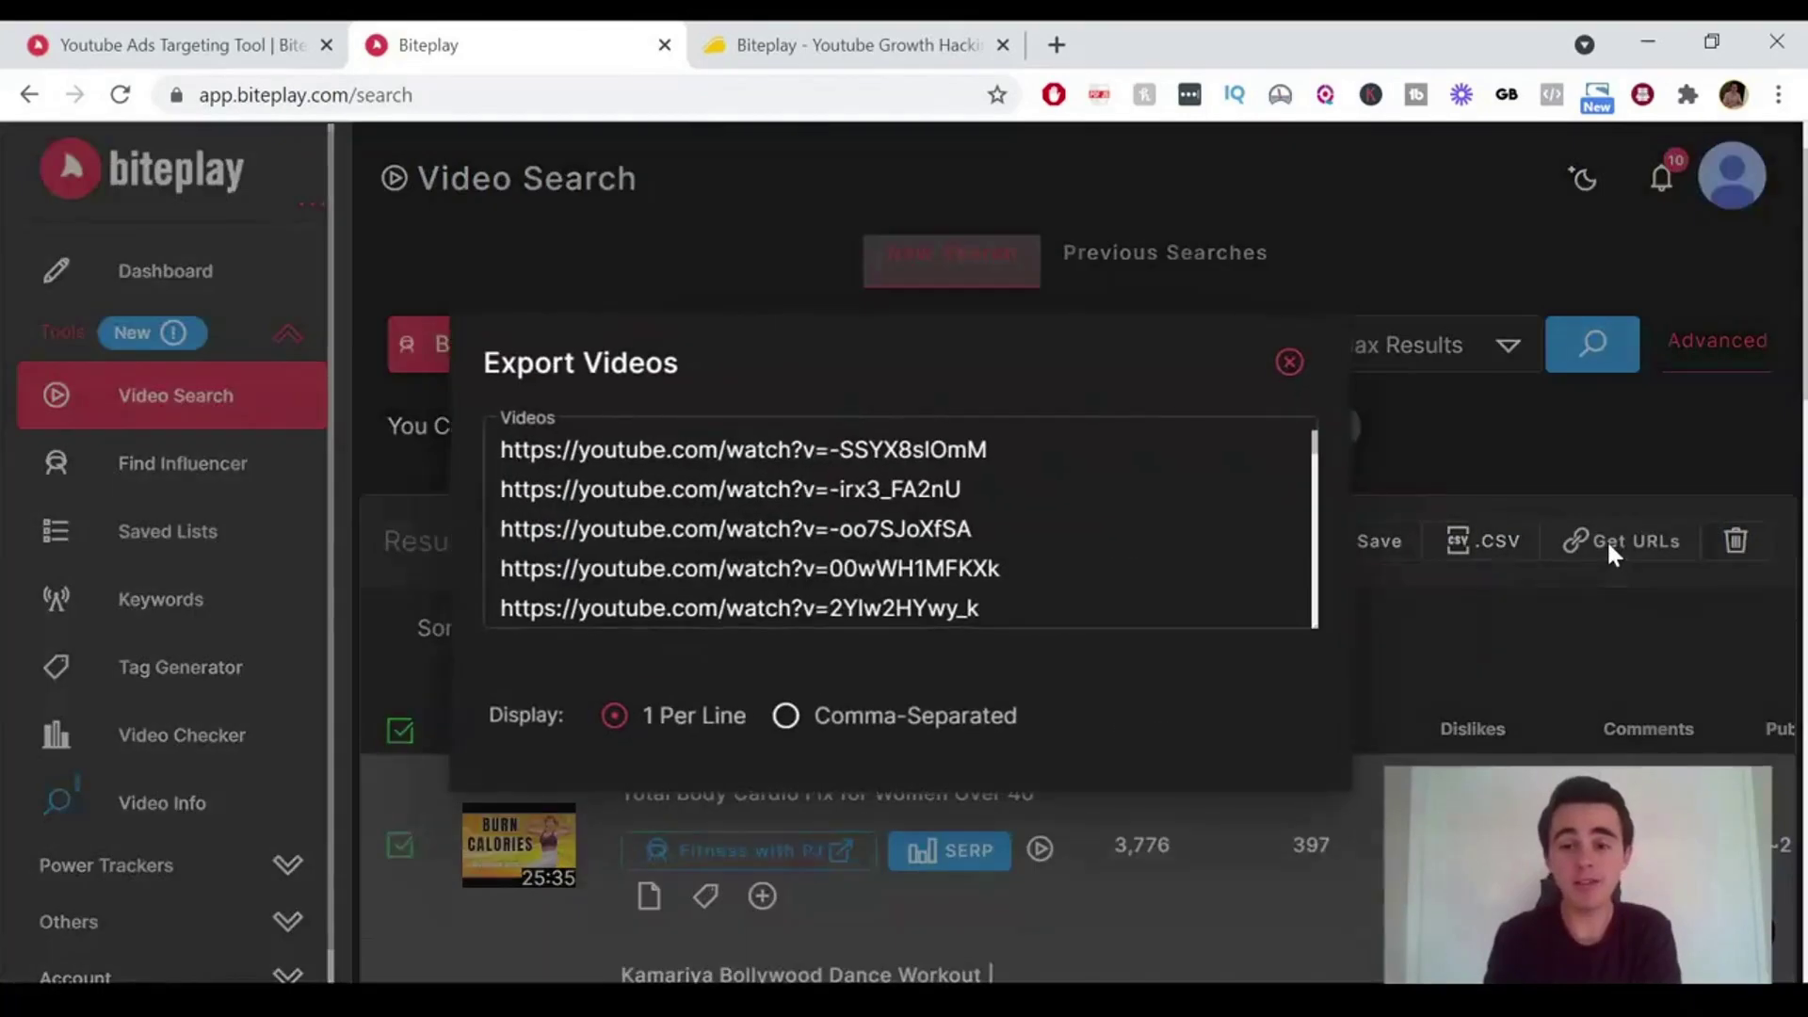
left_click(769, 584)
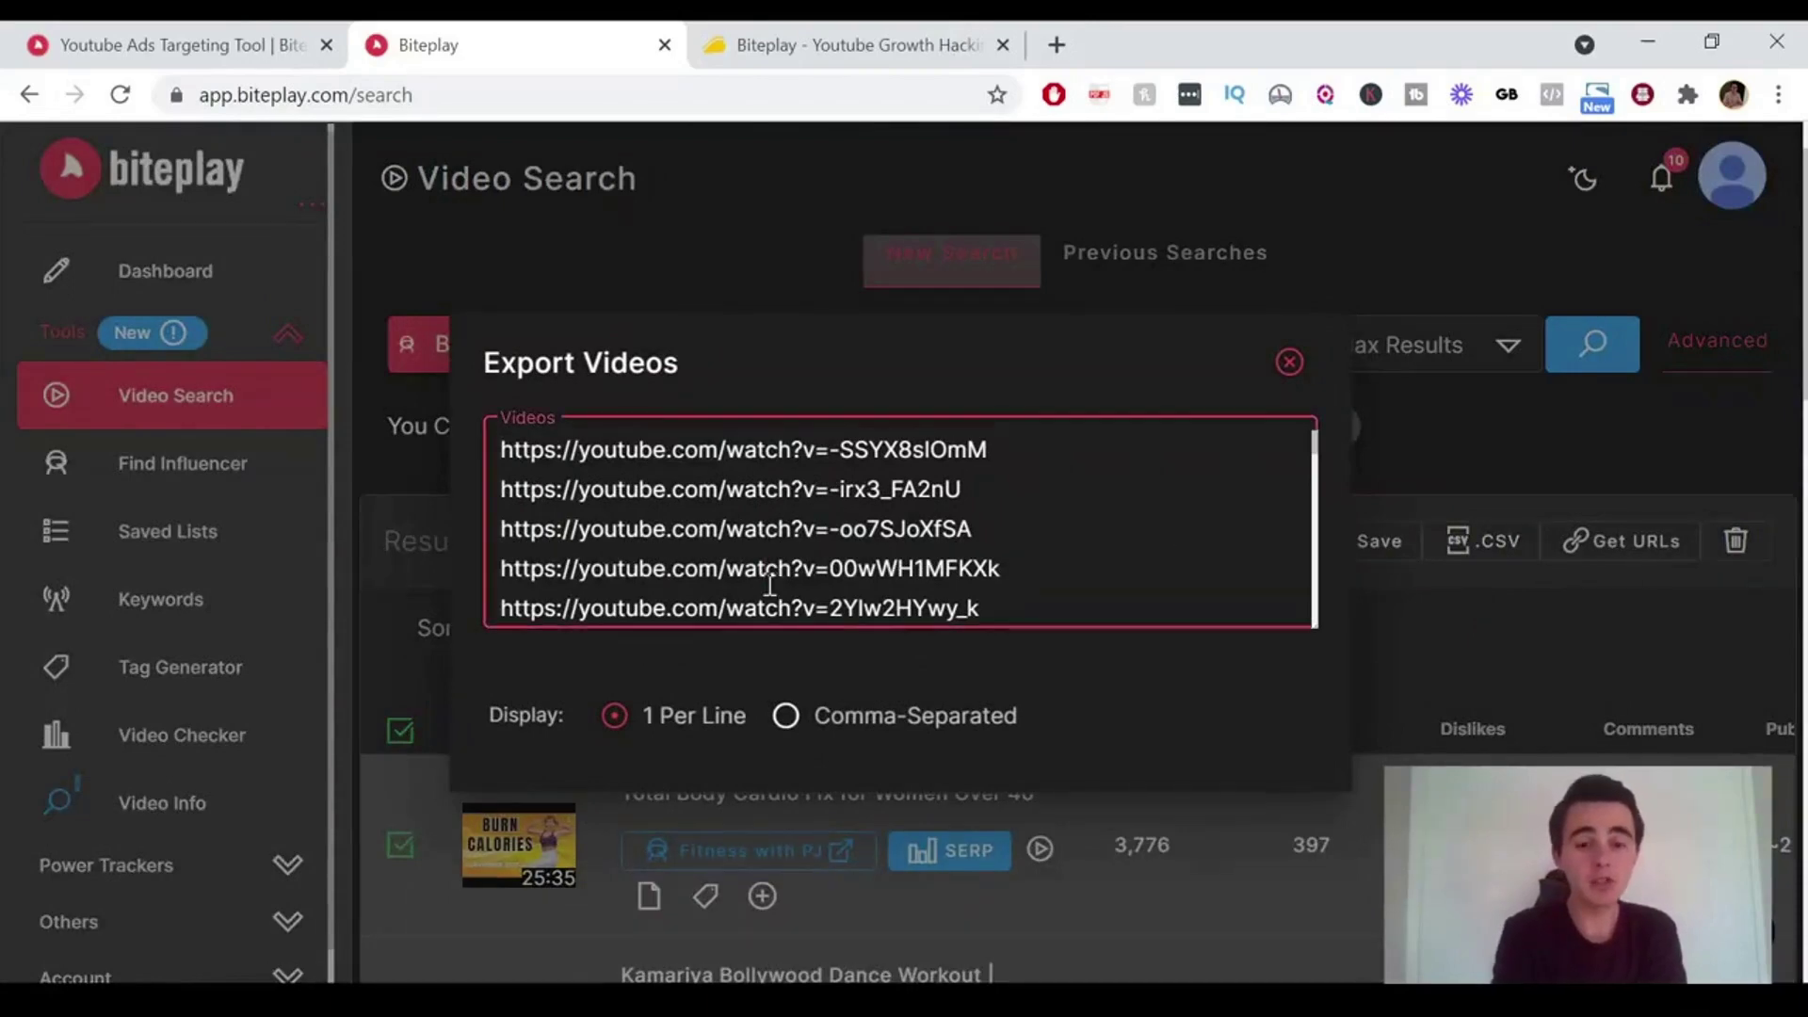
key("ctrl+a")
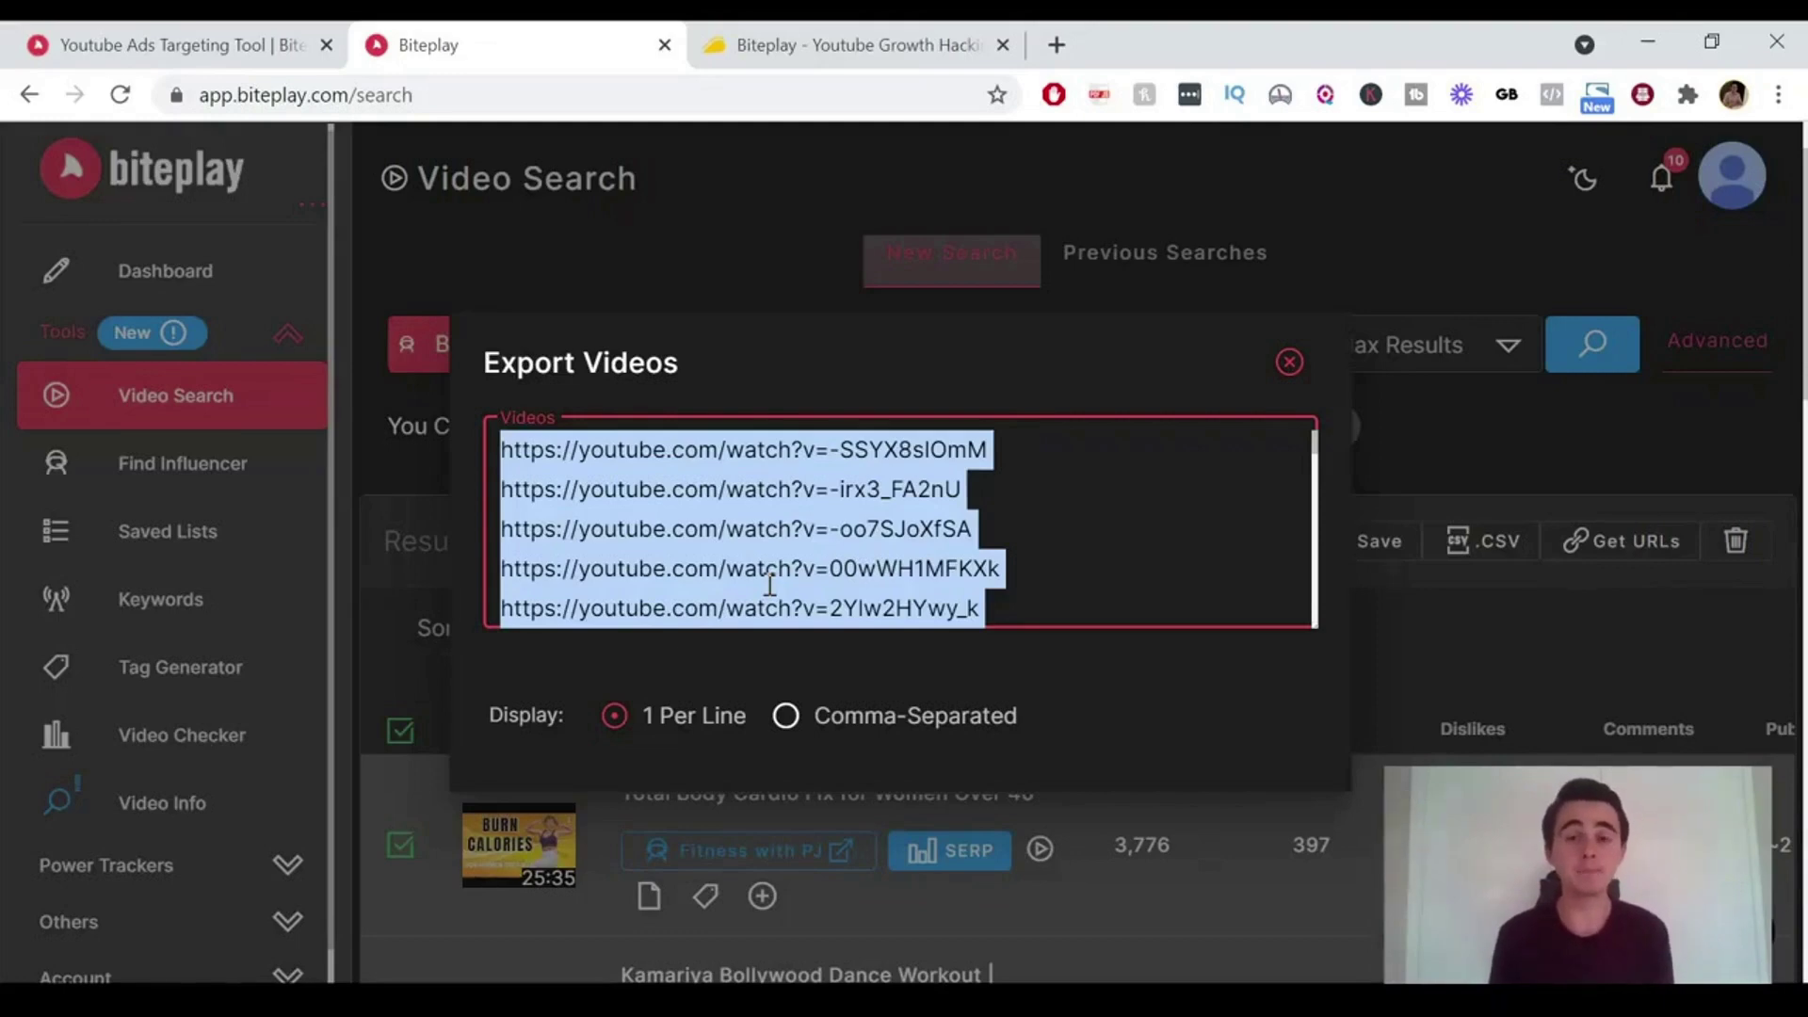
left_click(1289, 362)
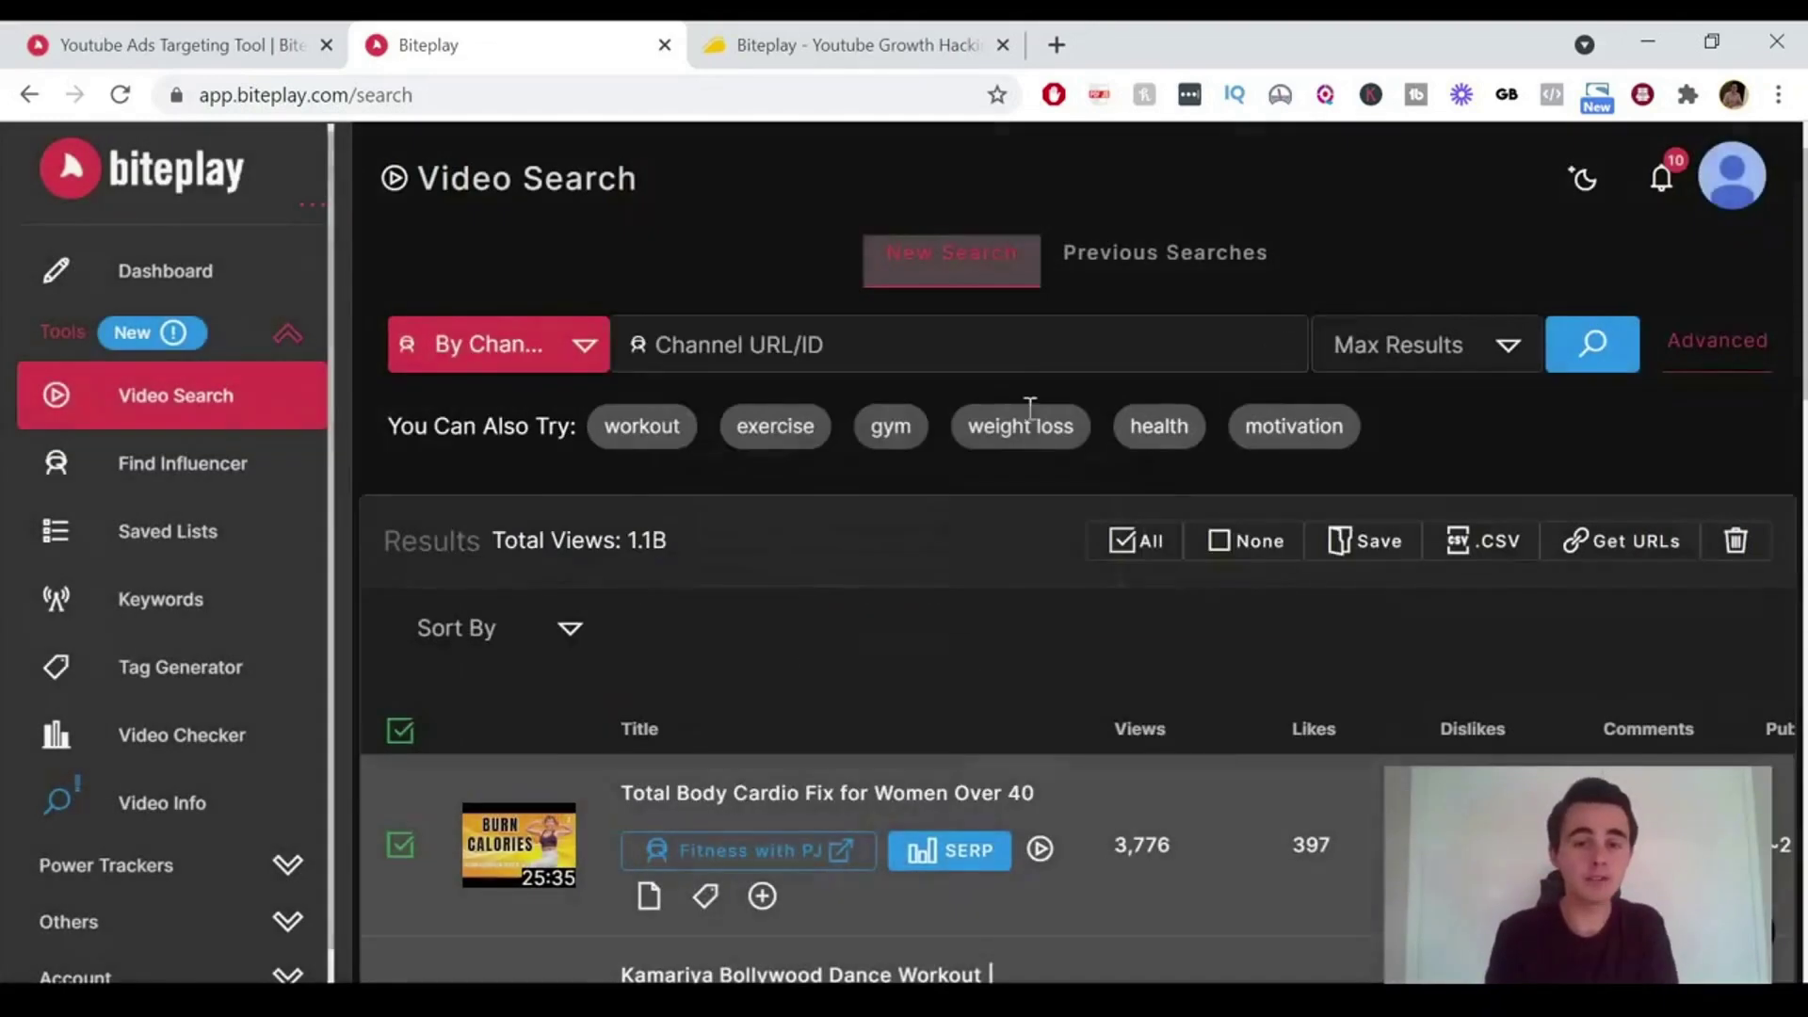
- Change the video search type to Trending
left_click(572, 350)
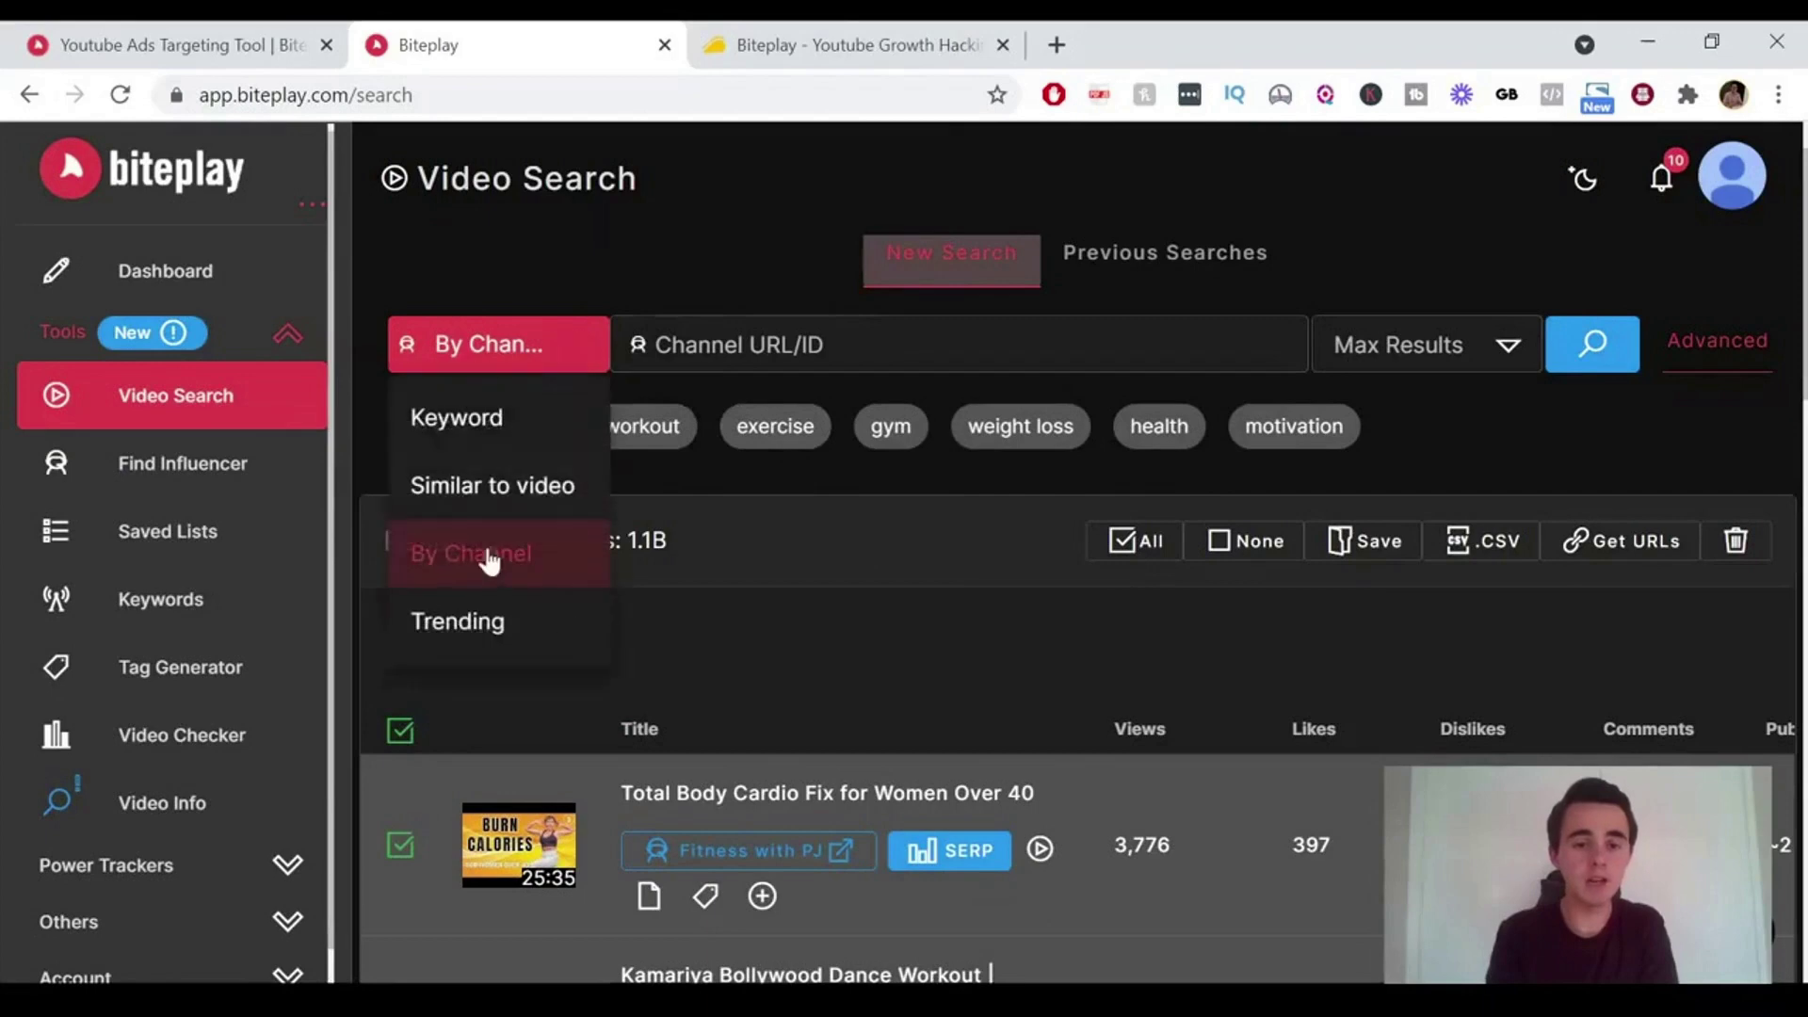
left_click(461, 623)
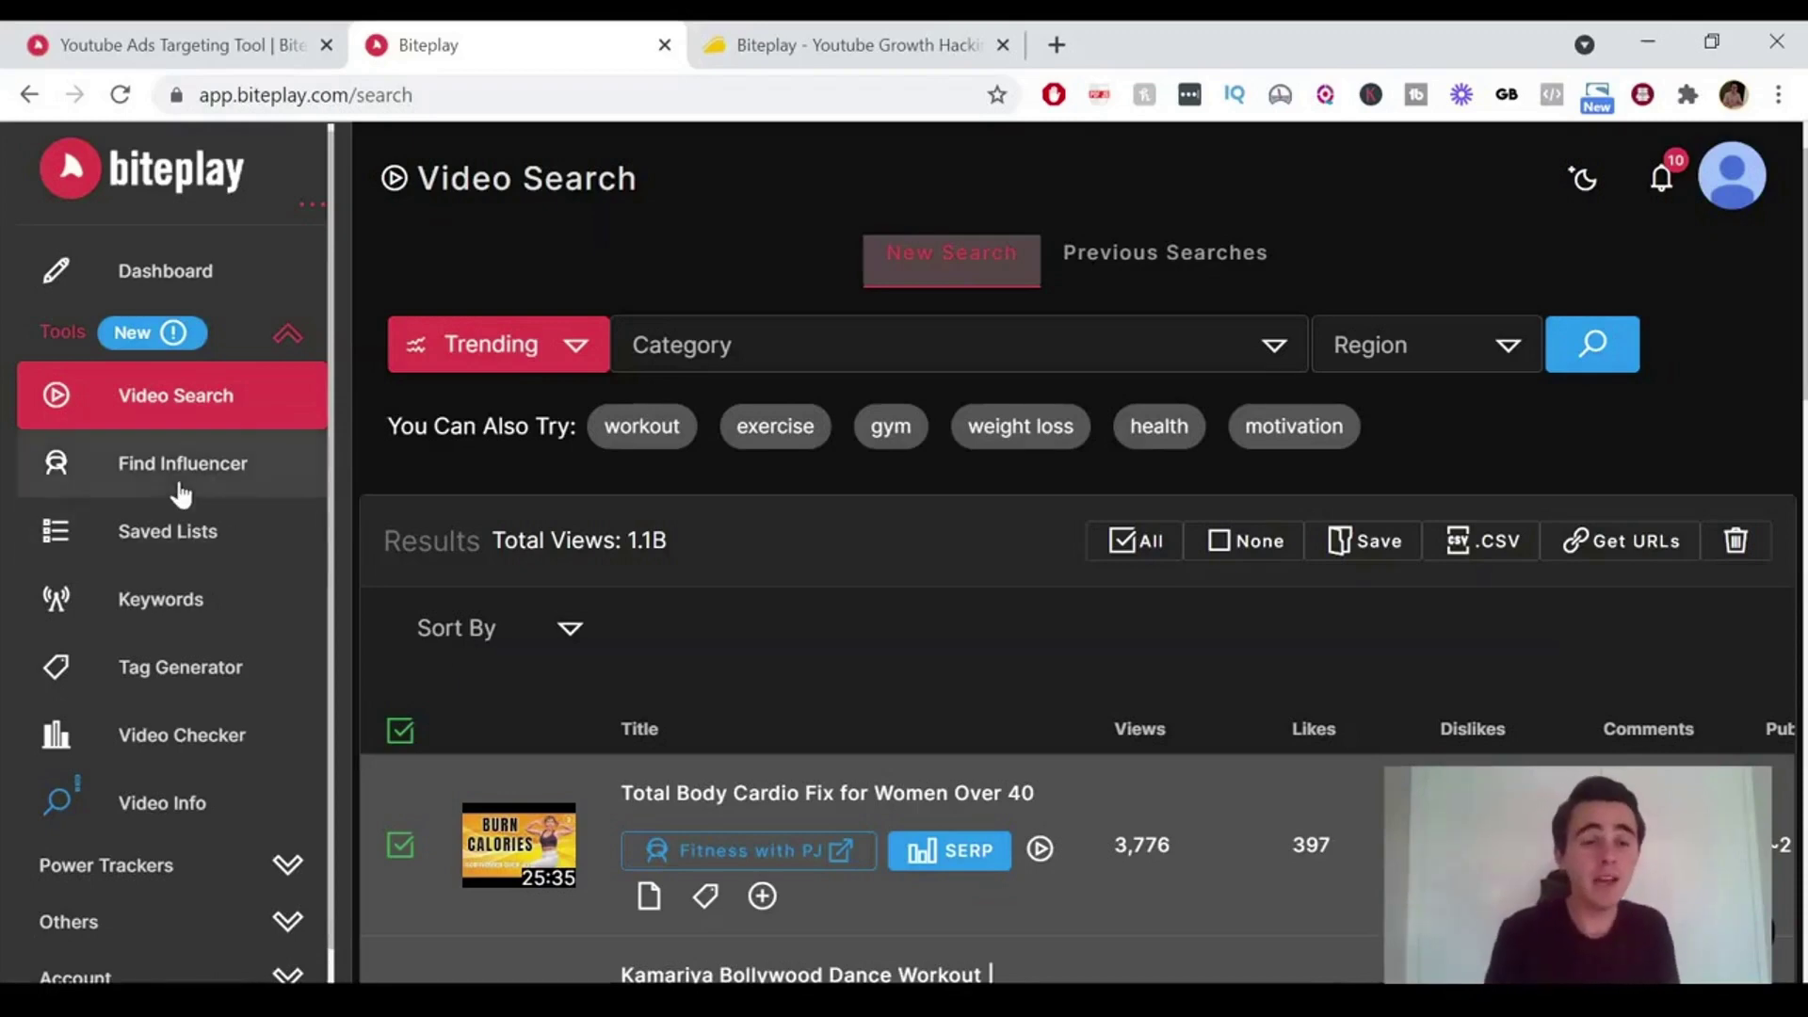
- View the Find Influencer tool, and open the Test folder in Saved Lists
left_click(123, 488)
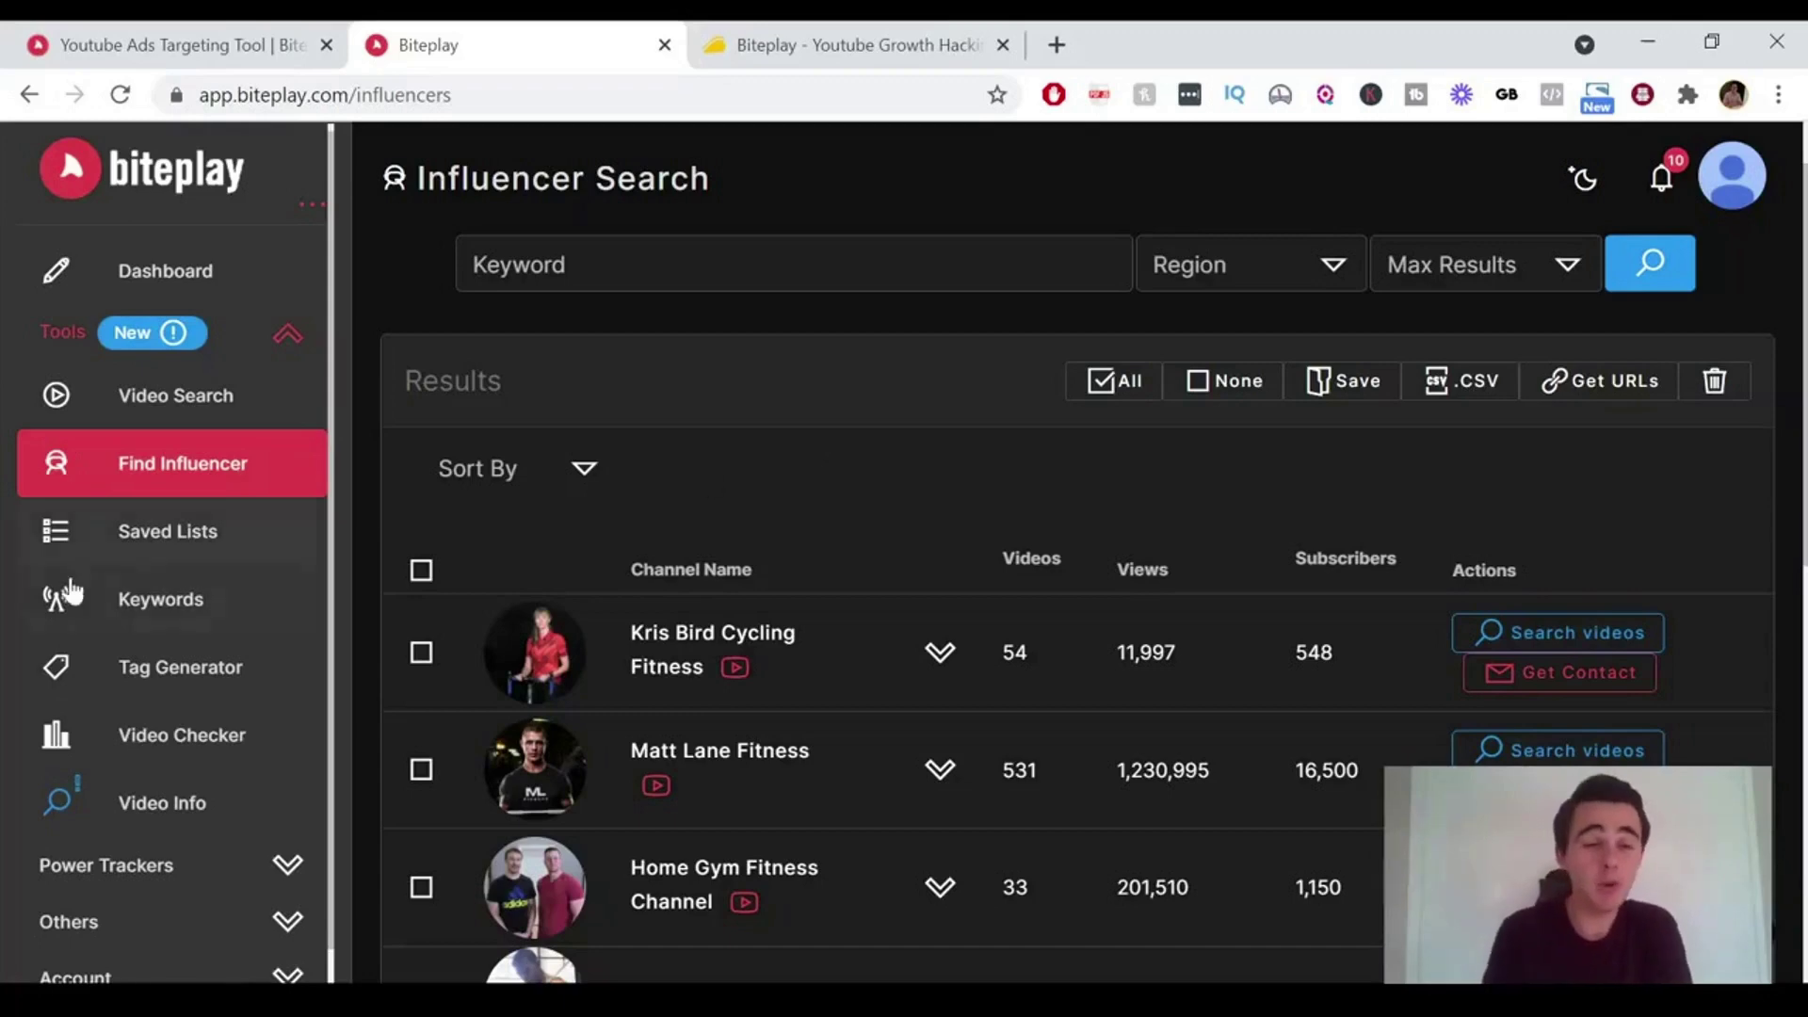
left_click(121, 544)
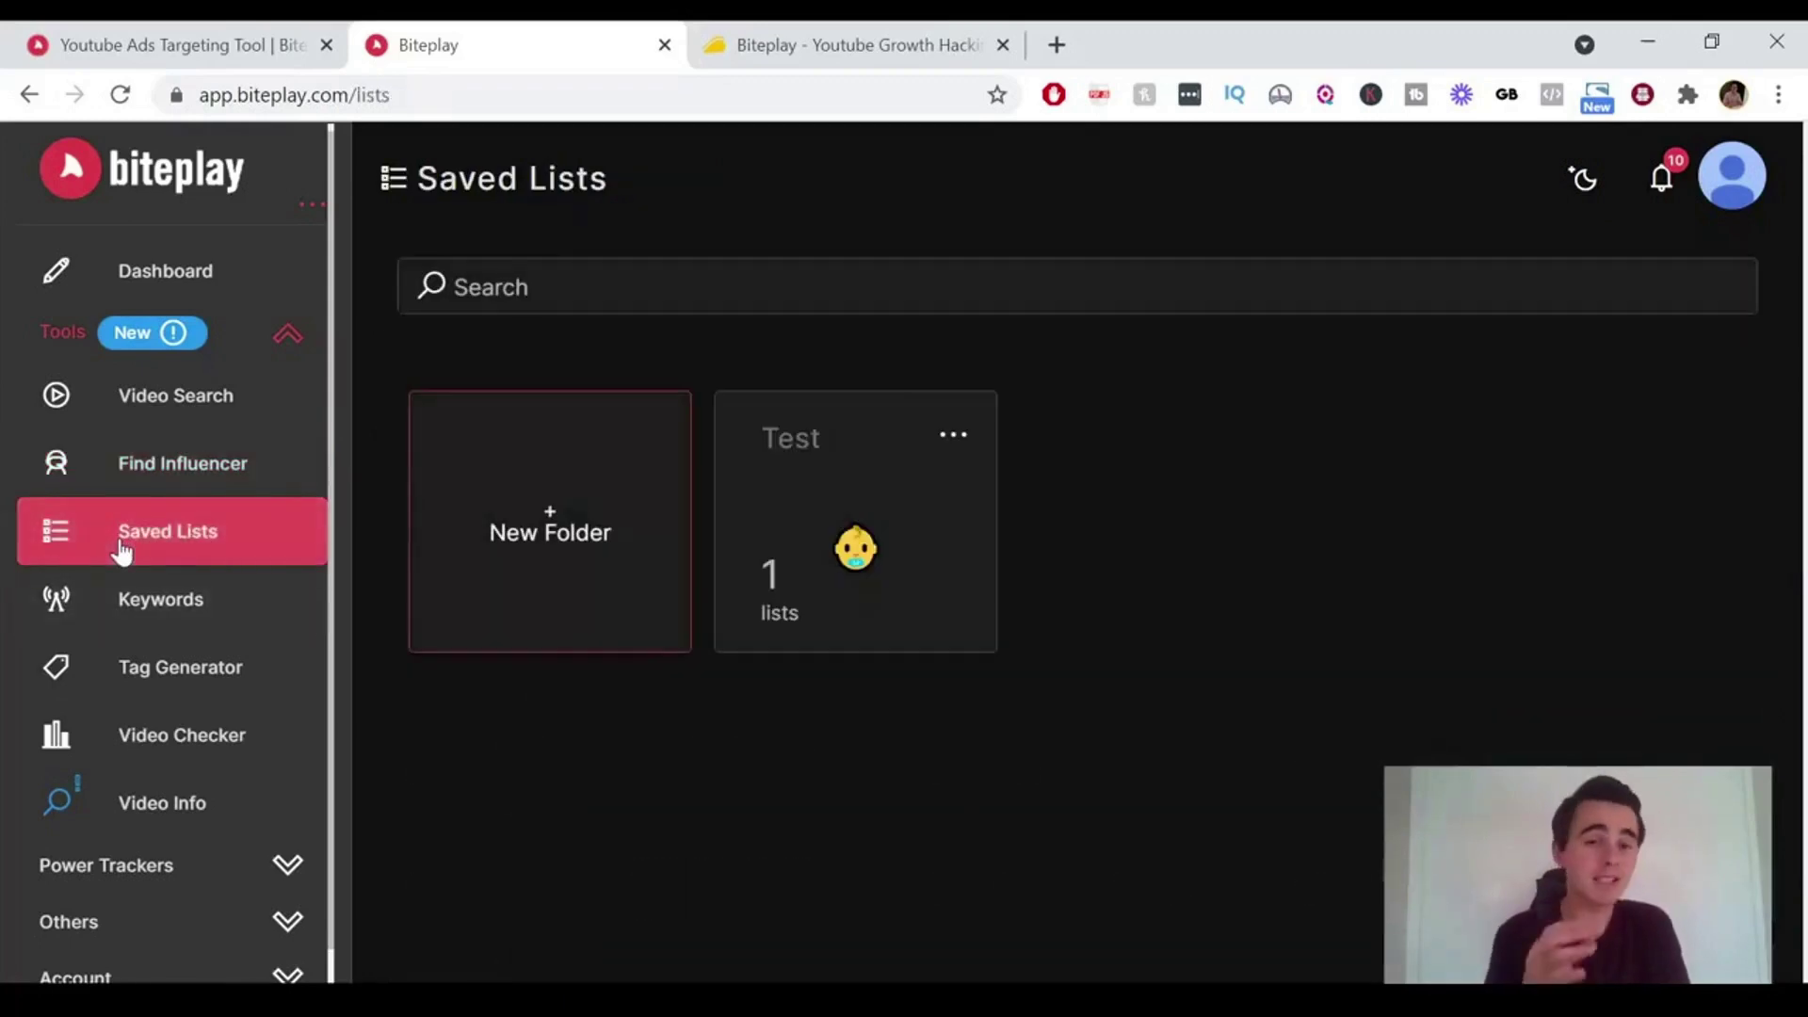
left_click(792, 524)
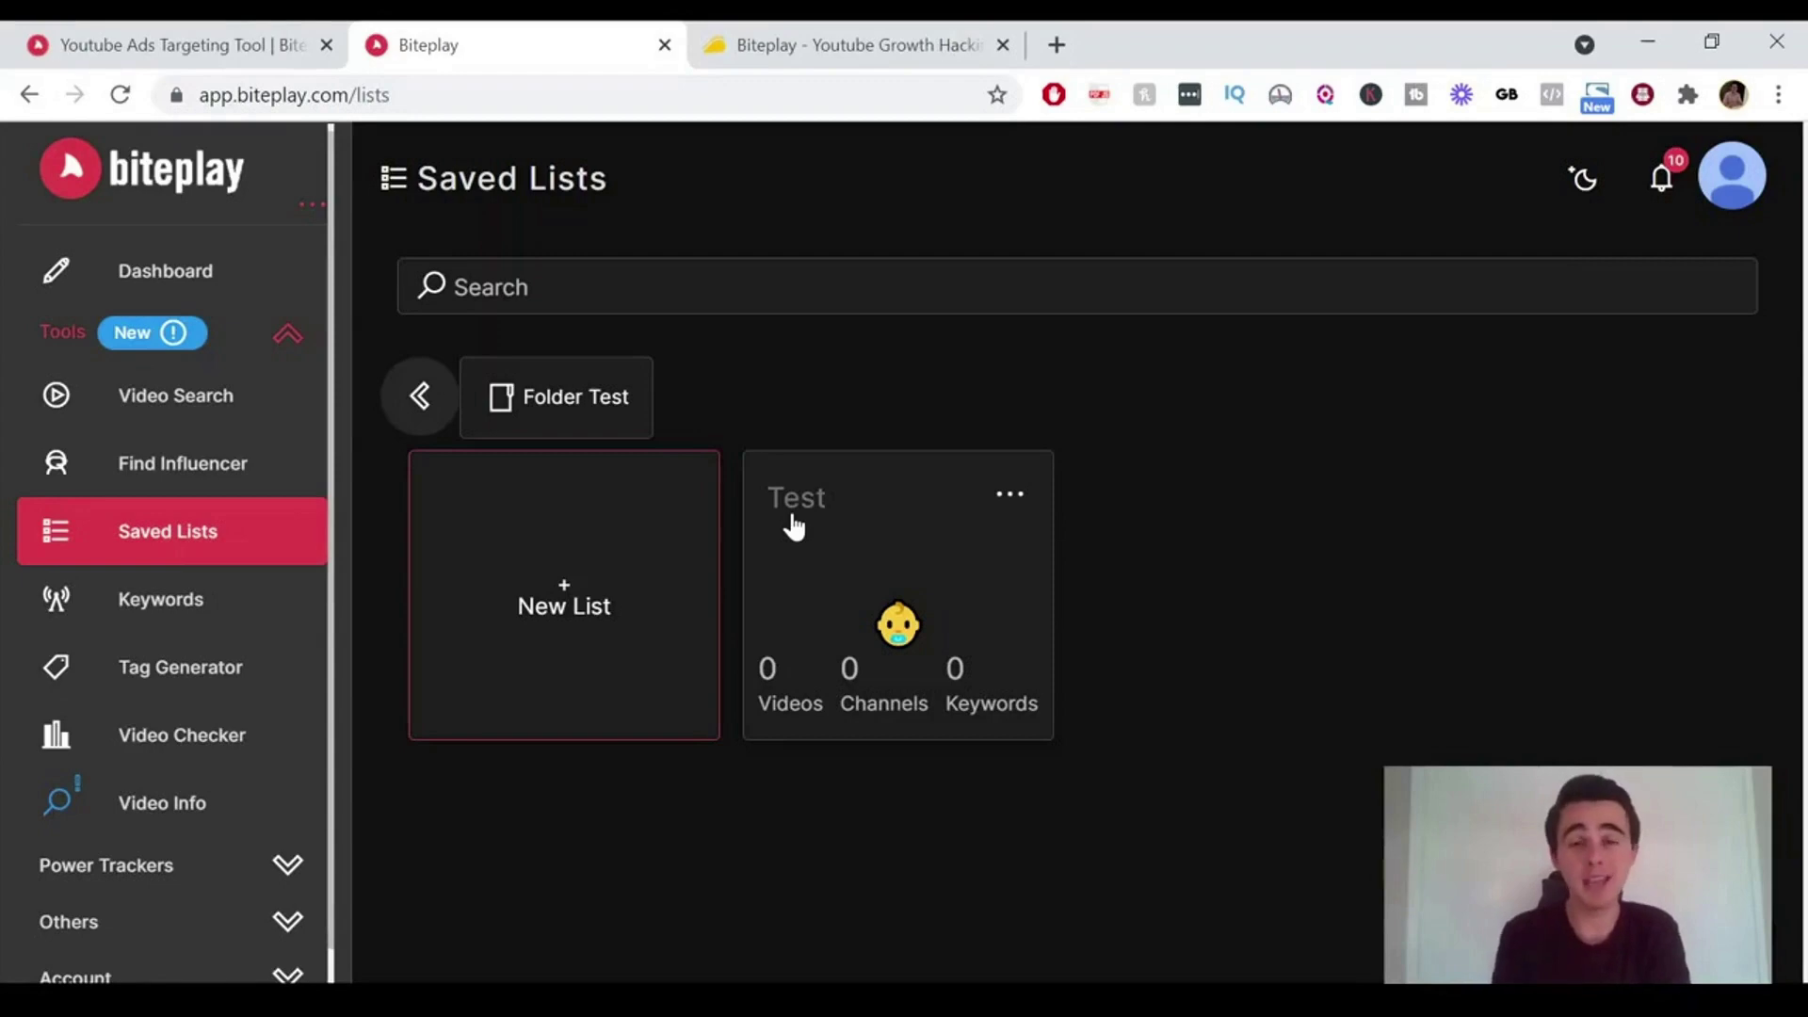
- Search the Keywords tool for "youtube ads" with the language set to English and the provider set to Youtube
left_click(185, 614)
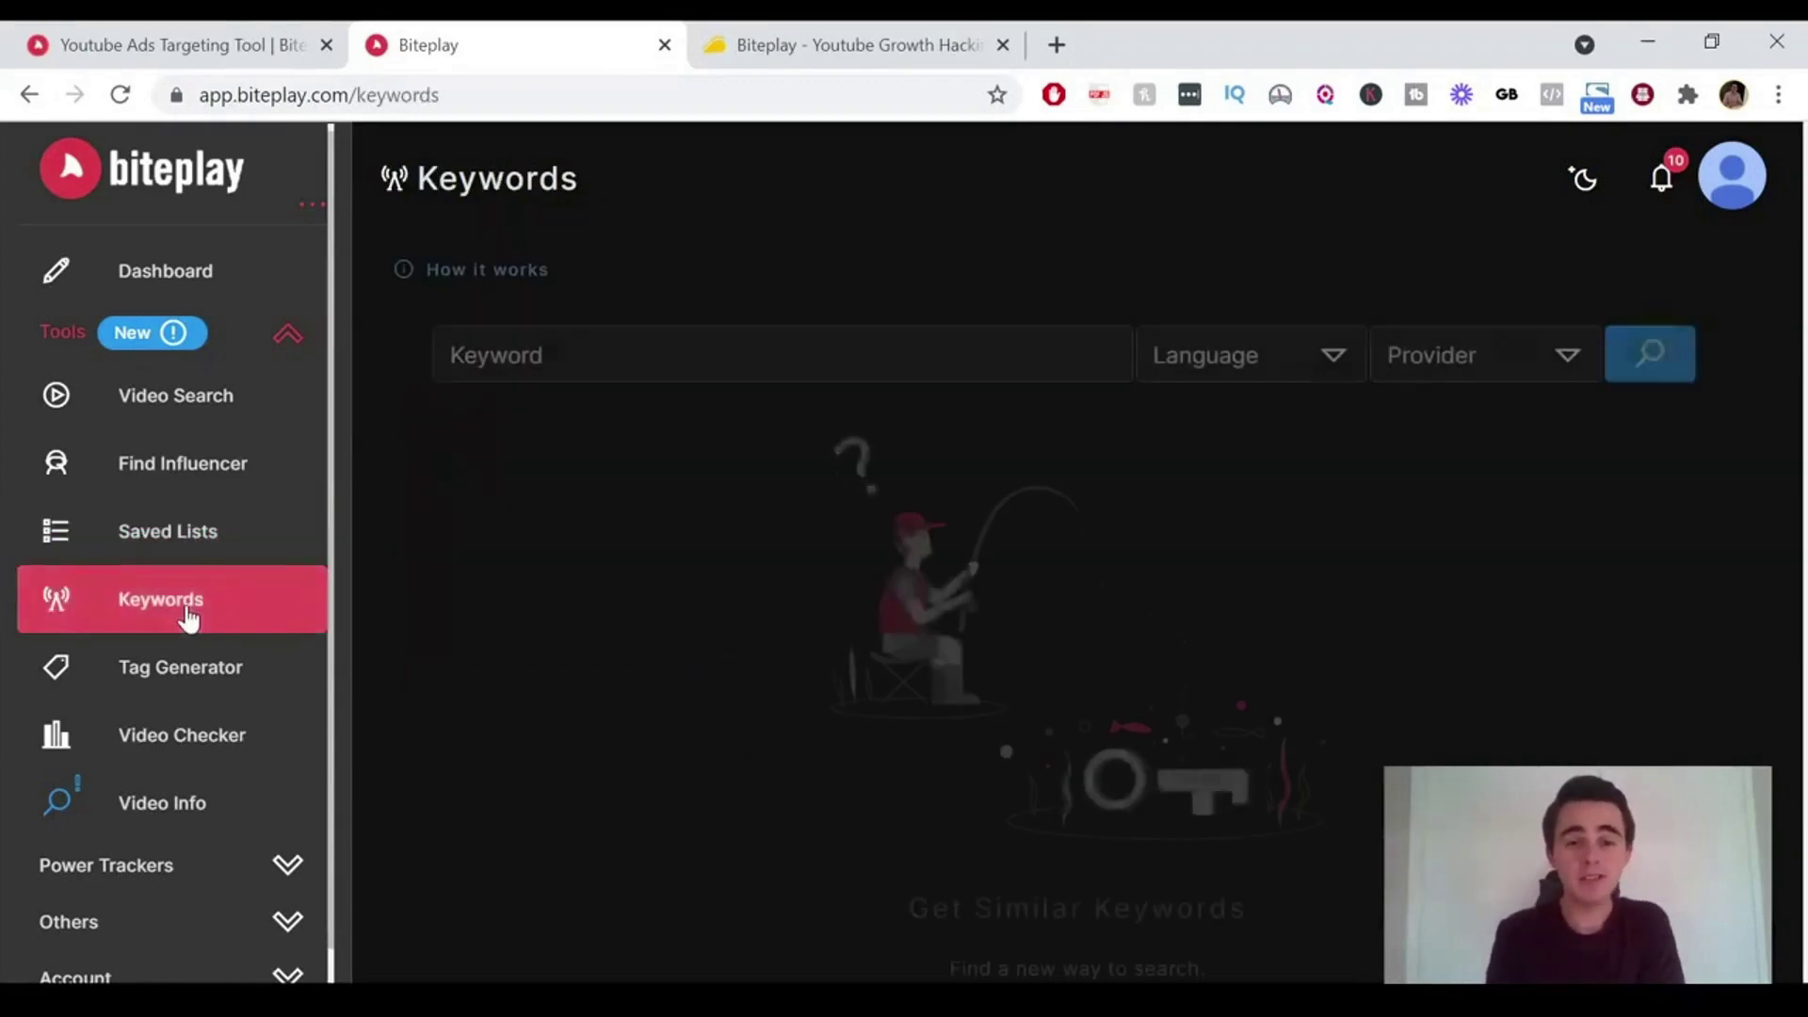
left_click(529, 356)
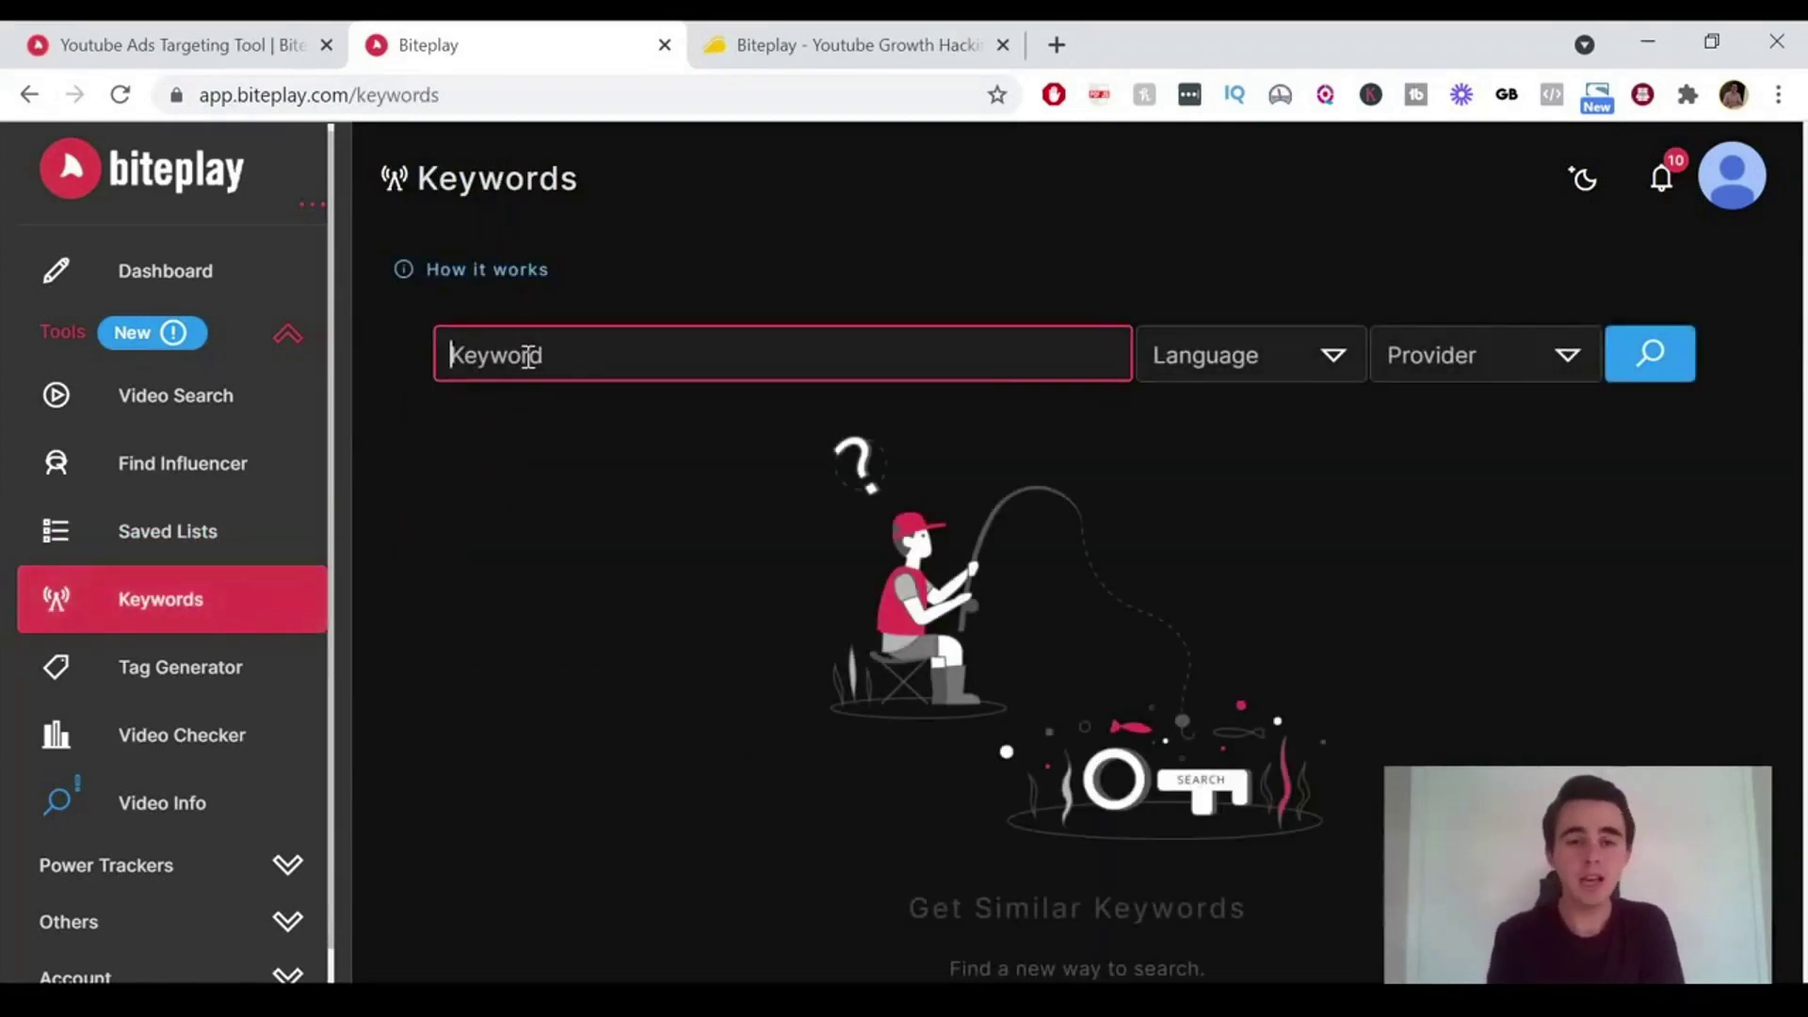
type("y")
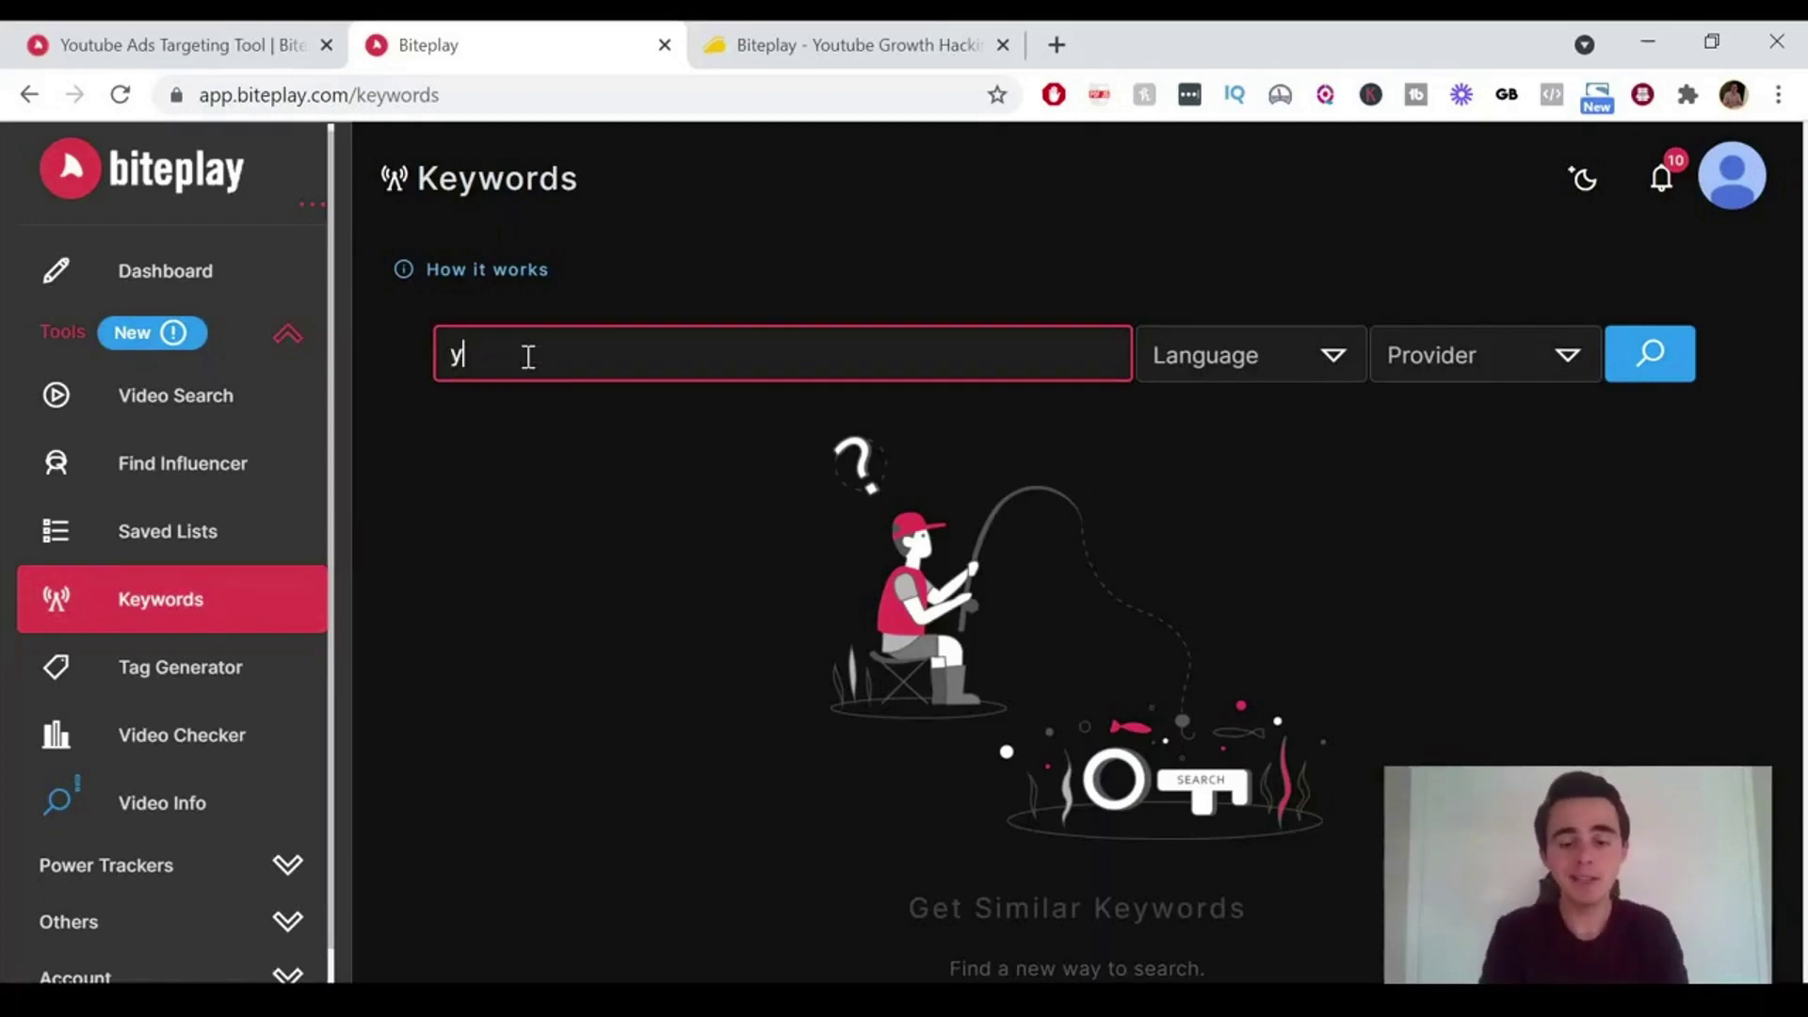
type("outube ads")
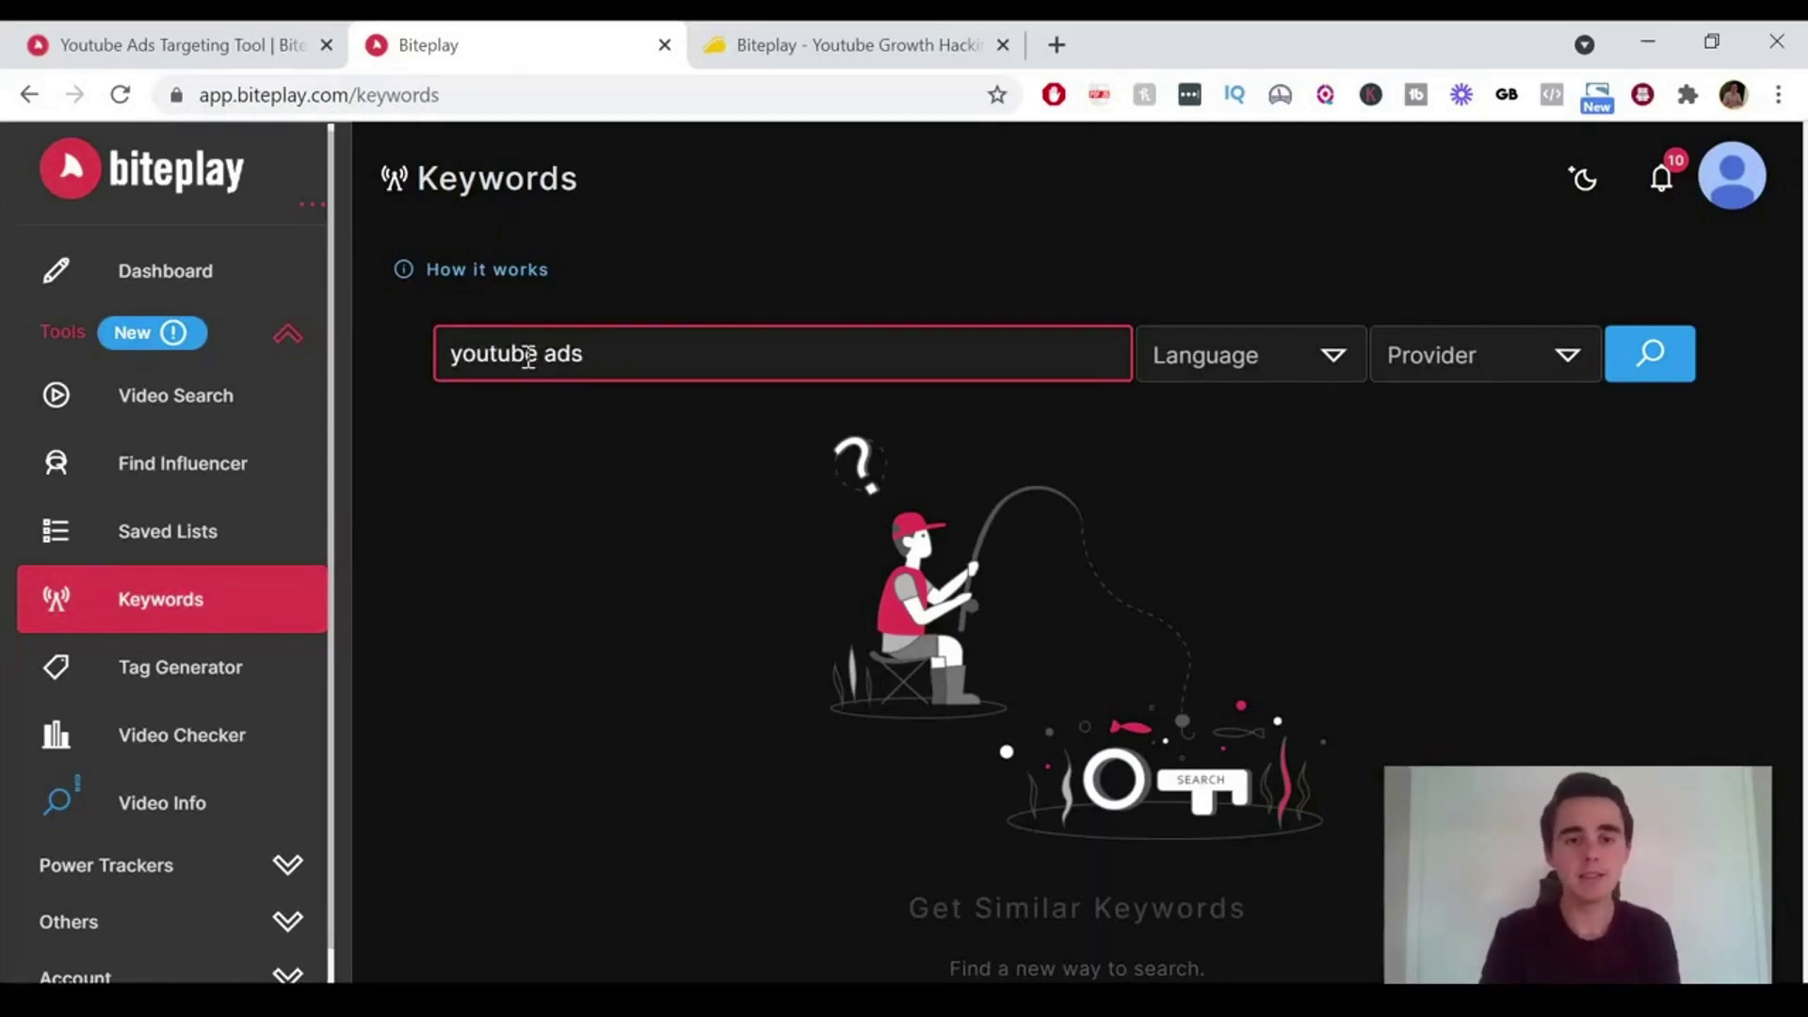
left_click(1246, 377)
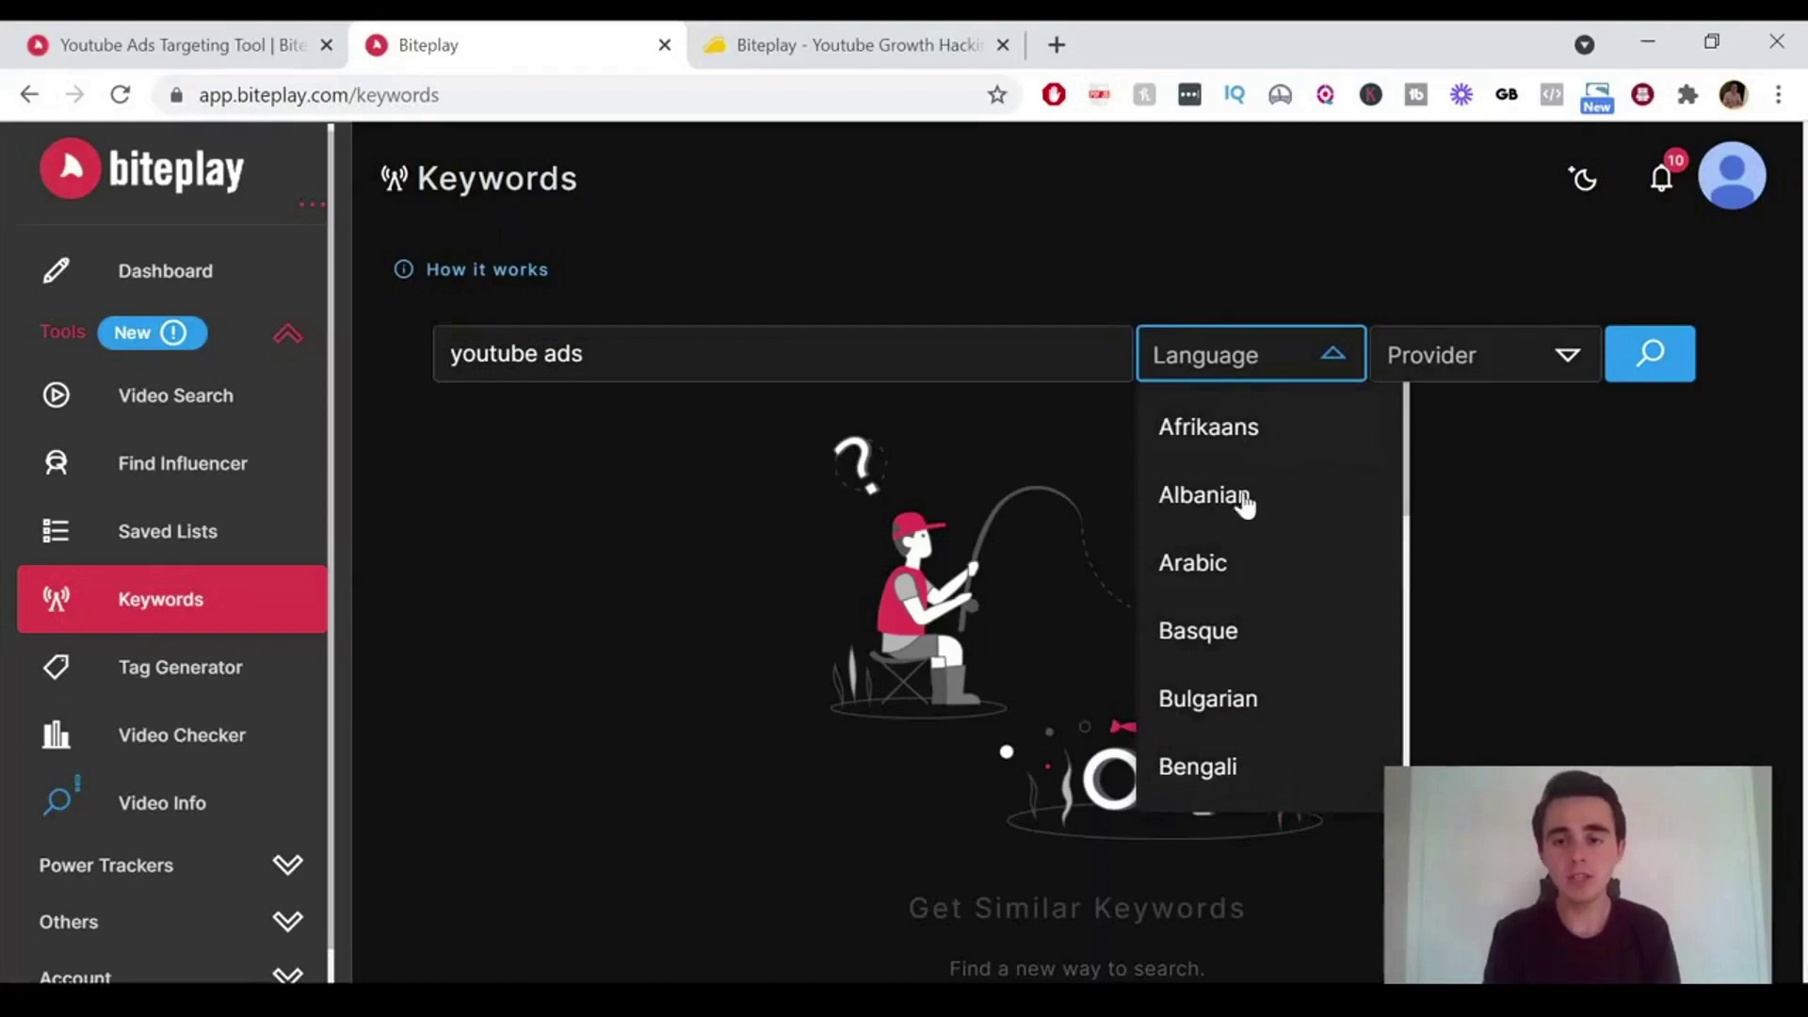
scroll(1245, 508, "down", 5)
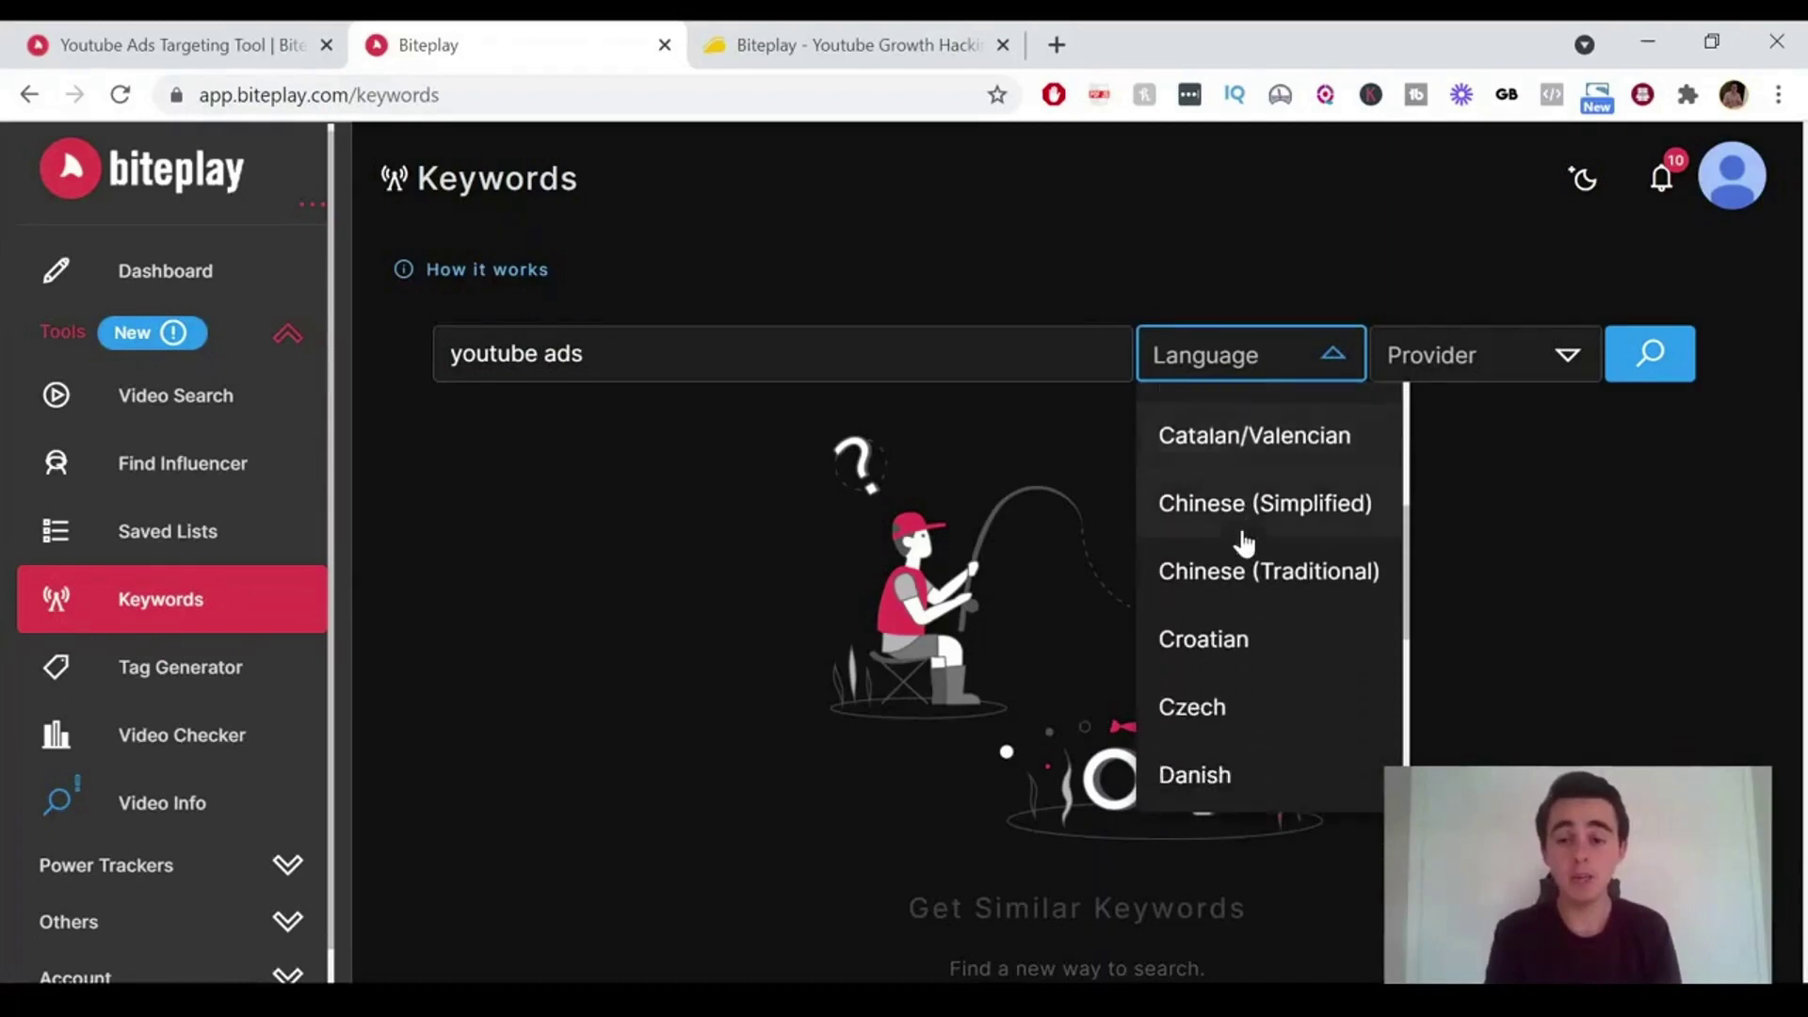
scroll(1241, 539, "down", 3)
left_click(1209, 536)
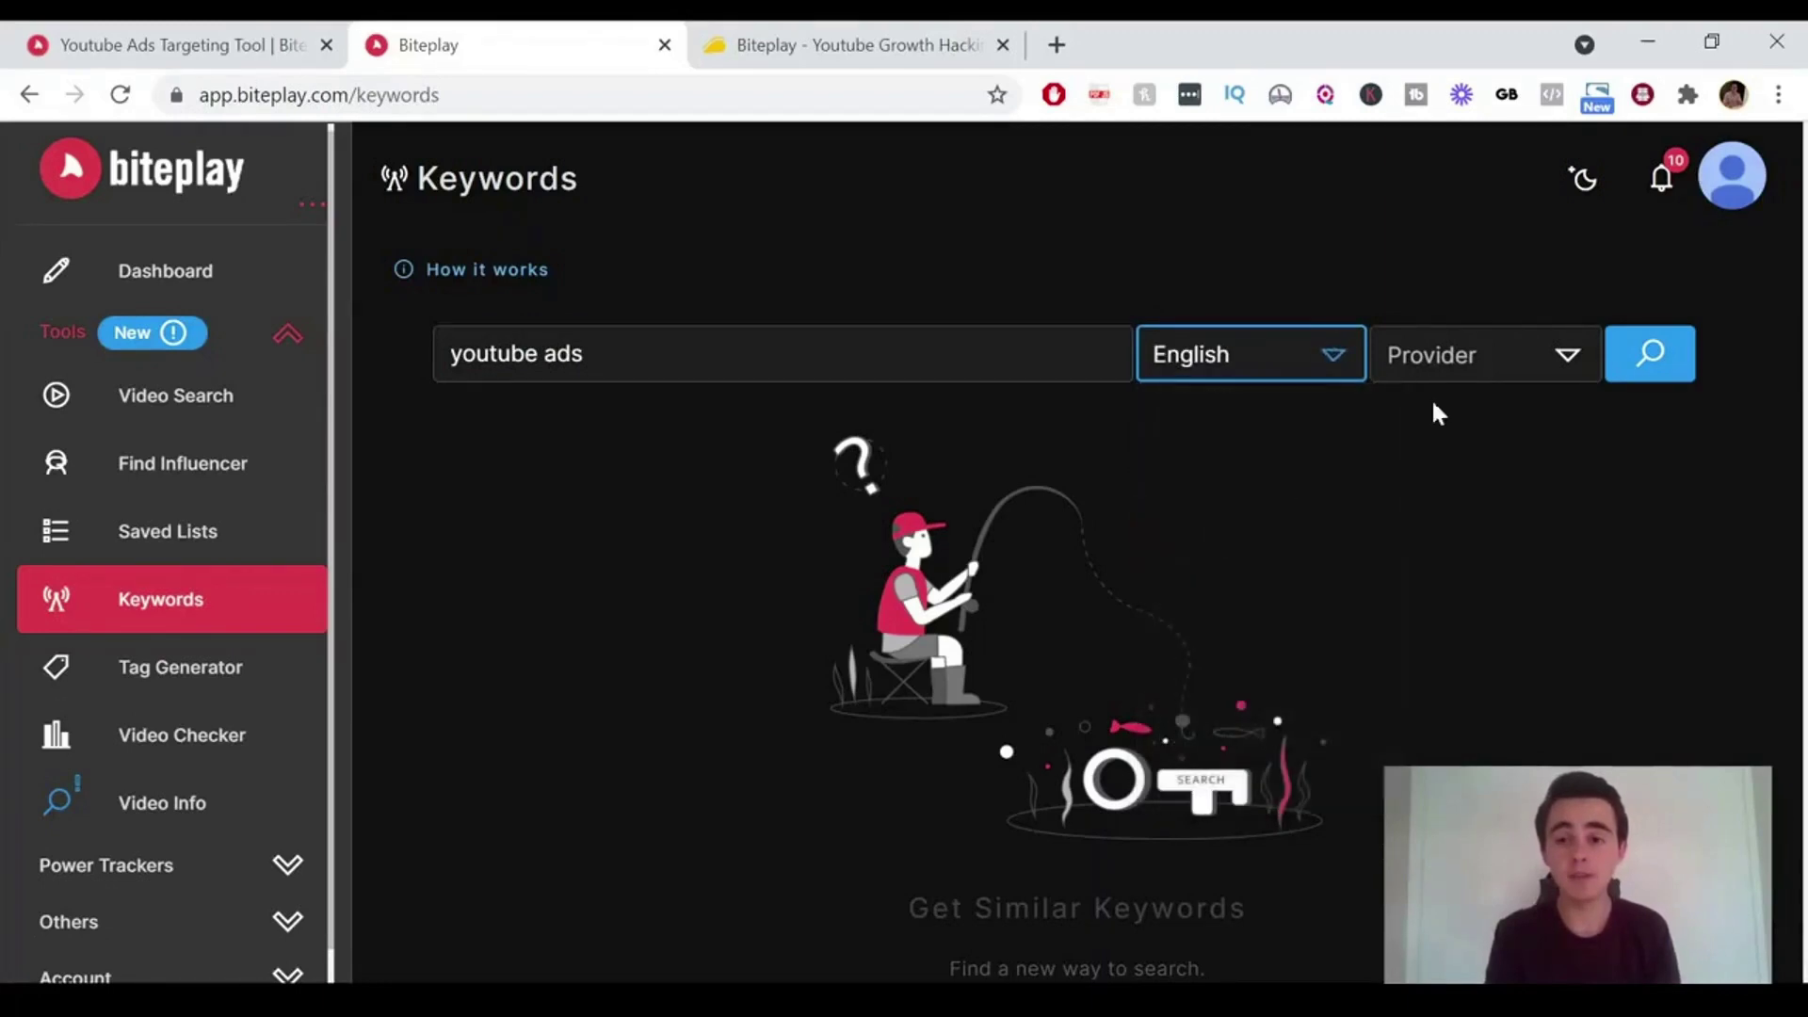
left_click(1477, 354)
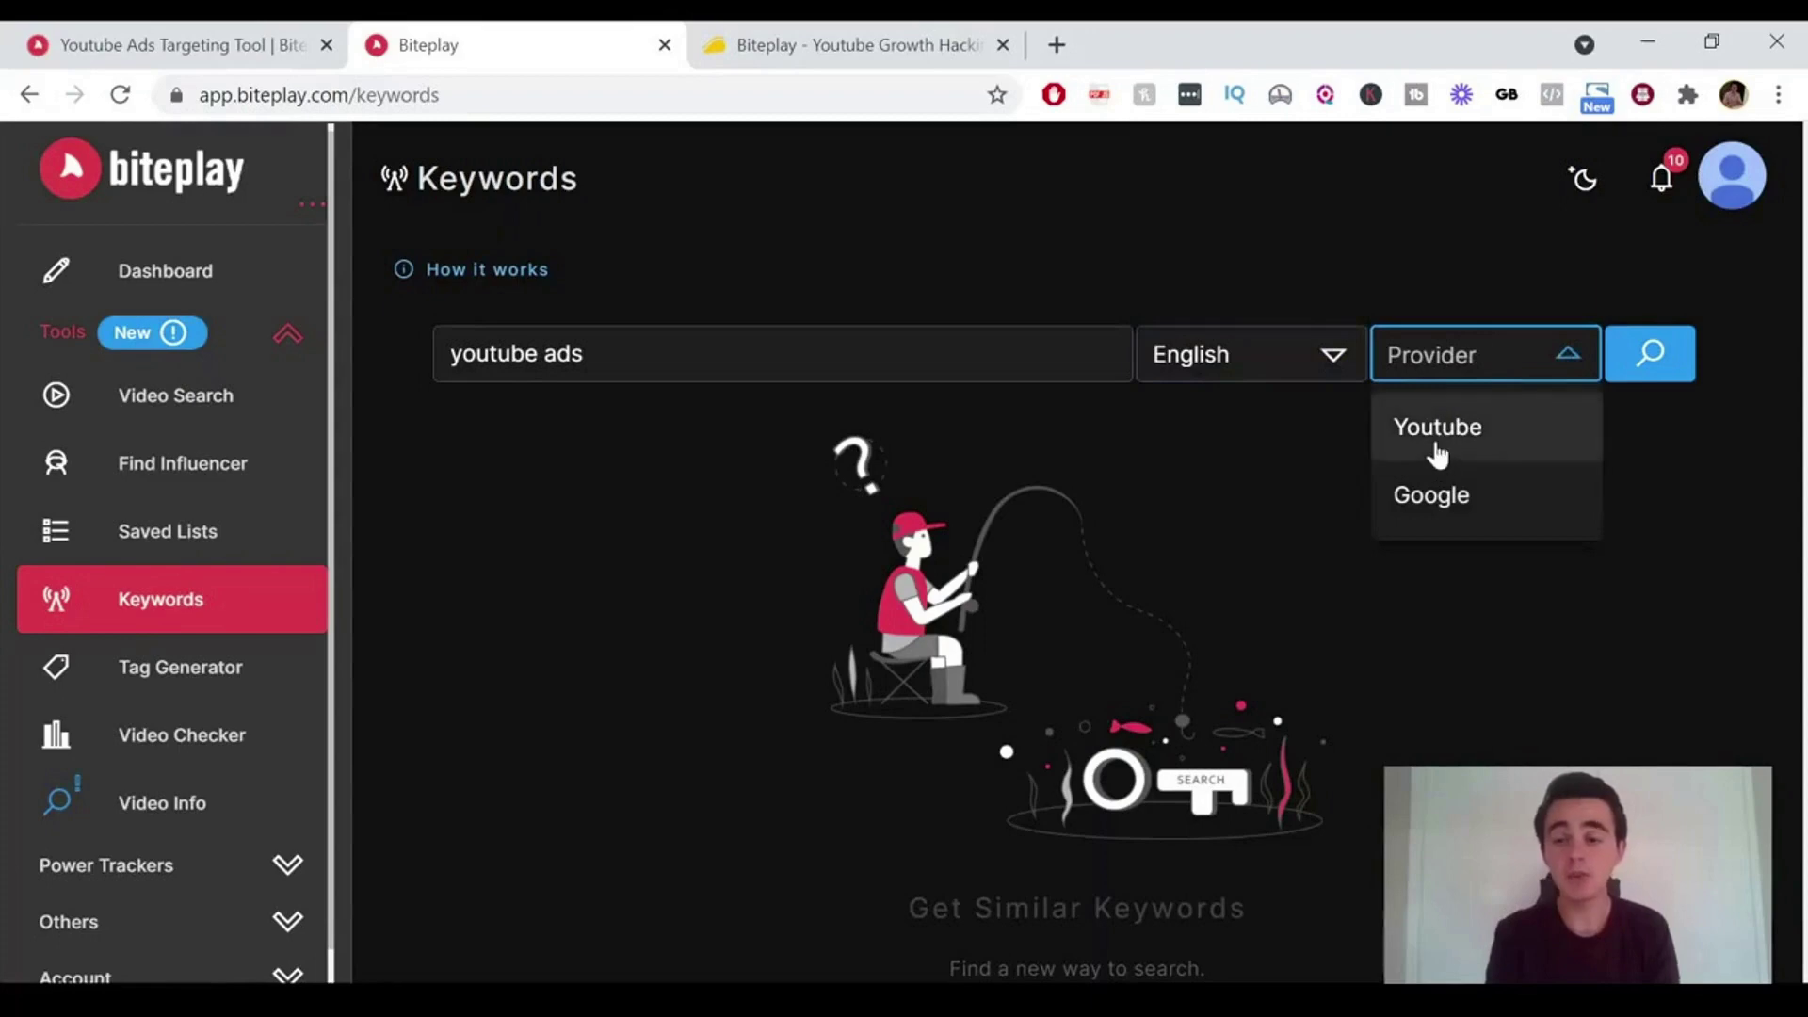
left_click(1437, 453)
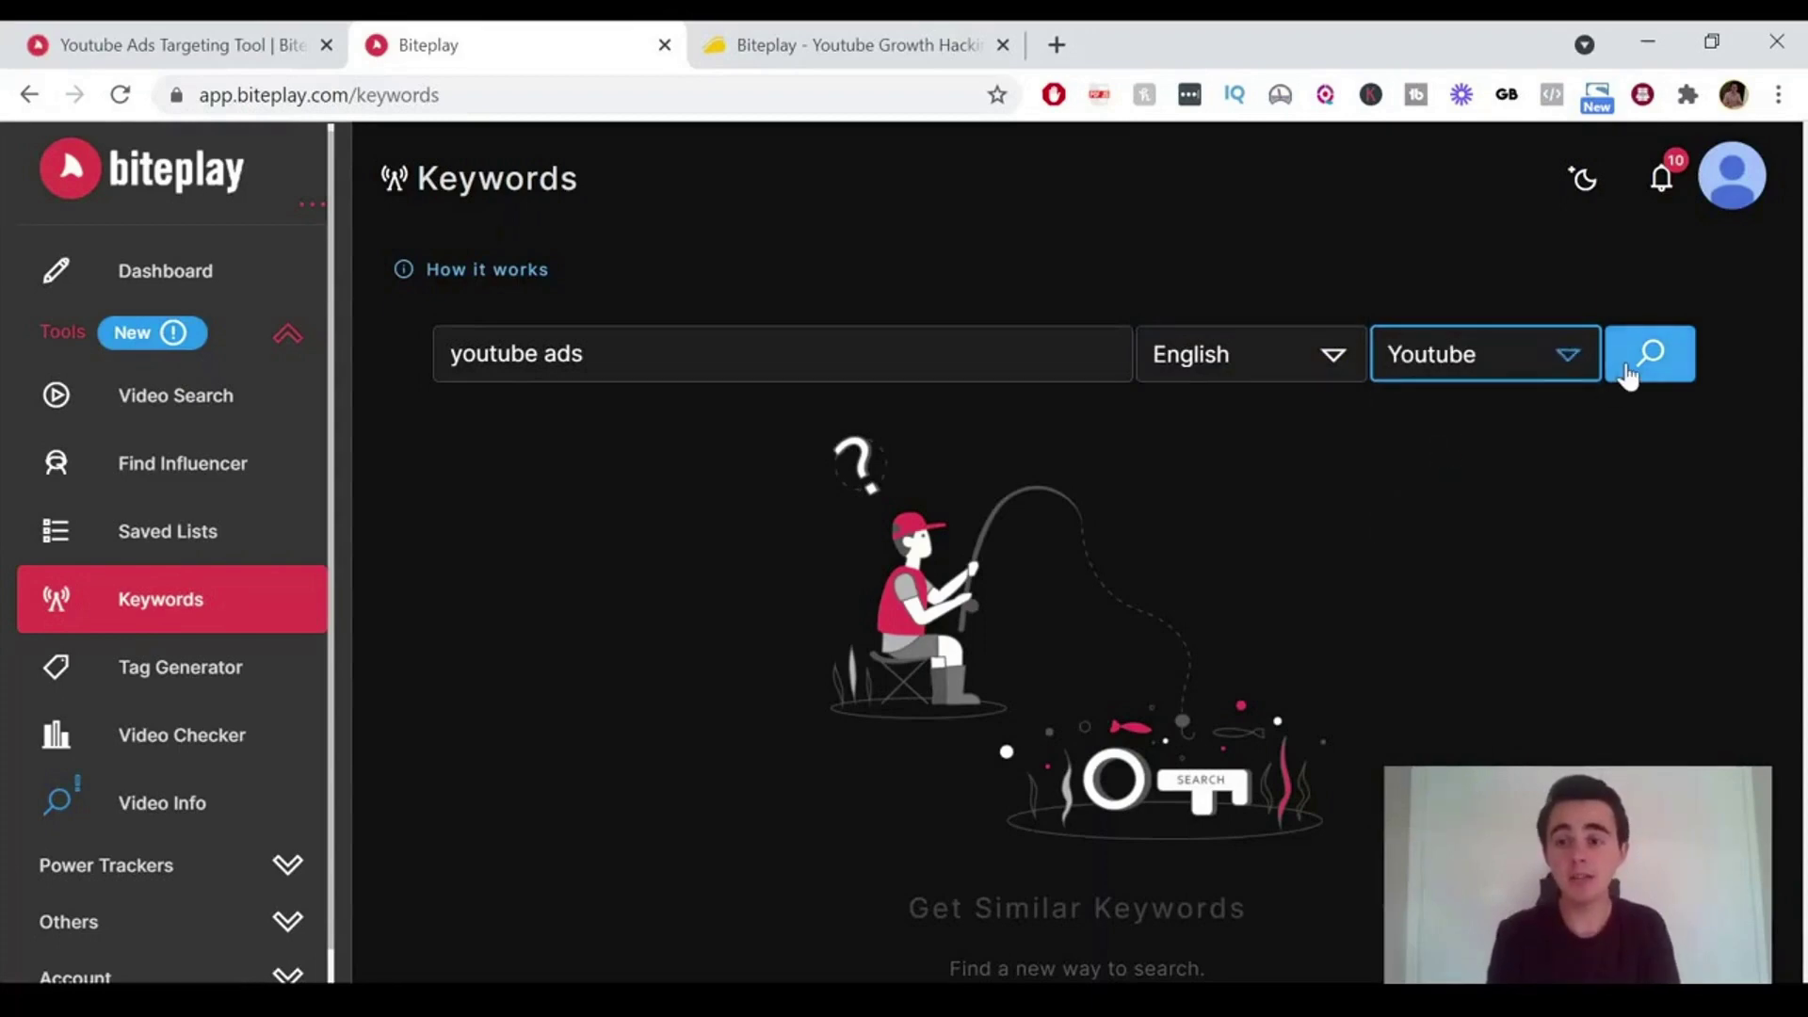
left_click(1627, 375)
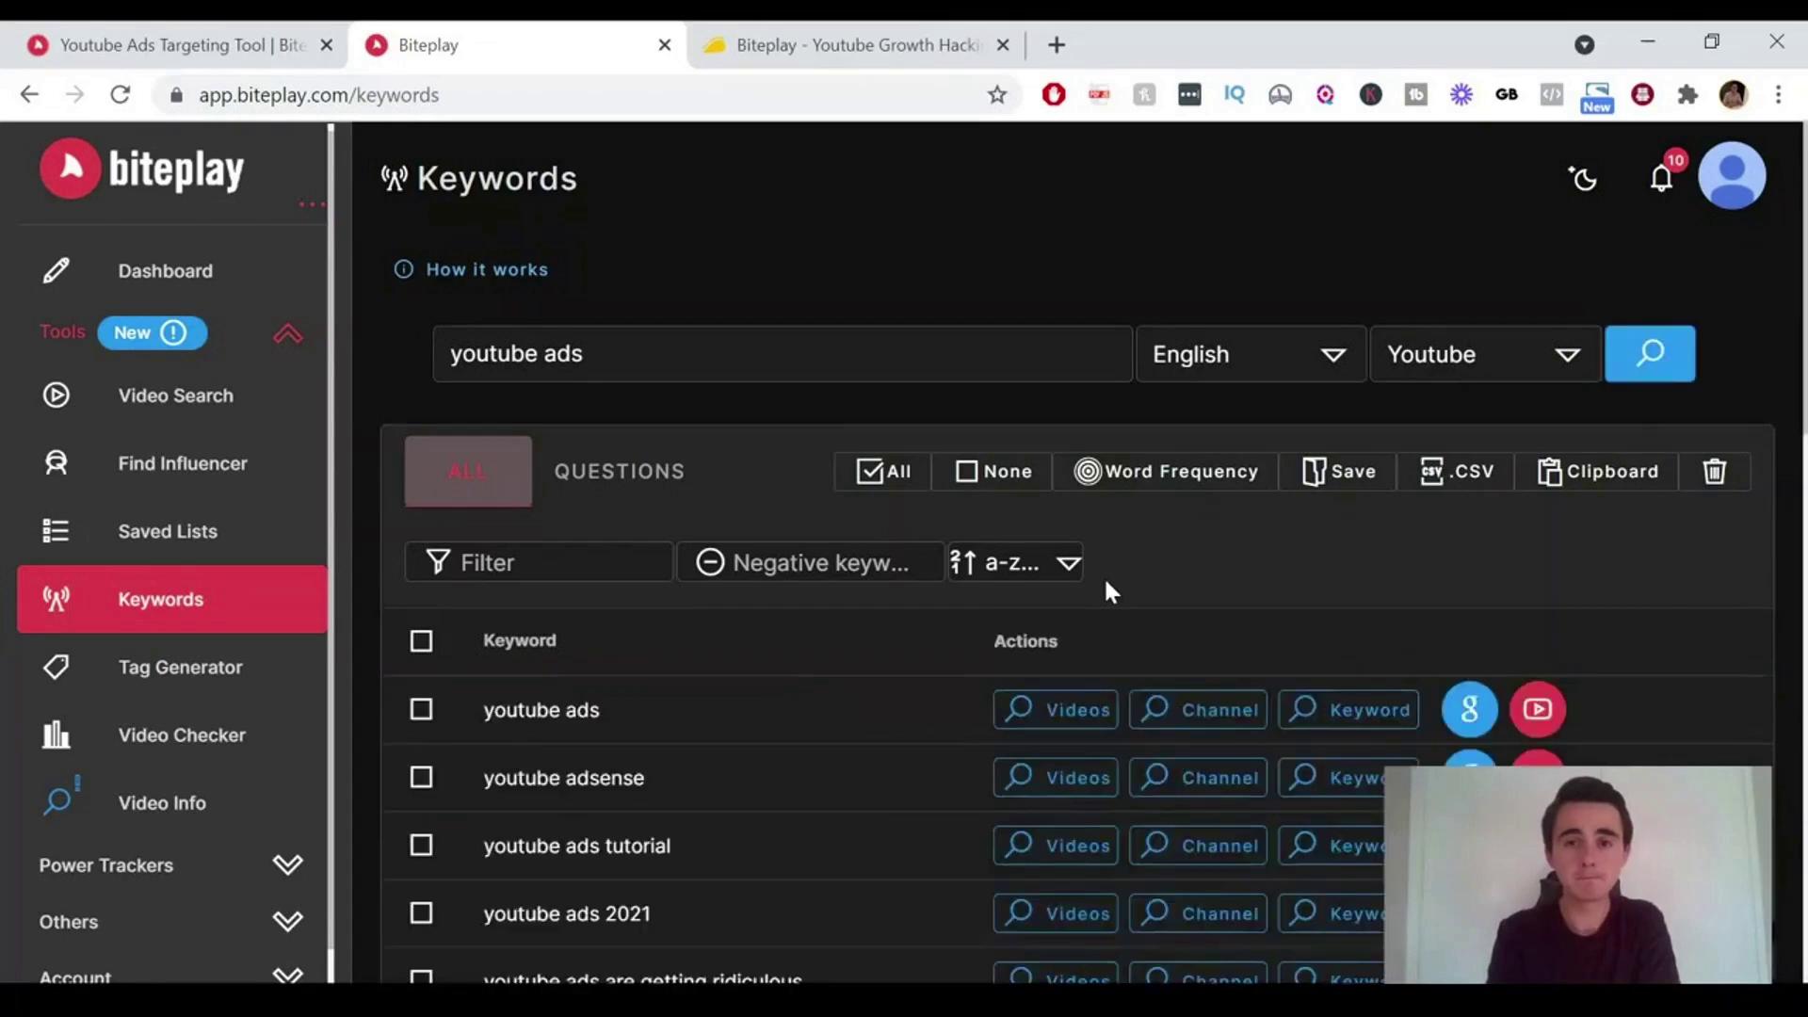
- Look through the similar keyword results for "youtube ads" and select all of them
scroll(1110, 589, "down", 7)
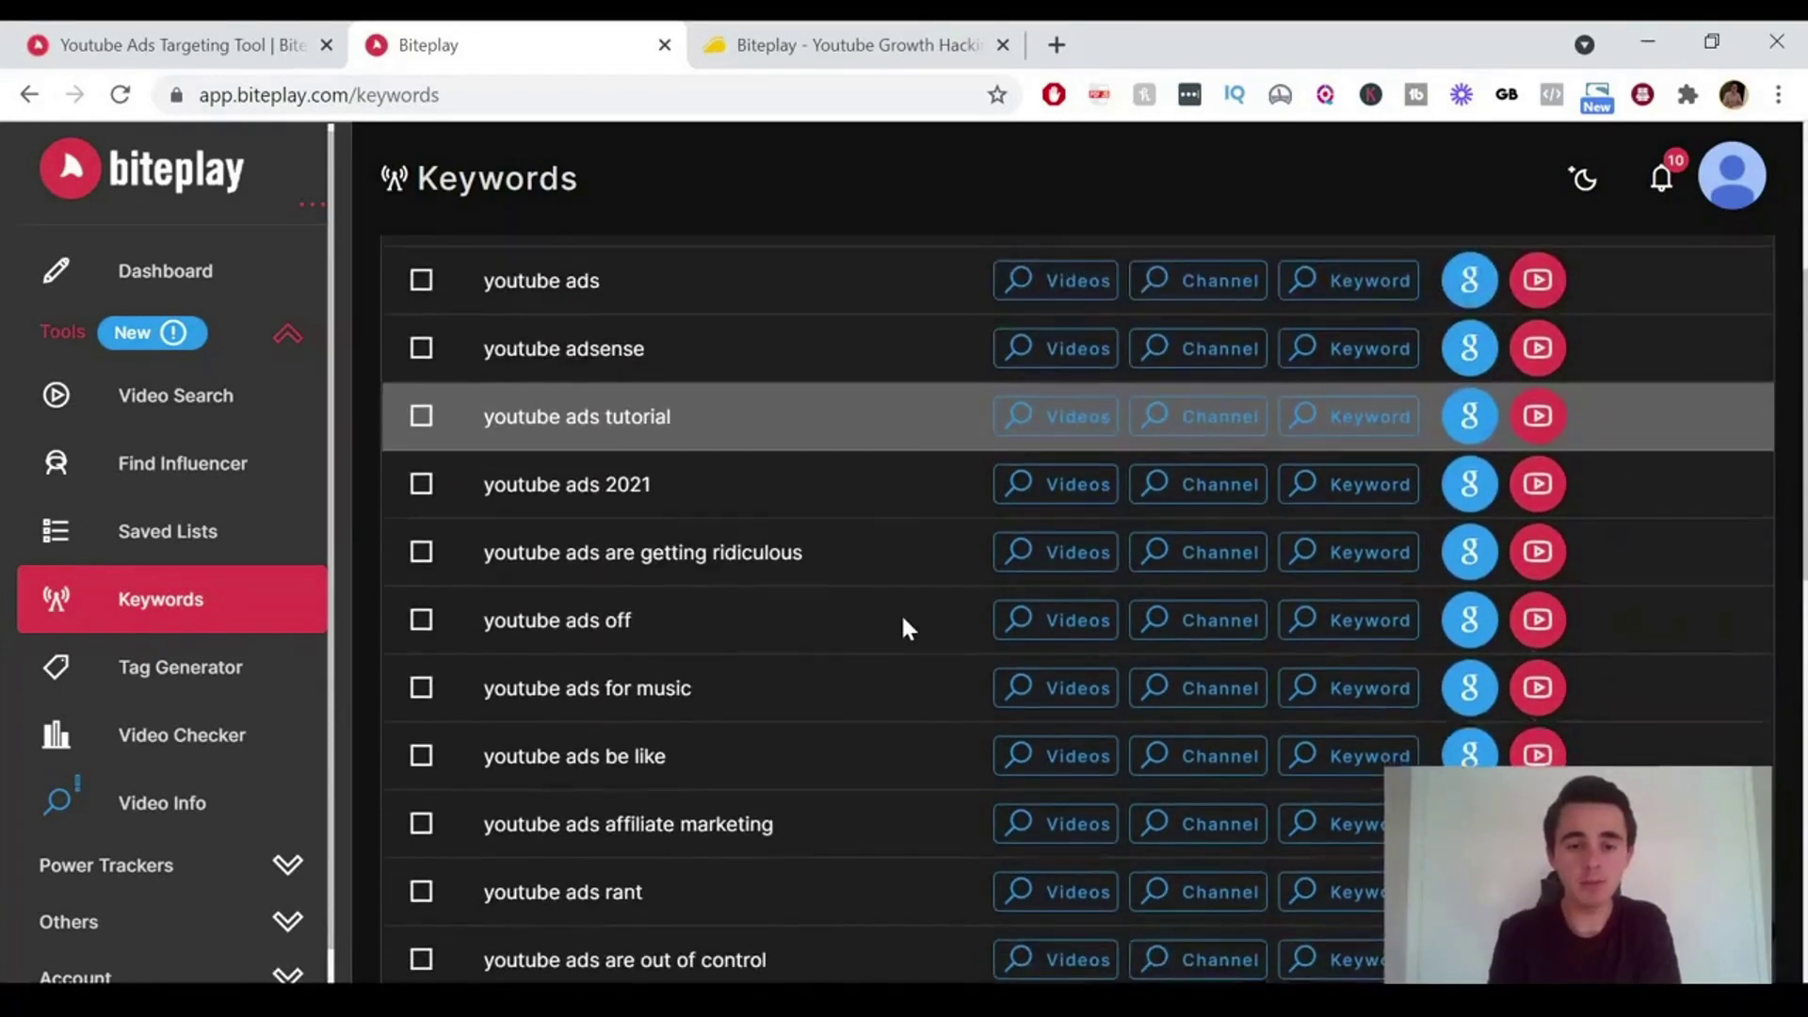
scroll(904, 625, "down", 3)
scroll(904, 625, "up", 15)
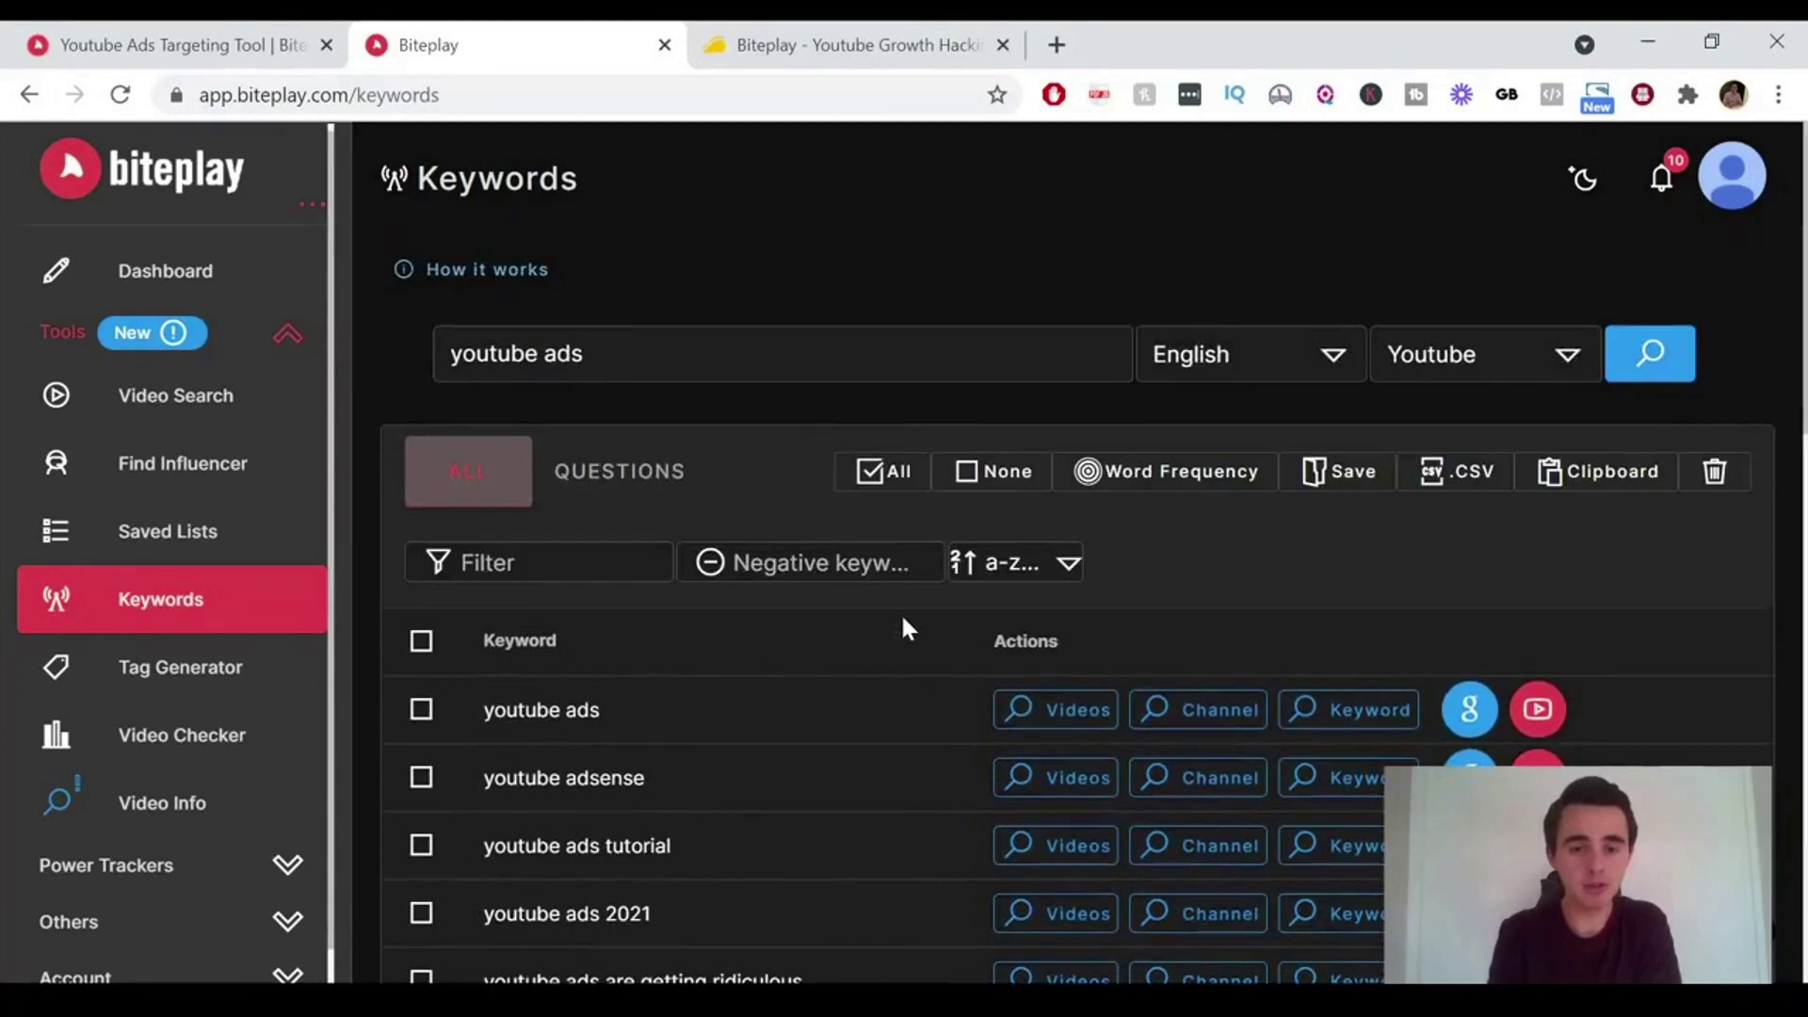
left_click(421, 643)
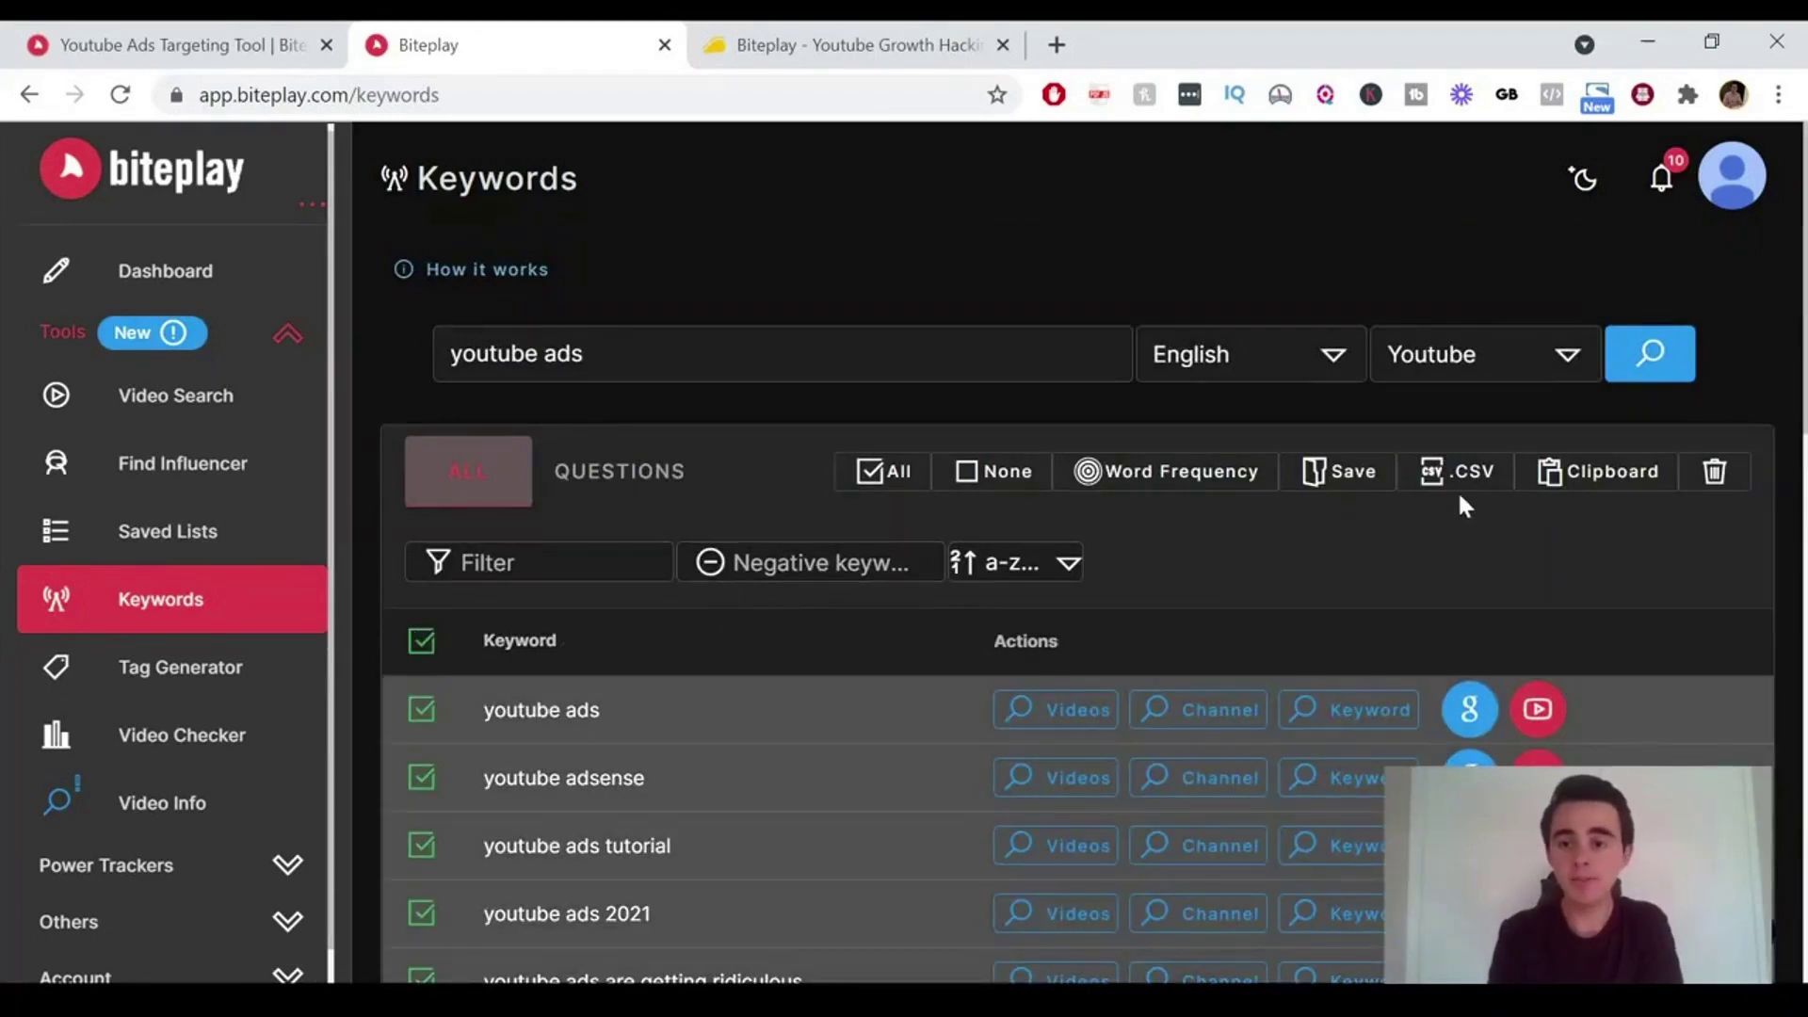
- Open the clipboard export of the selected keywords, set its display to Comma-Separated, and close the export
left_click(1618, 468)
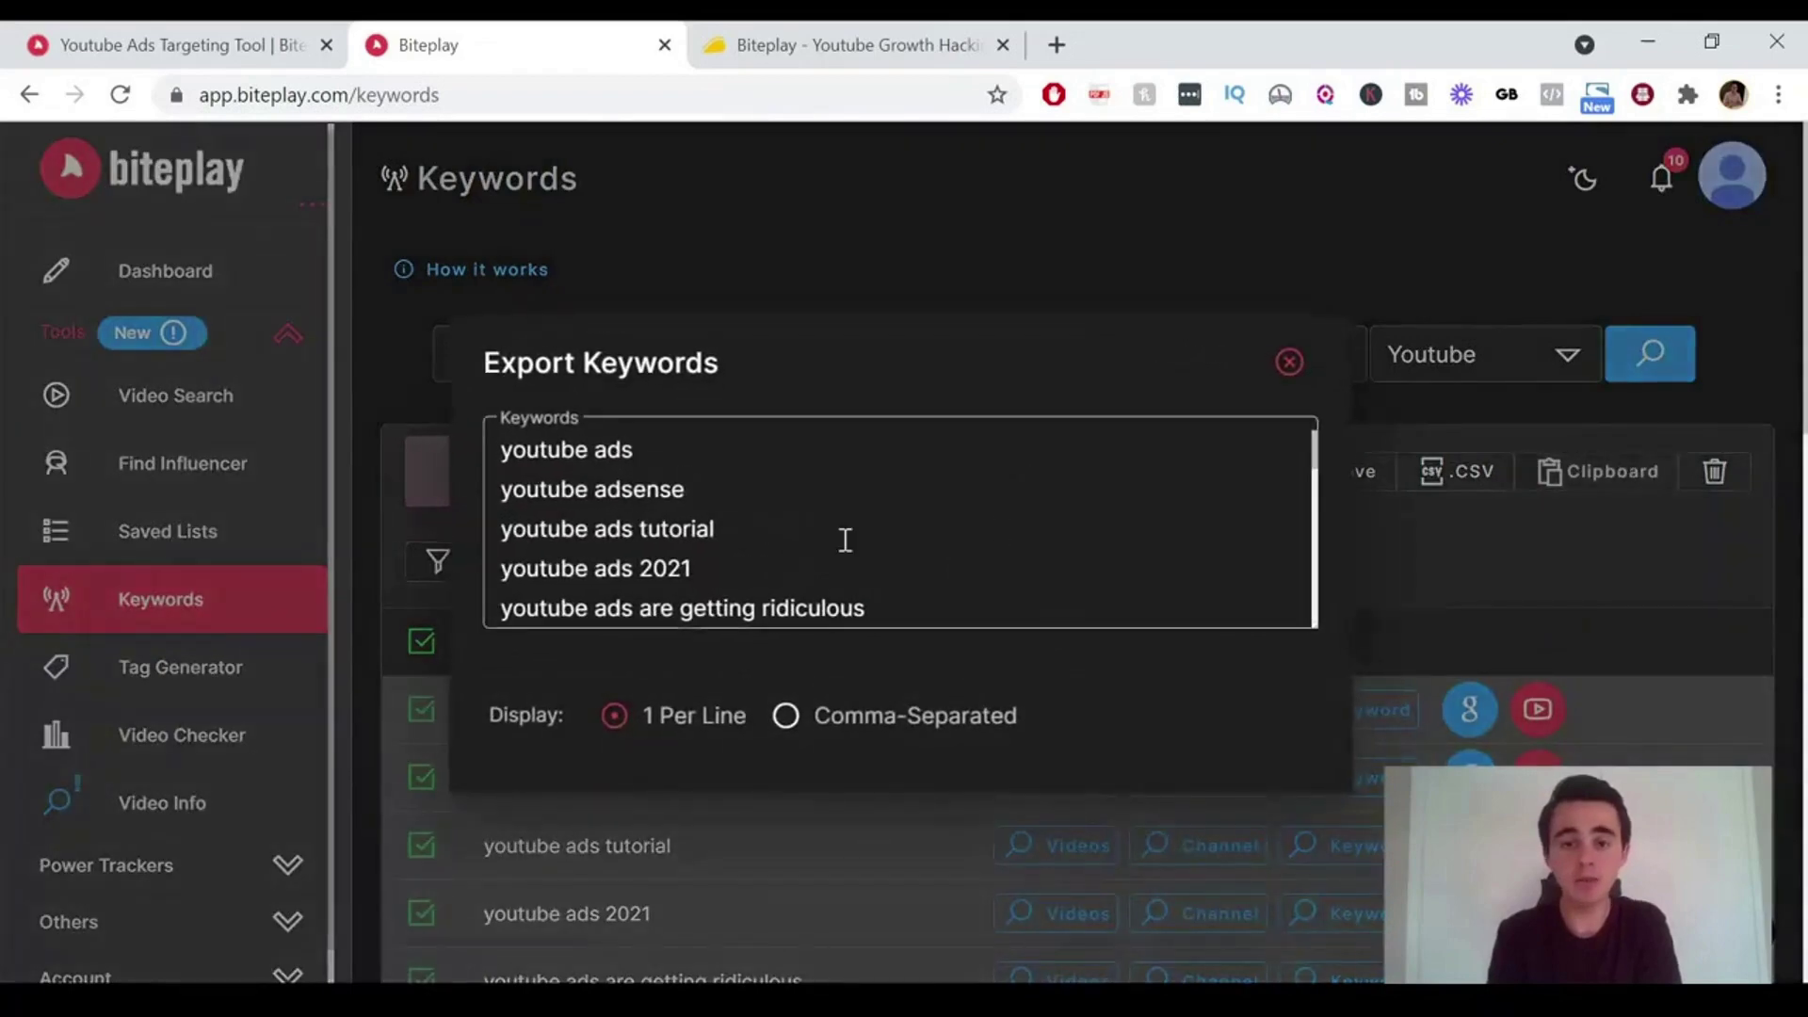
scroll(845, 539, "down", 5)
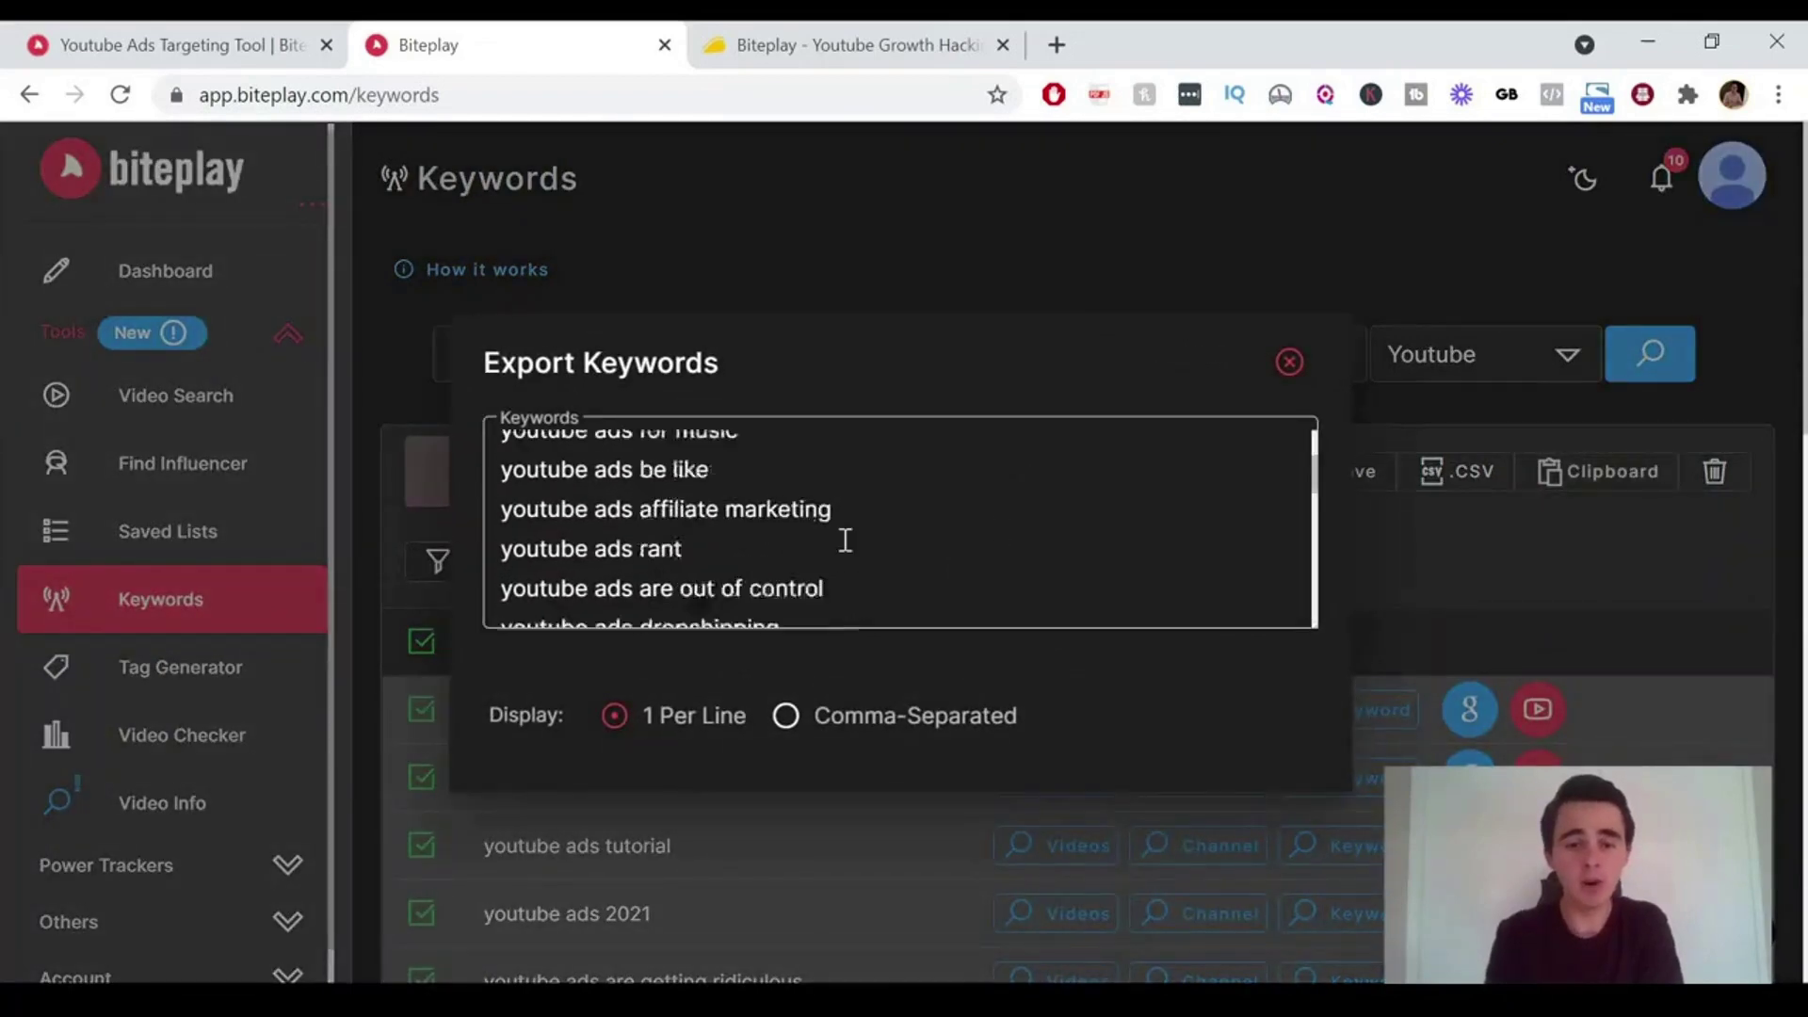
scroll(844, 539, "up", 5)
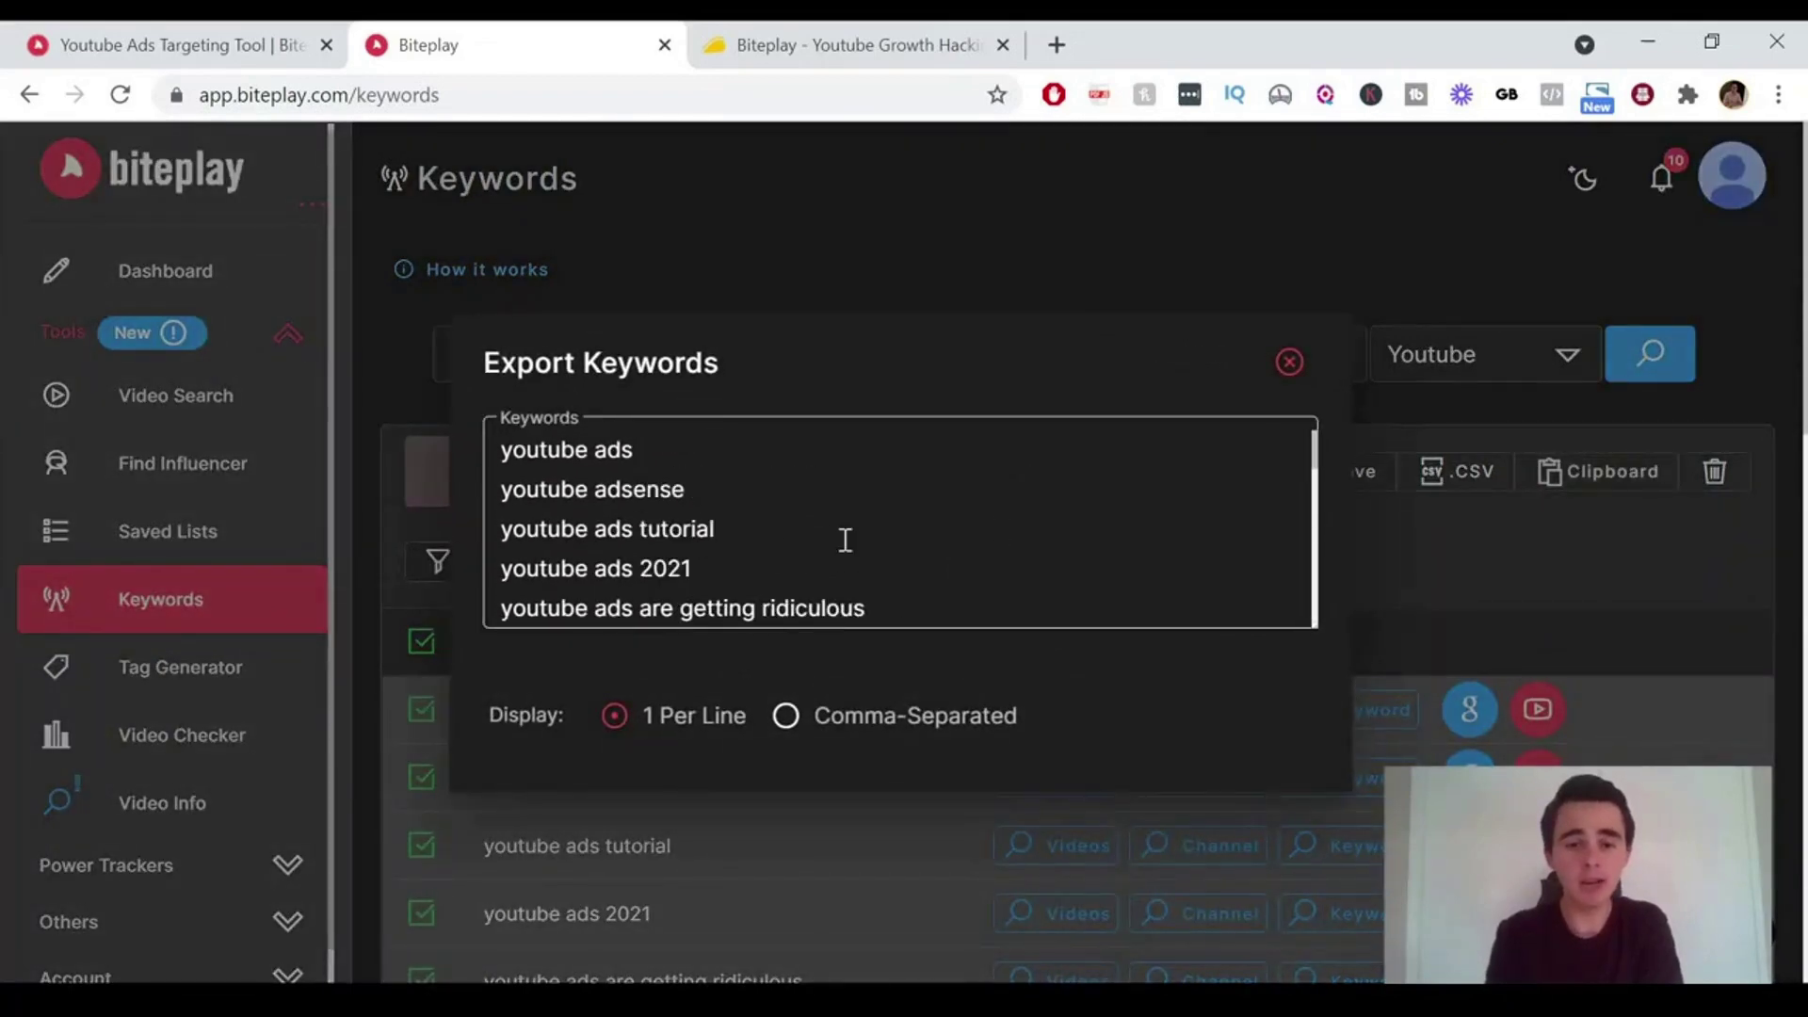
left_click(796, 716)
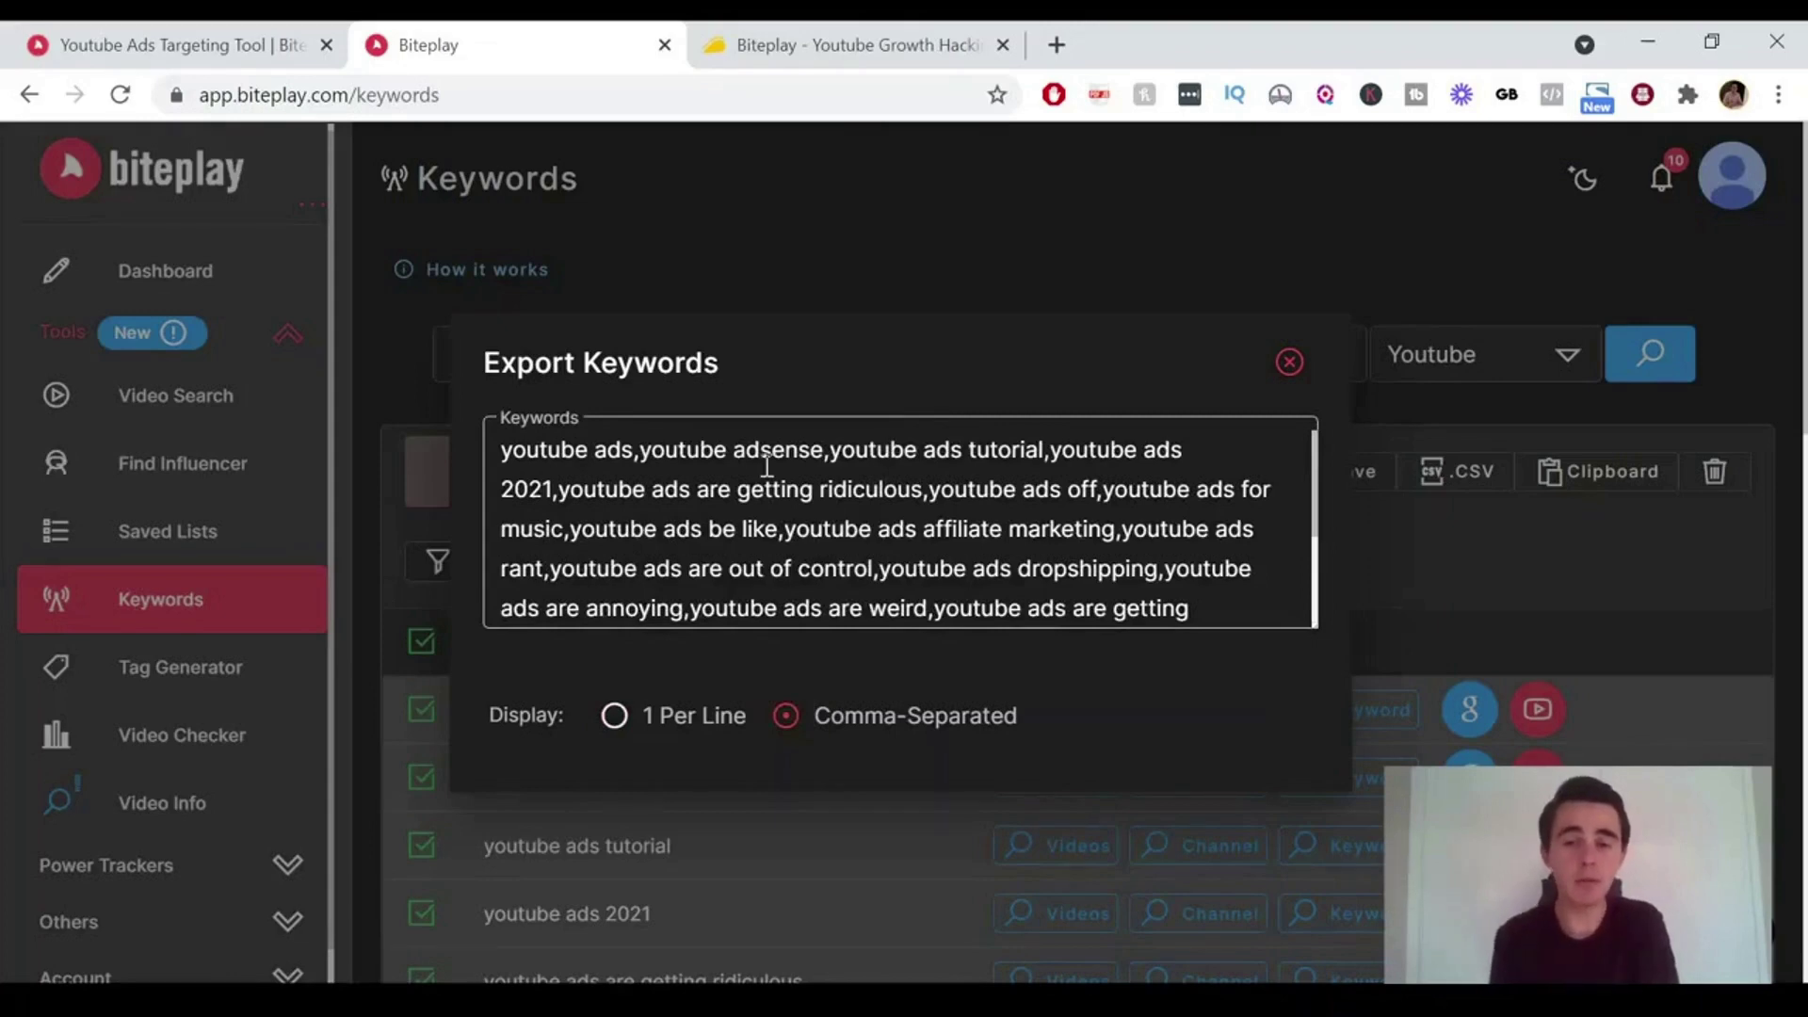
left_click(1289, 361)
- Generate video tags for the keyword "youtube ads" in English with the Tag Generator
left_click(134, 676)
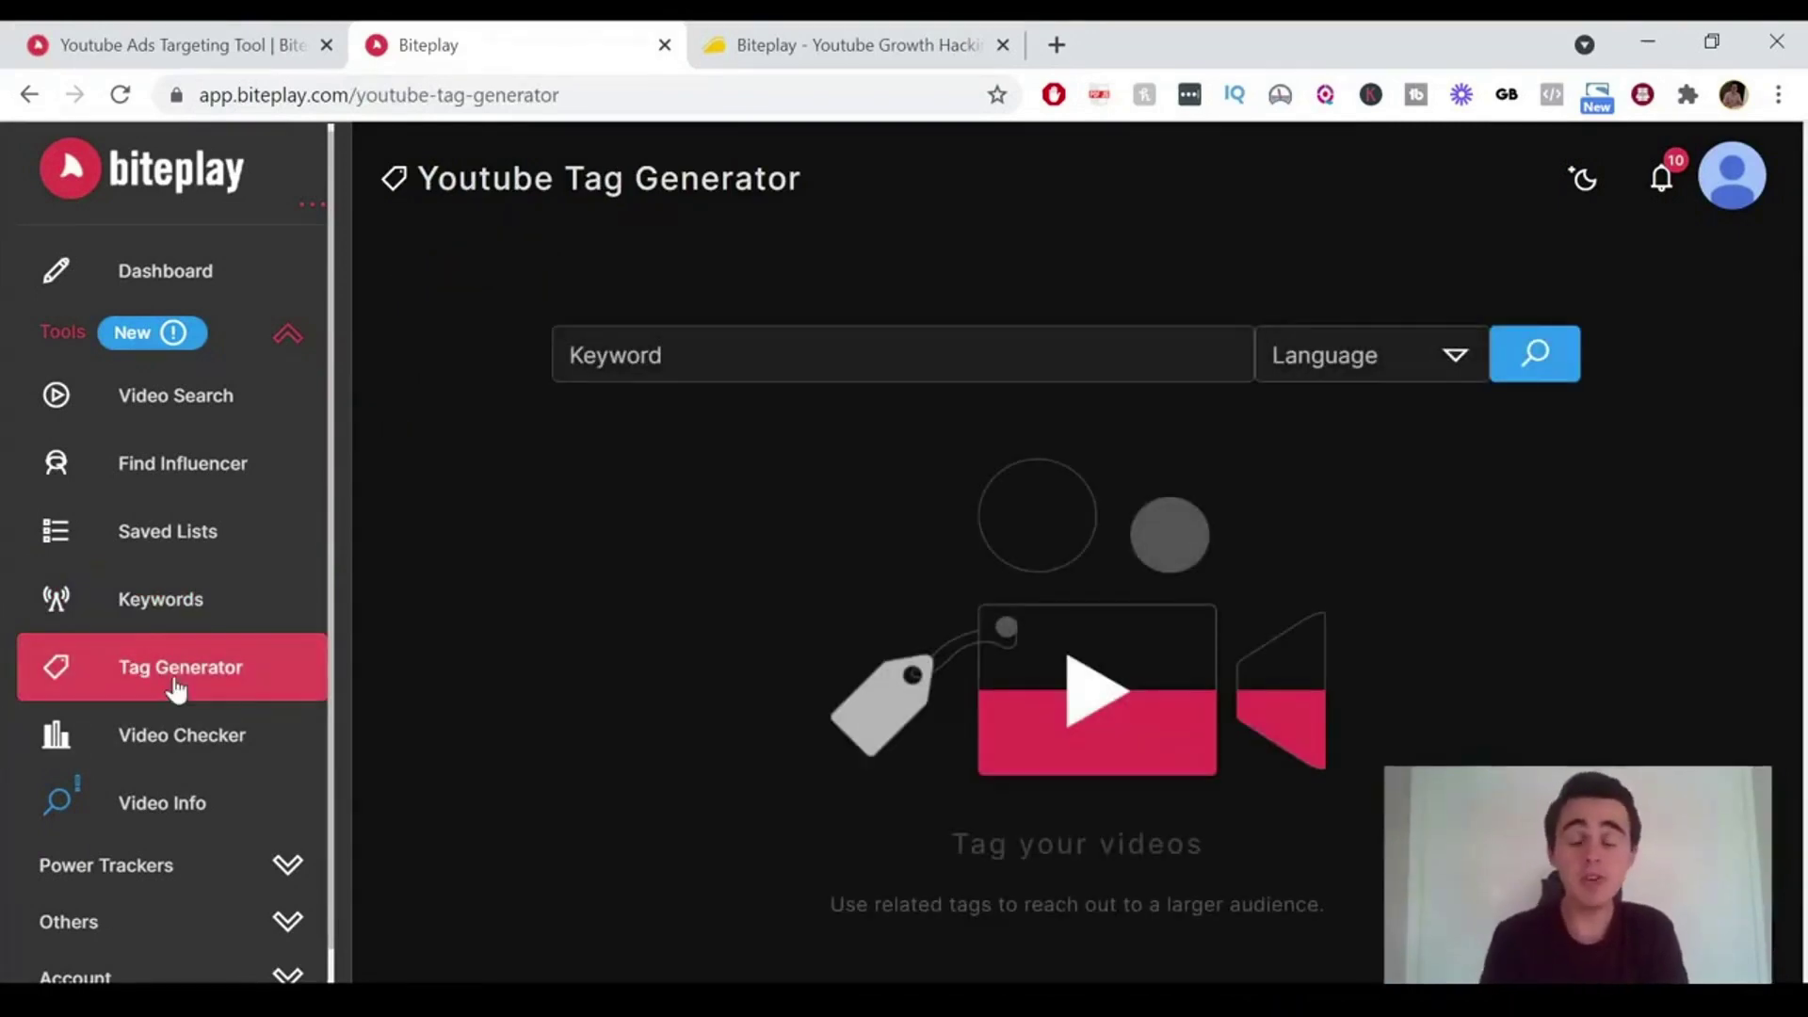
left_click(582, 358)
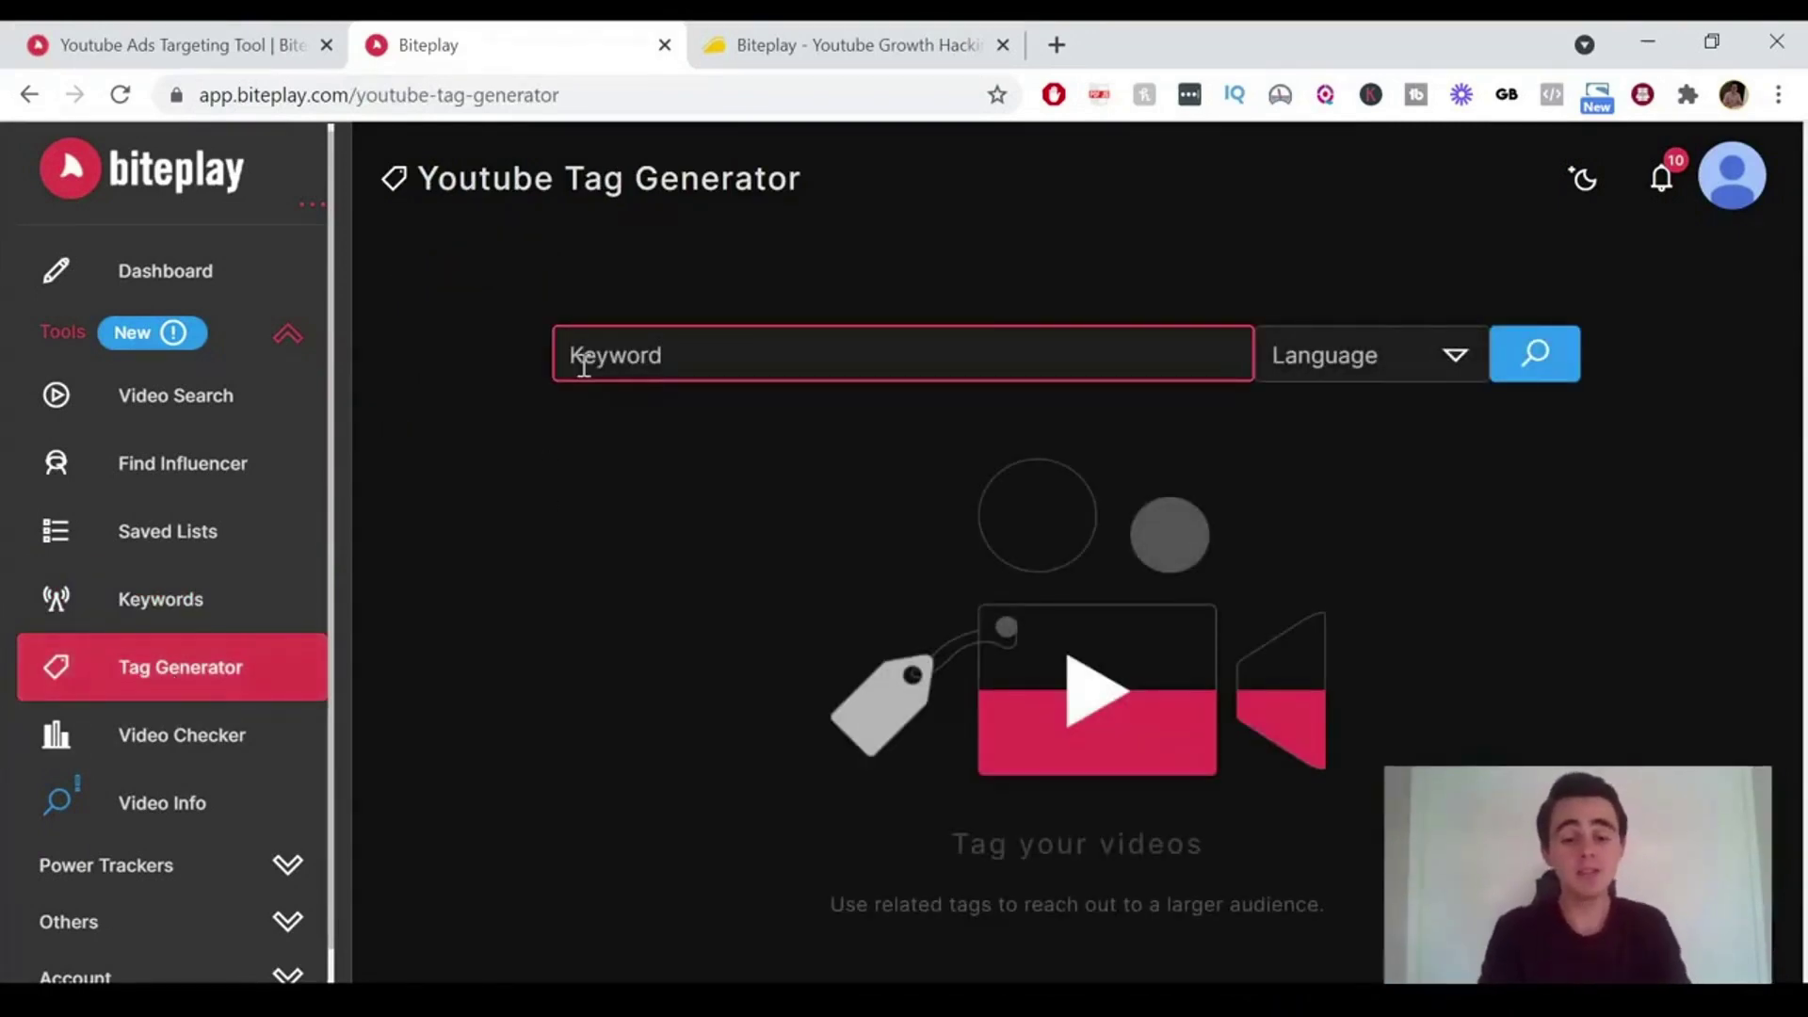
type("youtube ads")
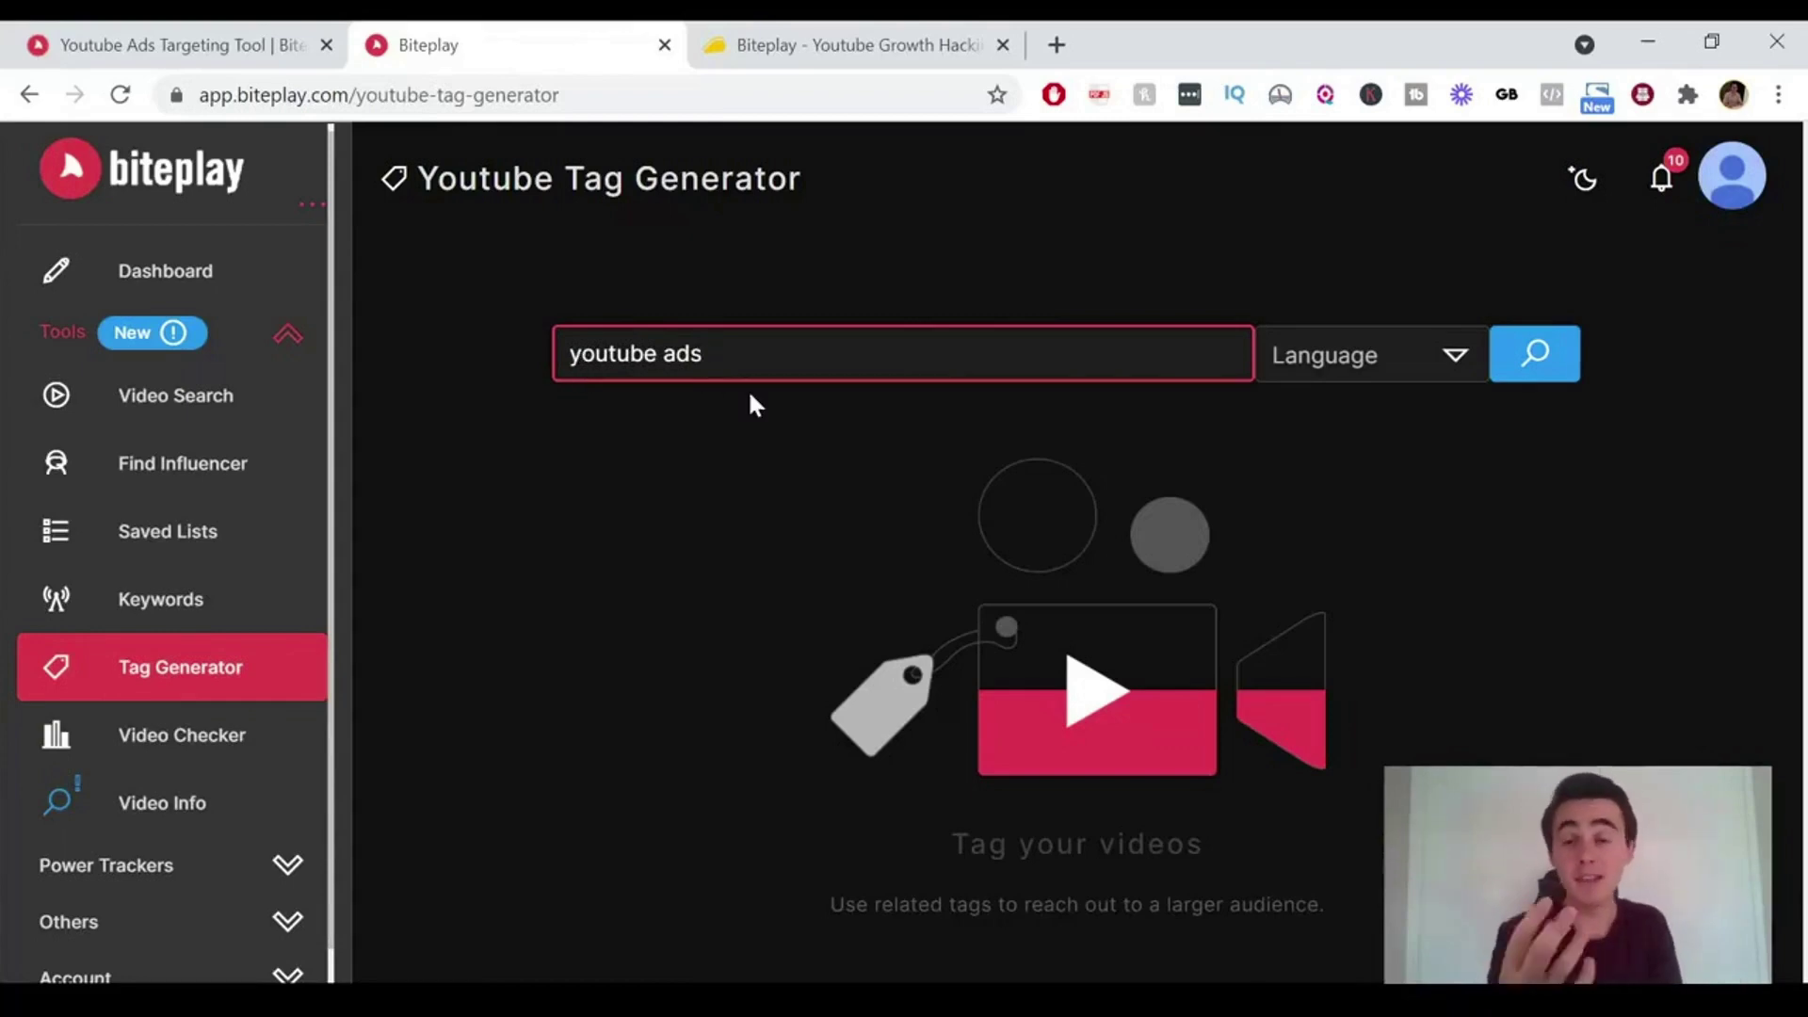
left_click(1393, 359)
scroll(1341, 523, "down", 2)
scroll(1341, 526, "down", 5)
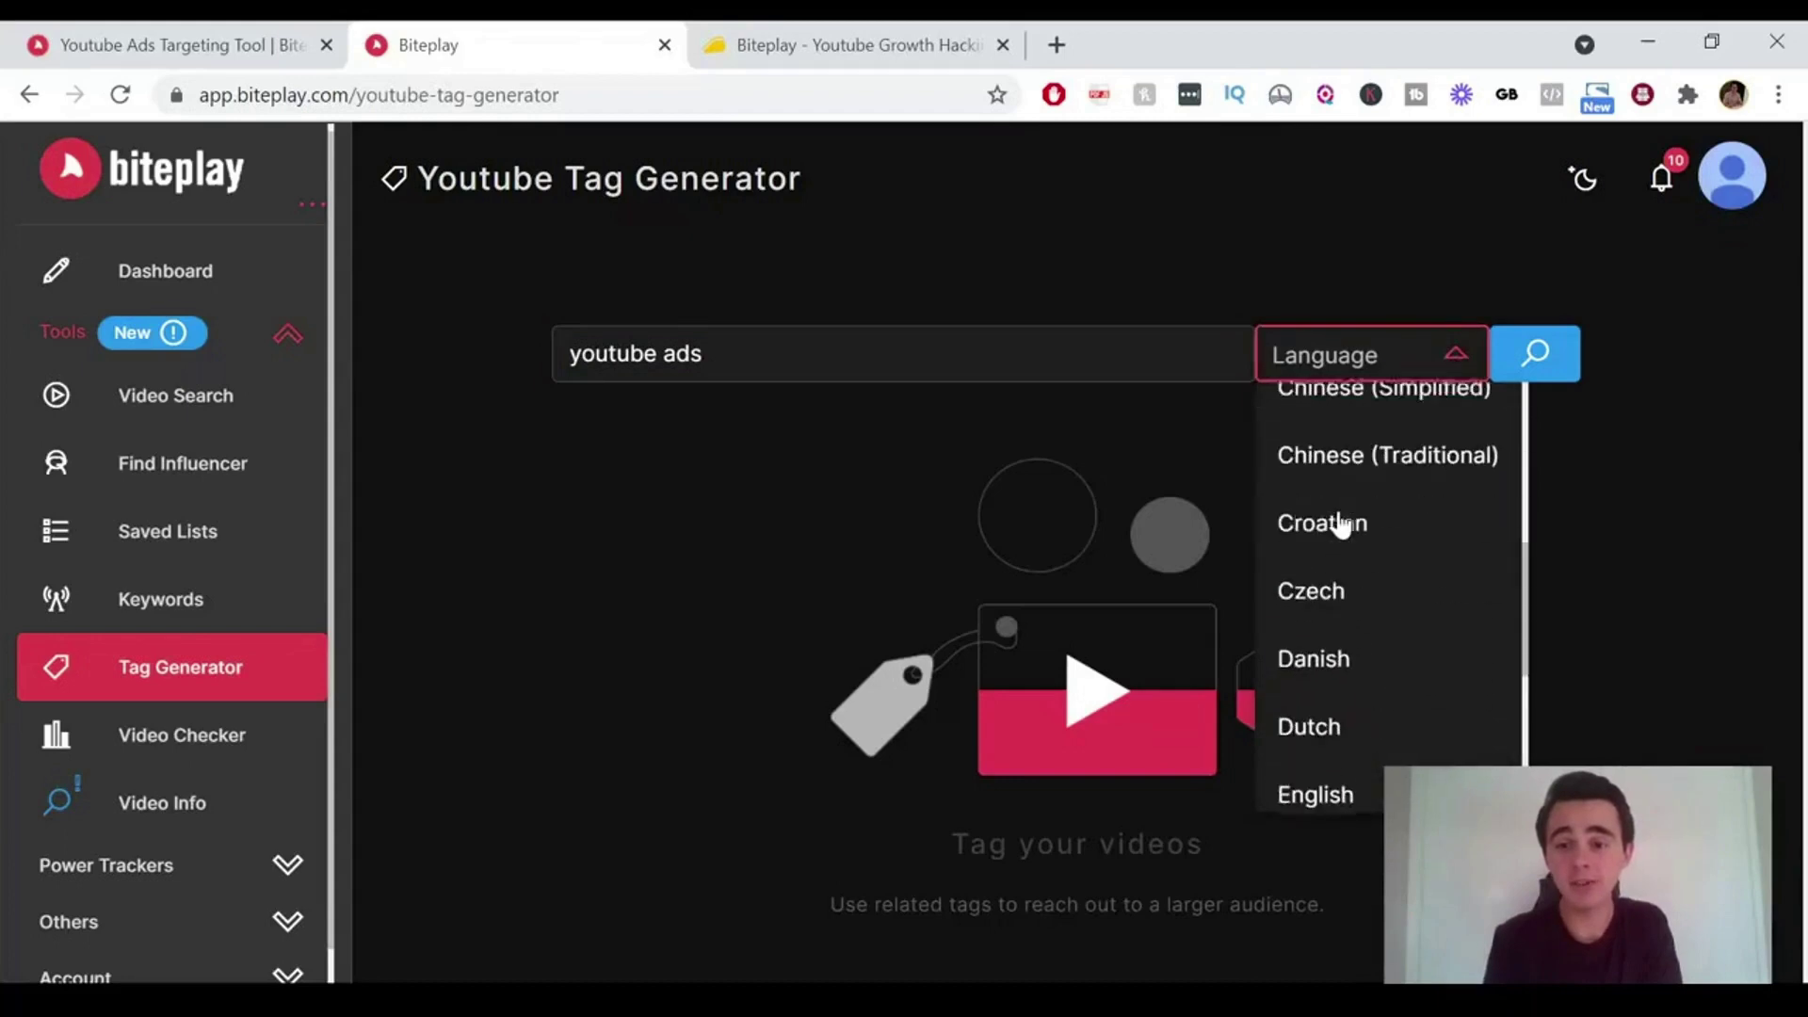
left_click(1311, 678)
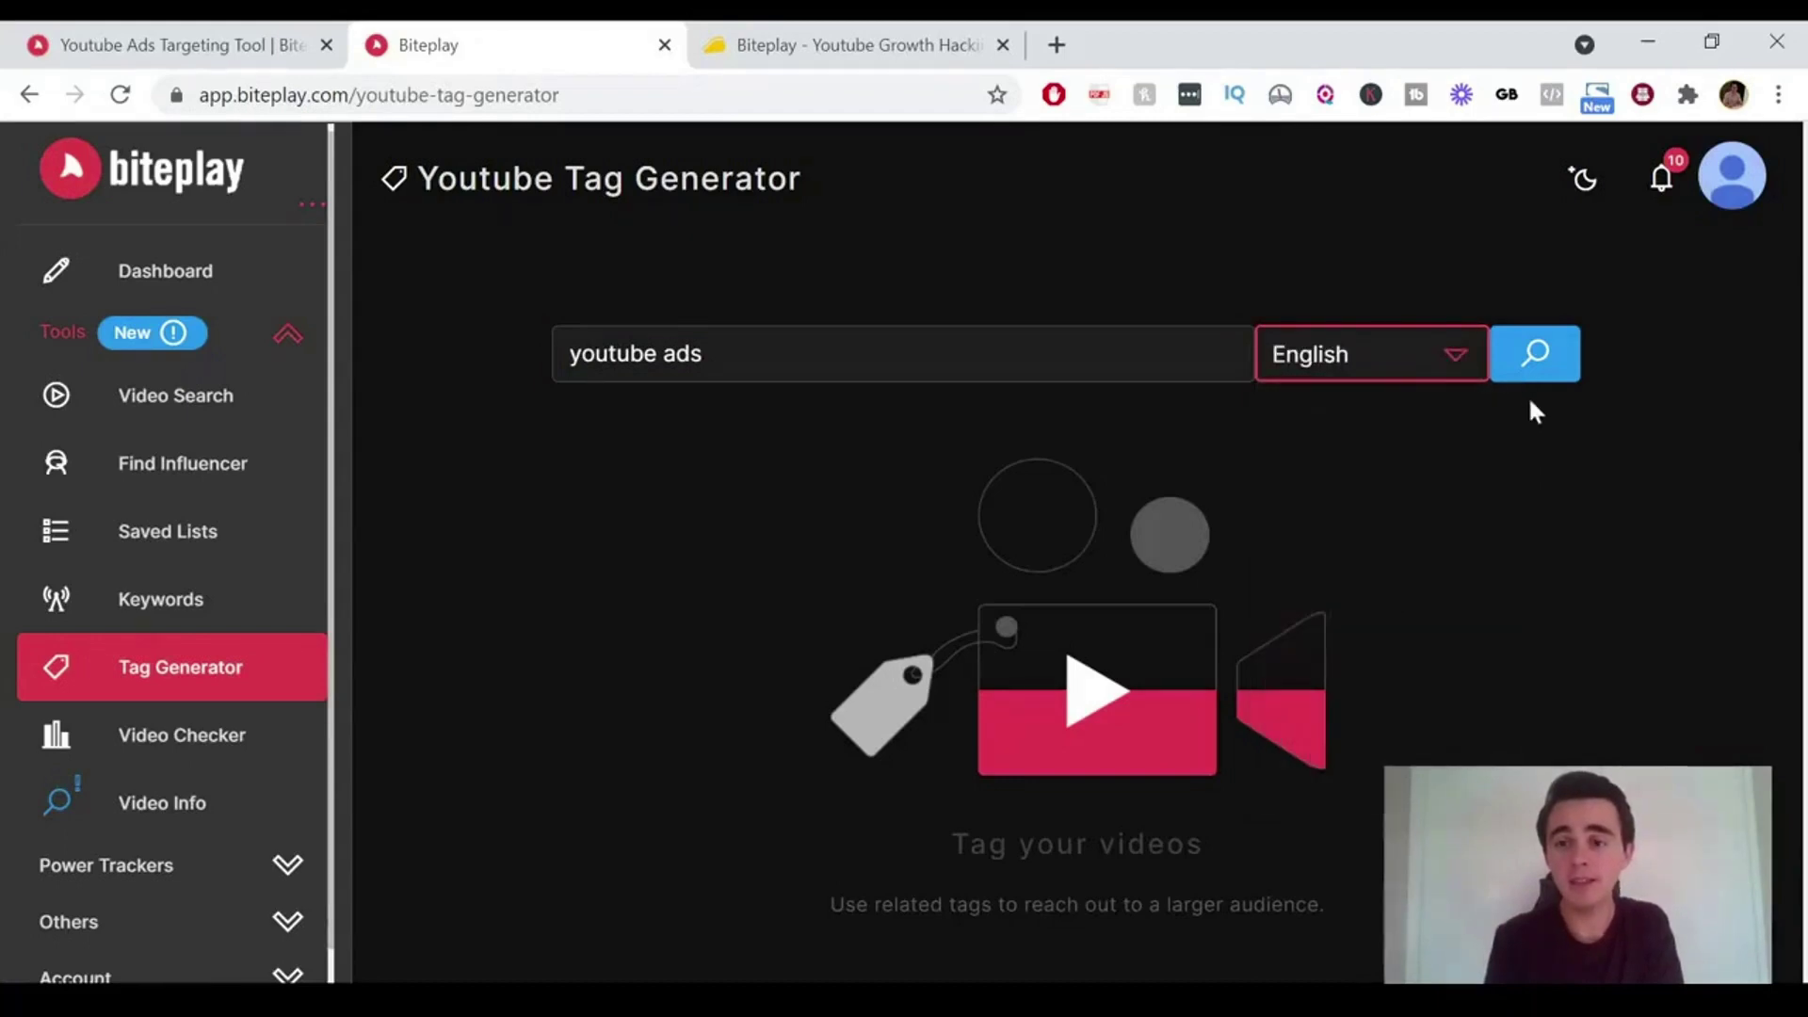
left_click(1538, 367)
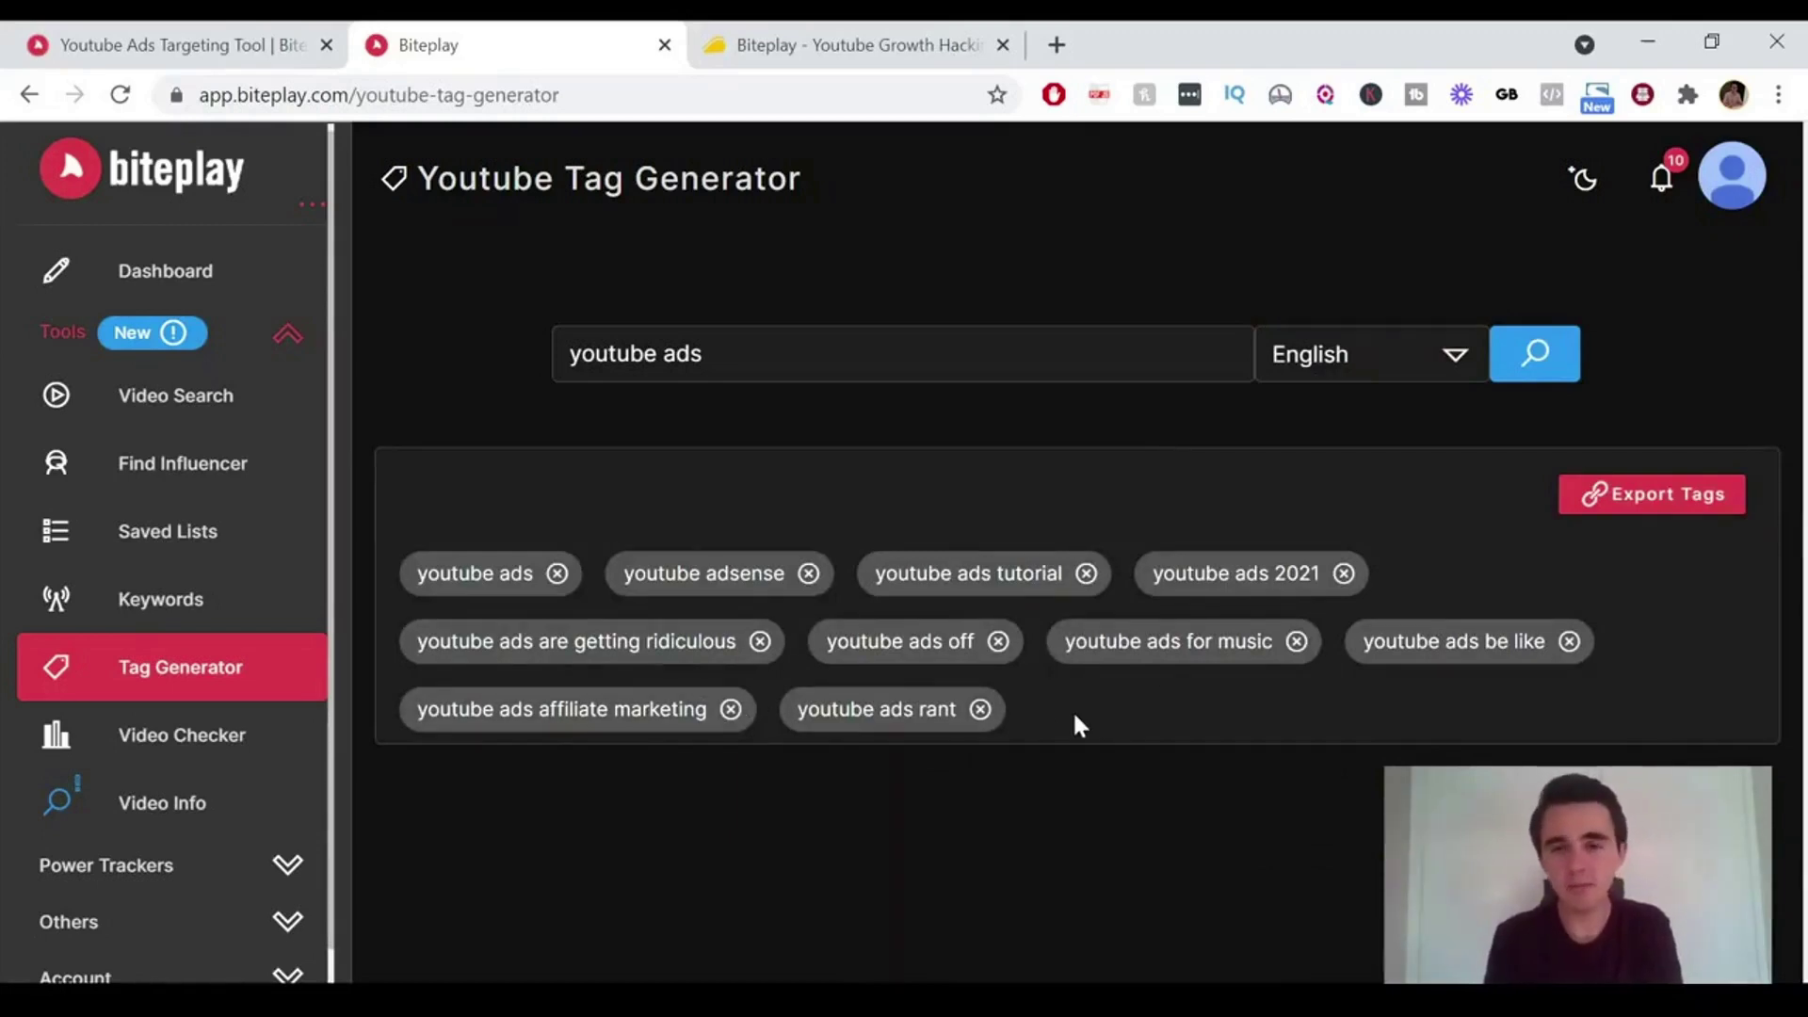
- Export the generated "youtube ads" tags and dismiss the confirmation
left_click(1617, 502)
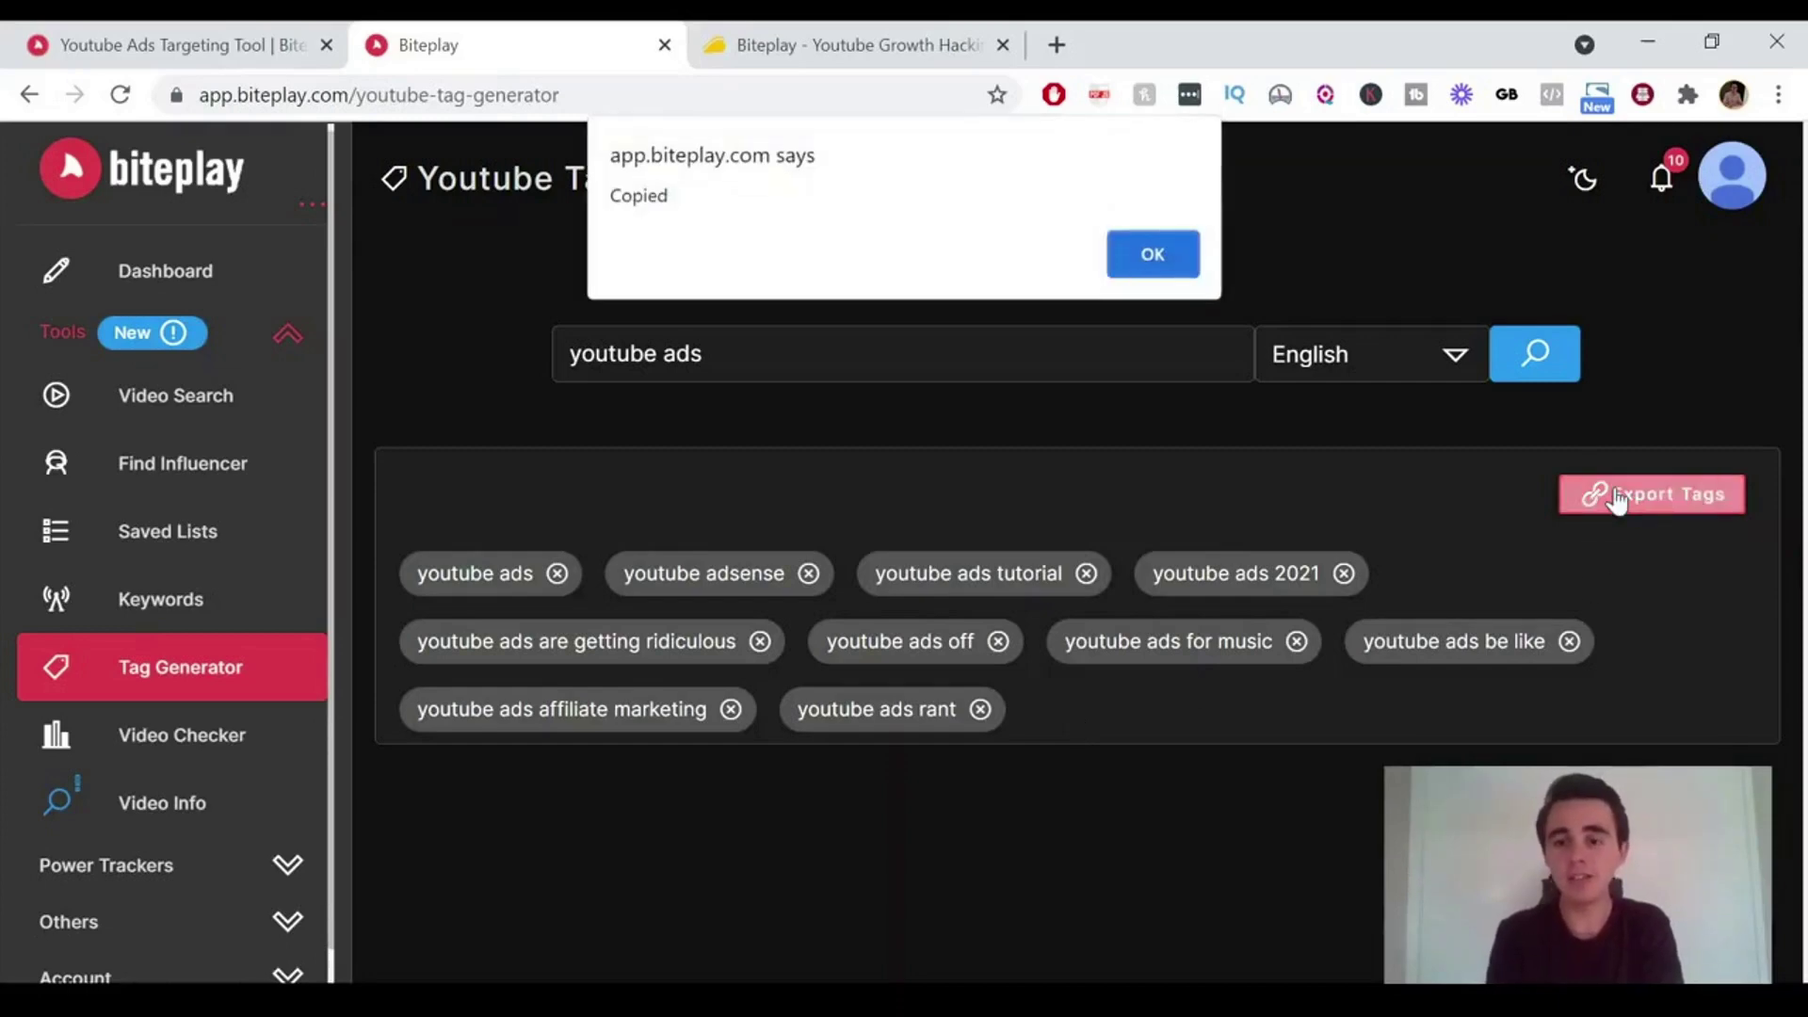
left_click(1157, 258)
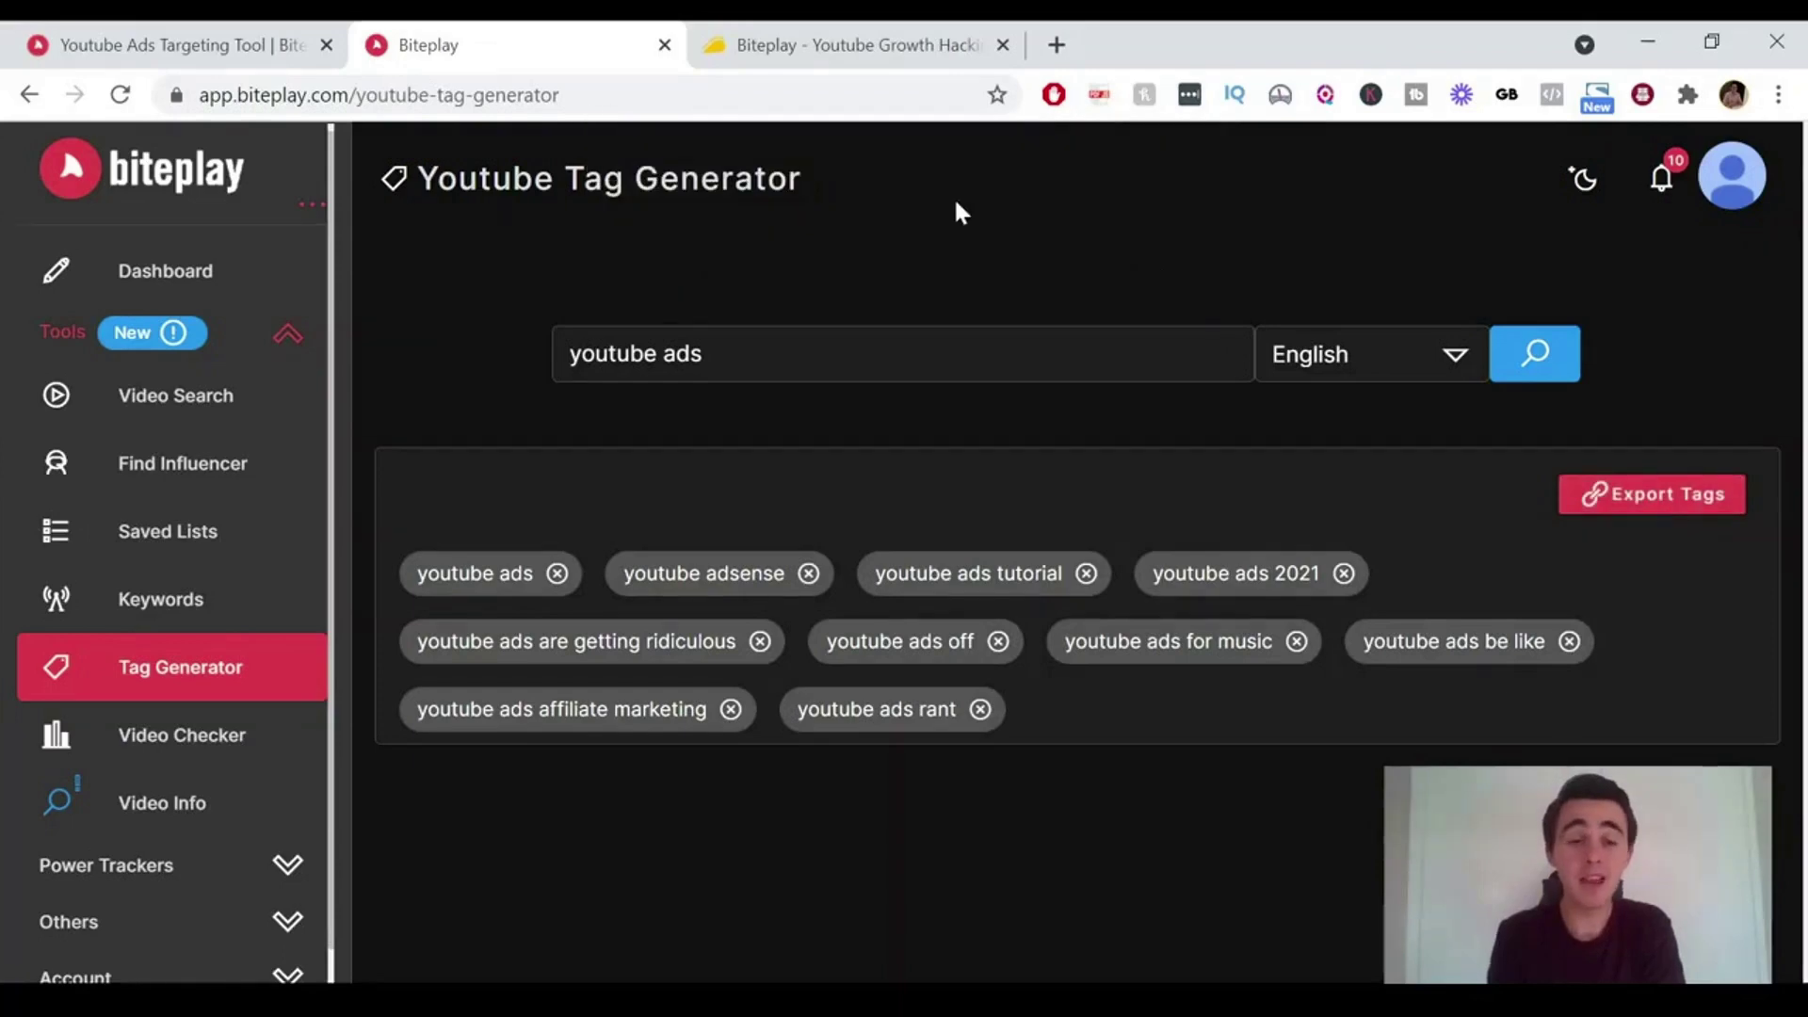
left_click(182, 735)
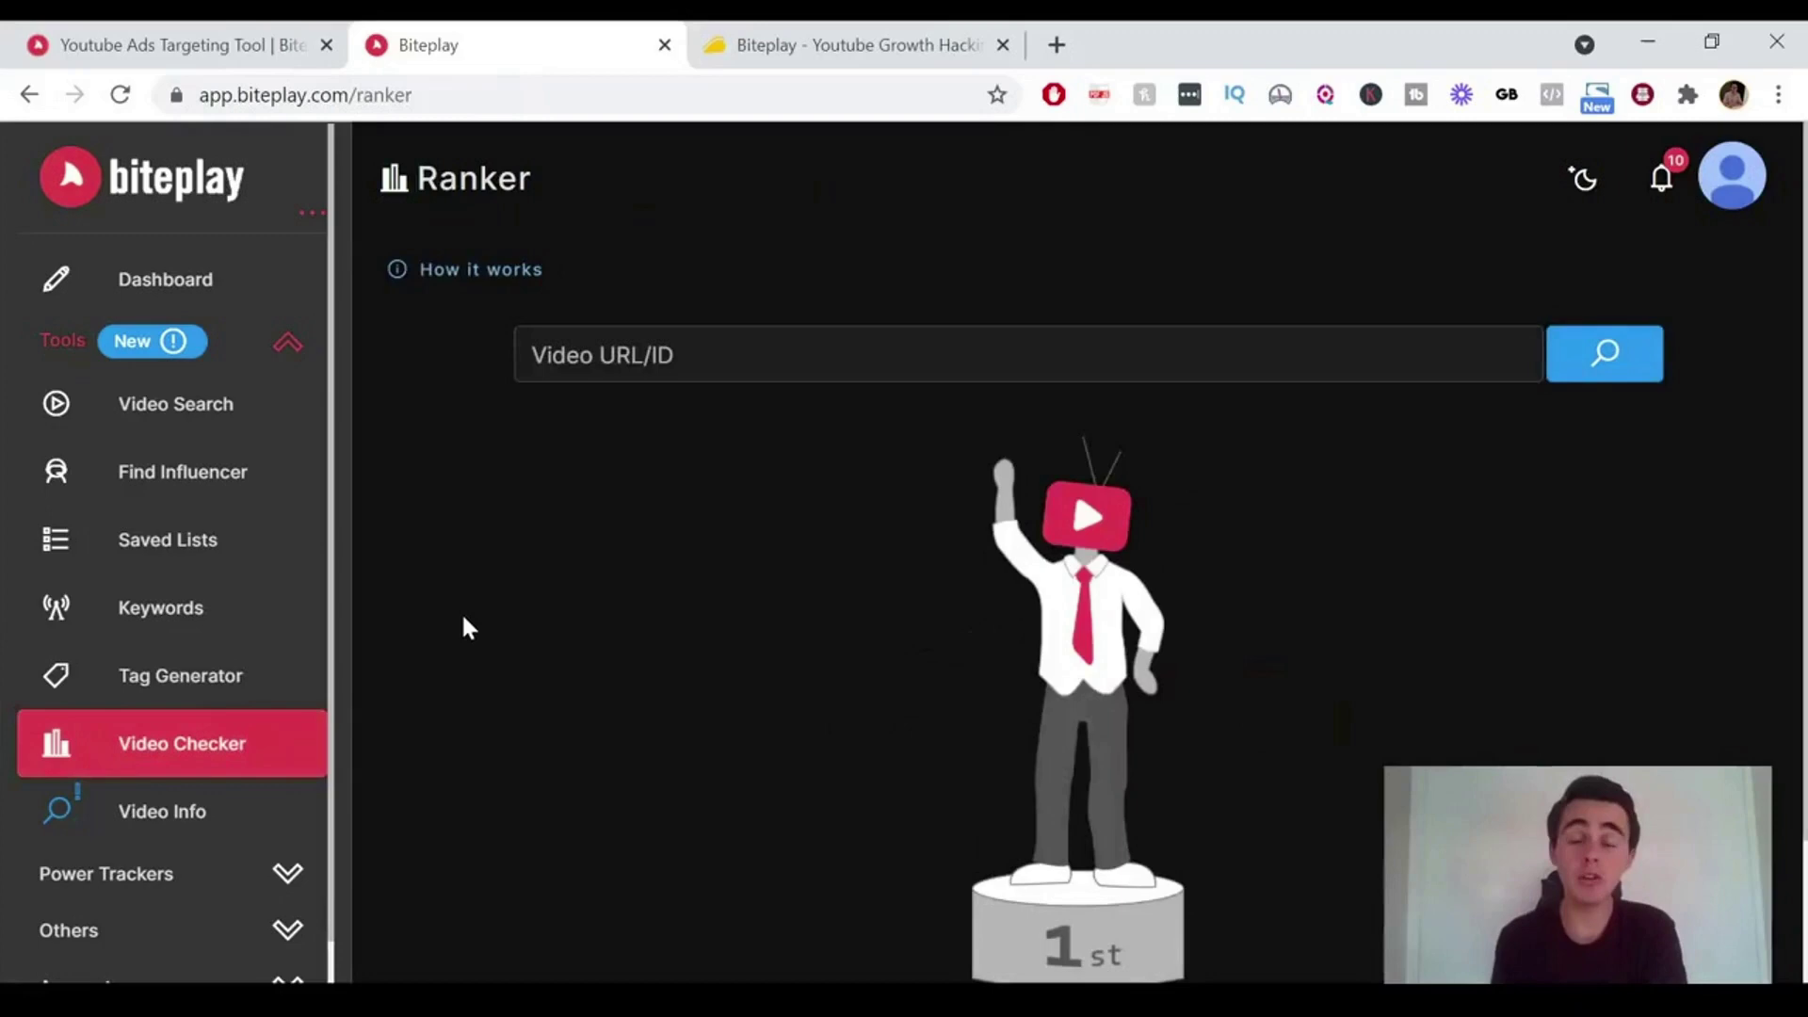
left_click(574, 339)
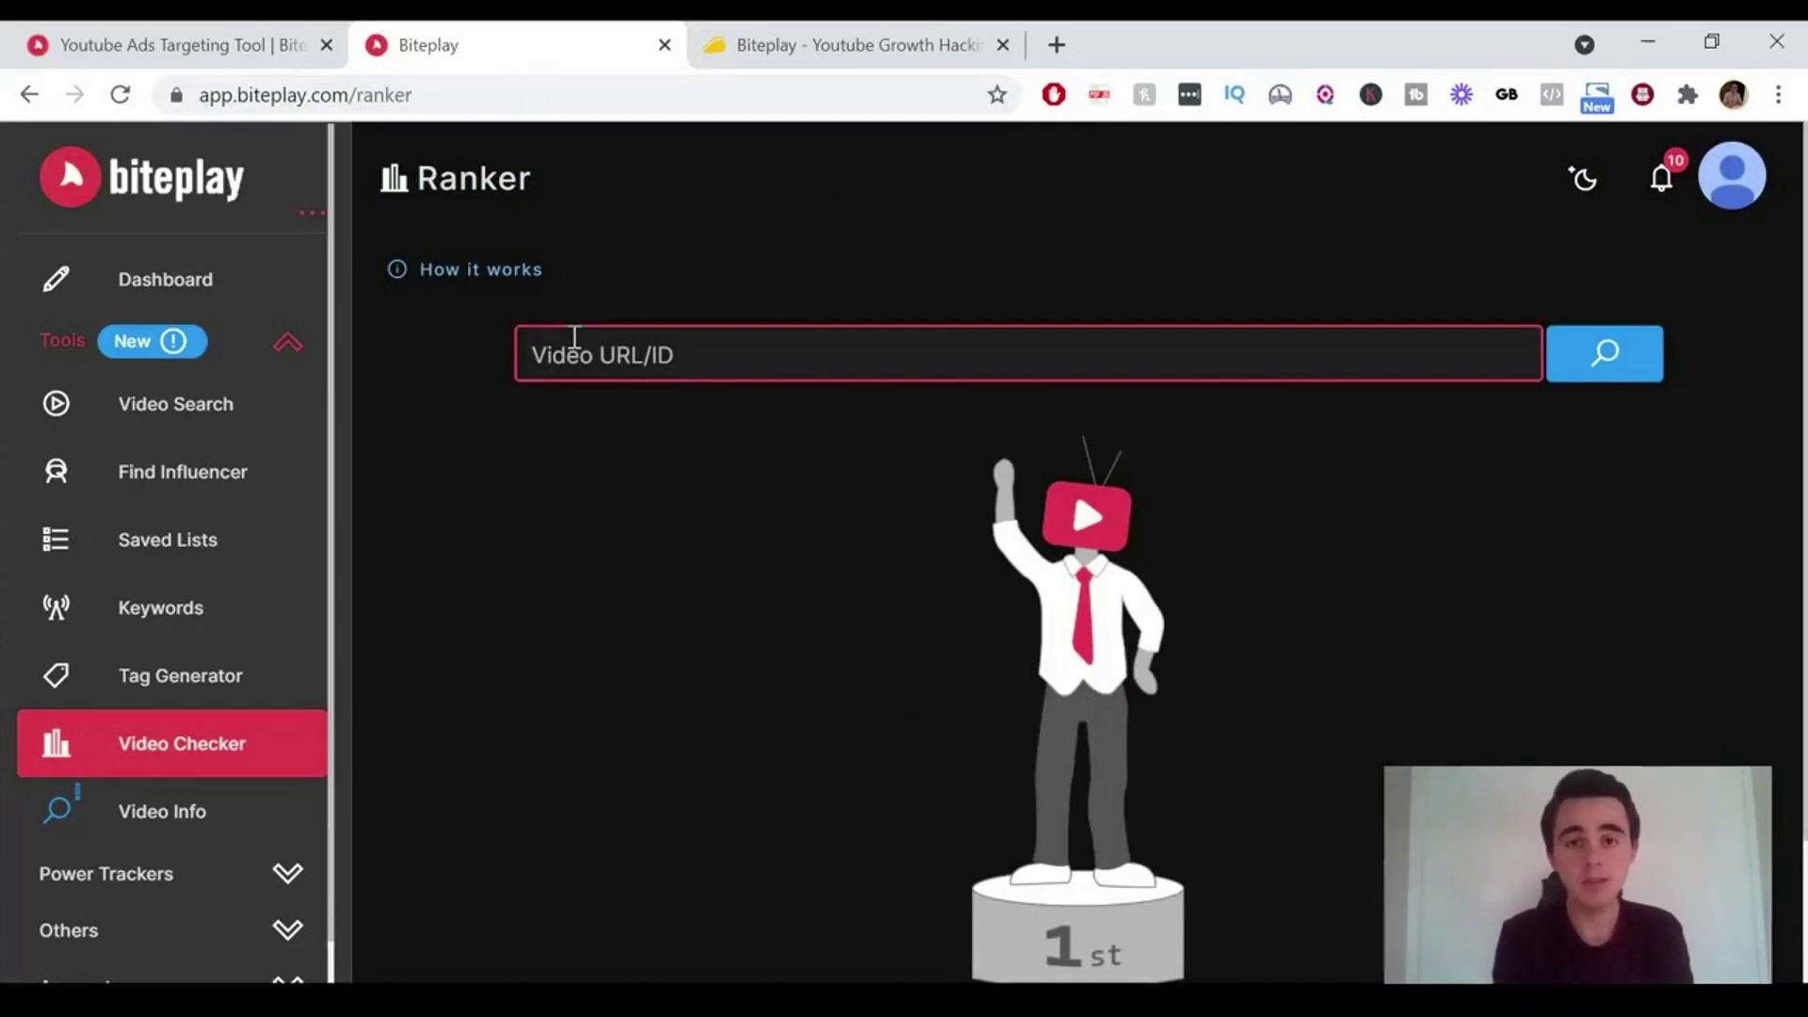
type("https://www.youtube.com/watch?v=d9Yx63xjqAg&ab_channel=SilasHaigh")
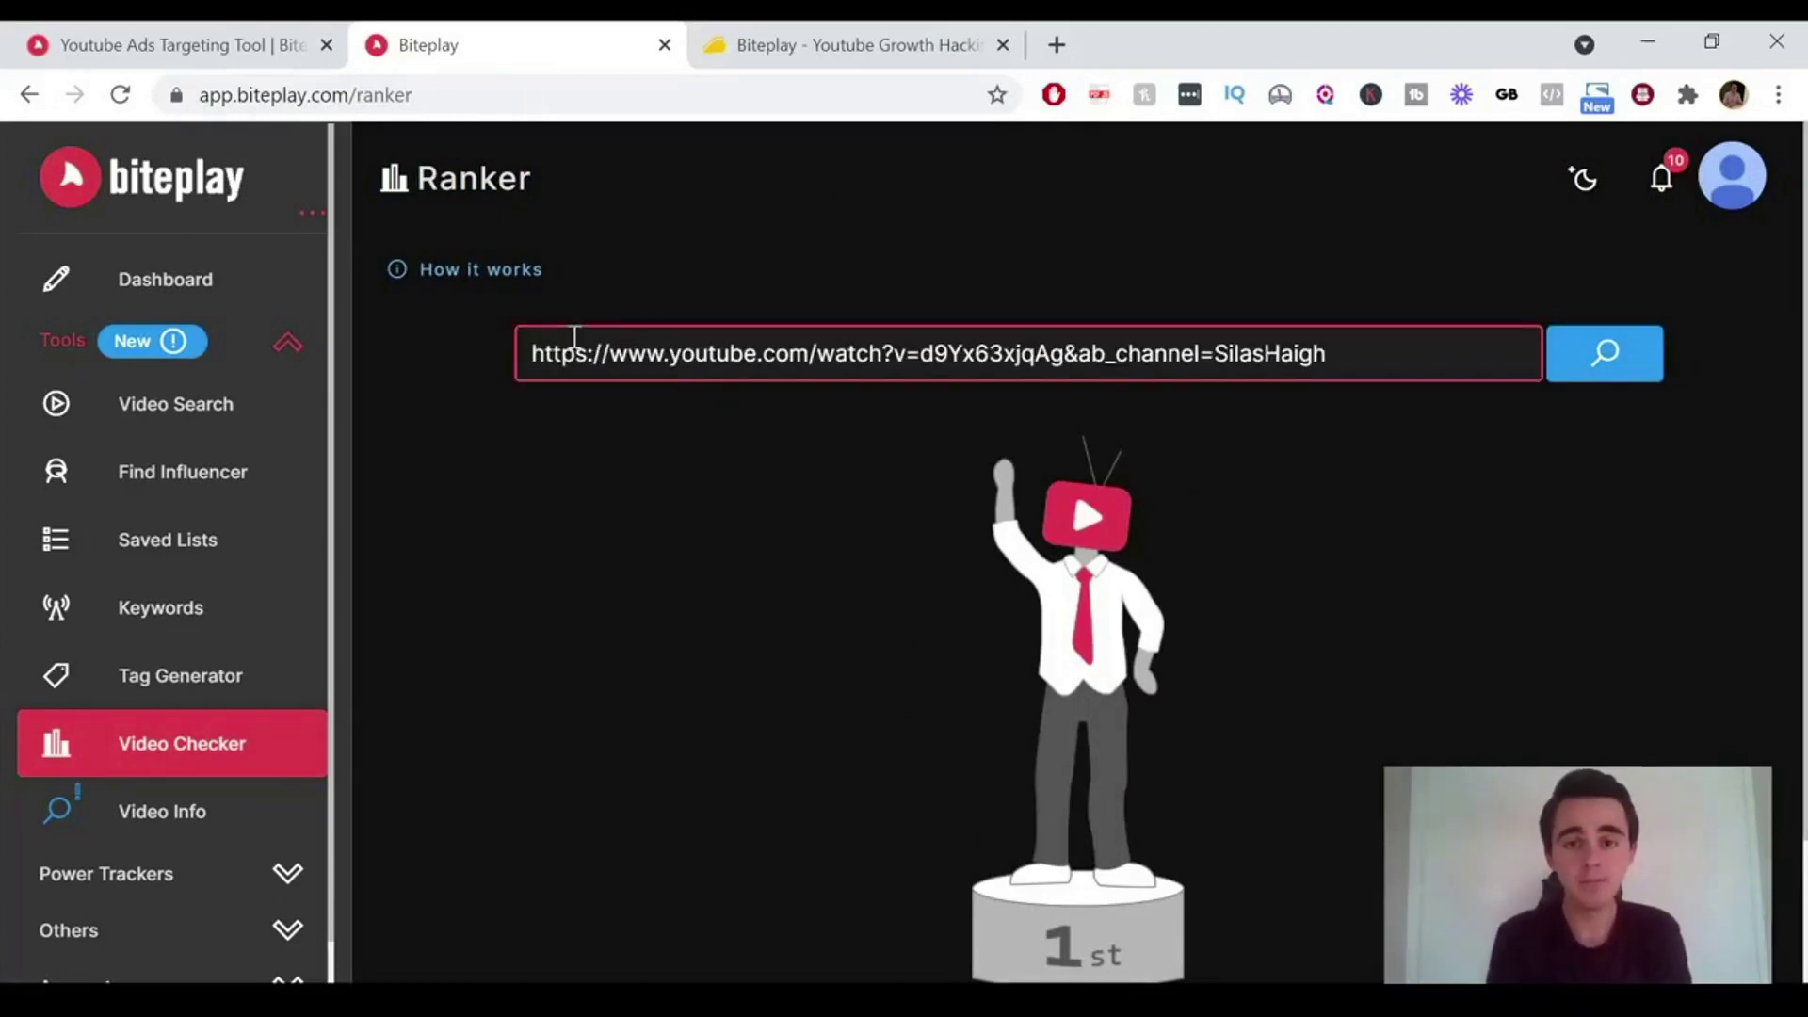
left_click(1612, 362)
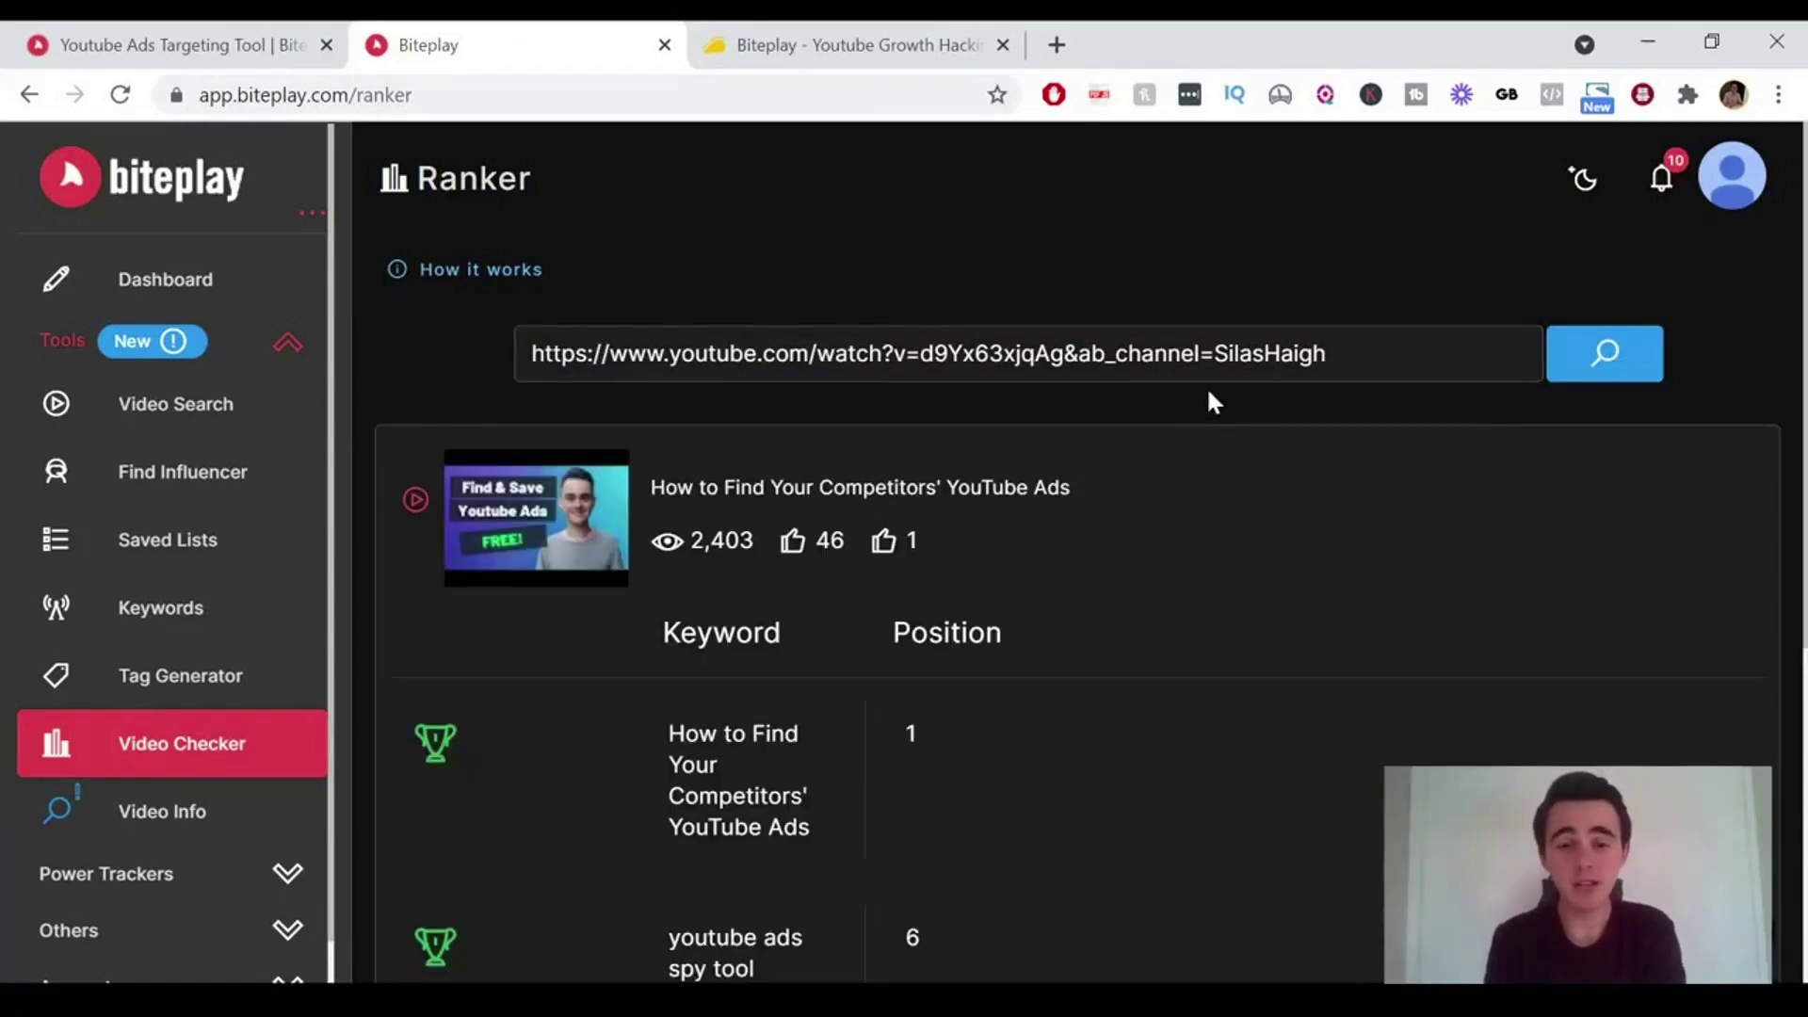
scroll(1208, 392, "down", 1)
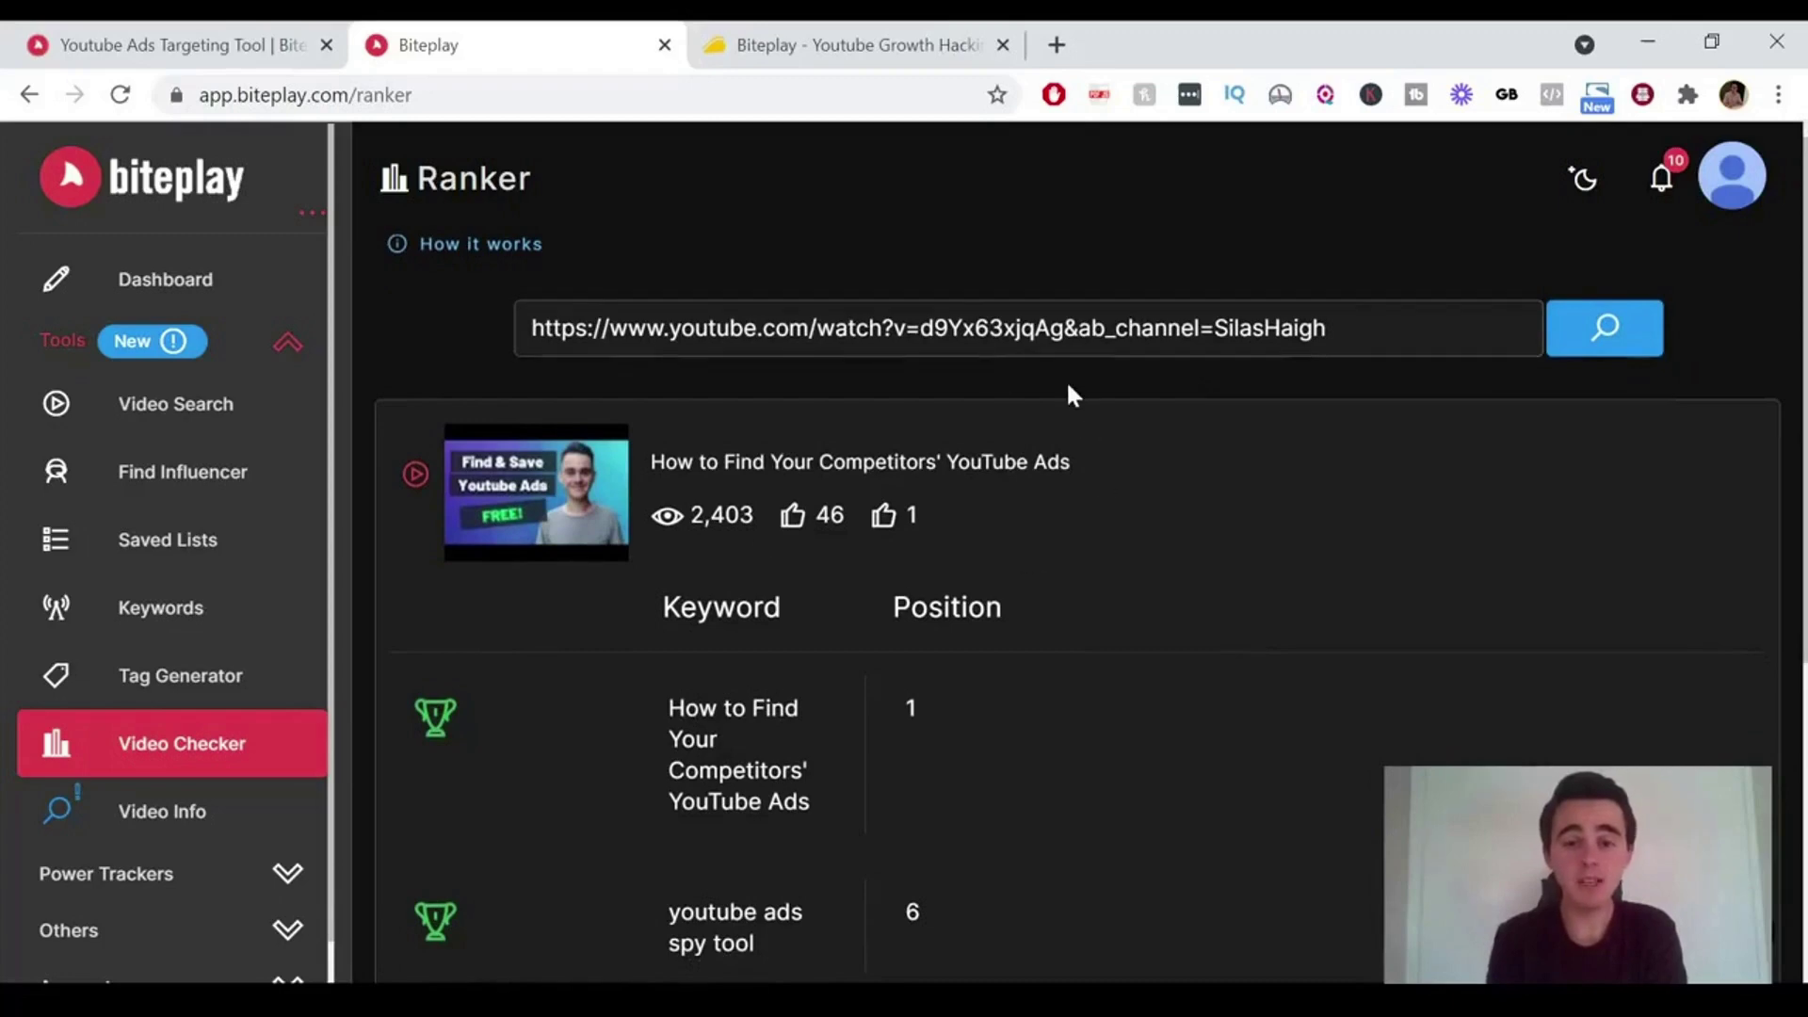
scroll(1070, 388, "down", 2)
scroll(779, 513, "down", 3)
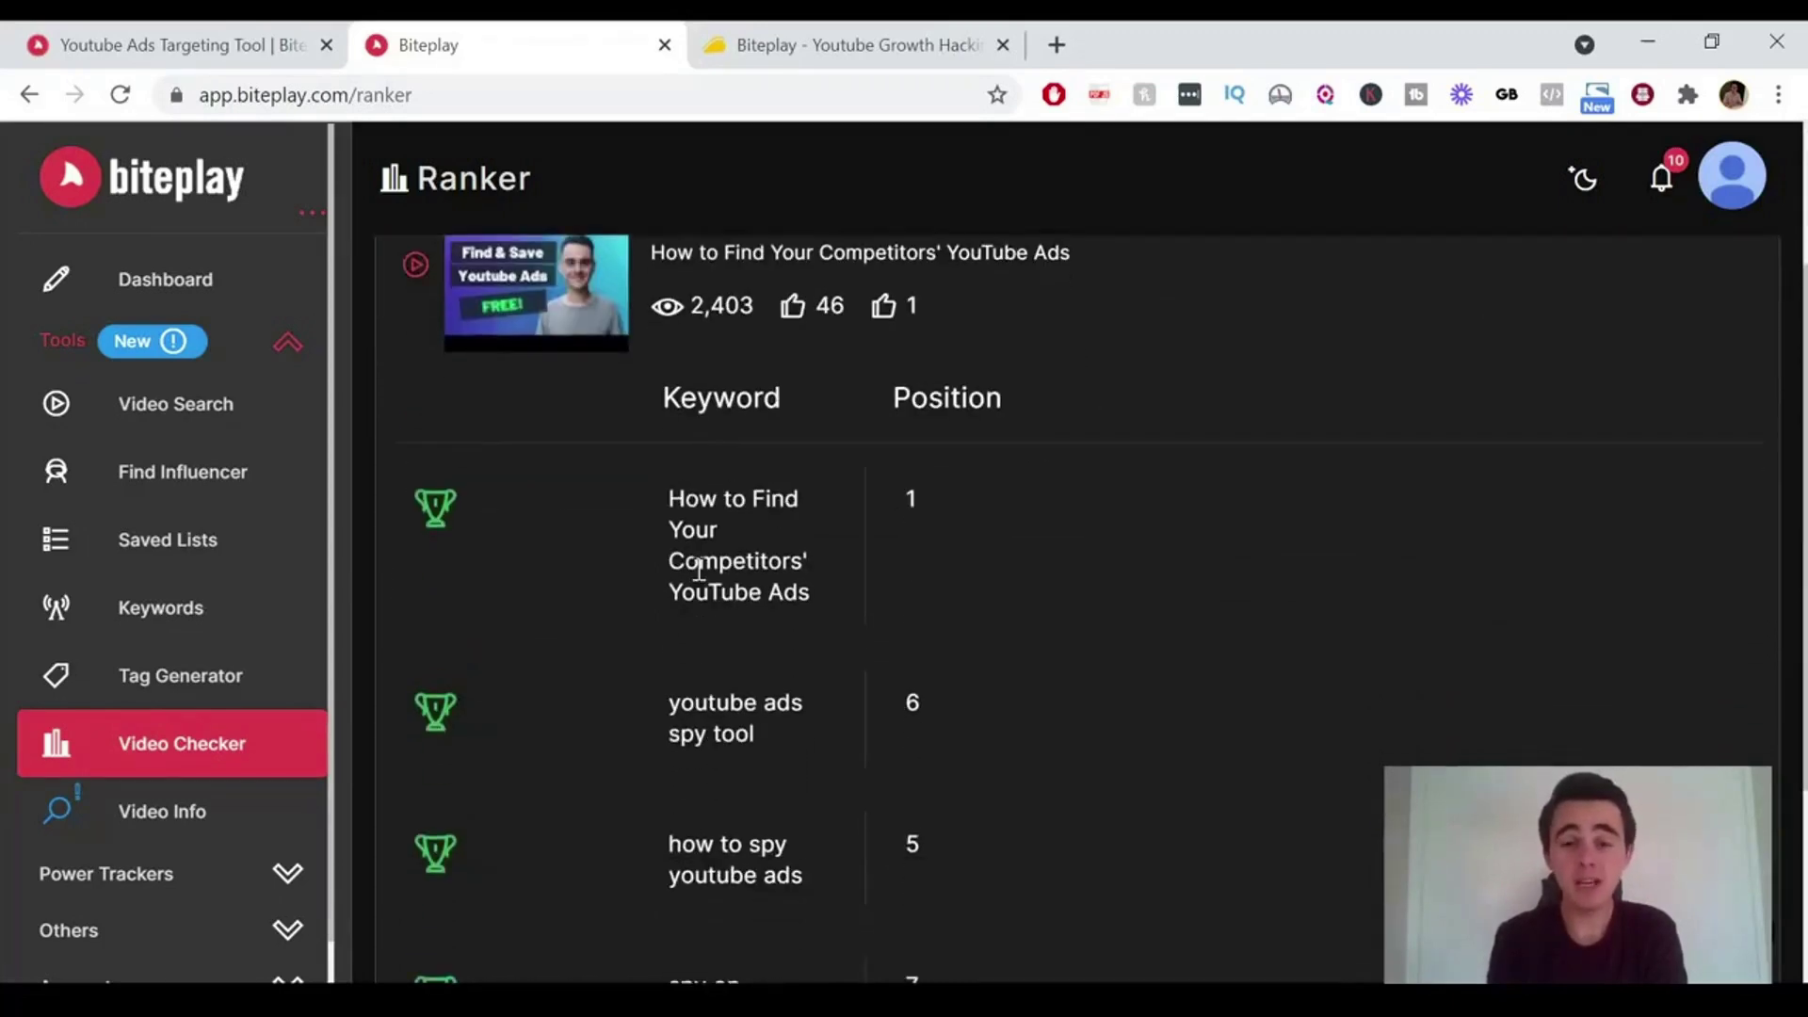
scroll(700, 574, "down", 2)
scroll(698, 571, "down", 5)
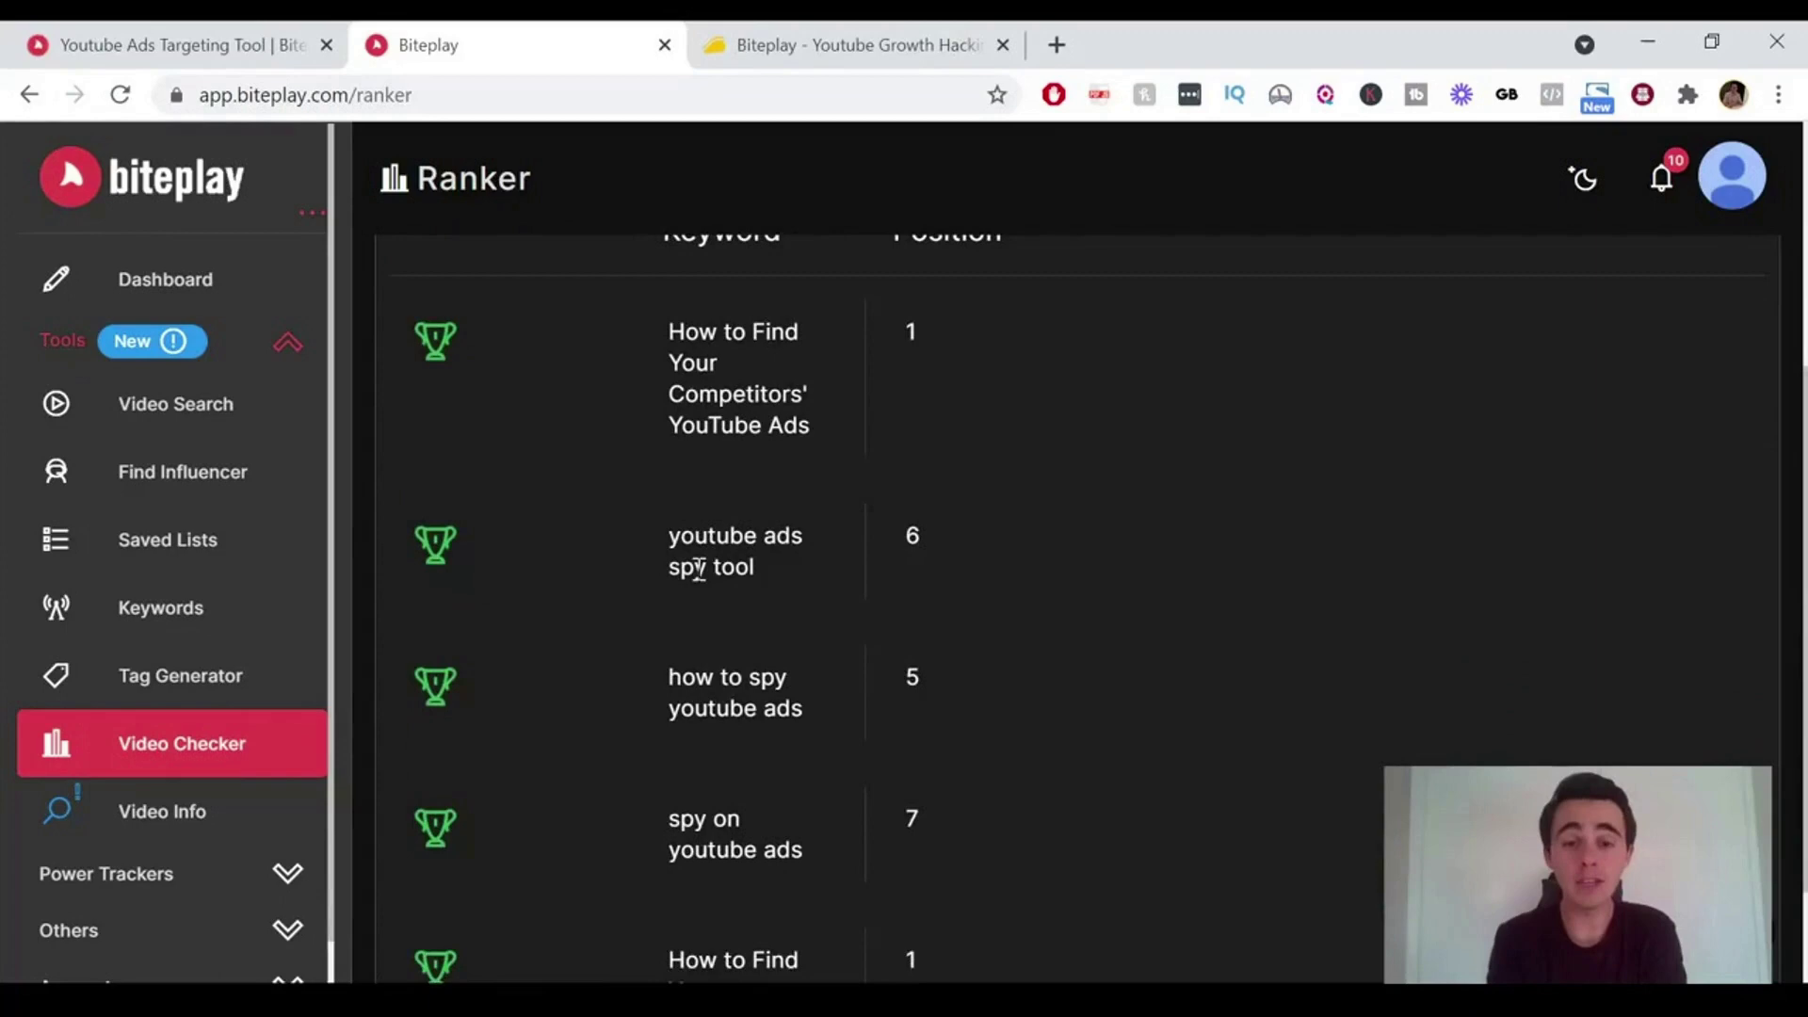
scroll(699, 570, "up", 10)
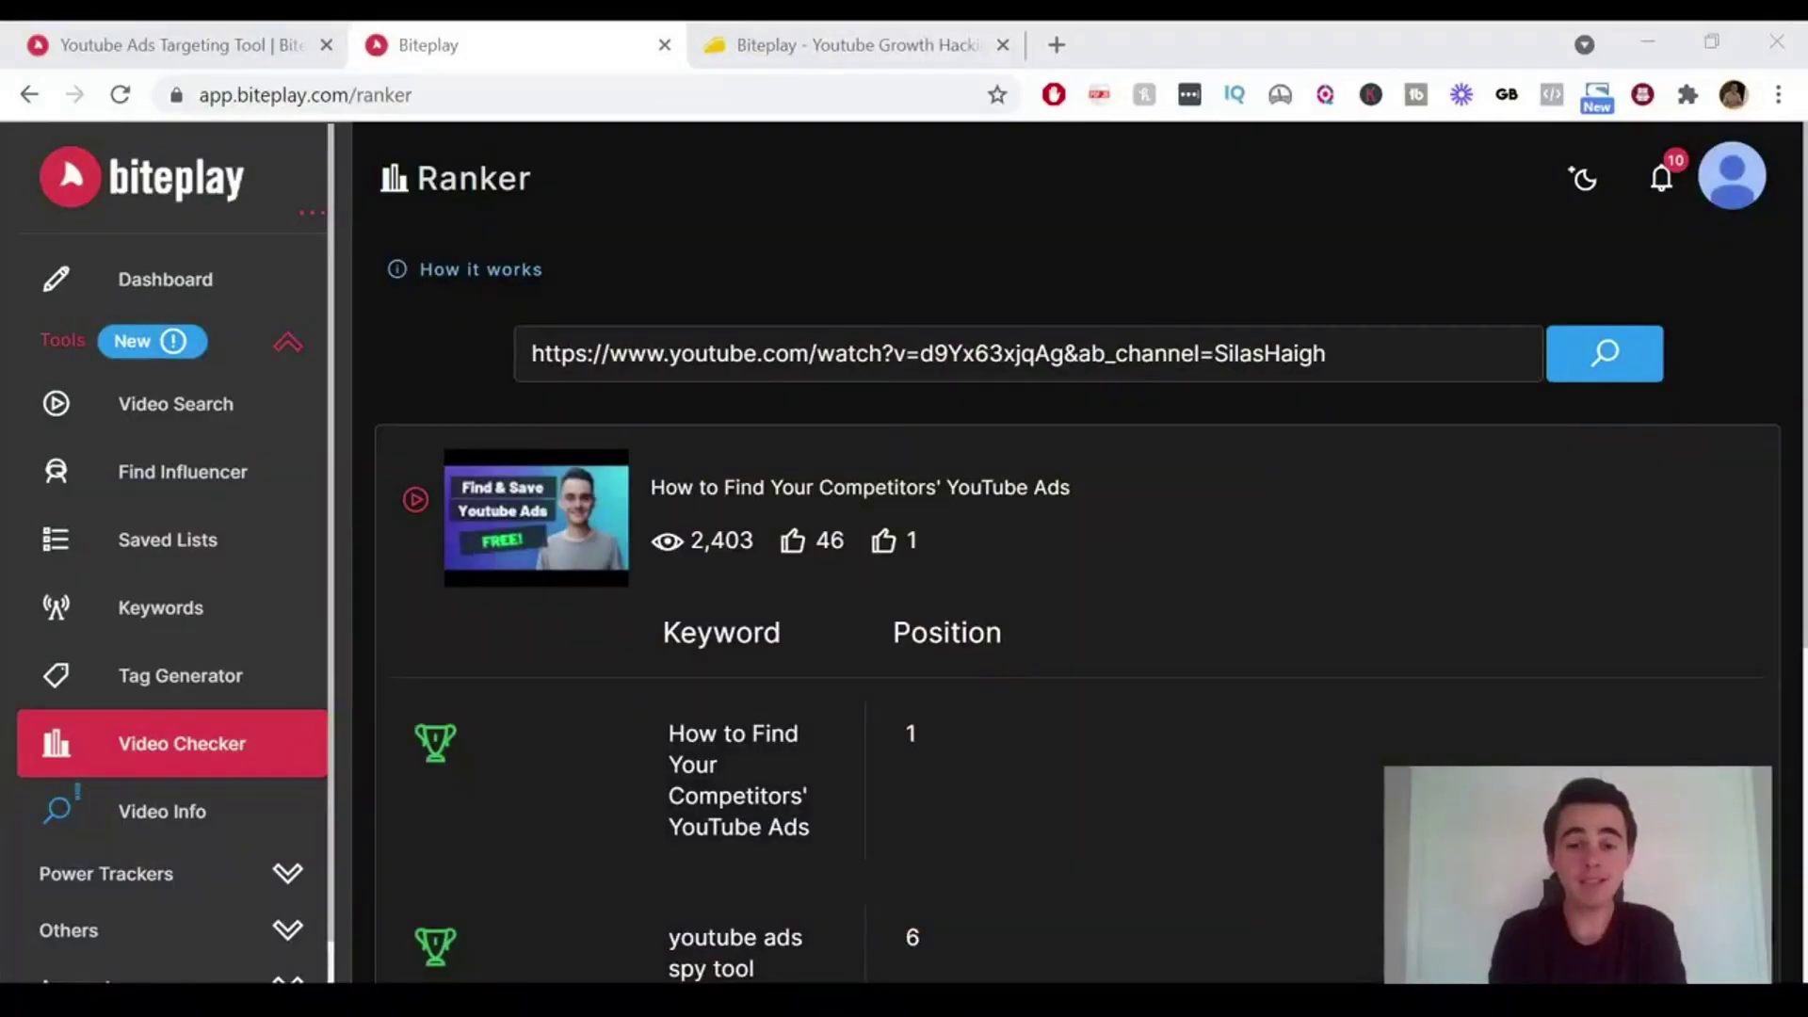
- Look up the same YouTube video URL (watch?v=d9Yx63xjqAg) in Video Info and view its result row
left_click(154, 813)
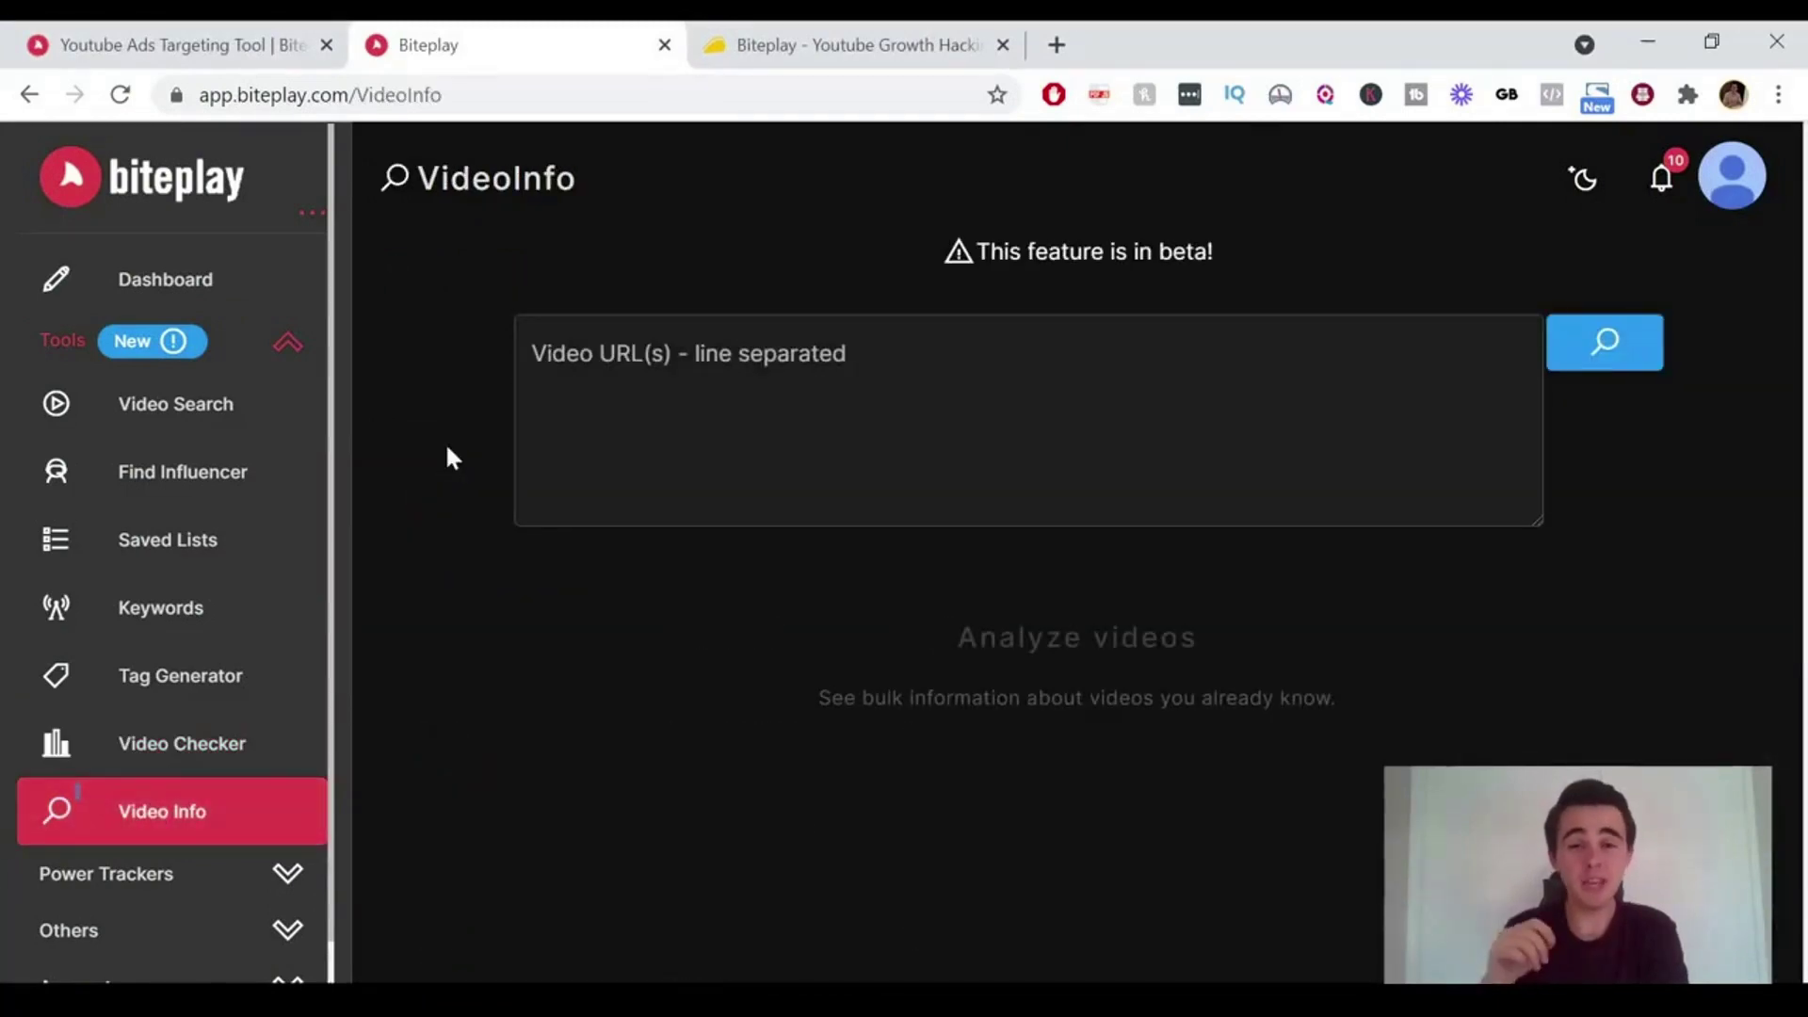
left_click(648, 398)
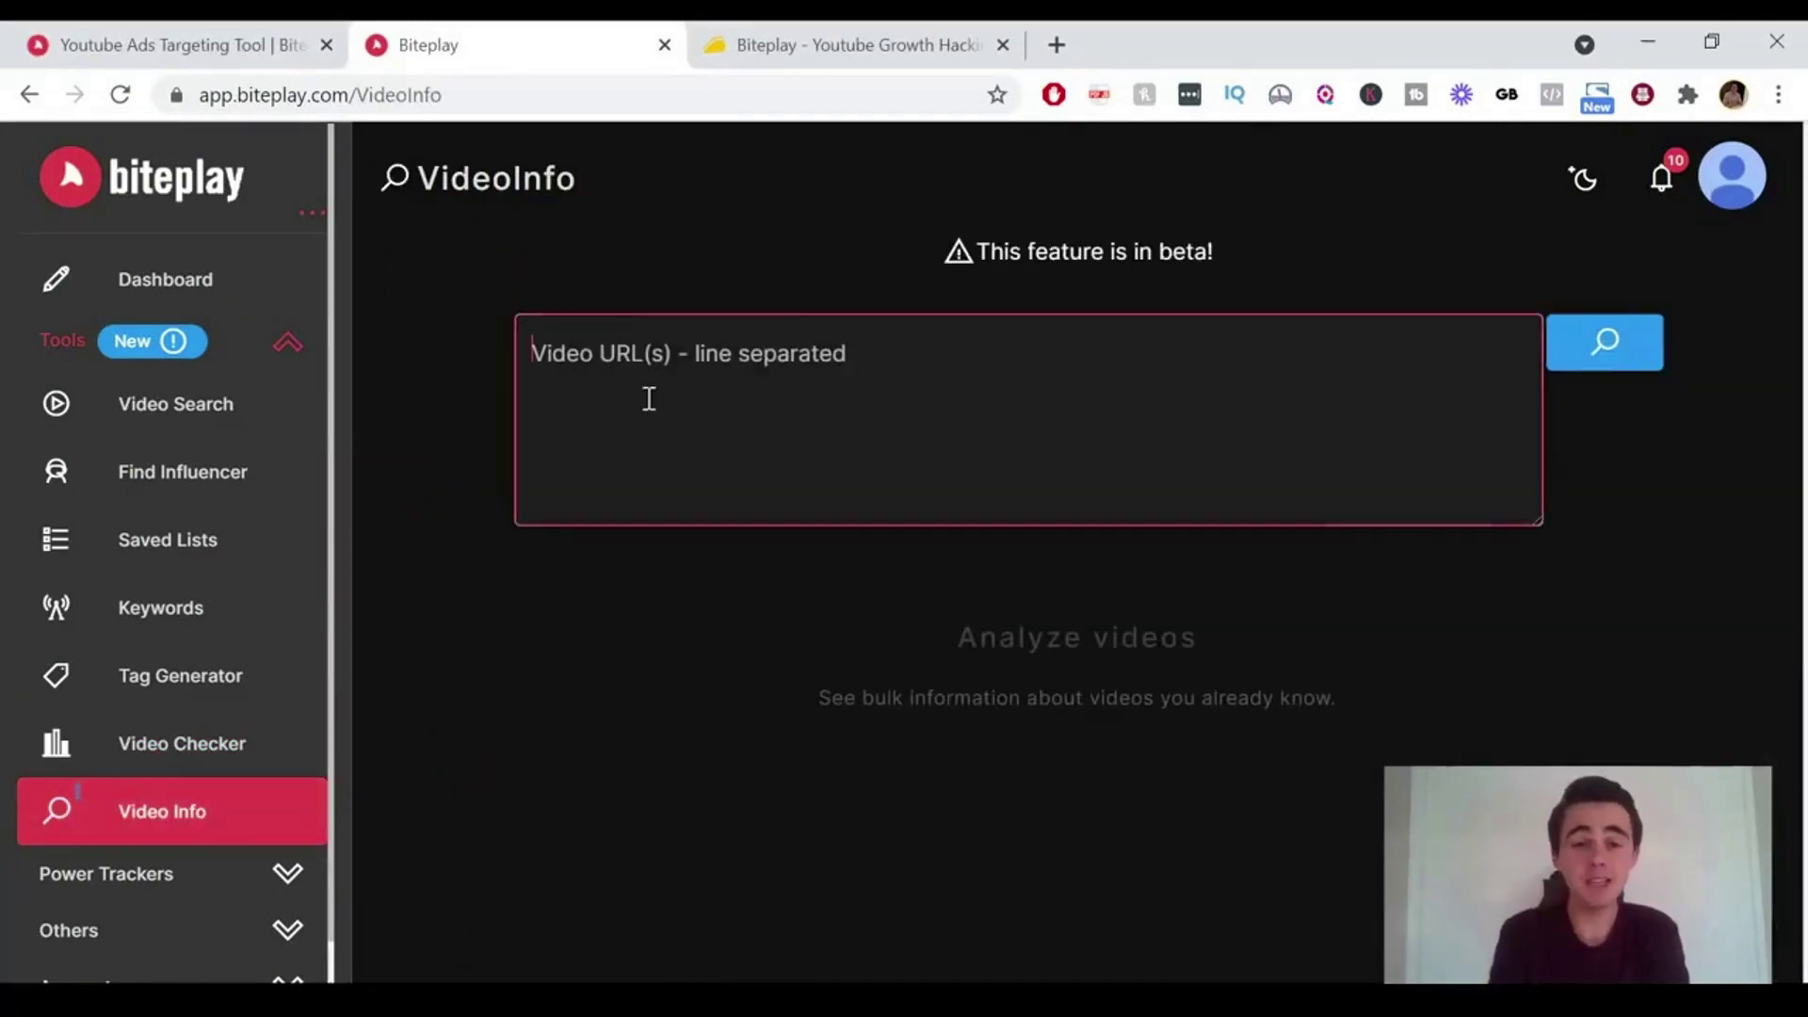
type("https://www.youtube.com/watch?v=d9Yx63xjqAg&ab_channel=SilasHaigh")
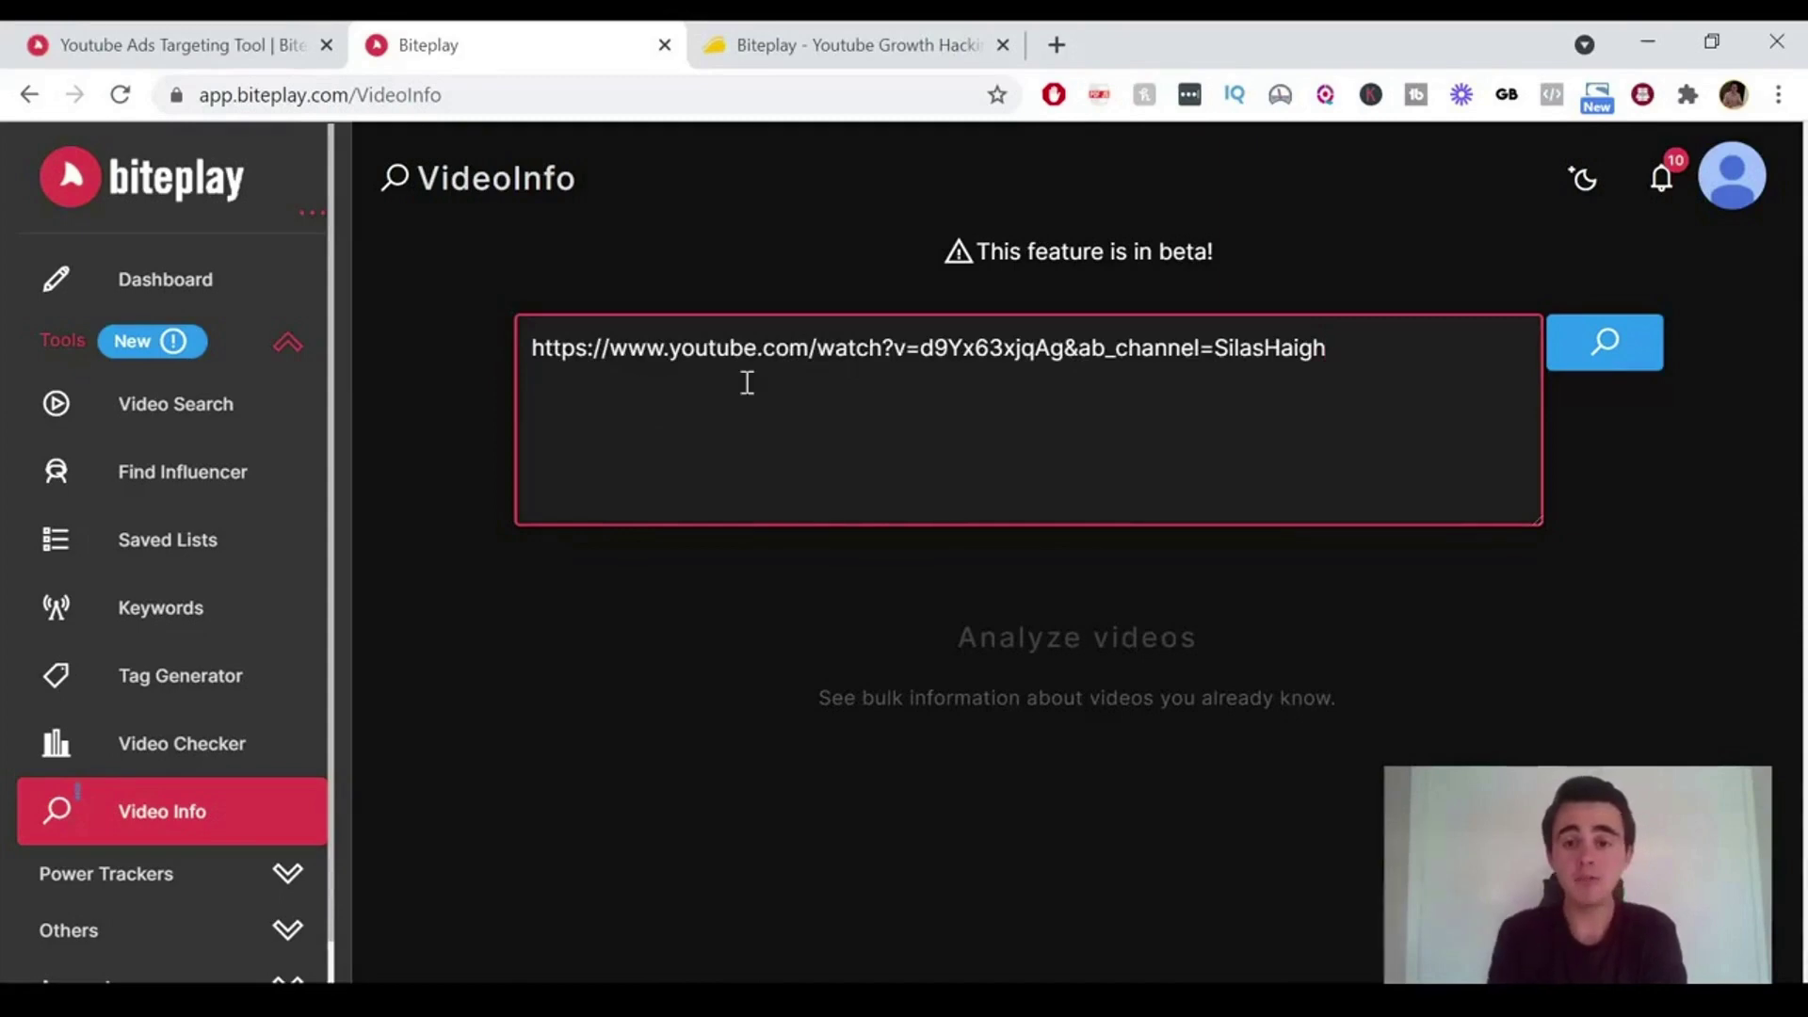
left_click(1649, 357)
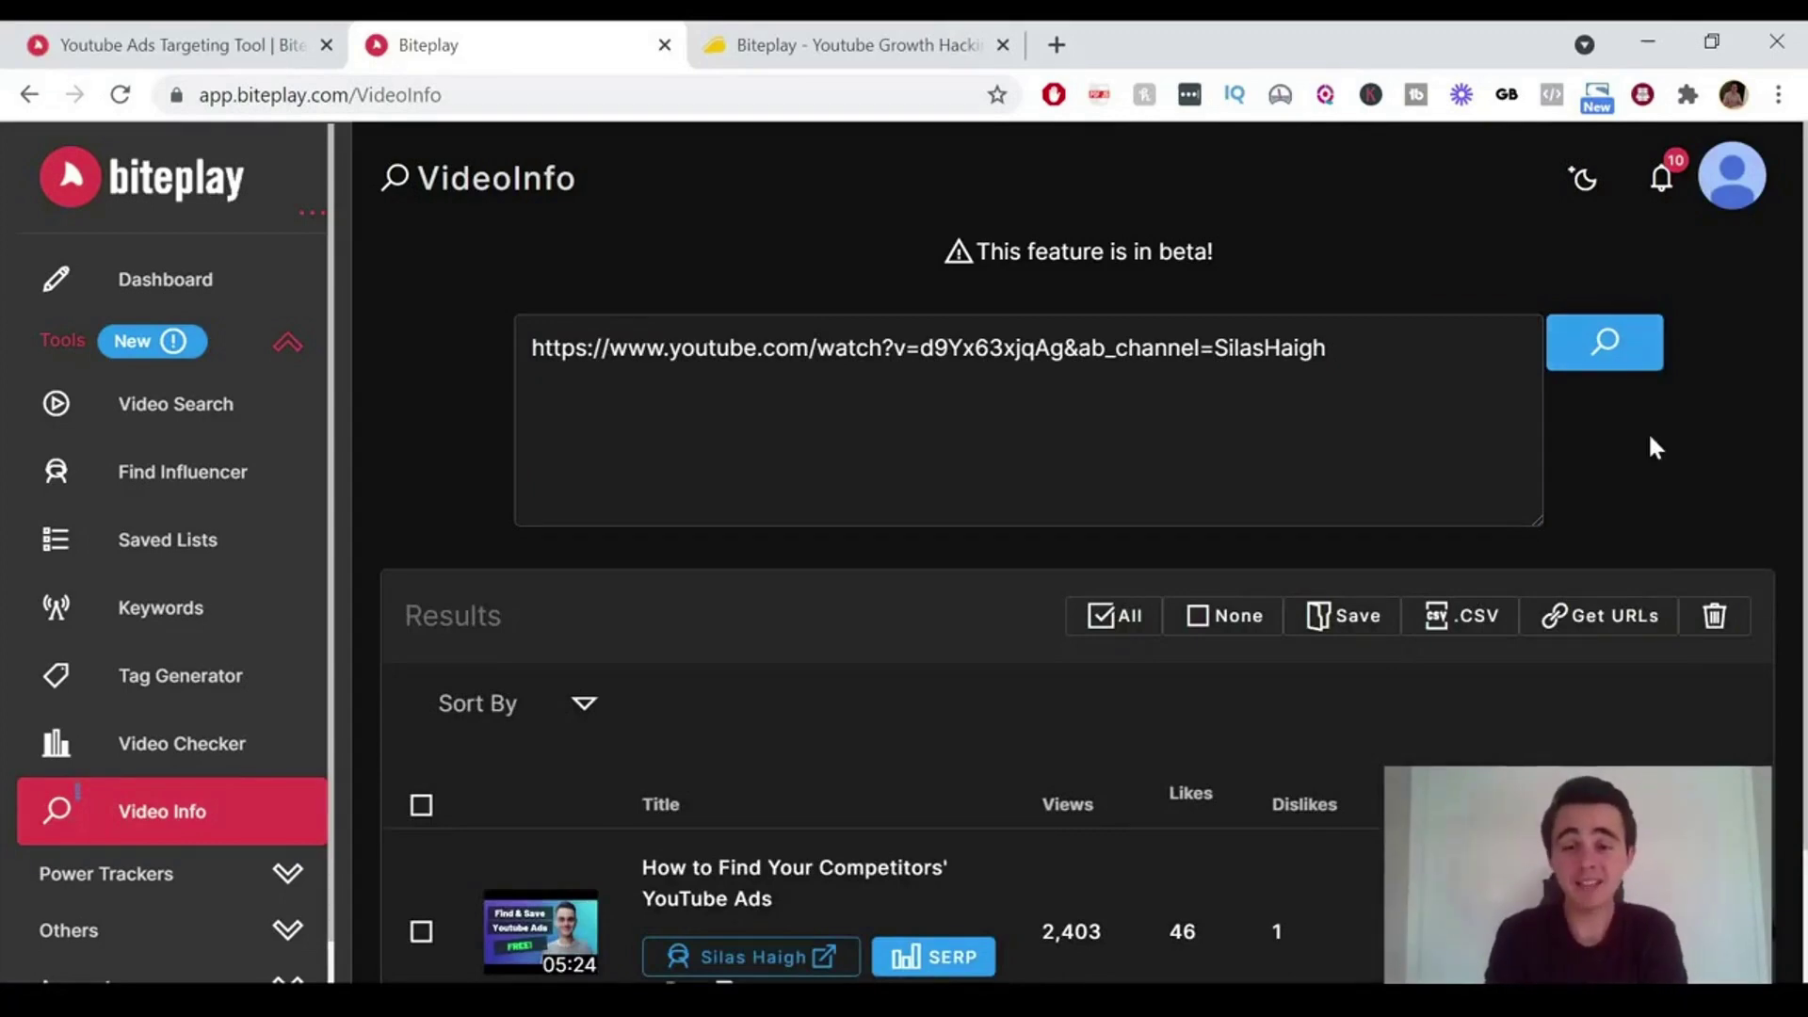
scroll(1648, 434, "down", 3)
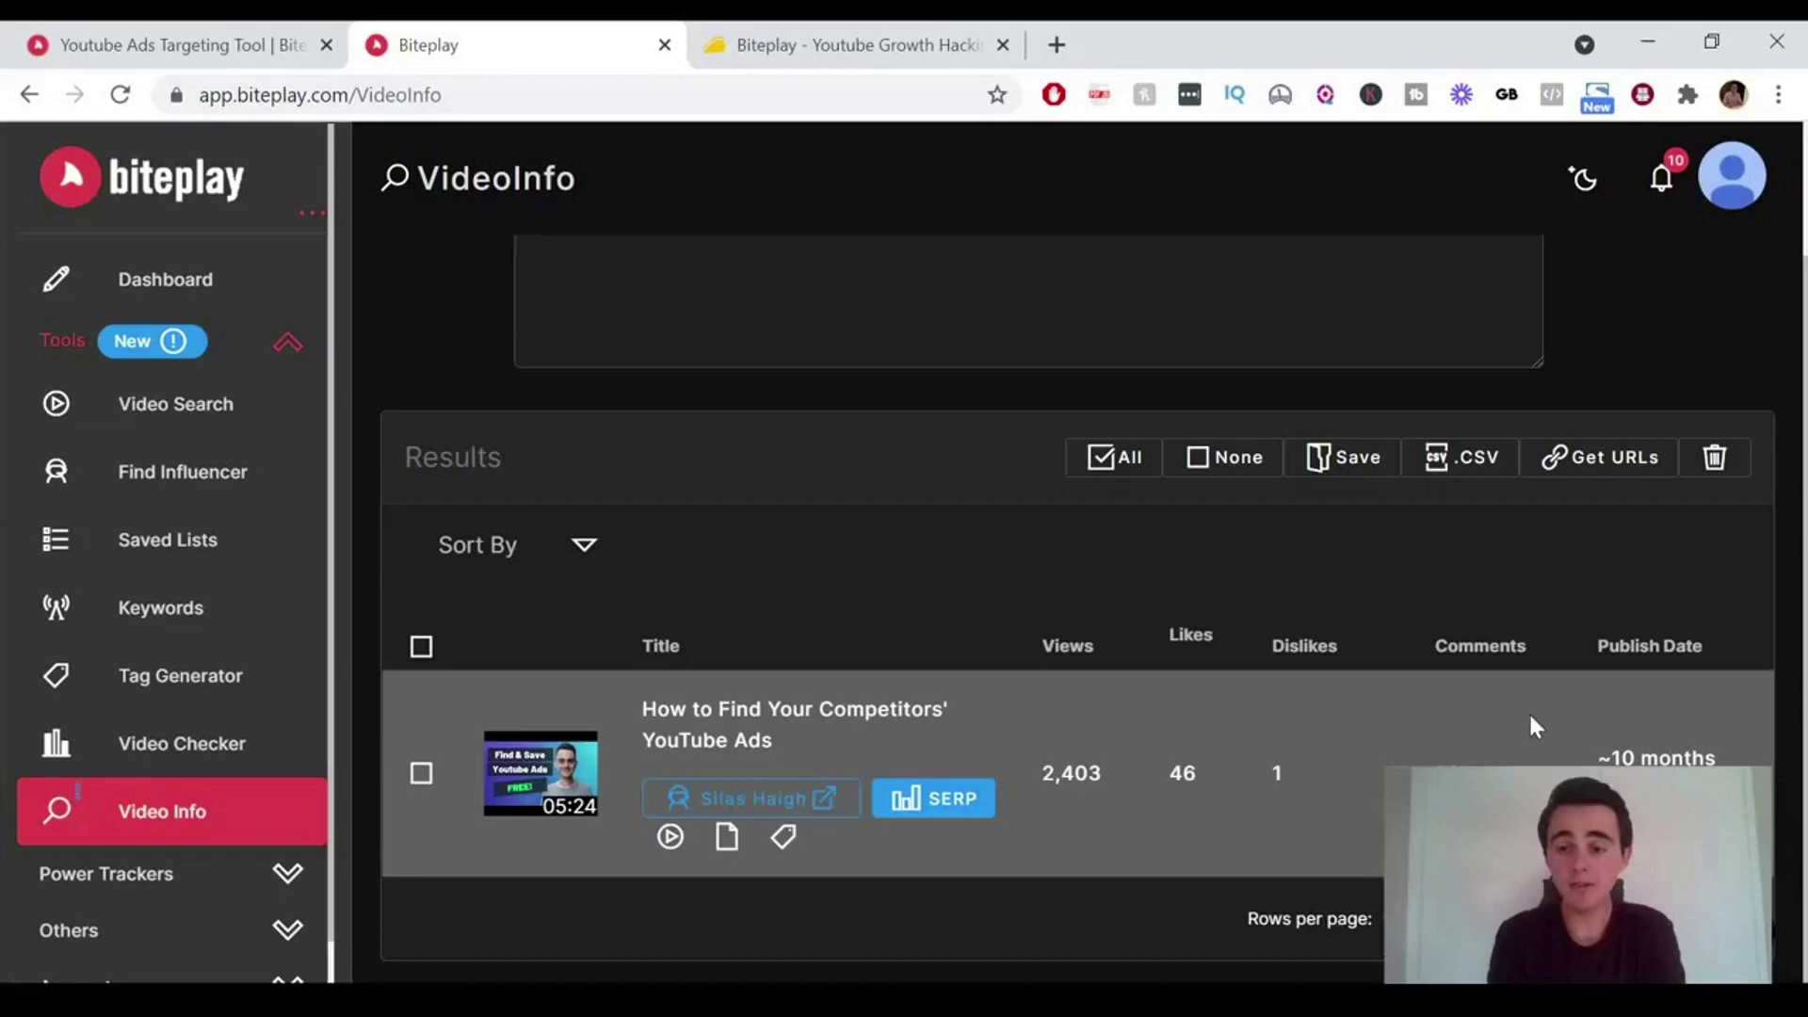
- Open the YouTube channel linked in the video's result row, and close the channel page again
left_click(1097, 751)
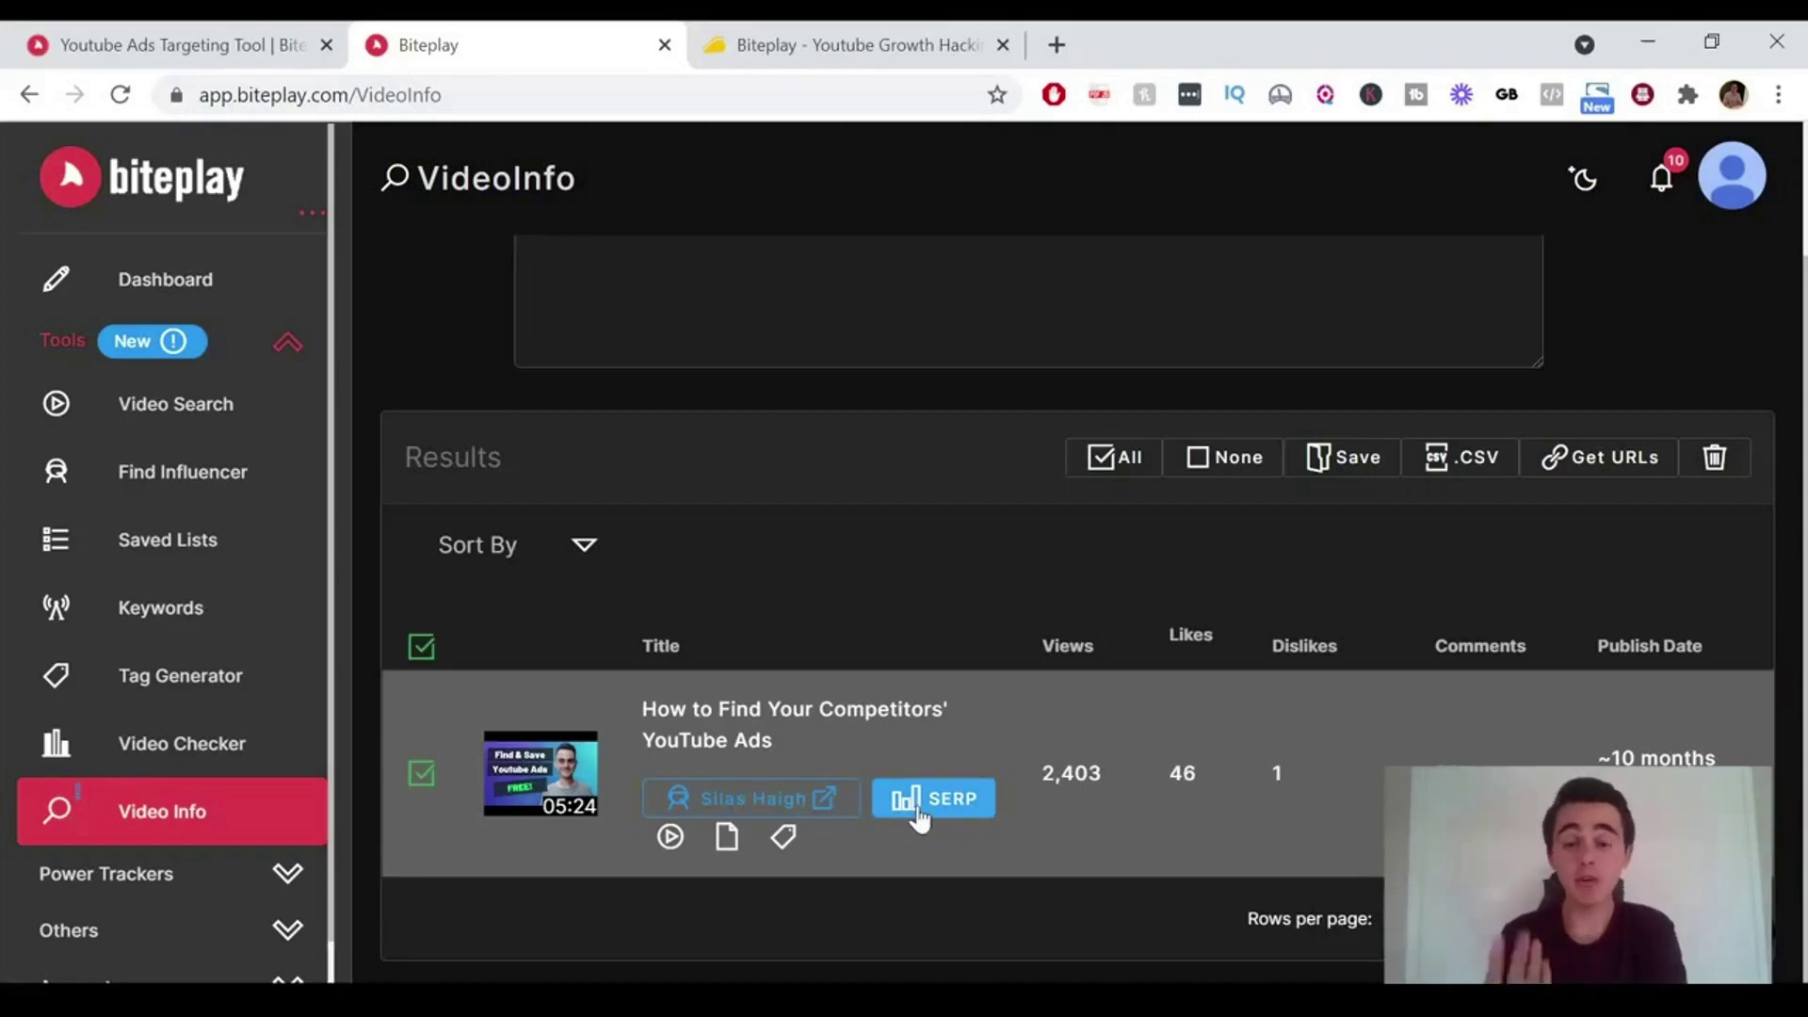
left_click(819, 811)
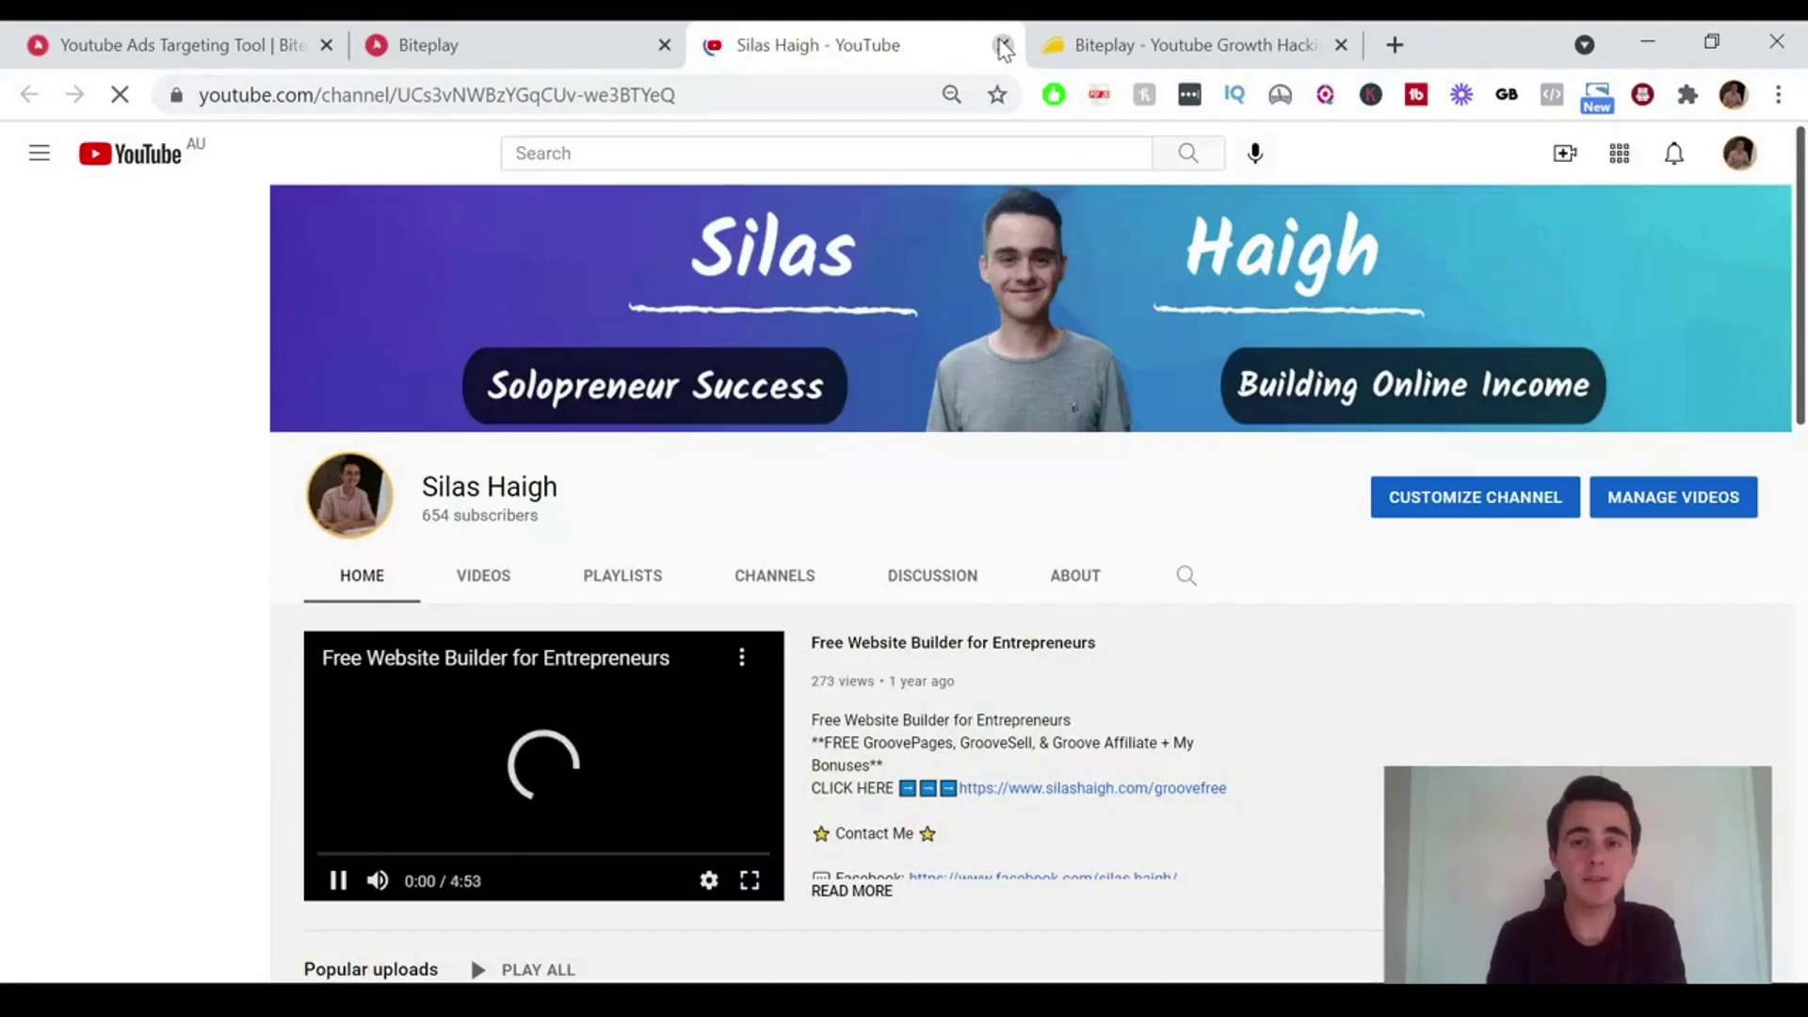
left_click(1004, 46)
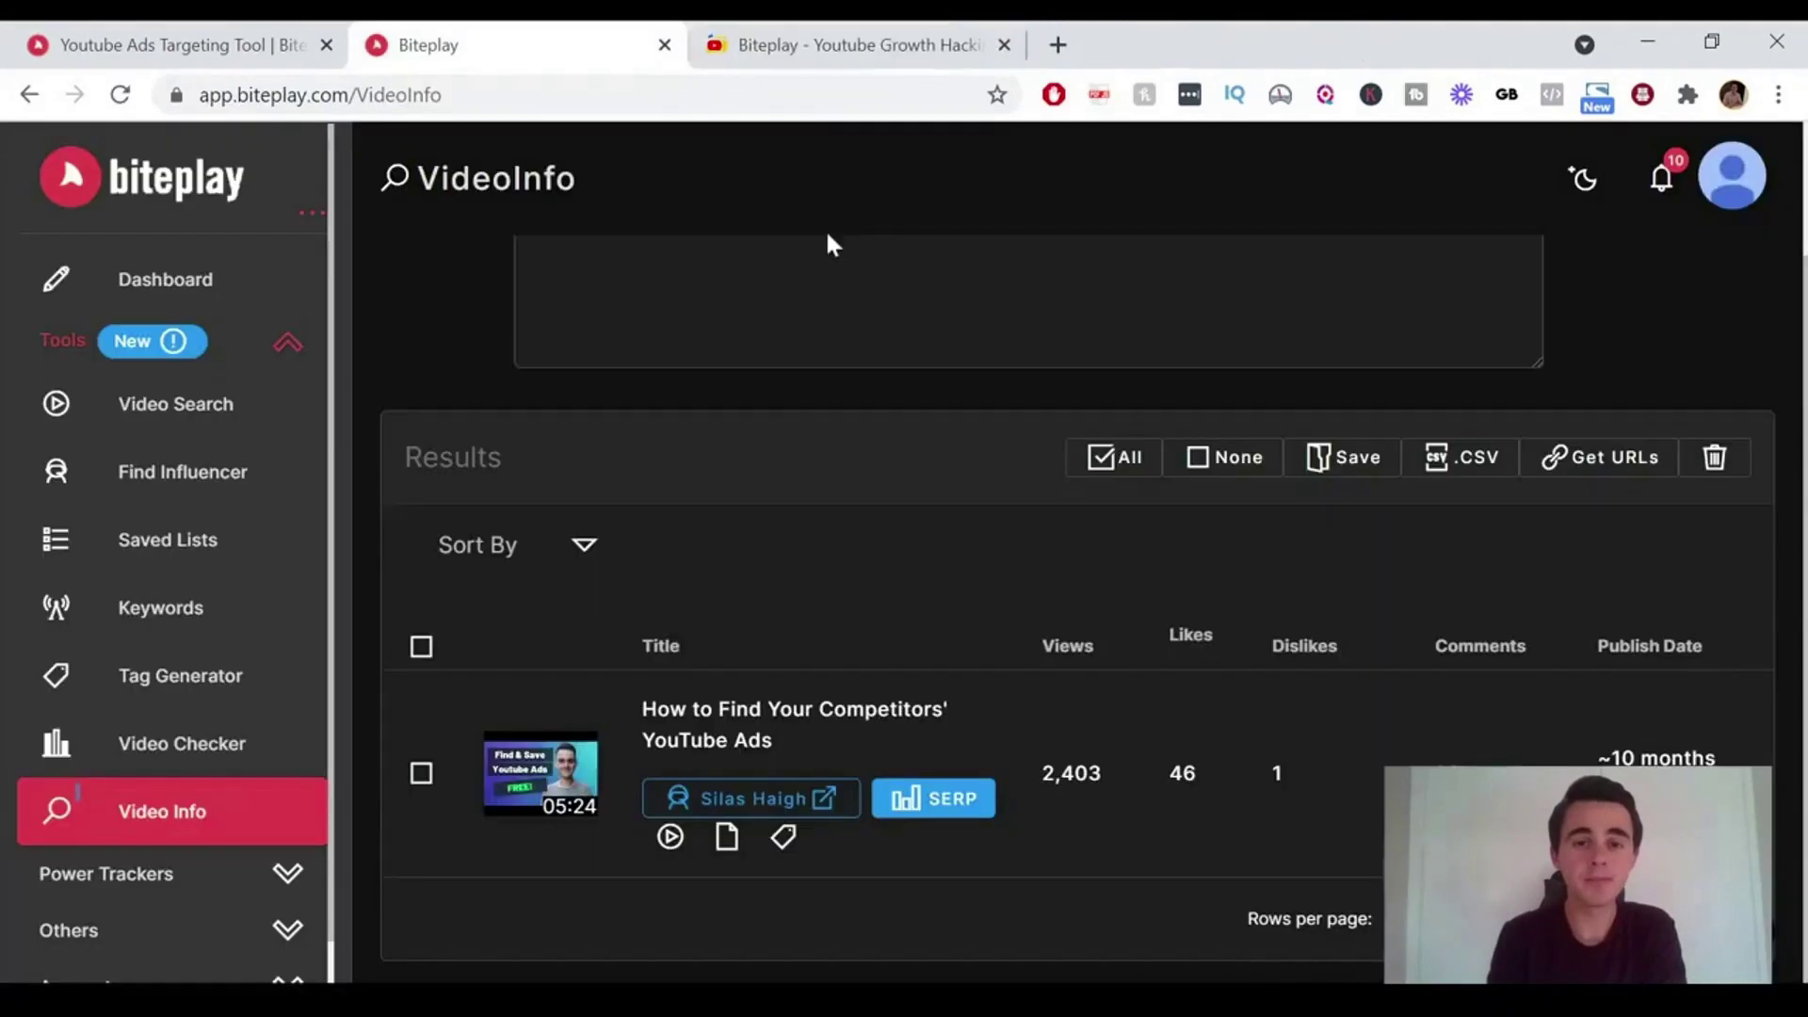
- Expand the Power Trackers group and view the Topic Tracker and Conversion Tracking pages
left_click(295, 862)
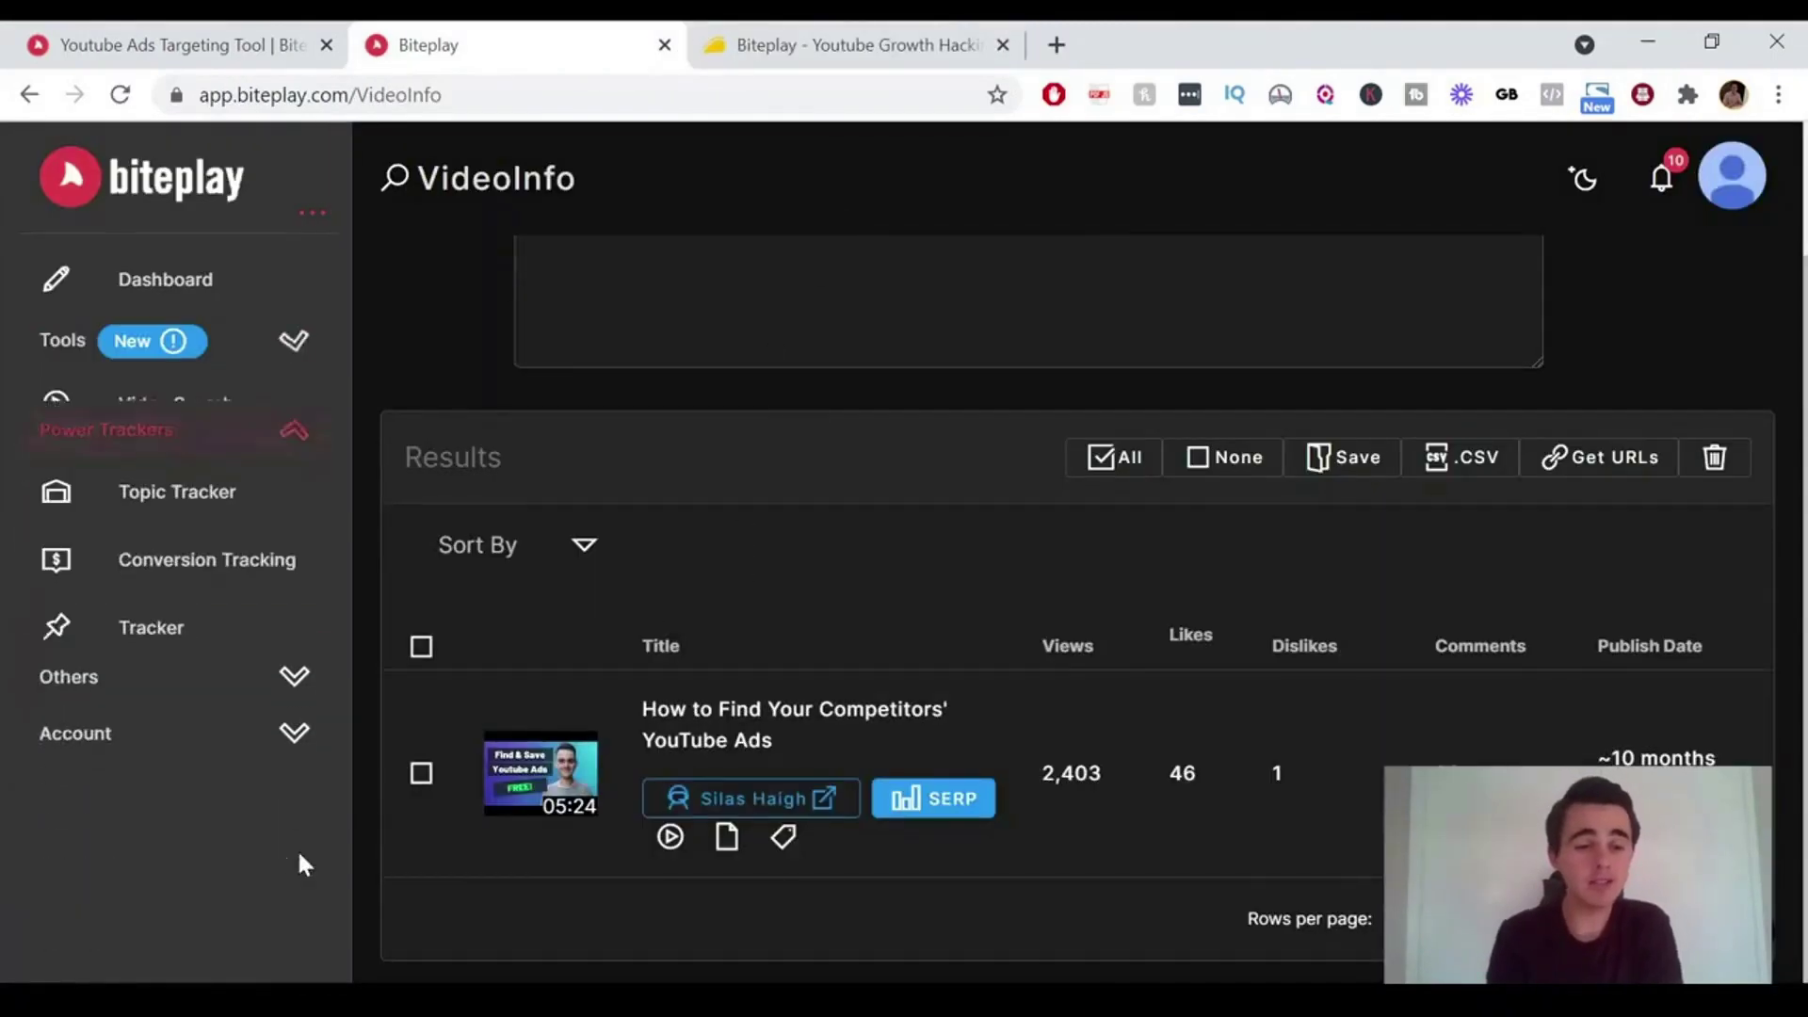
left_click(184, 474)
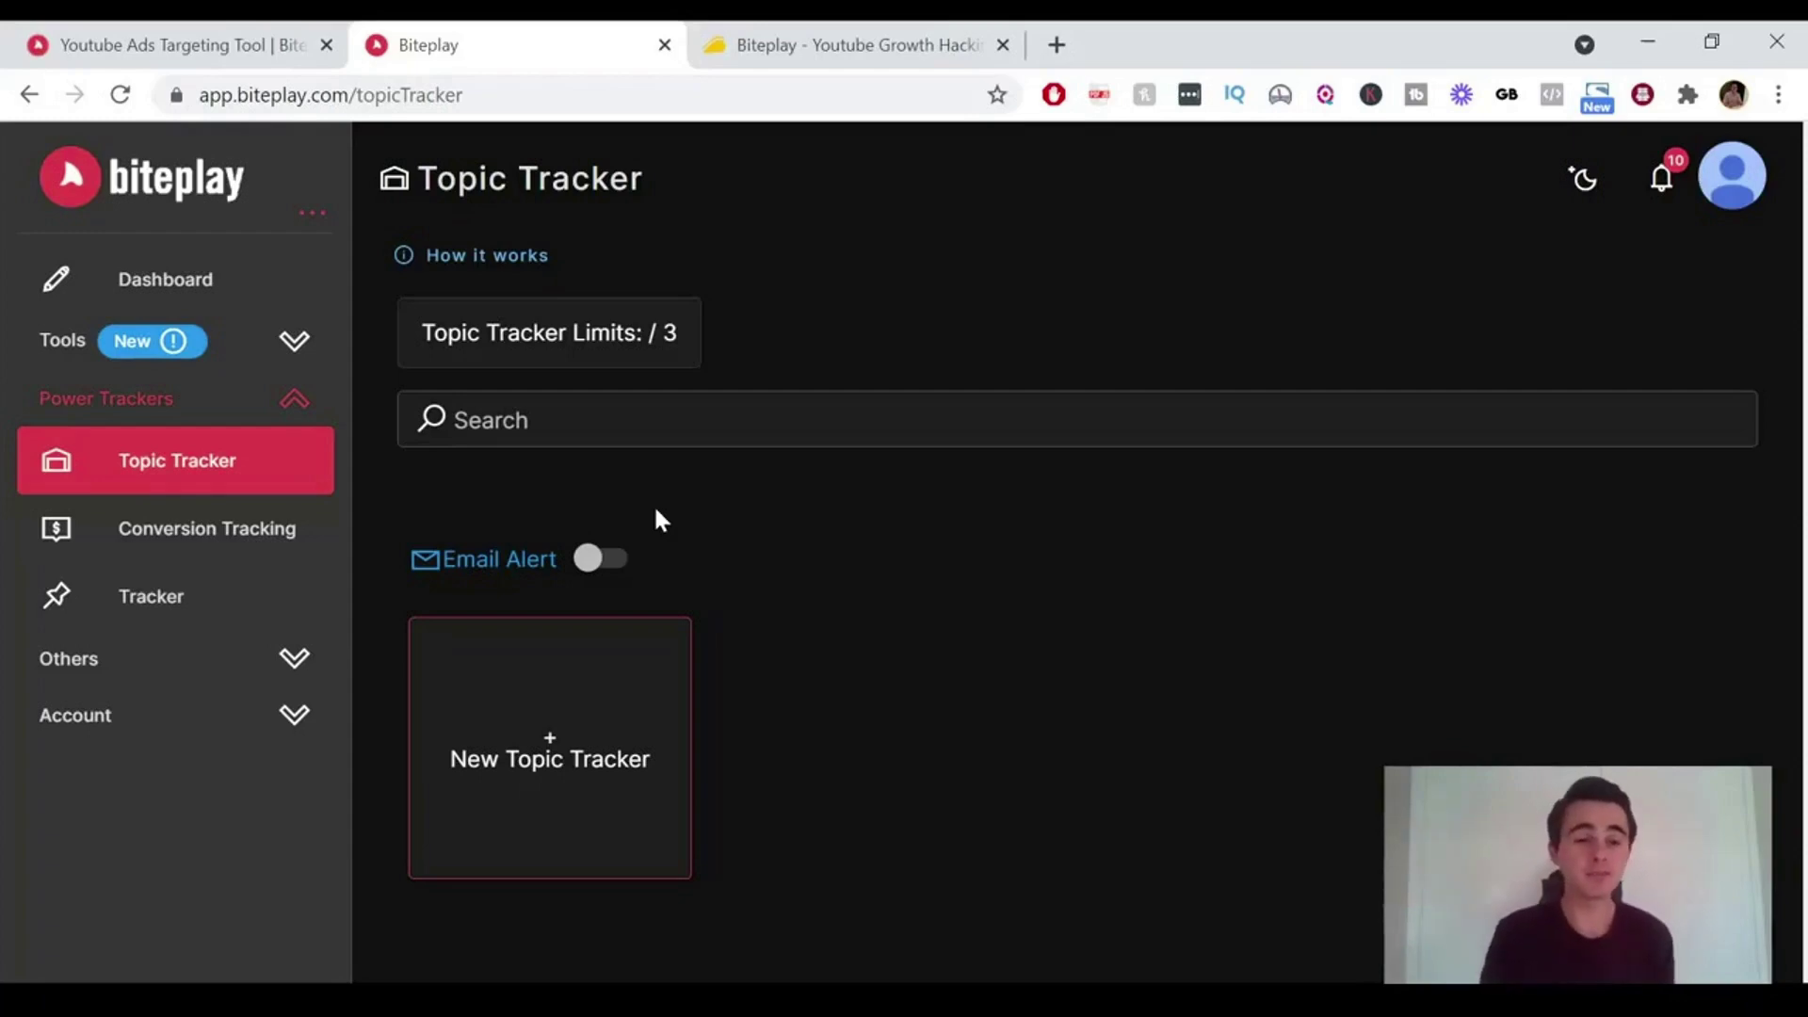
left_click(188, 563)
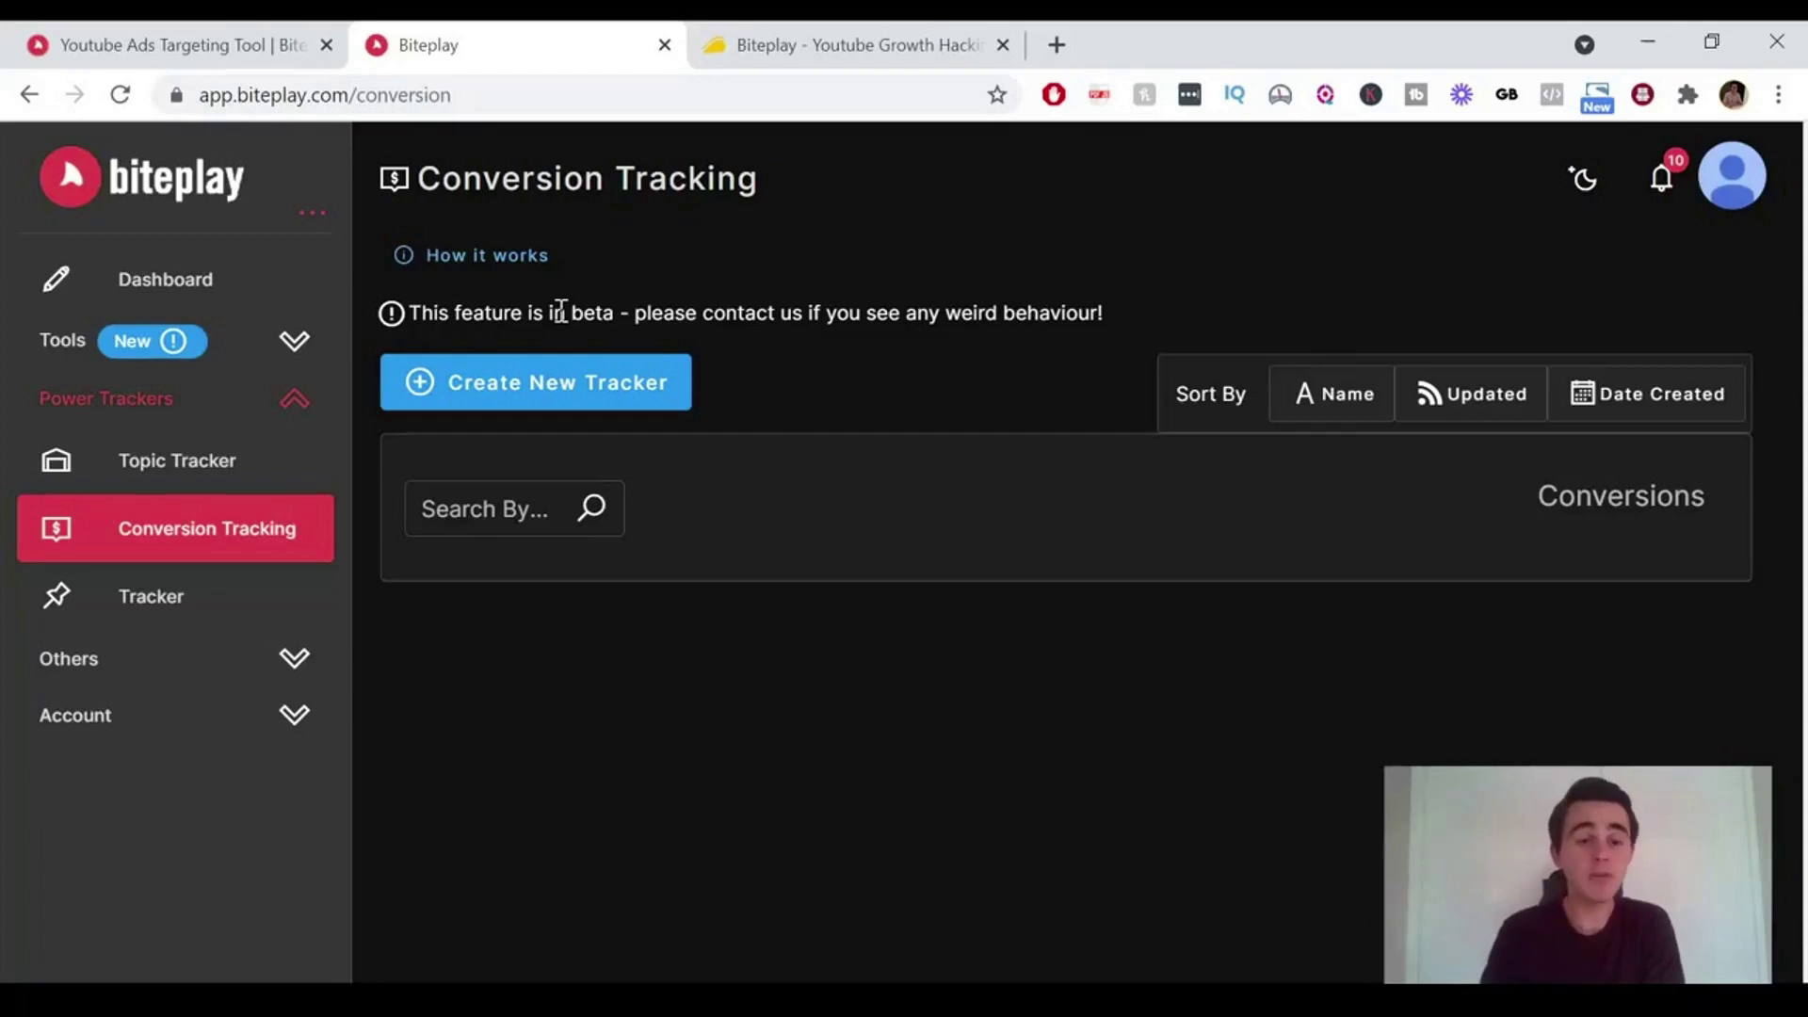
- Open the tracked channel from the Tracker page and review its profile, recent metrics and Views chart
left_click(106, 604)
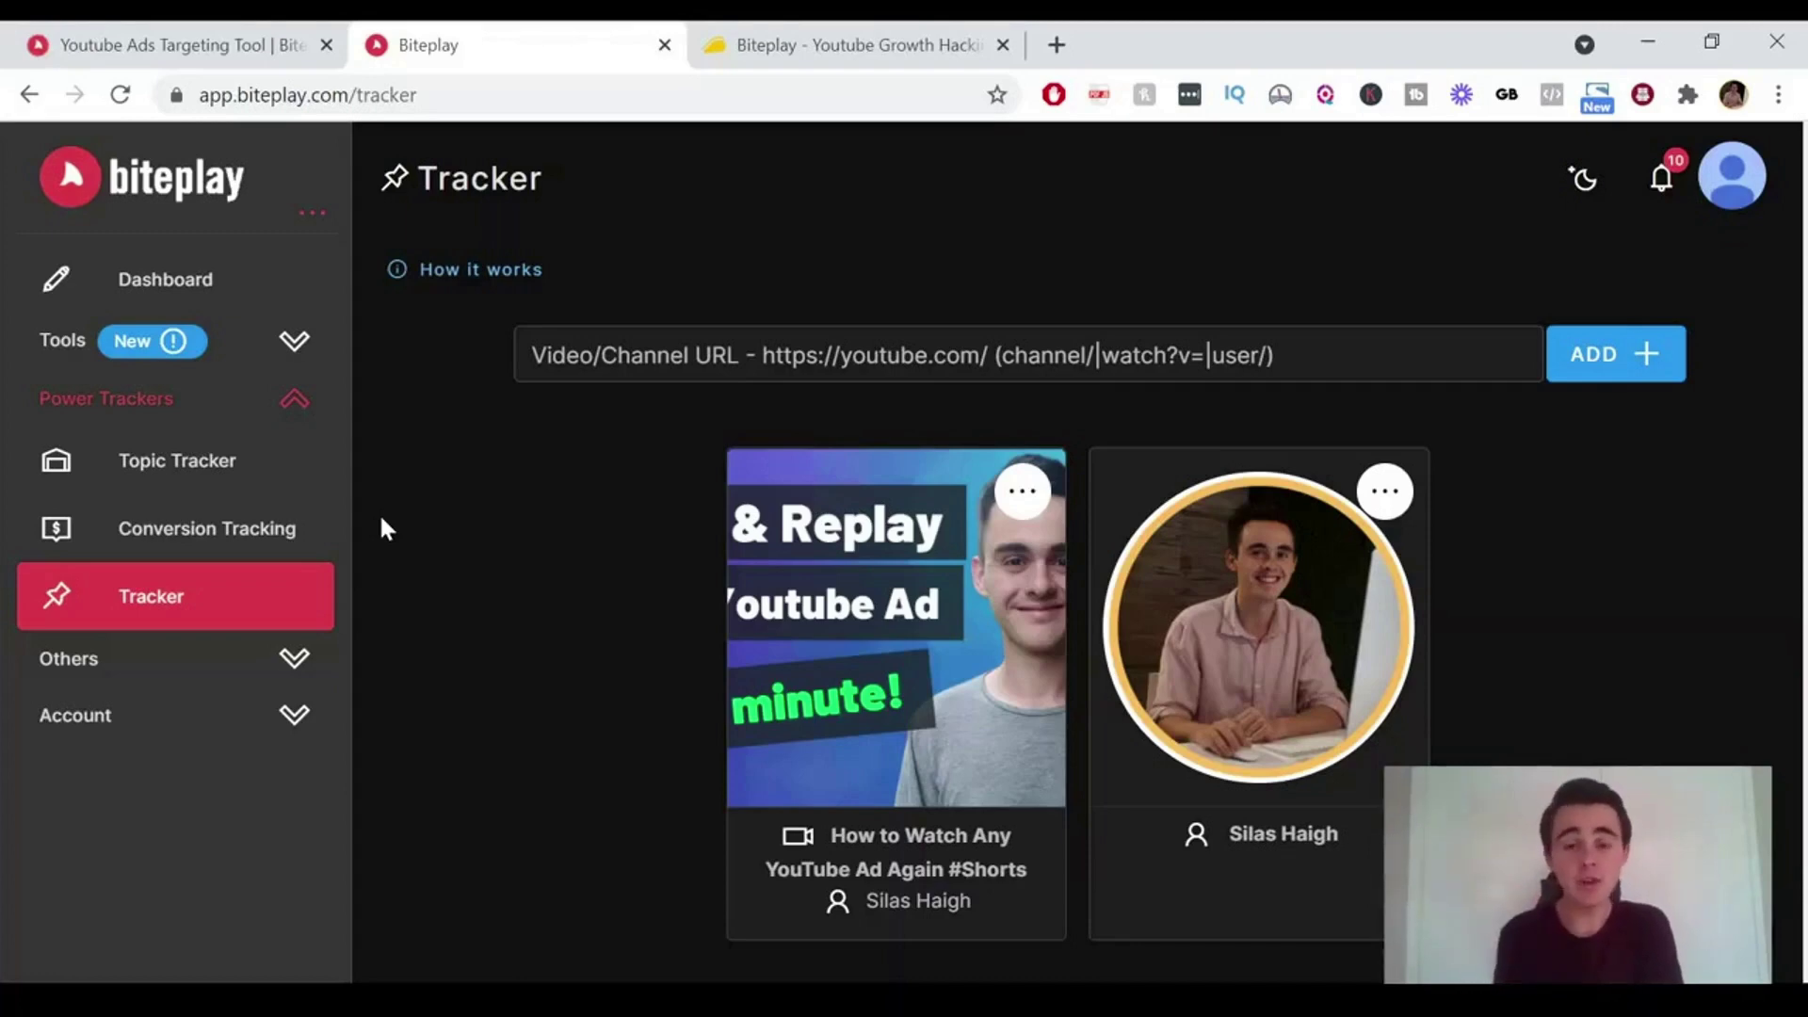
left_click(1253, 678)
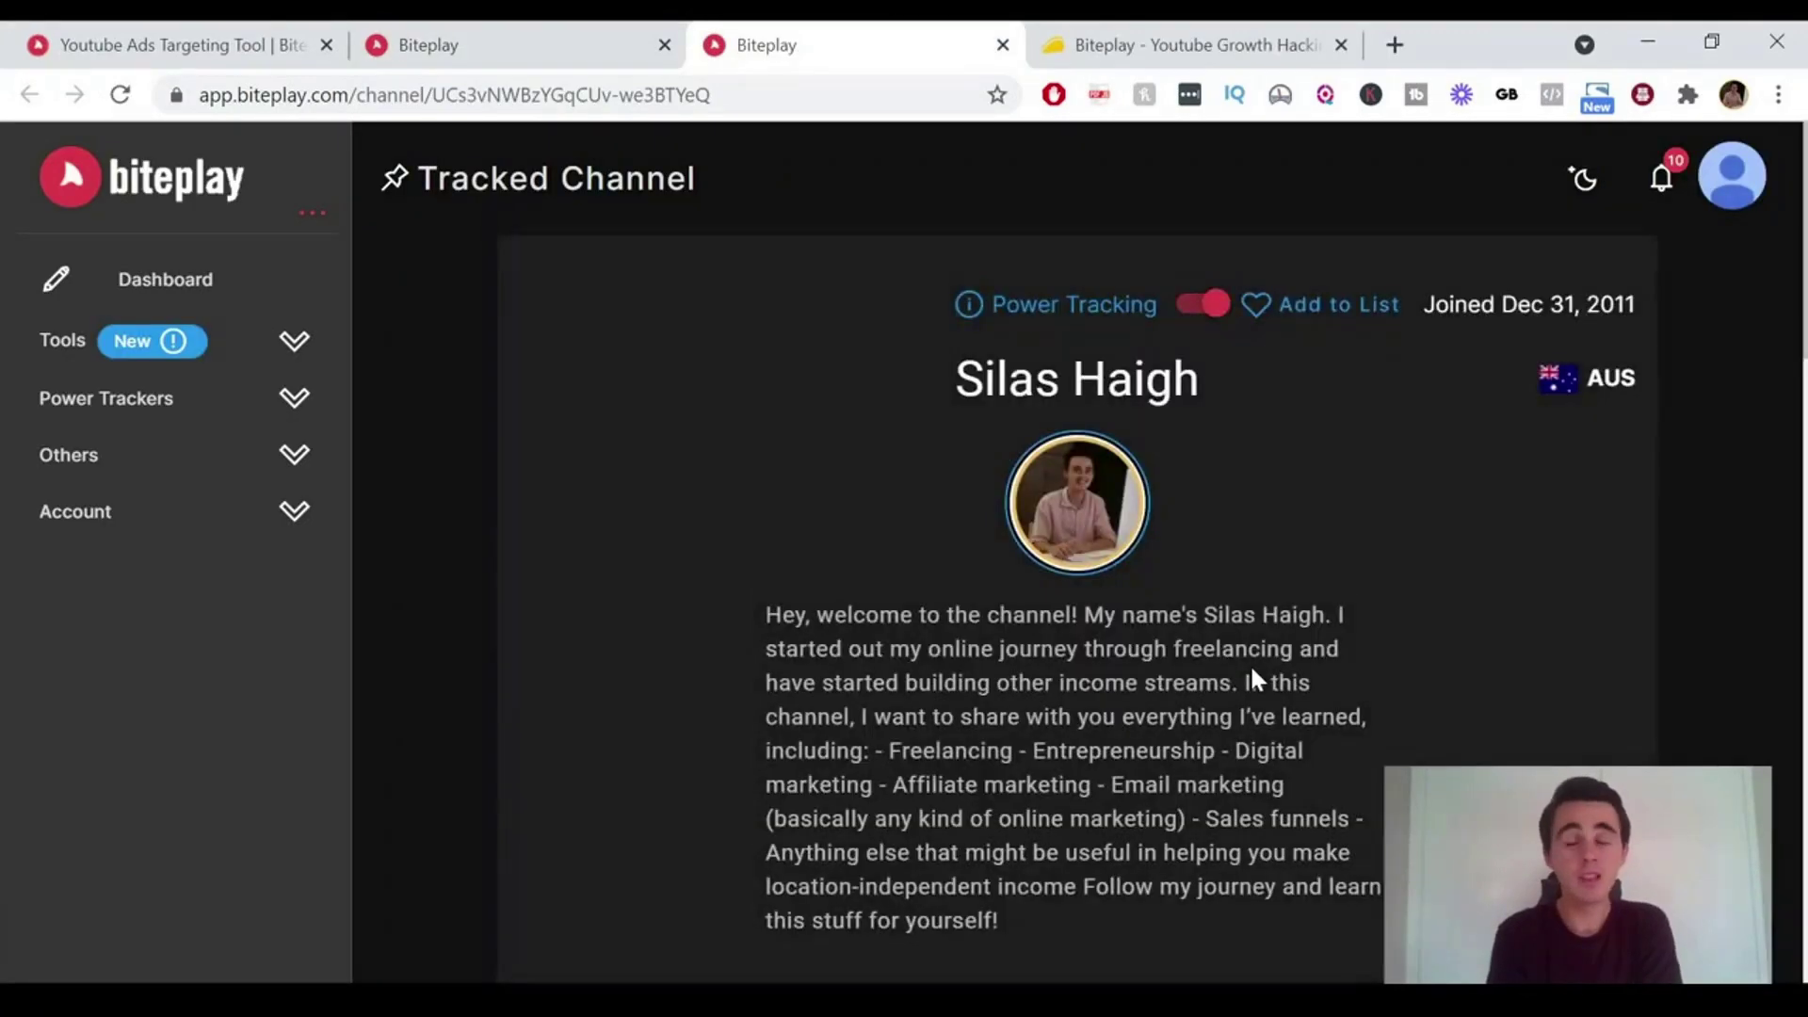
scroll(1253, 671, "down", 1)
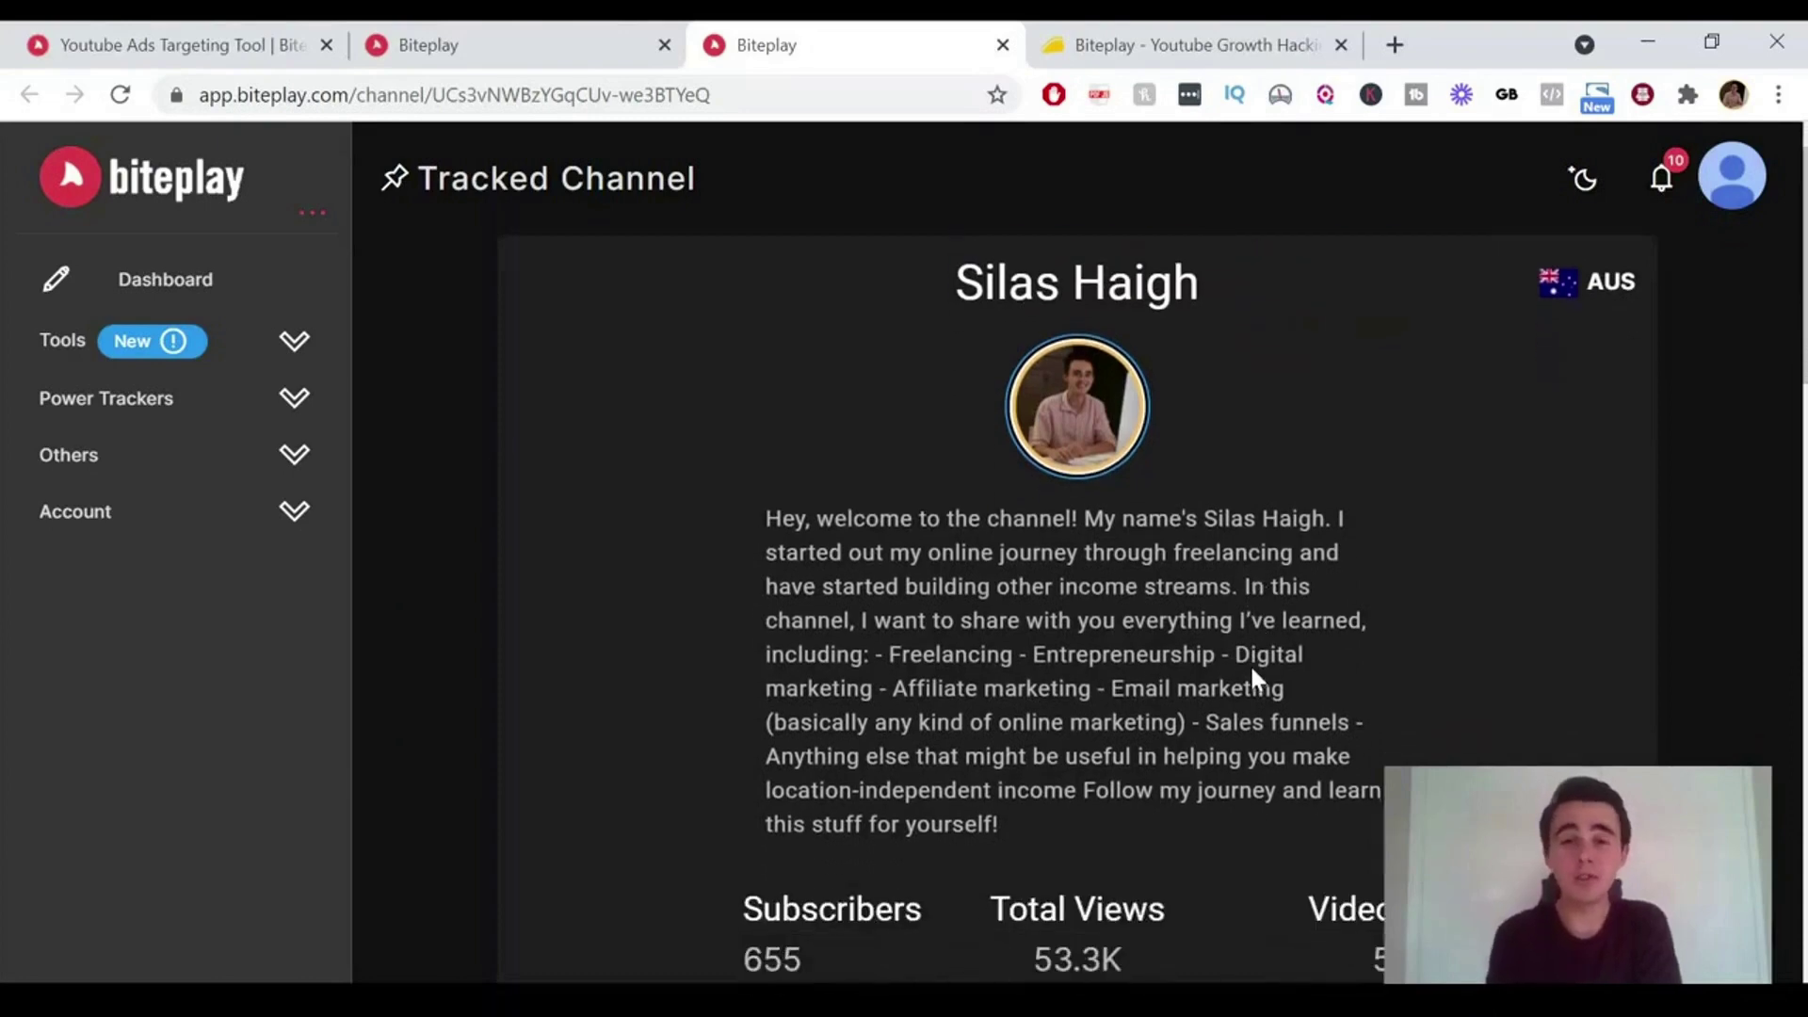
scroll(1028, 535, "down", 5)
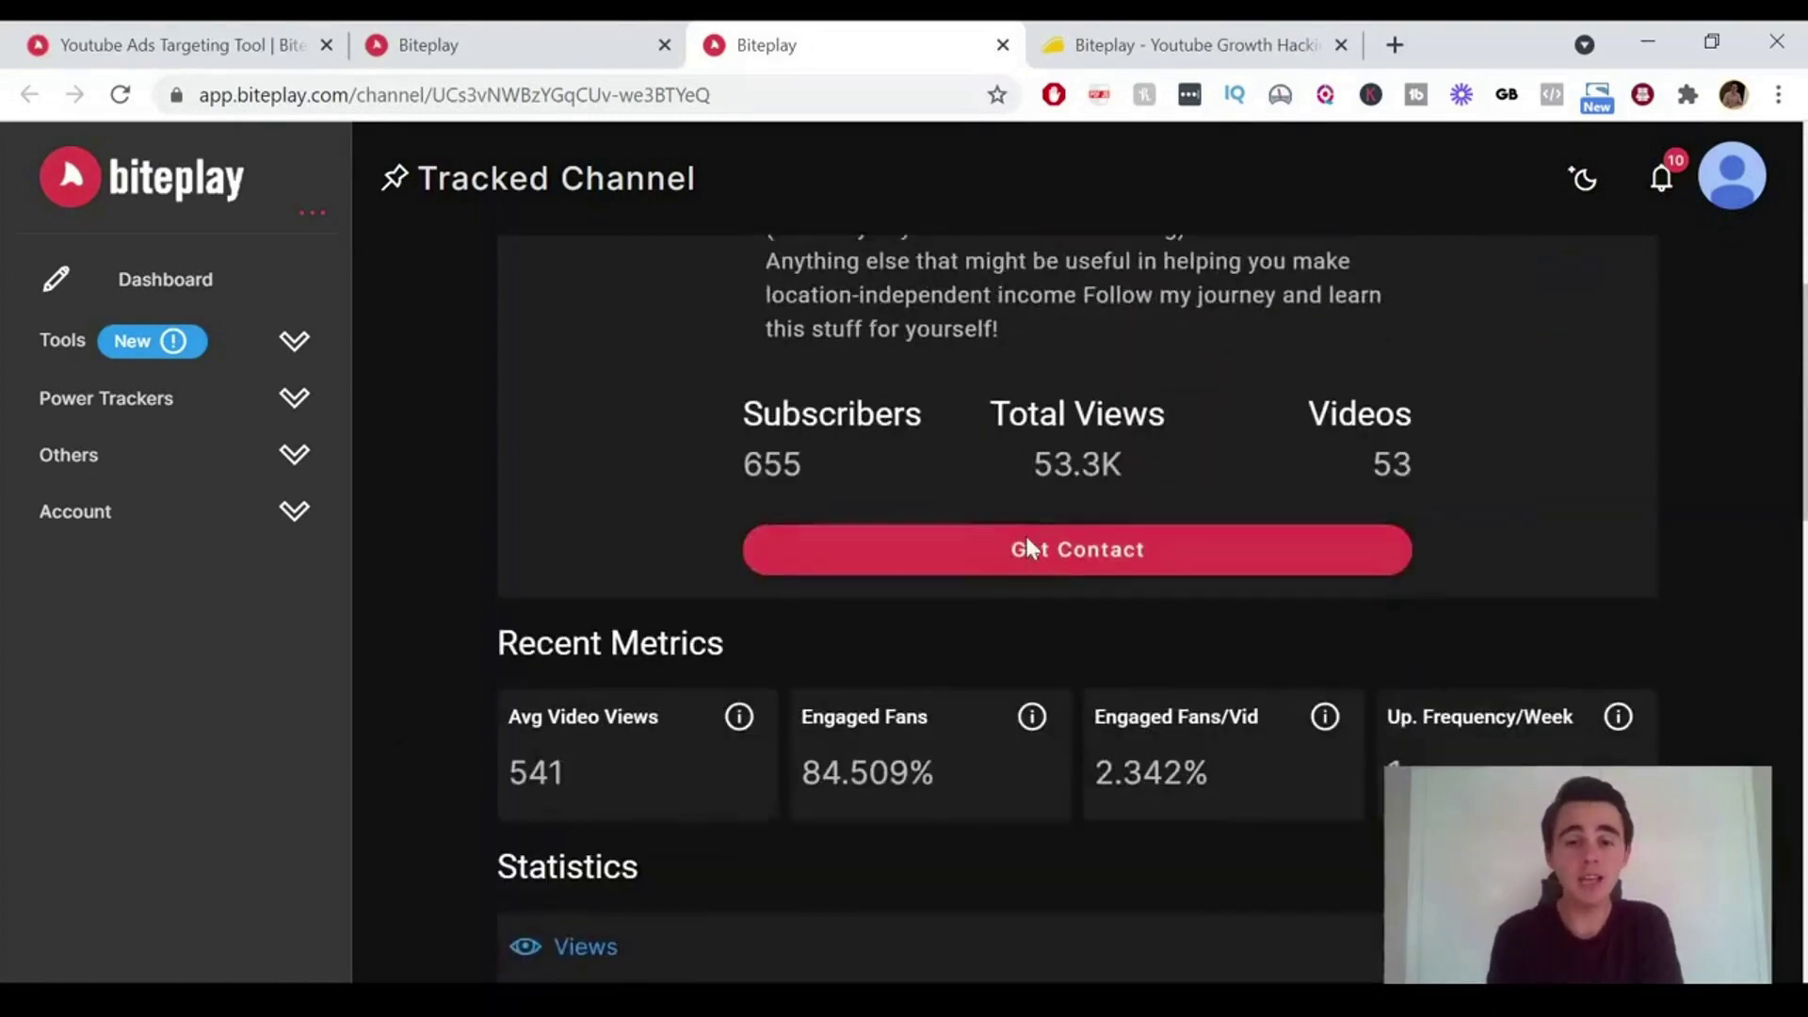
scroll(1433, 412, "down", 2)
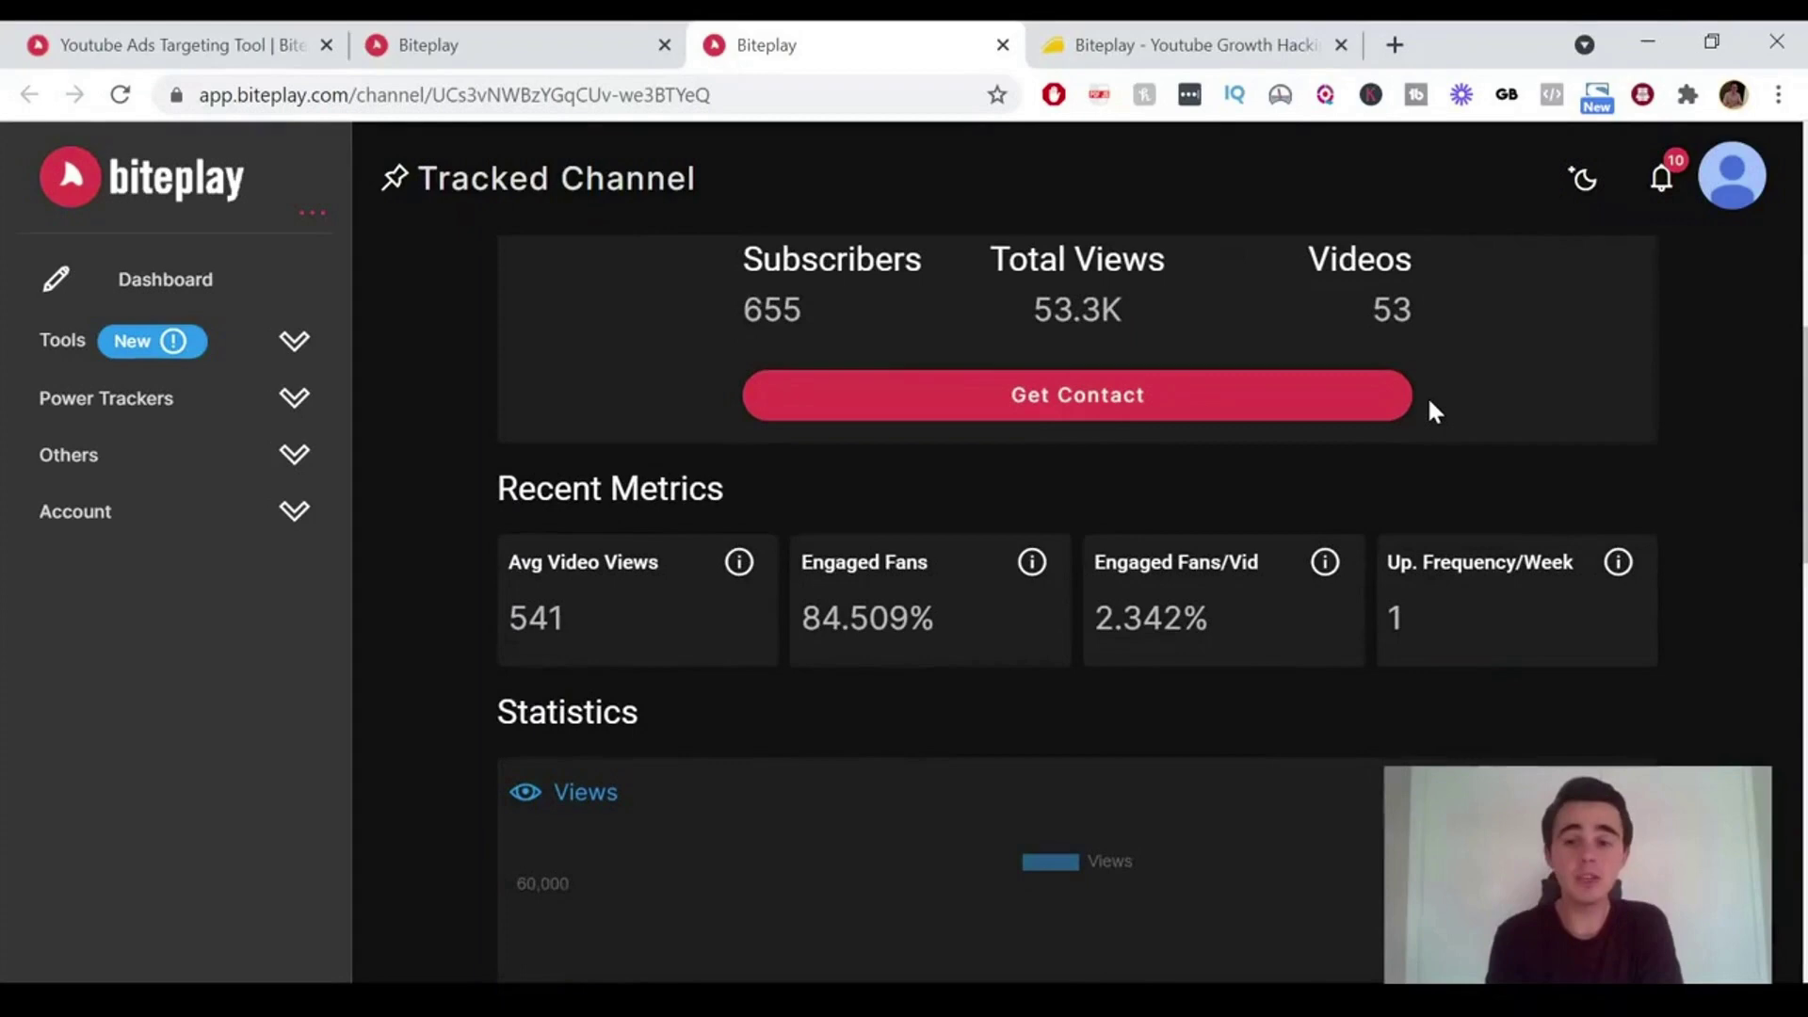
scroll(1122, 533, "down", 1)
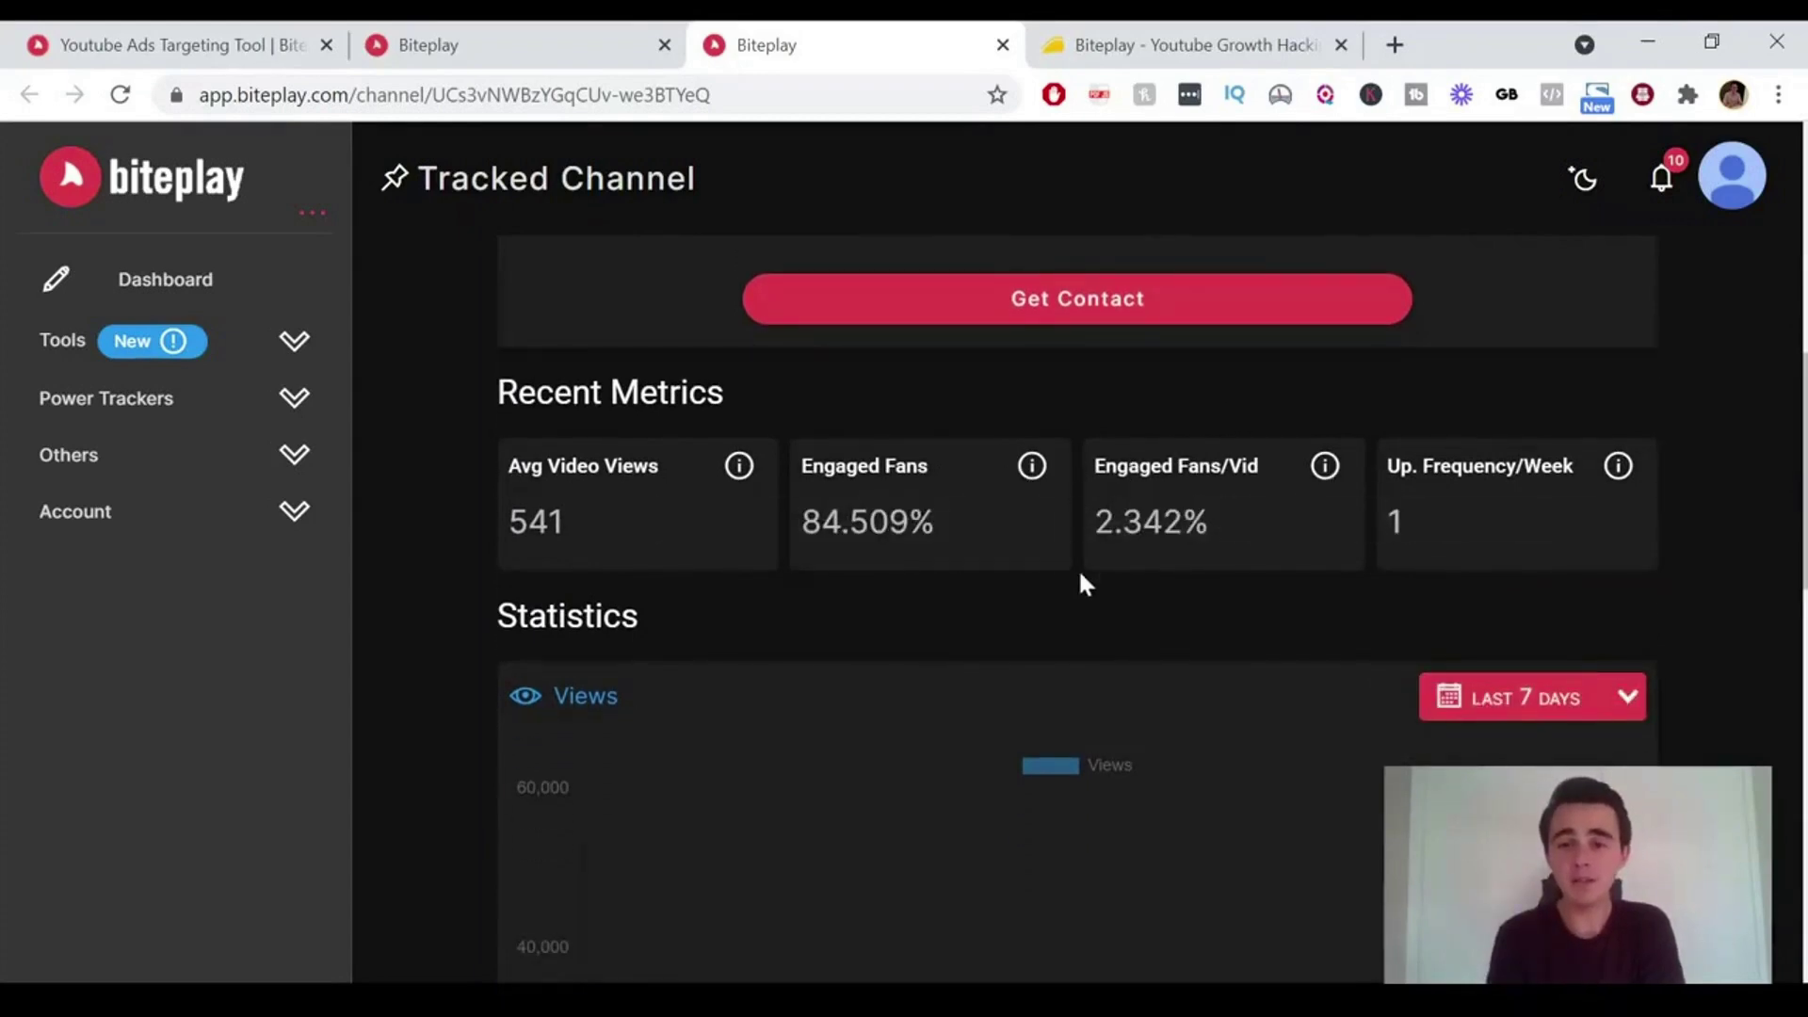
scroll(1082, 581, "down", 1)
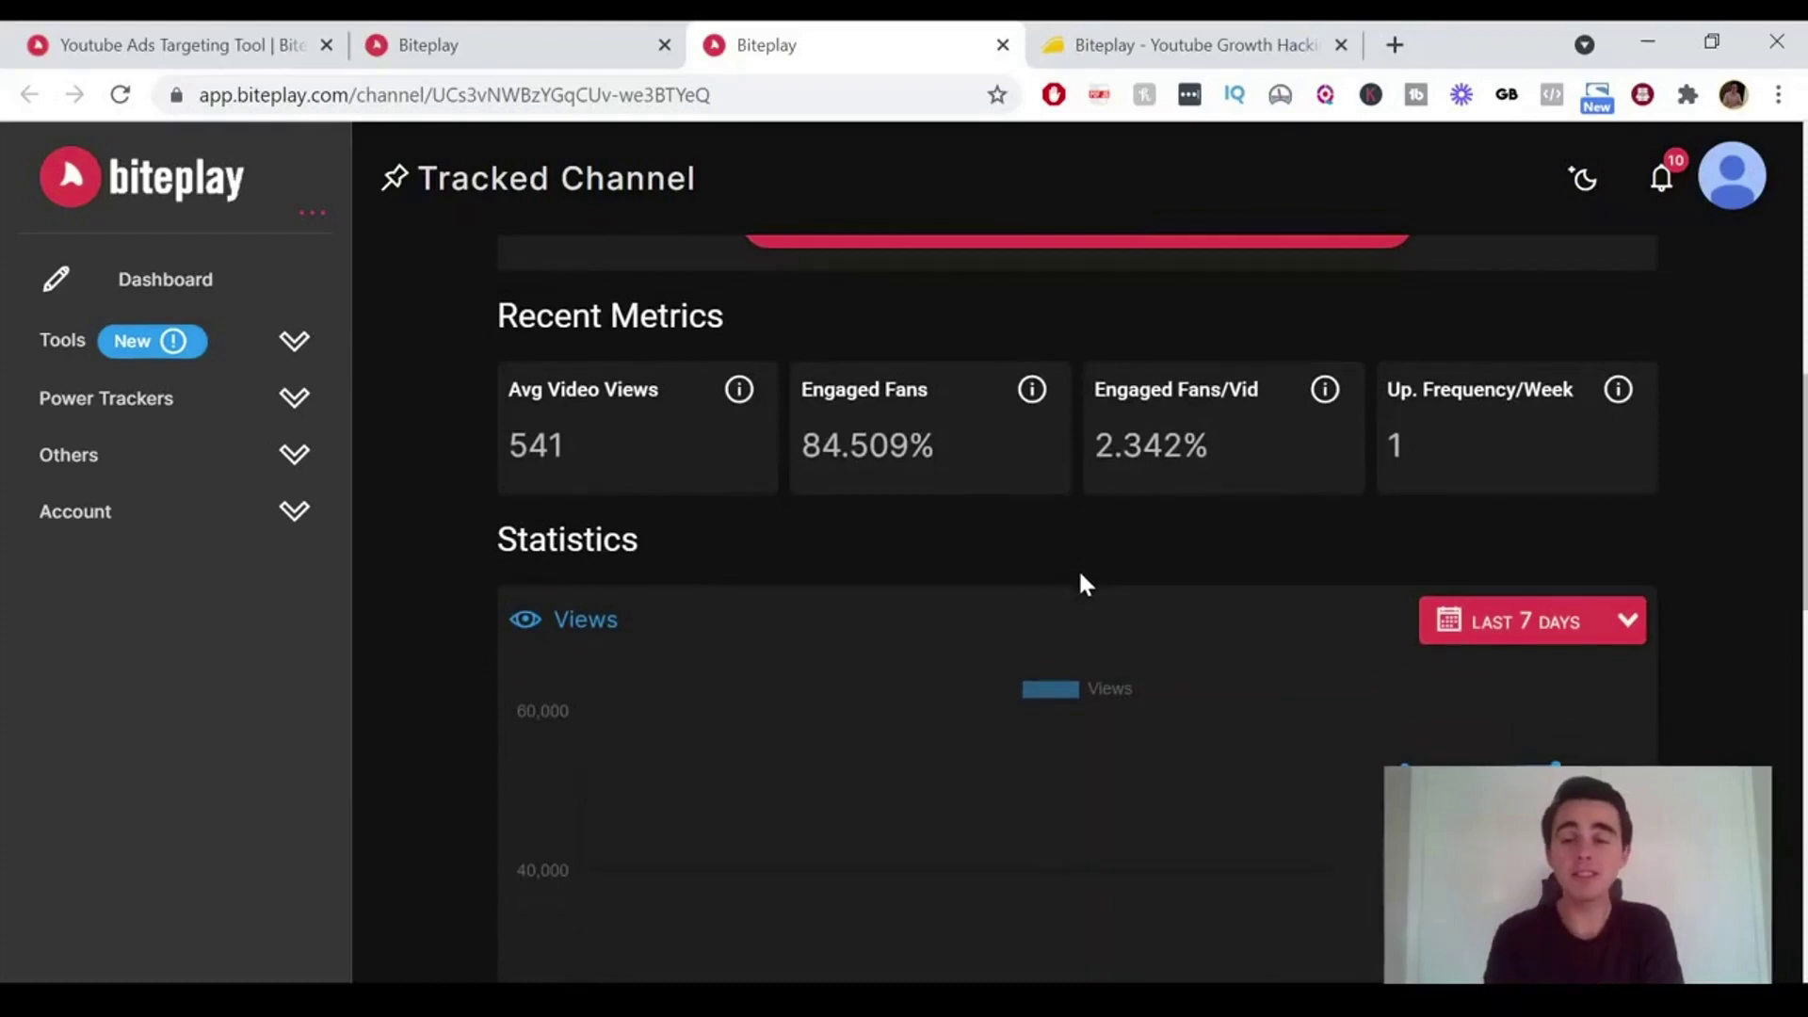
scroll(1084, 584, "down", 2)
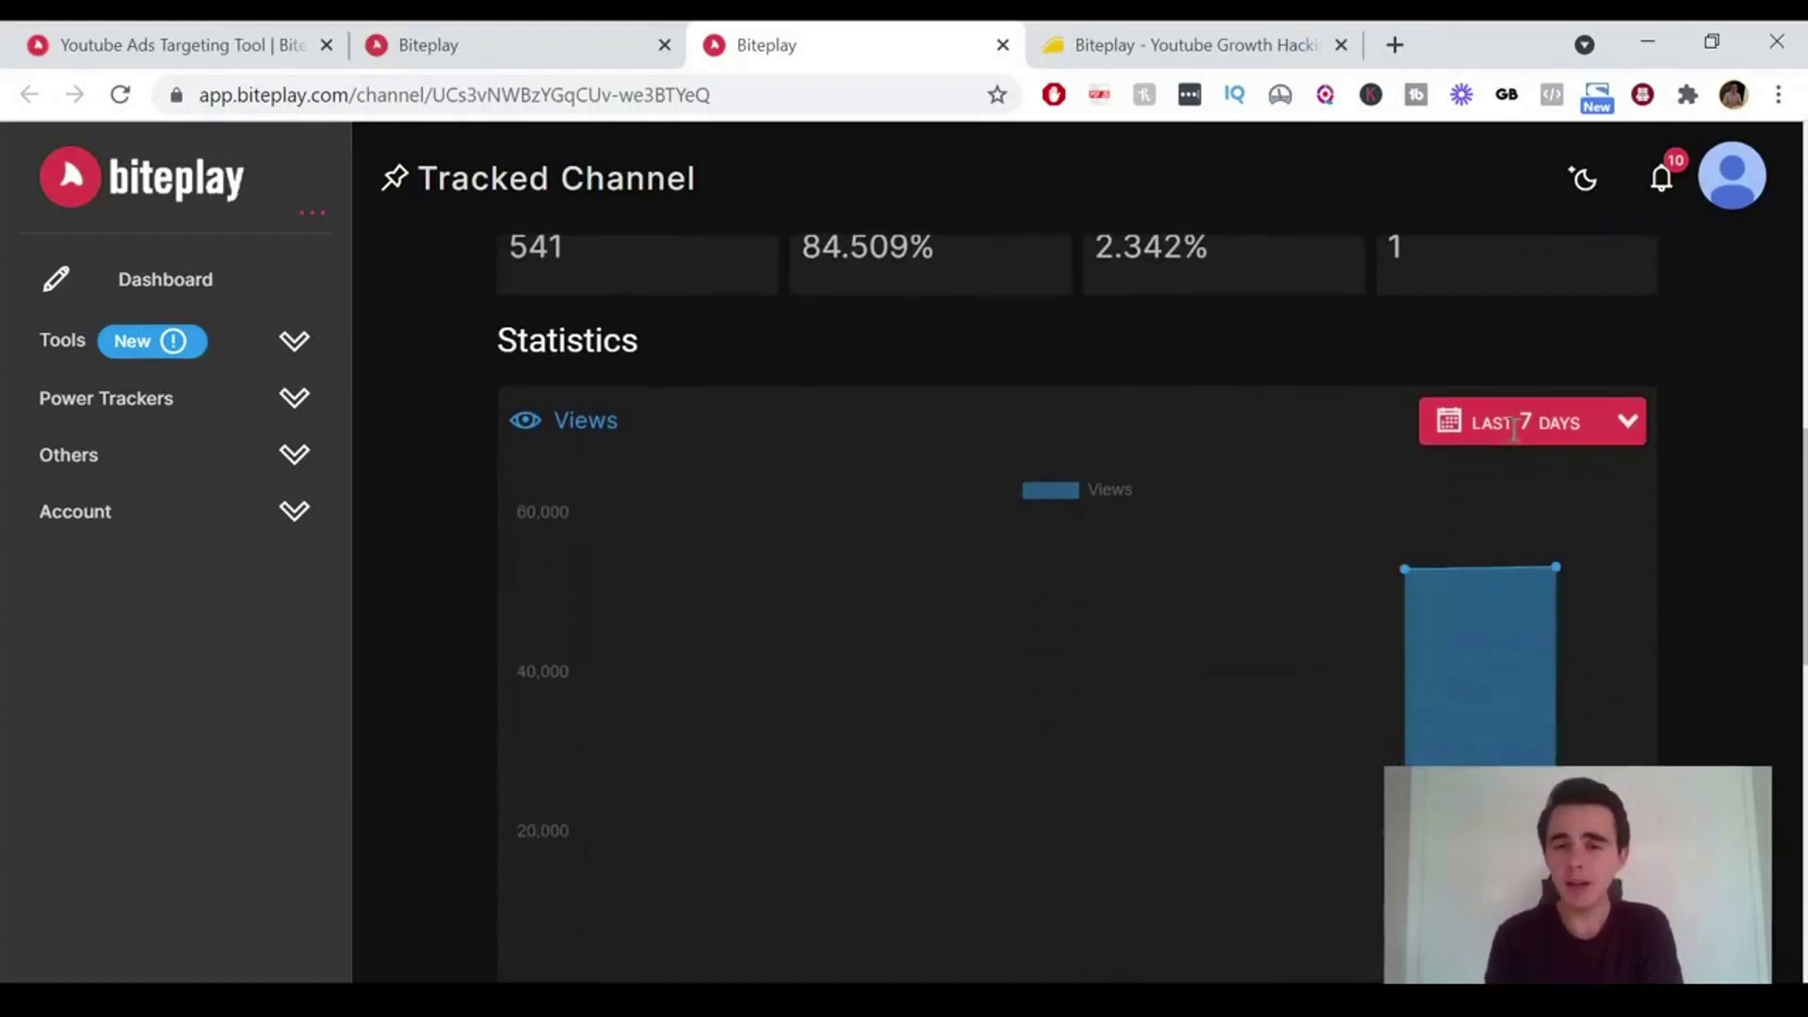
scroll(1514, 428, "down", 1)
scroll(1412, 396, "up", 1)
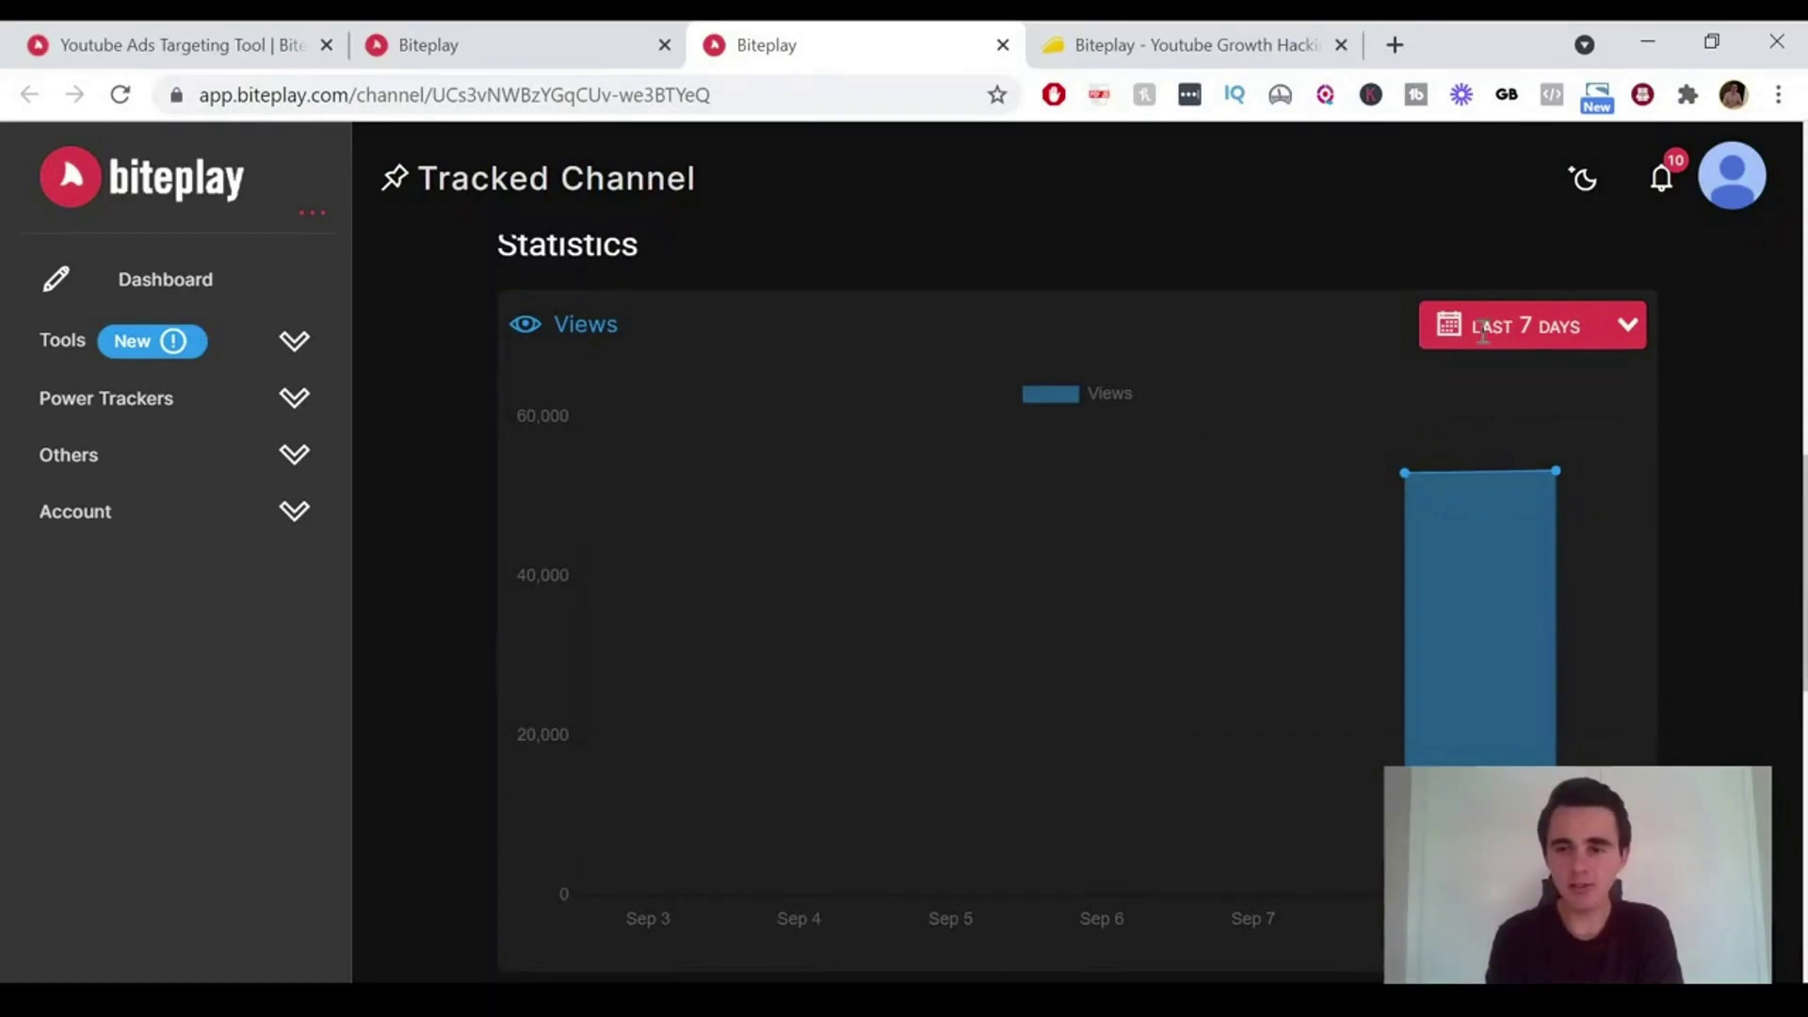
- Set the channel's Views chart to Last 30 Days and look through the remaining statistics and recent videos
left_click(1526, 327)
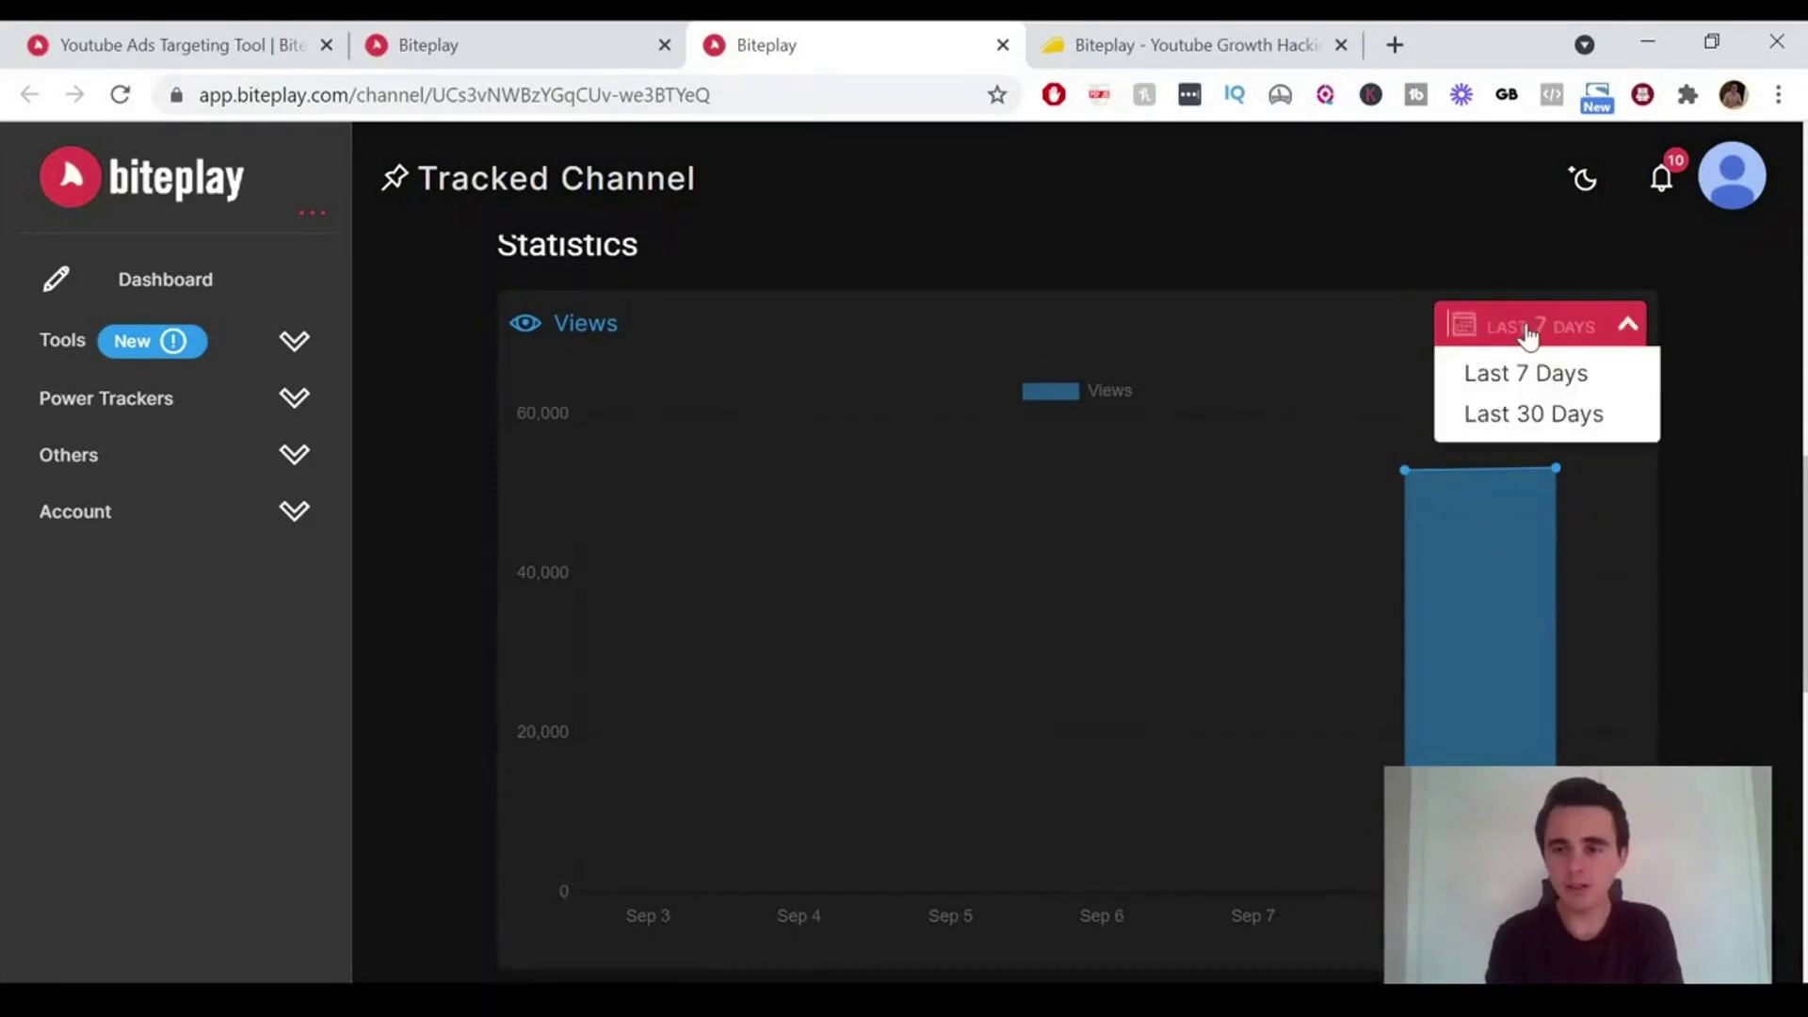
left_click(1529, 416)
scroll(1264, 492, "down", 1)
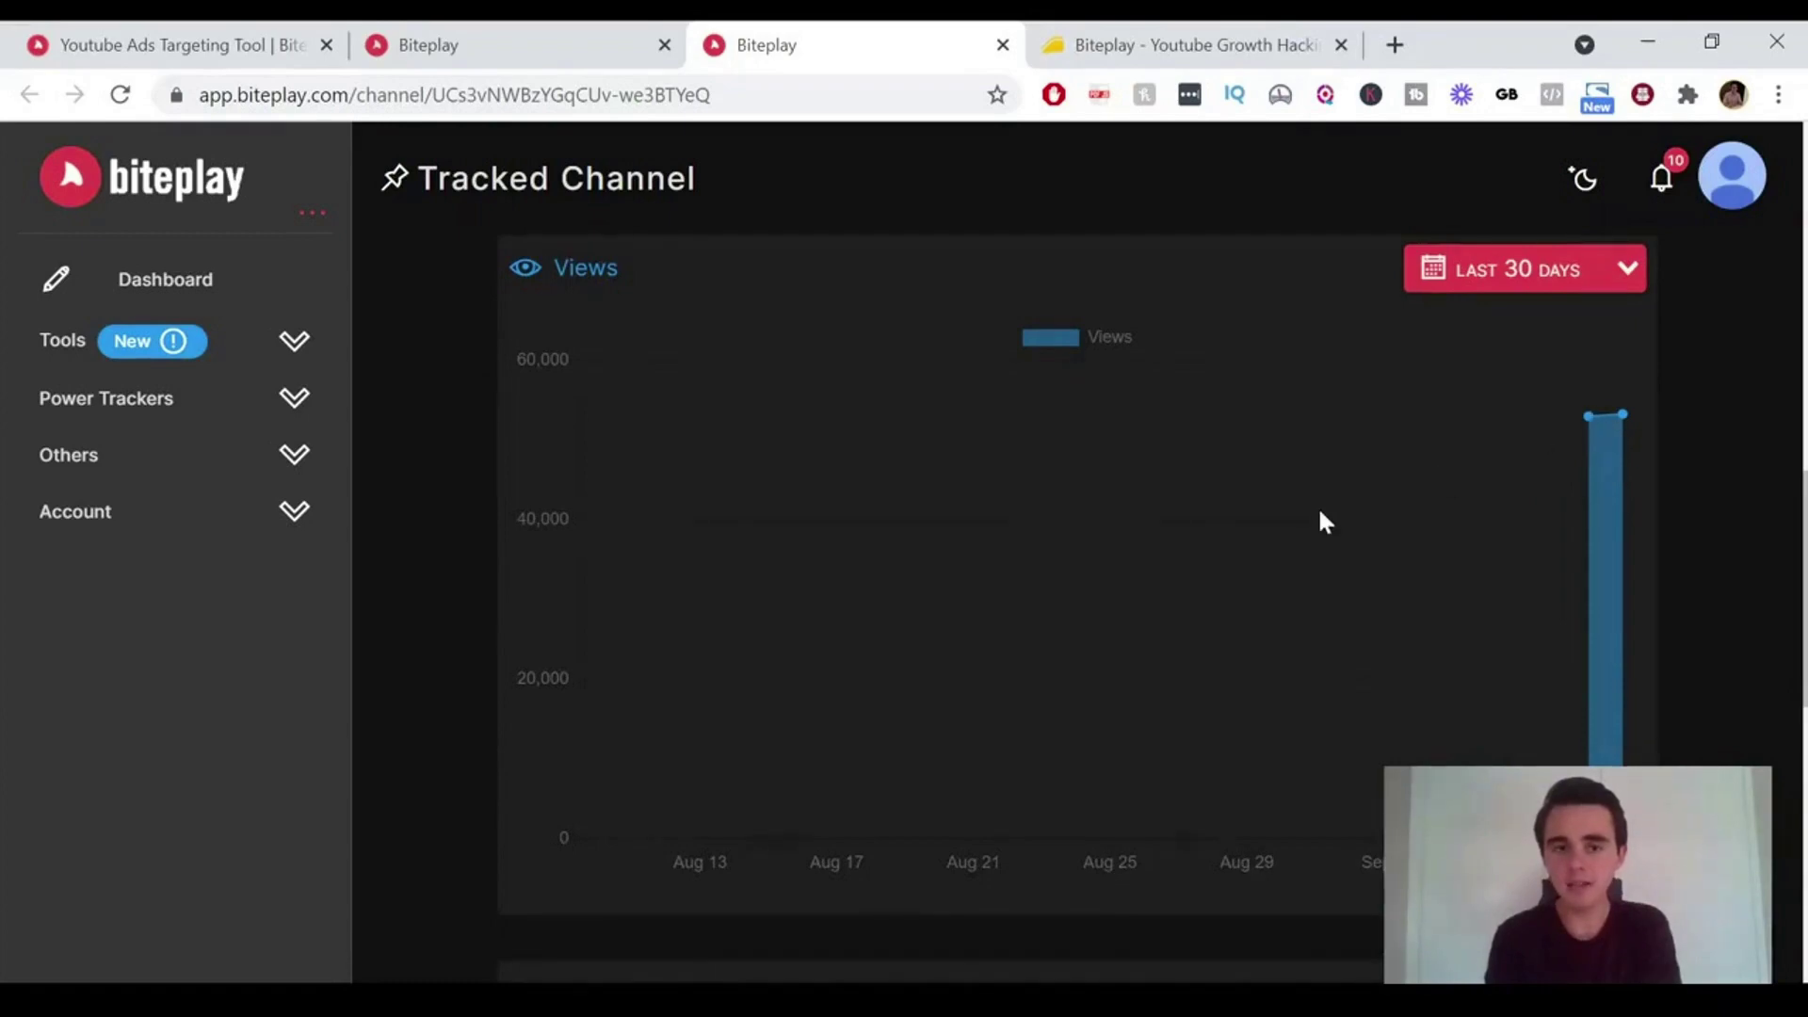
scroll(1319, 513, "down", 5)
scroll(1311, 682, "down", 6)
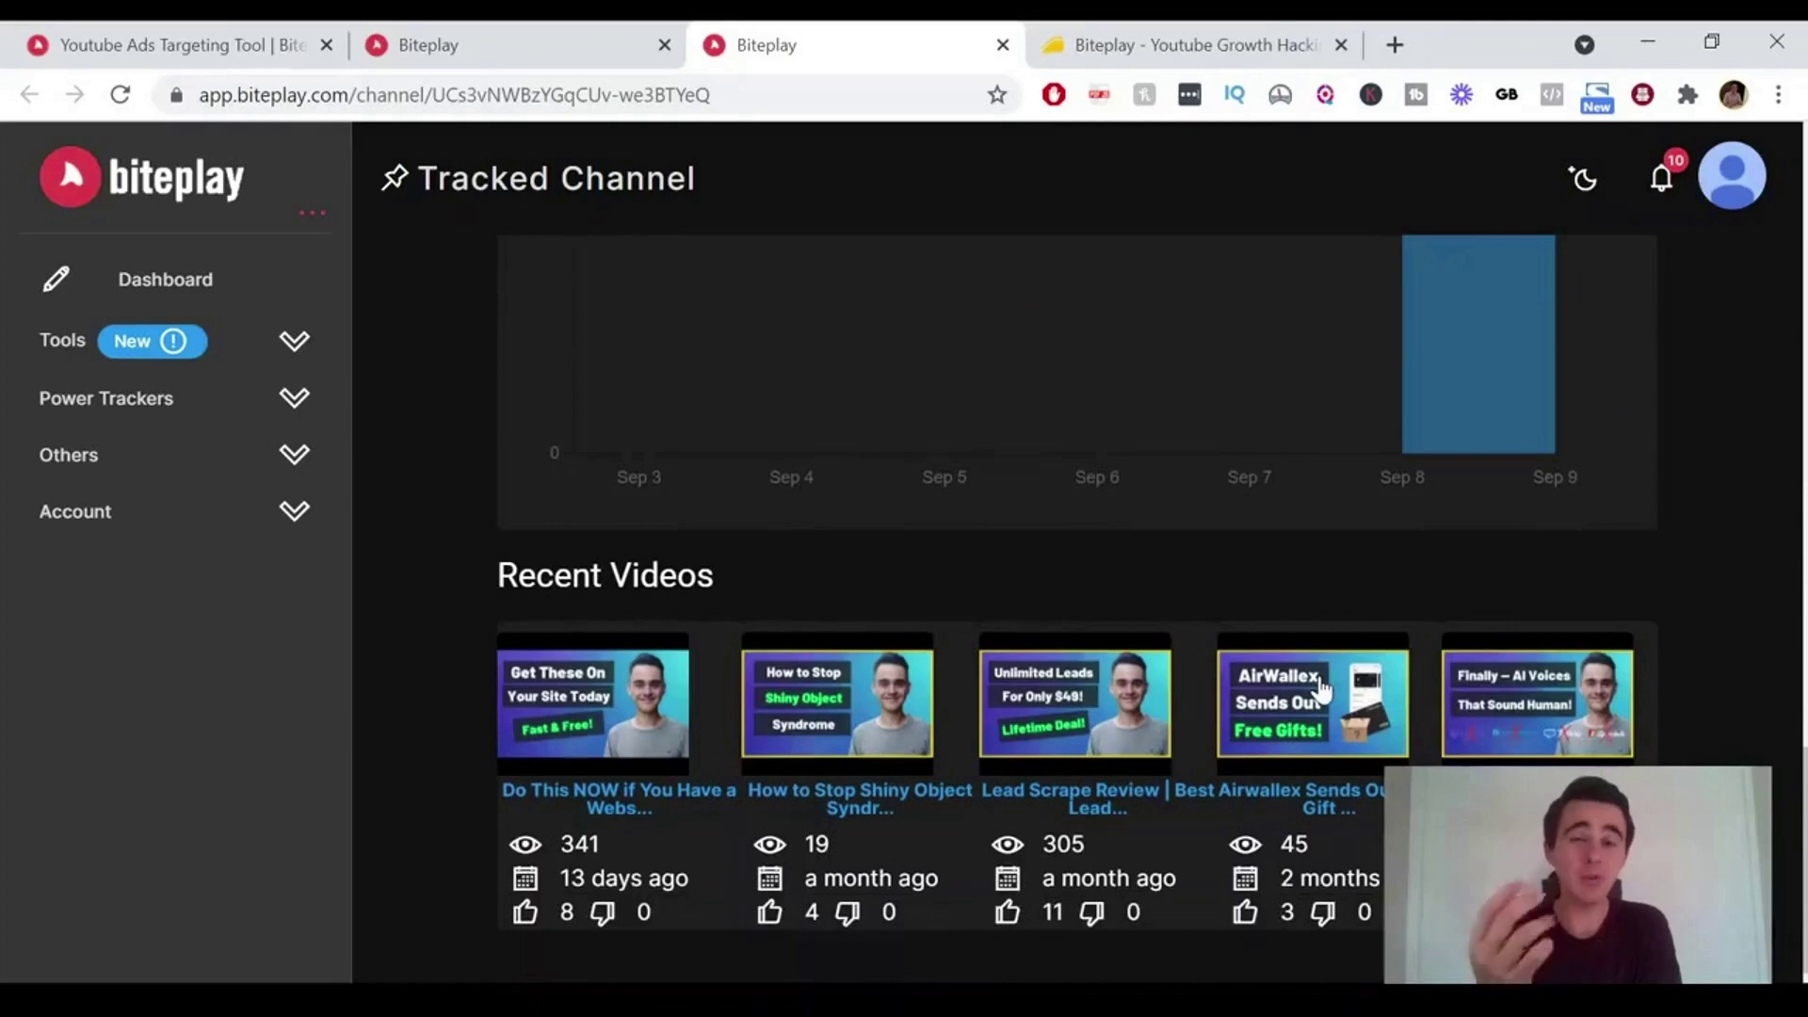
scroll(413, 753, "down", 1)
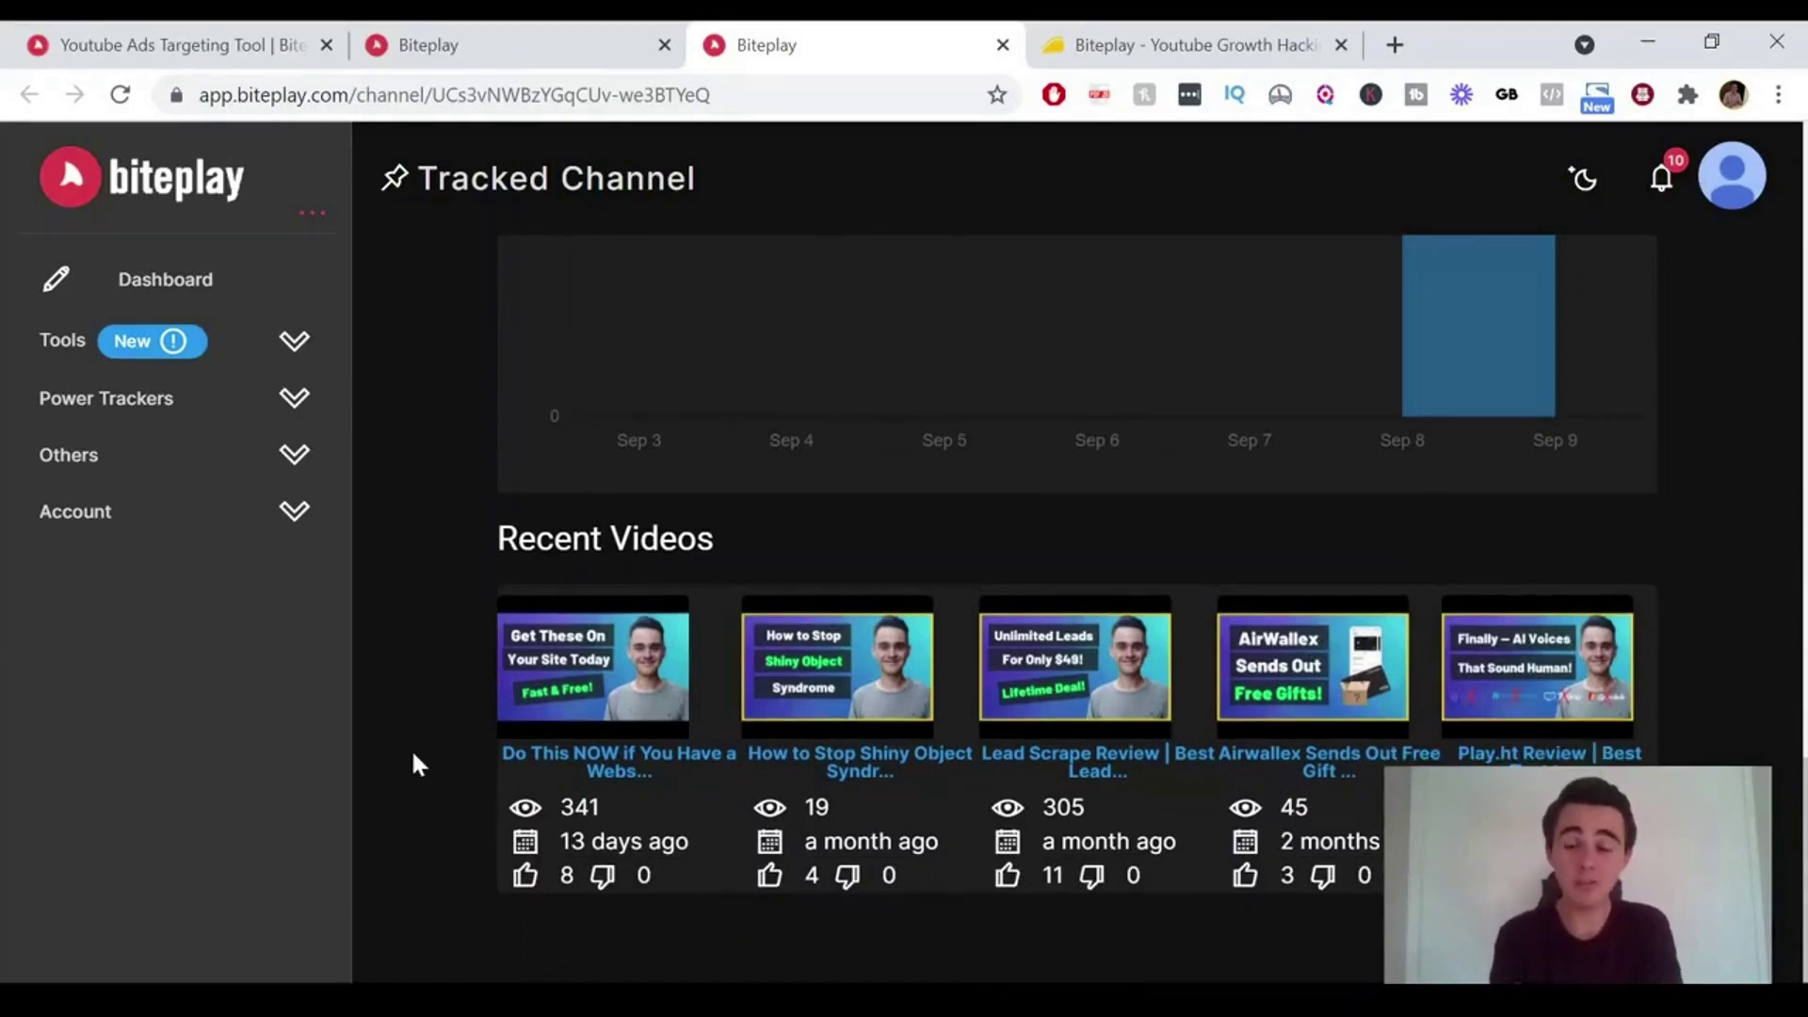
scroll(412, 764, "up", 12)
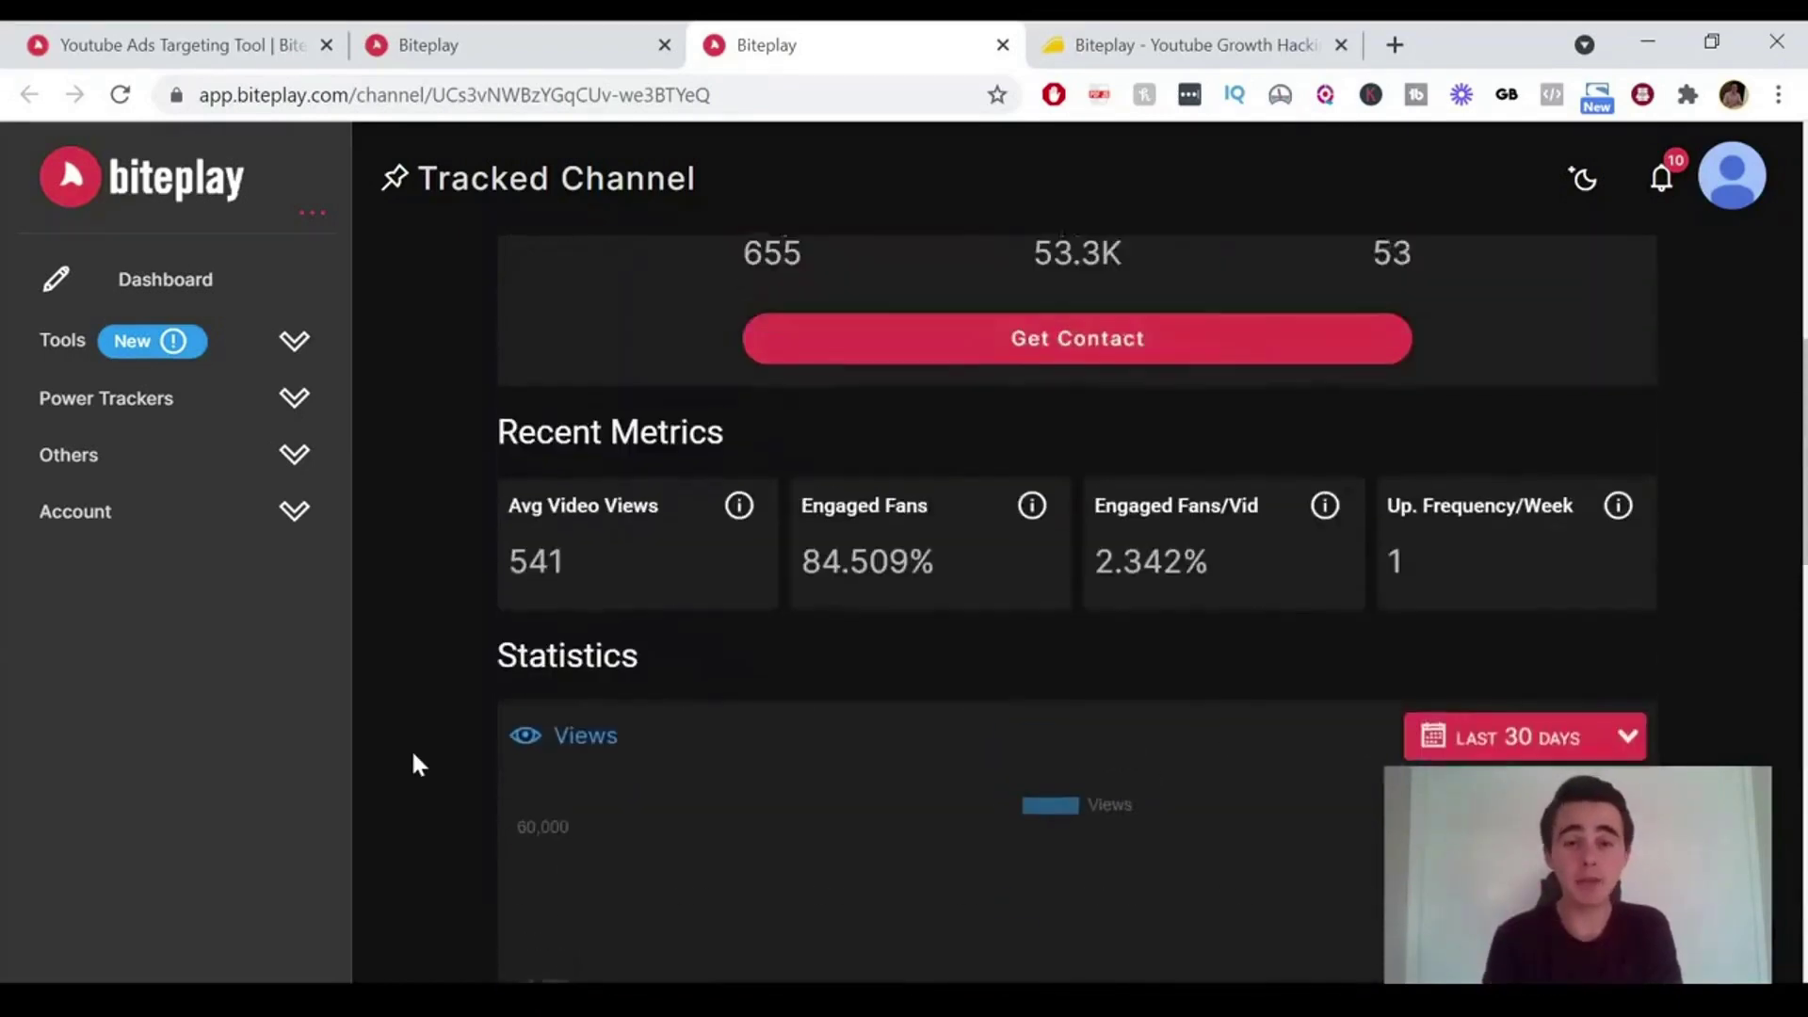
- Return to the Tracker page and open the tracked video "How to Watch Any YouTube Ad Again #Shorts"
left_click(415, 49)
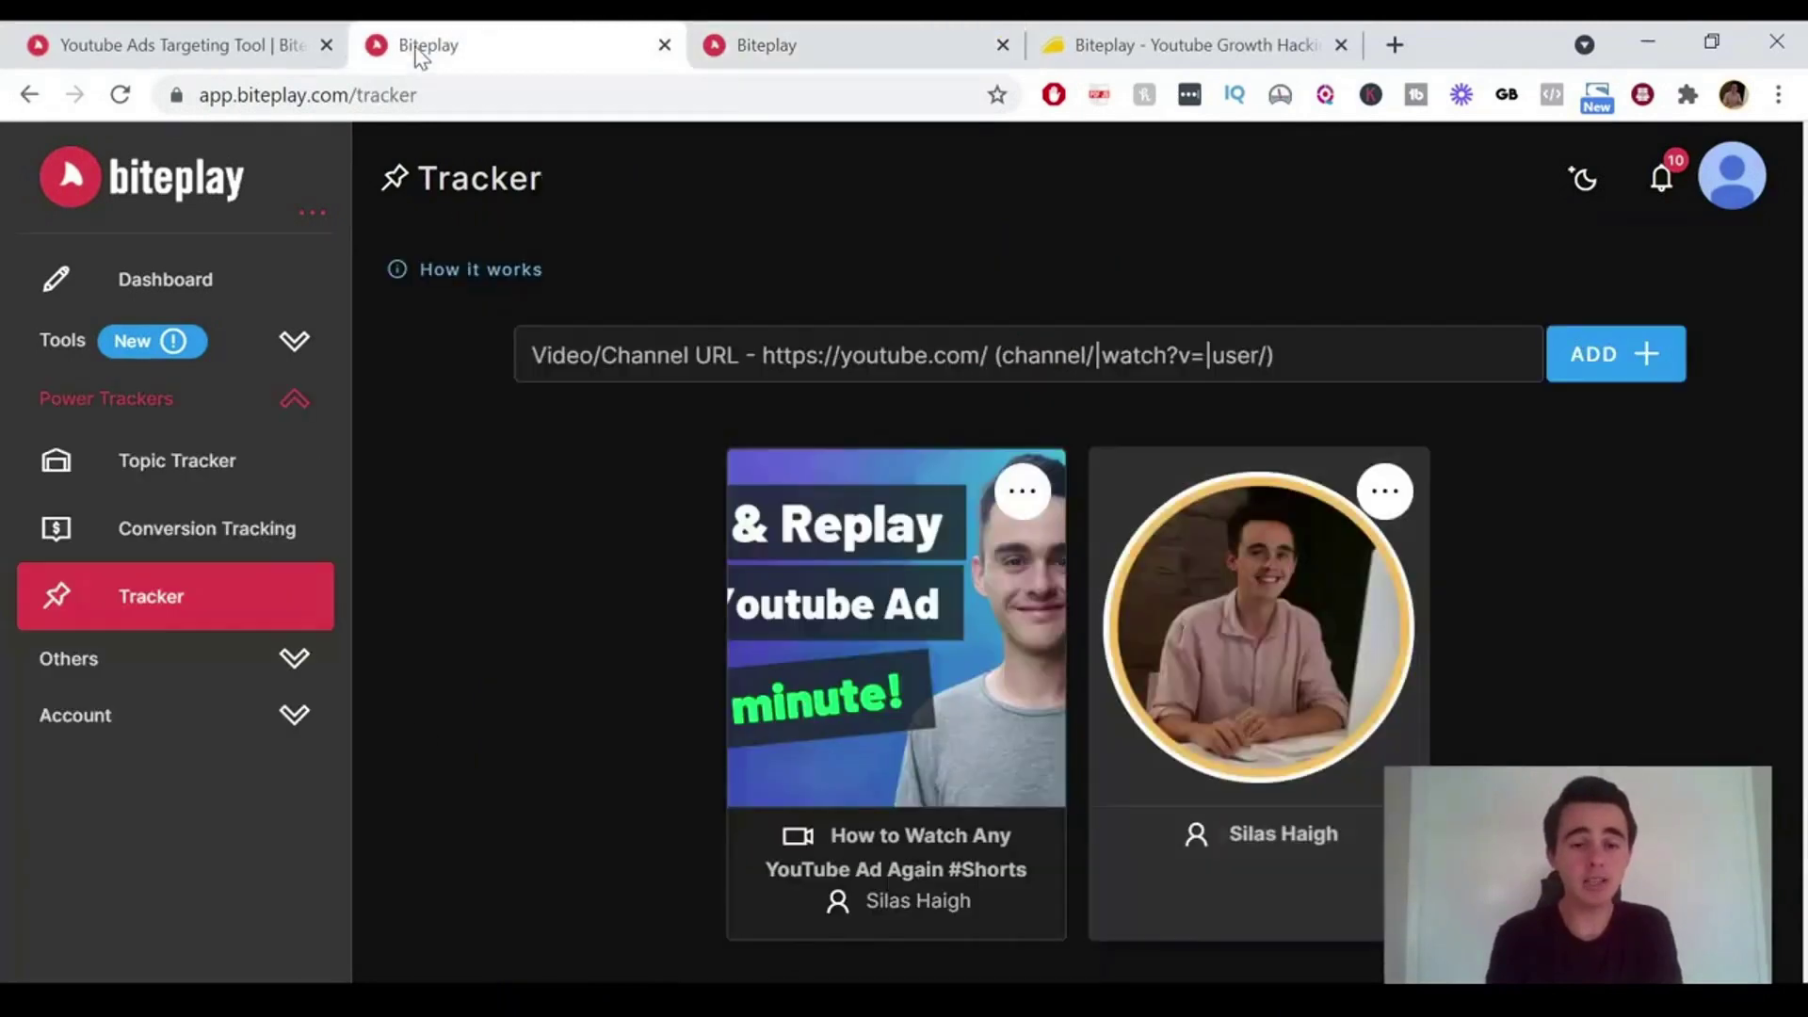
left_click(896, 680)
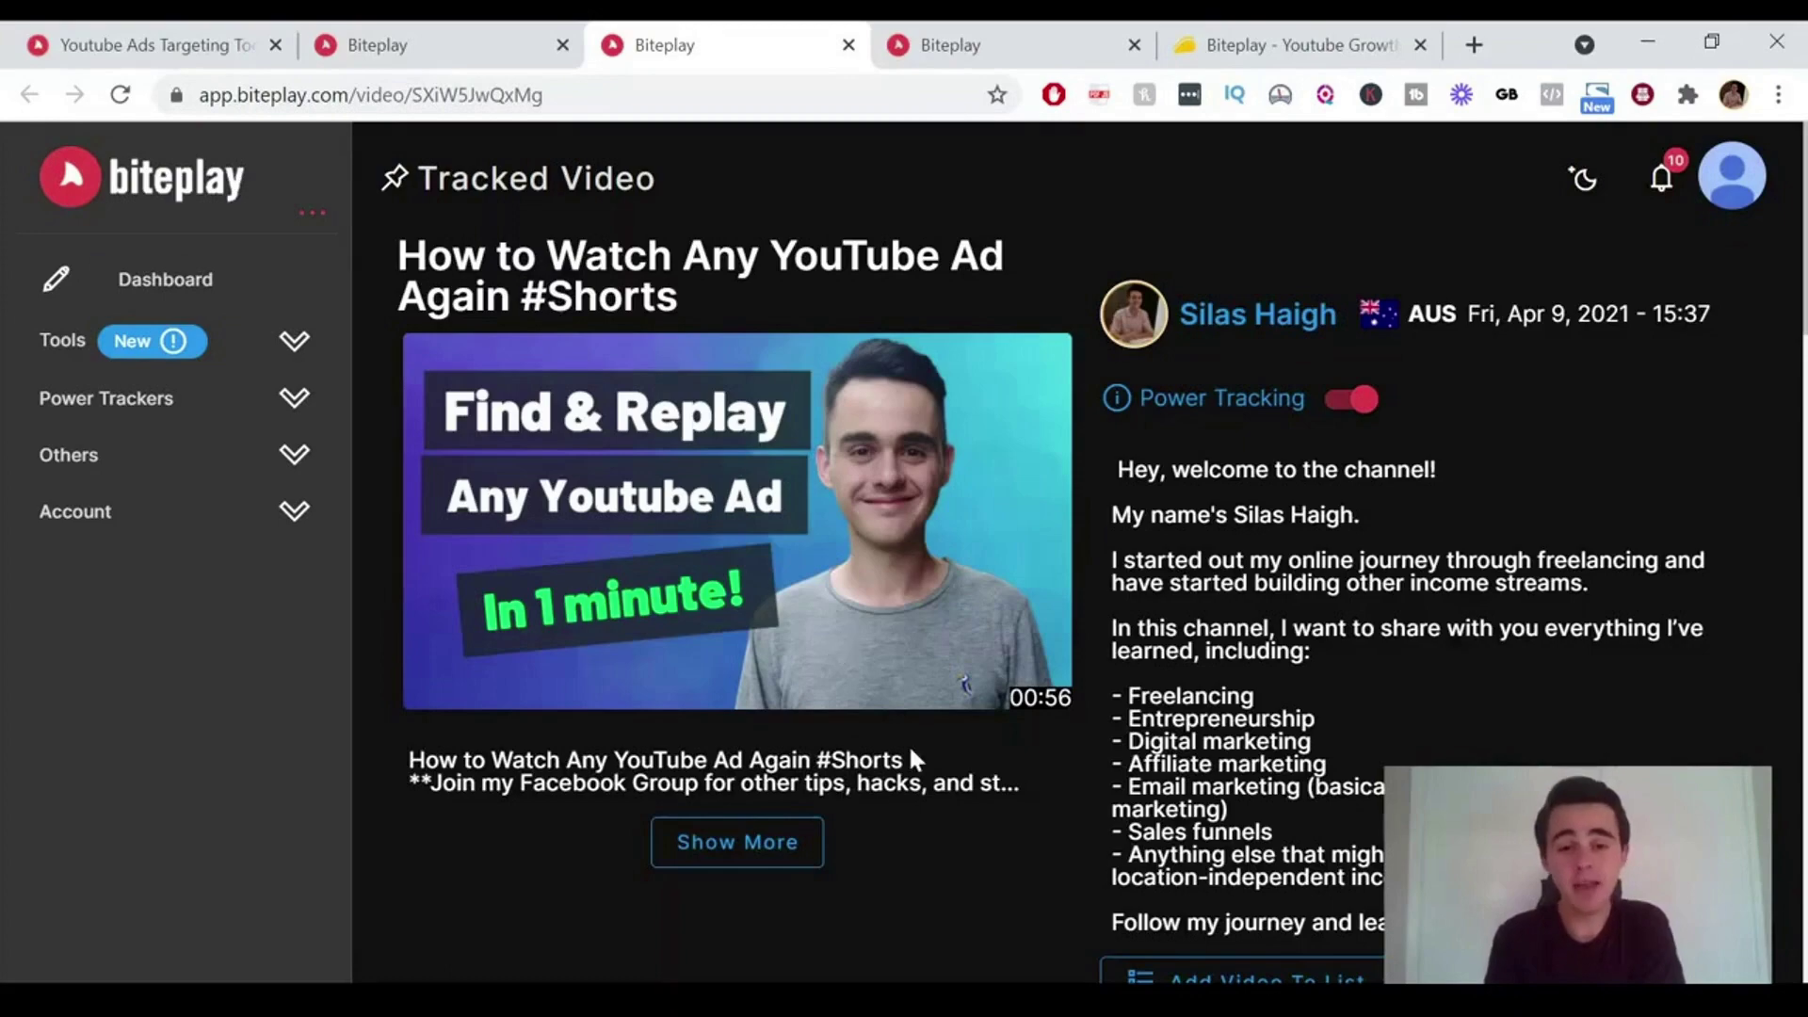
- Review the tracked video's details, tags and Views, Likes, Dislikes and Comments statistics
scroll(1388, 549, "down", 1)
scroll(1388, 549, "down", 7)
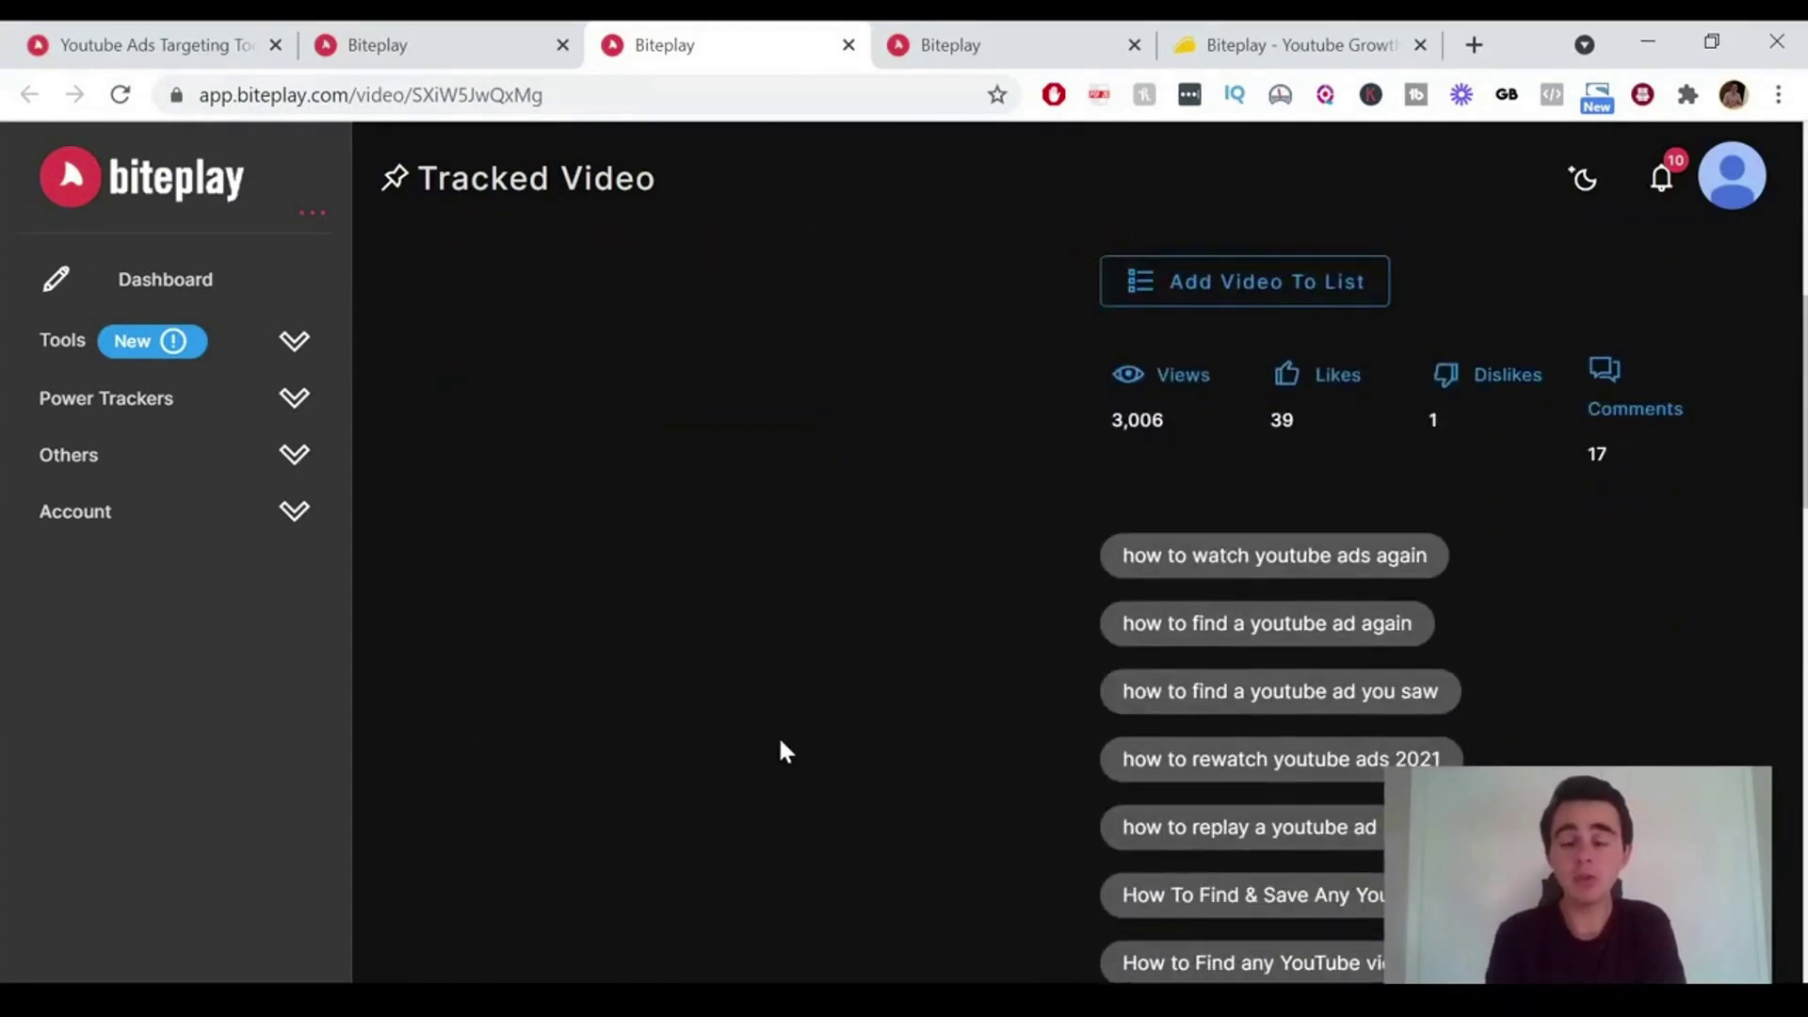
scroll(779, 741, "down", 5)
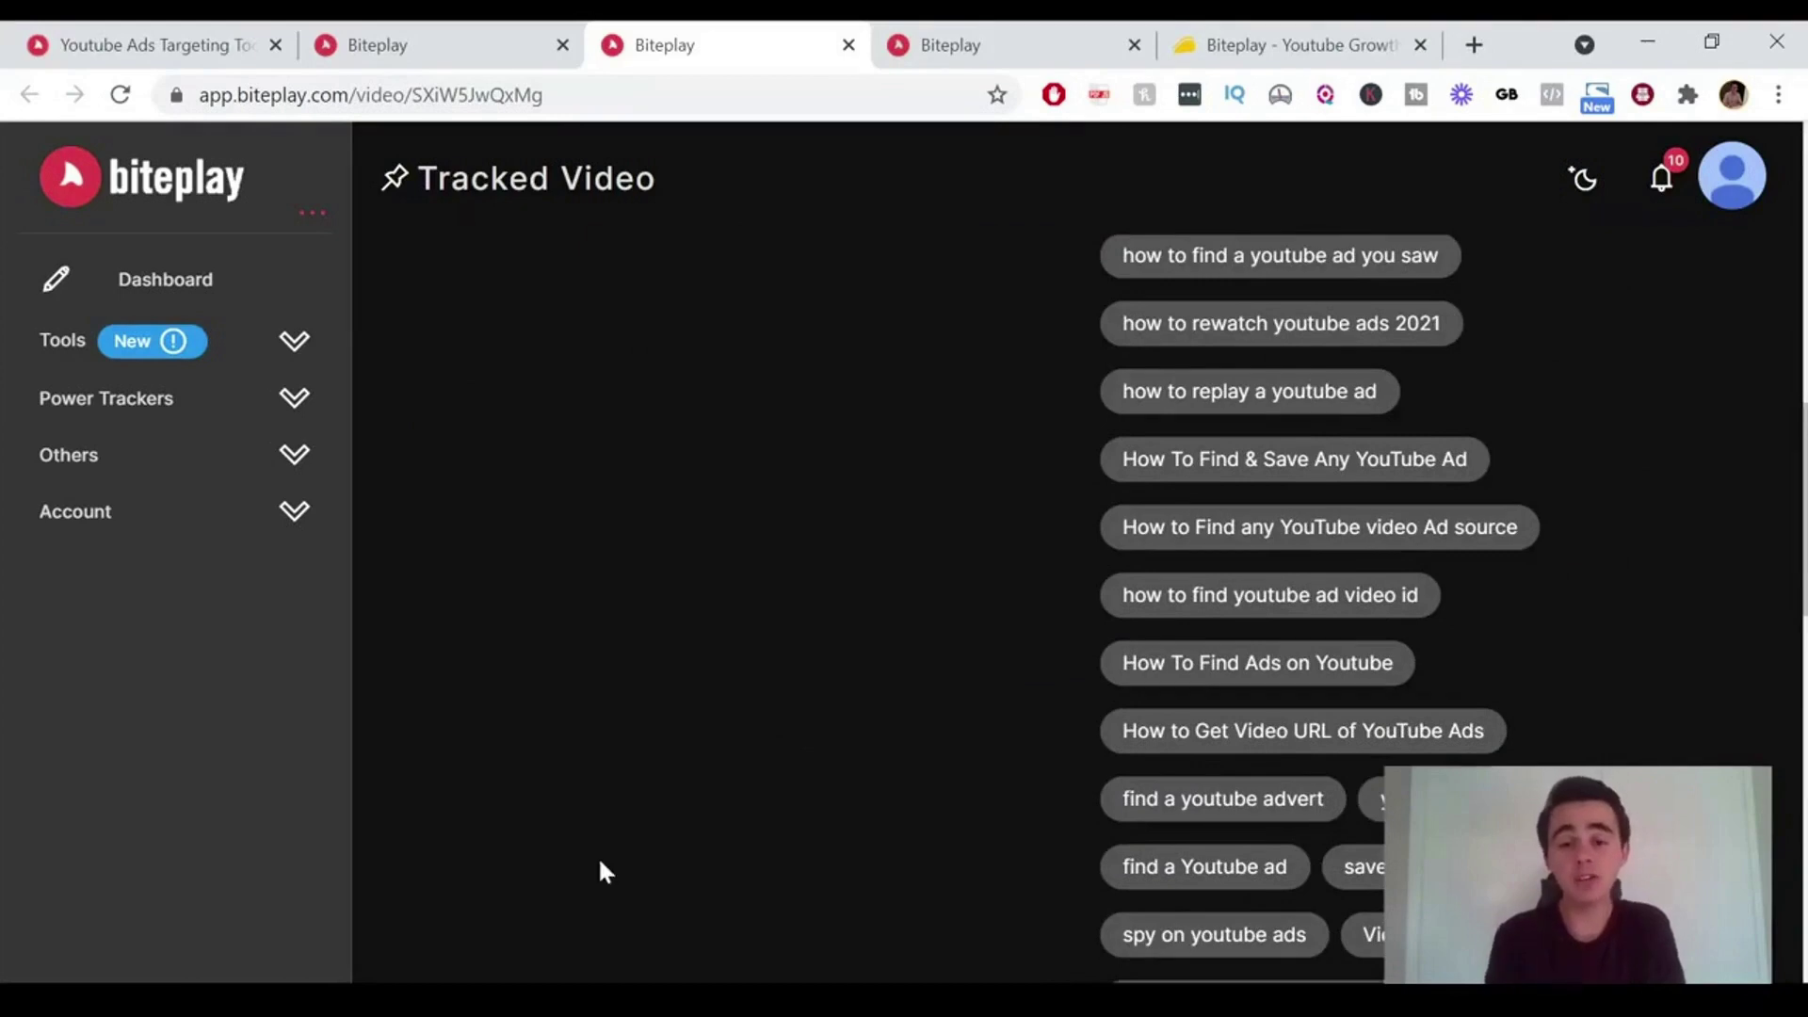
scroll(602, 871, "down", 4)
scroll(600, 874, "down", 5)
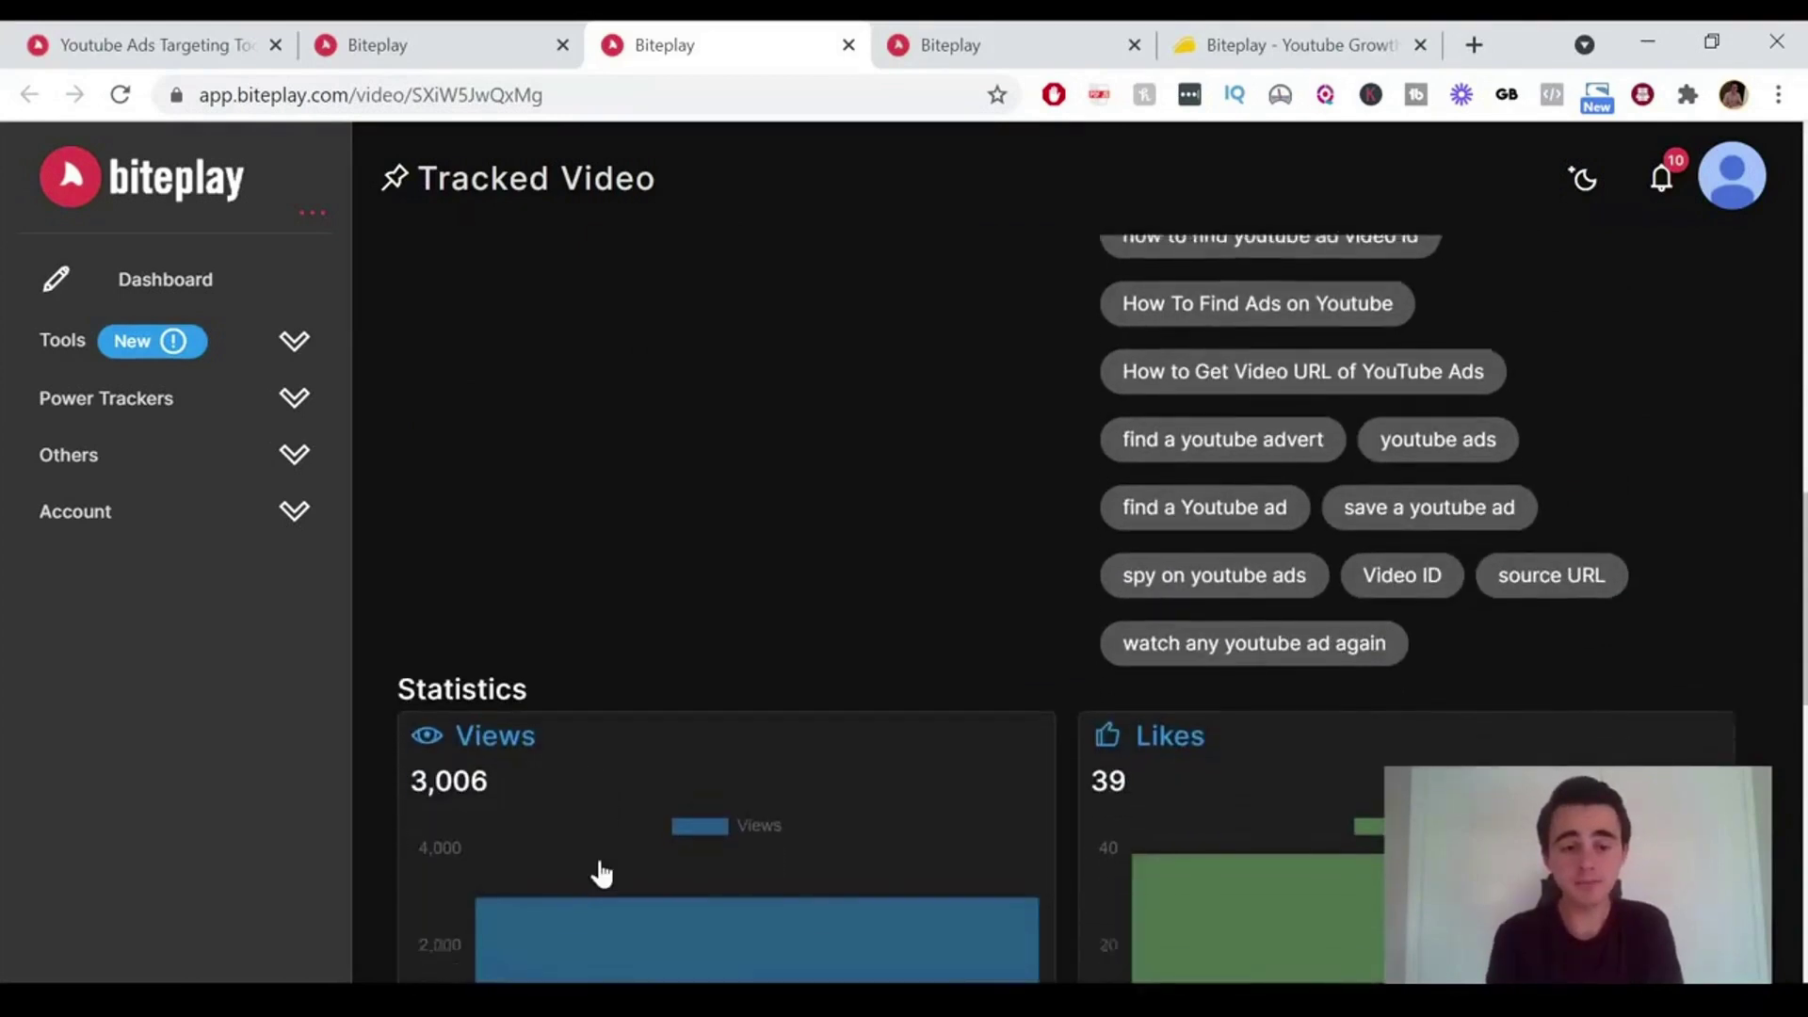
scroll(997, 506, "down", 3)
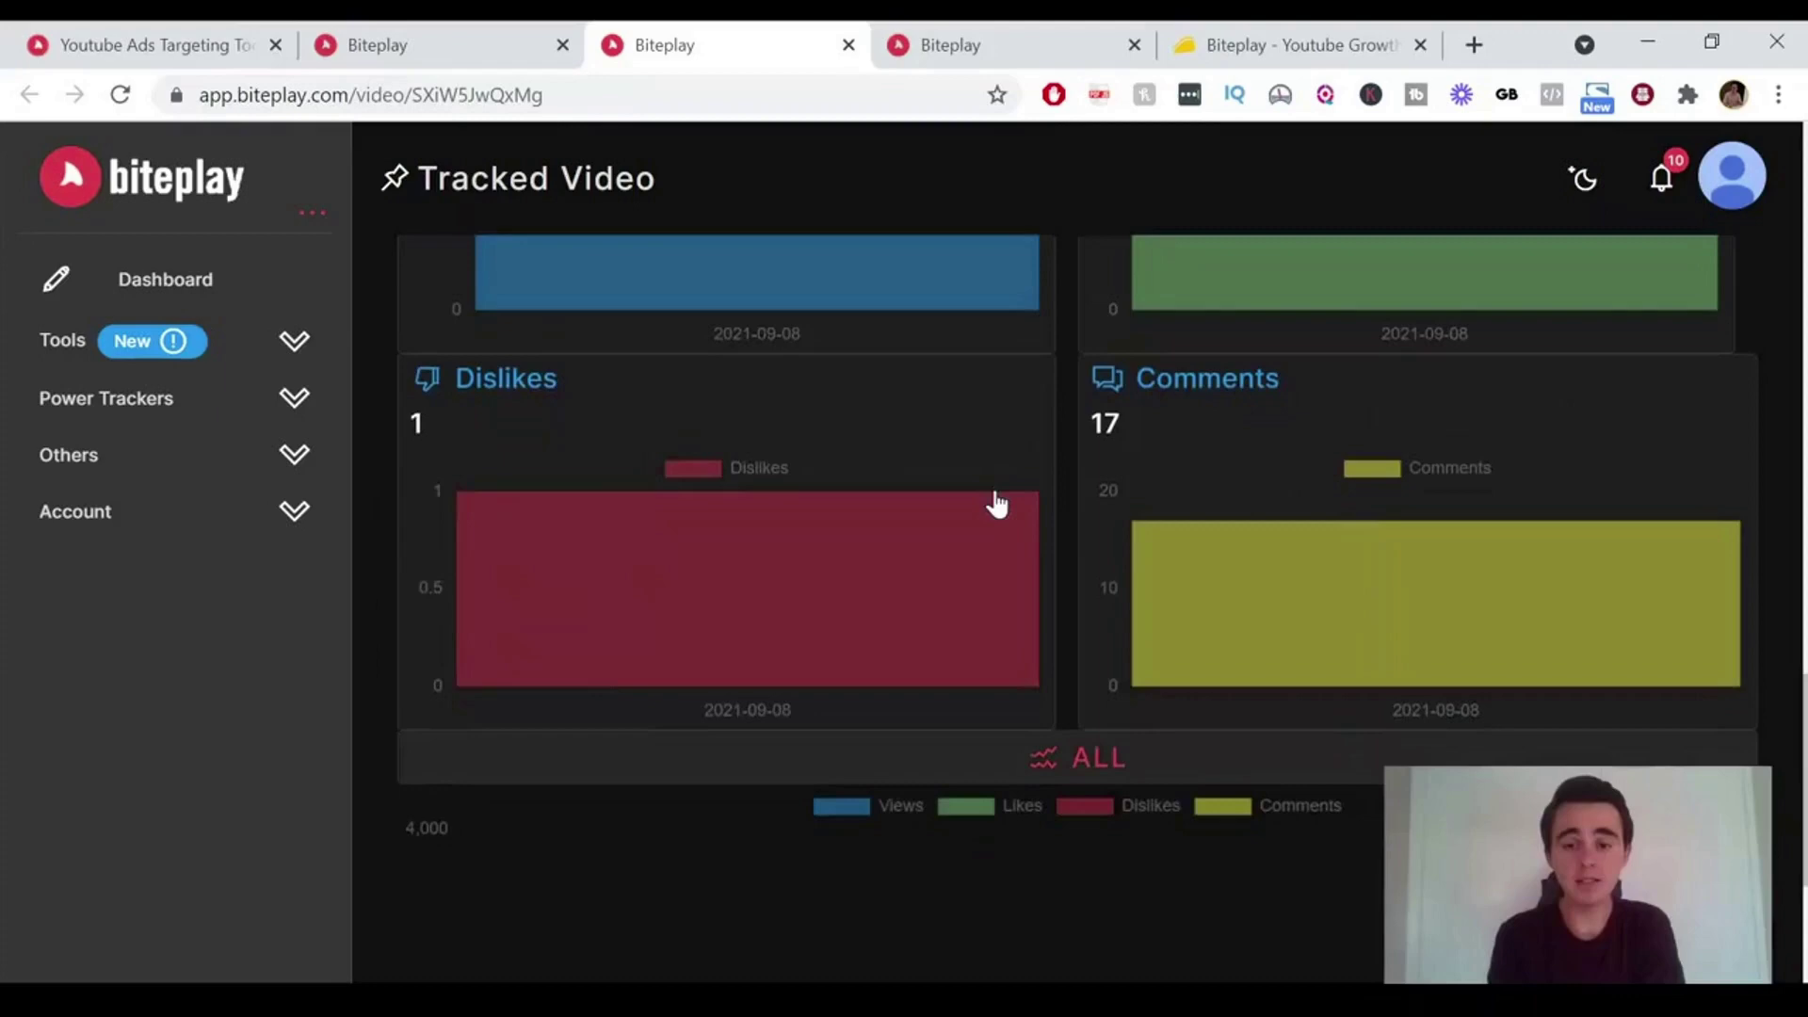
scroll(997, 506, "up", 2)
scroll(832, 512, "up", 2)
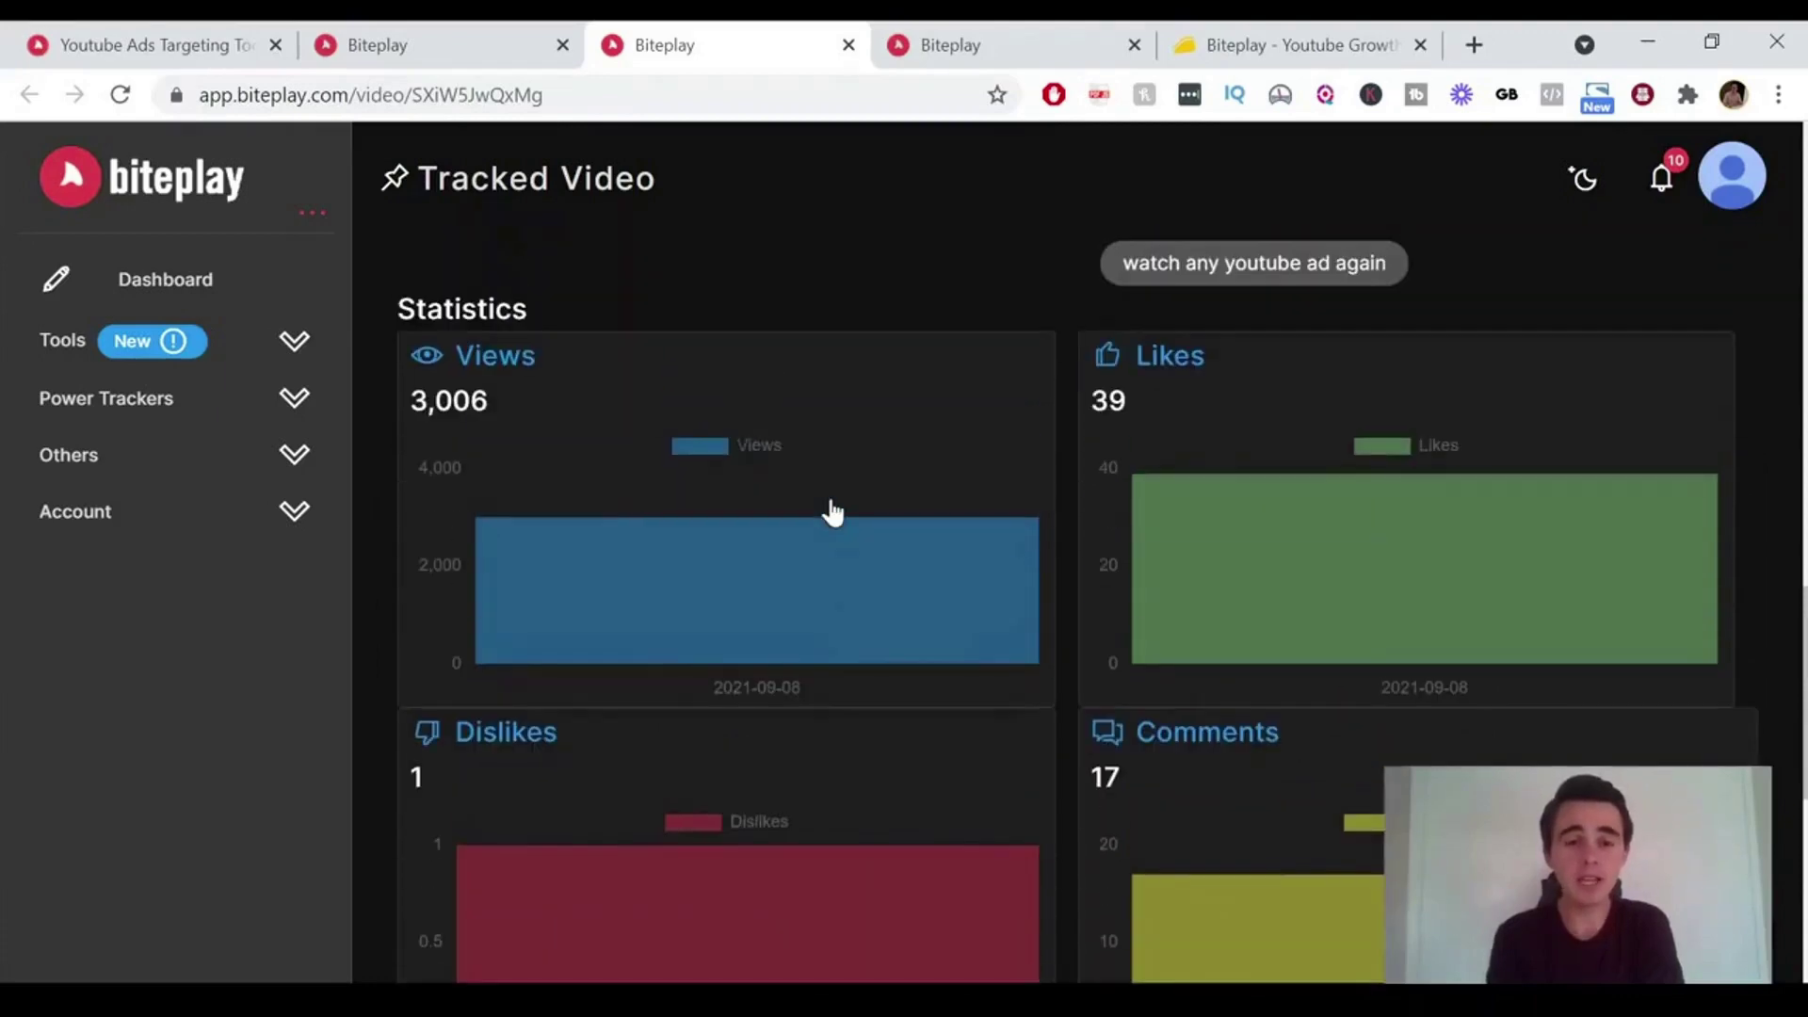
scroll(832, 512, "up", 10)
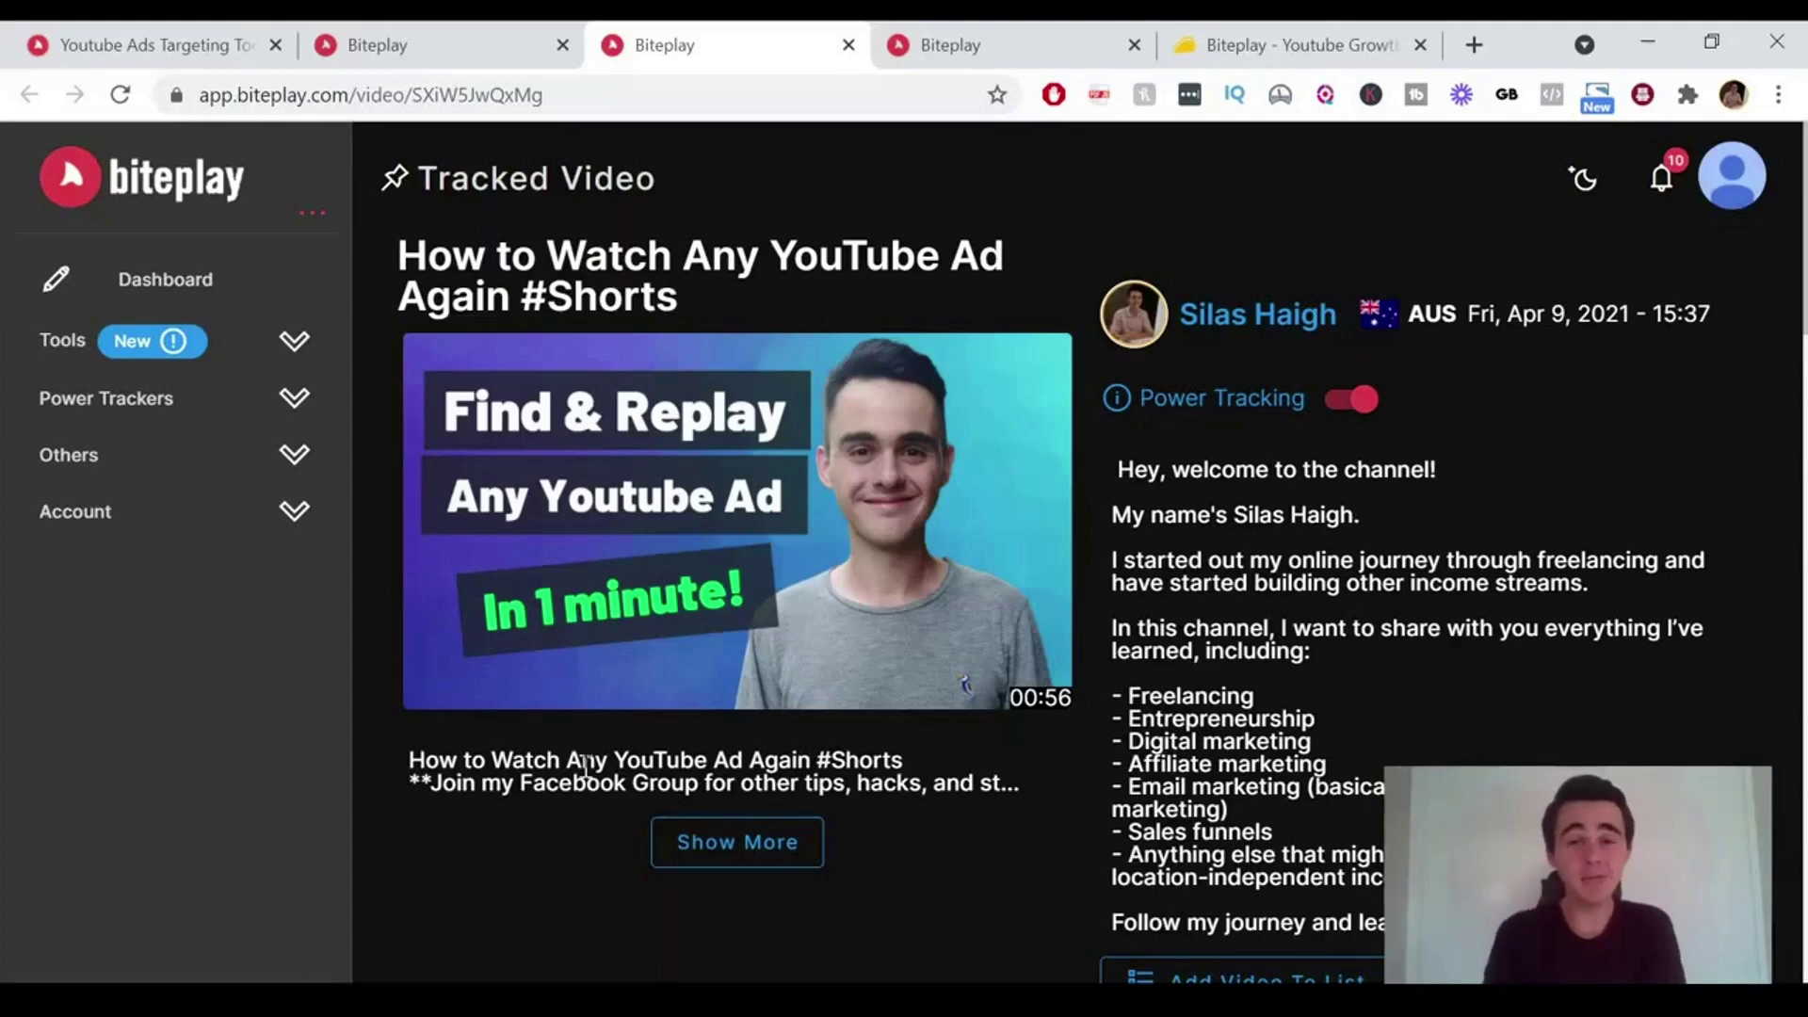
- Expand the Others group and view the Video Maker, Academy course modules and Video Tutorials pages
left_click(292, 454)
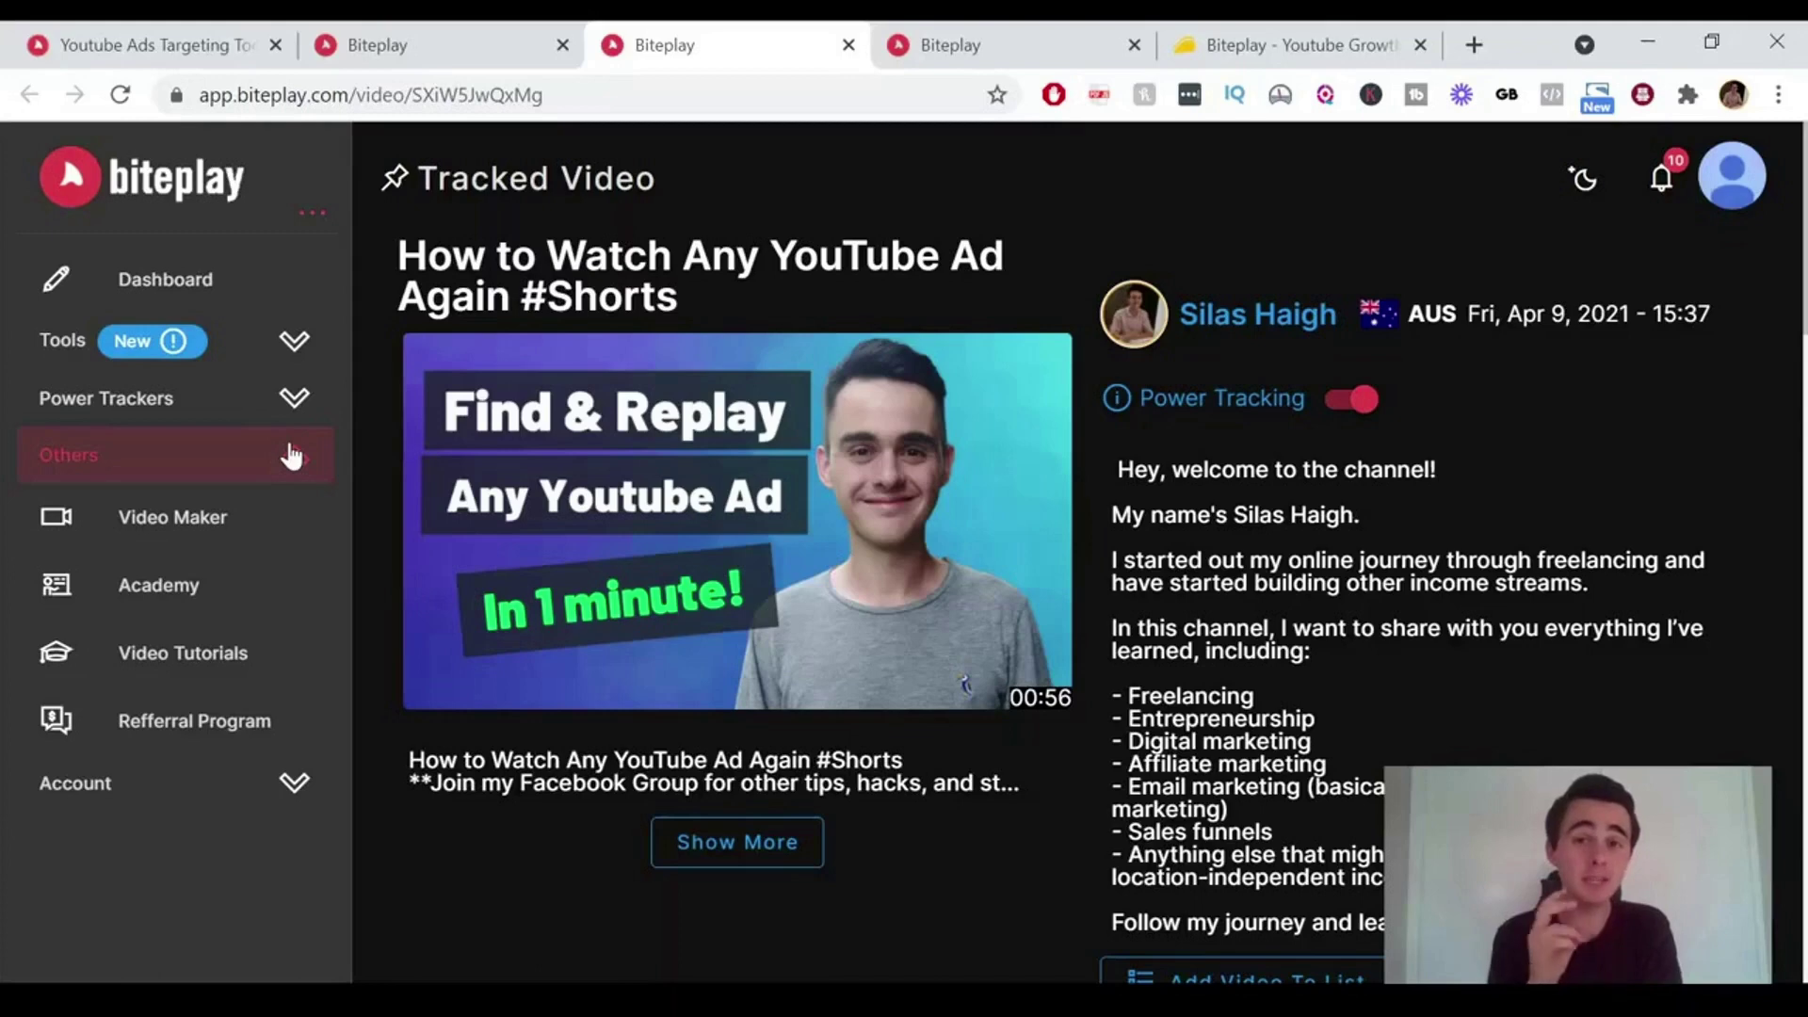
left_click(231, 517)
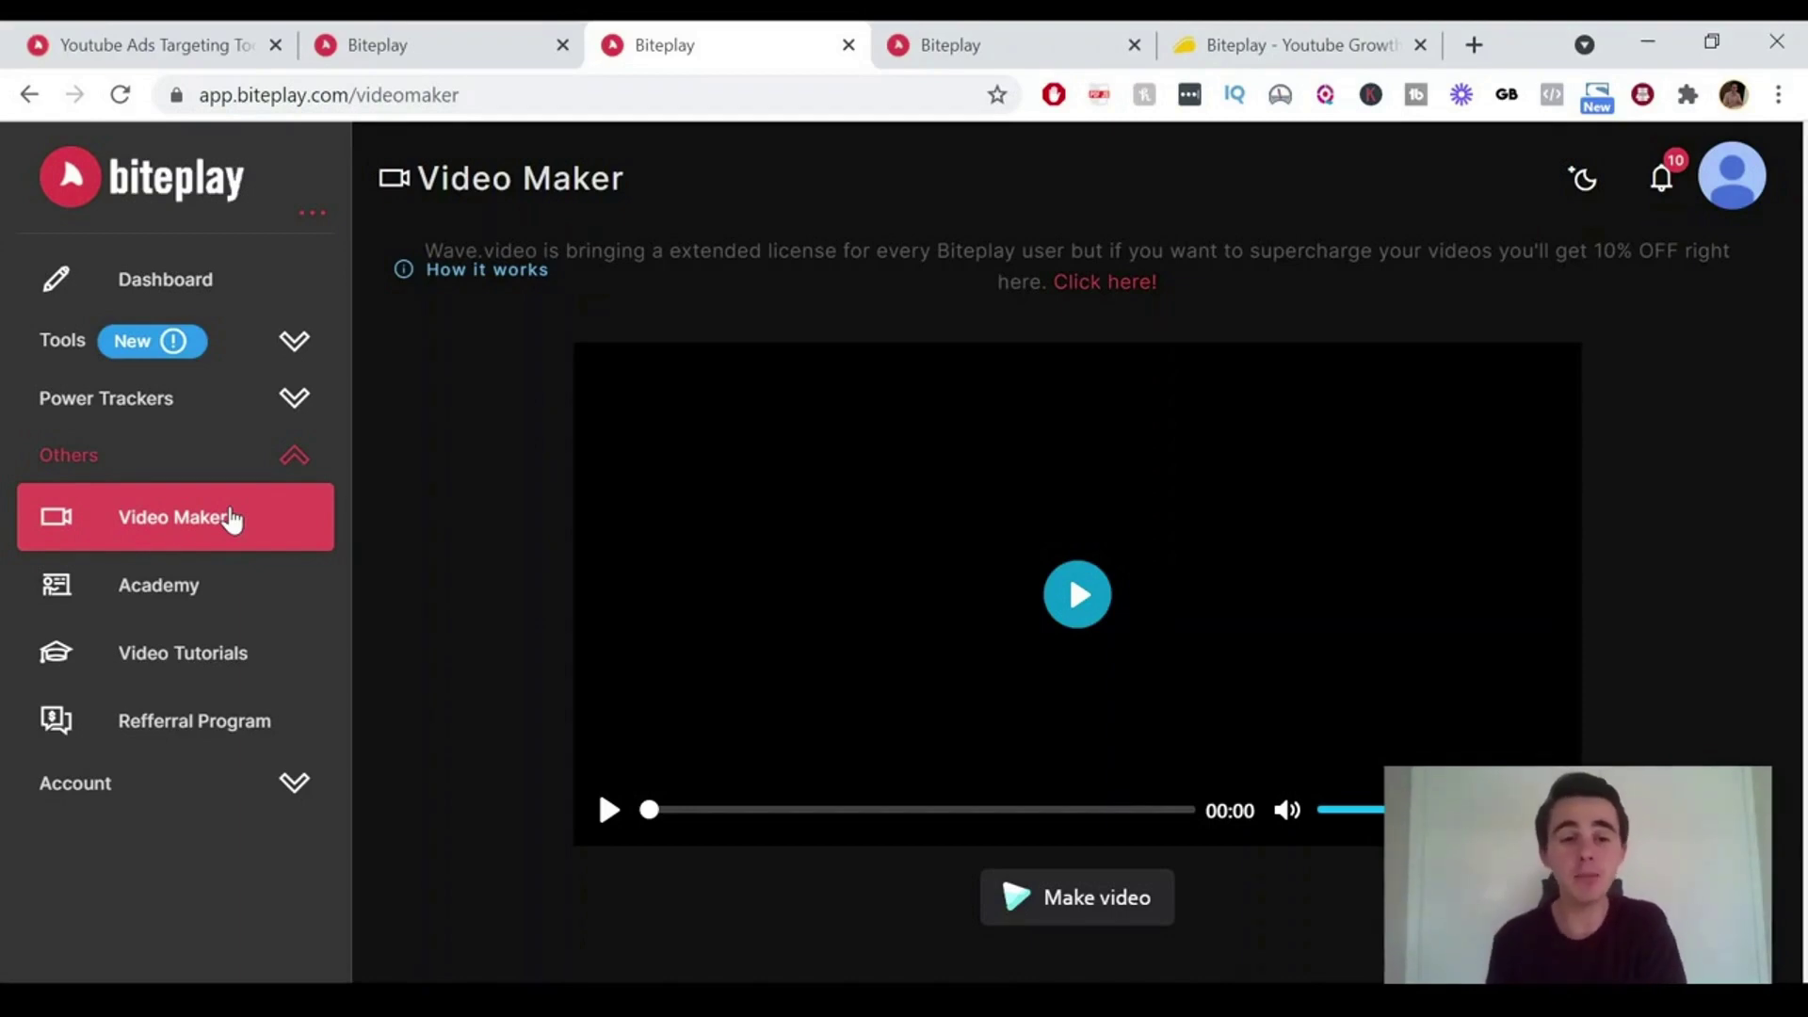
left_click(155, 584)
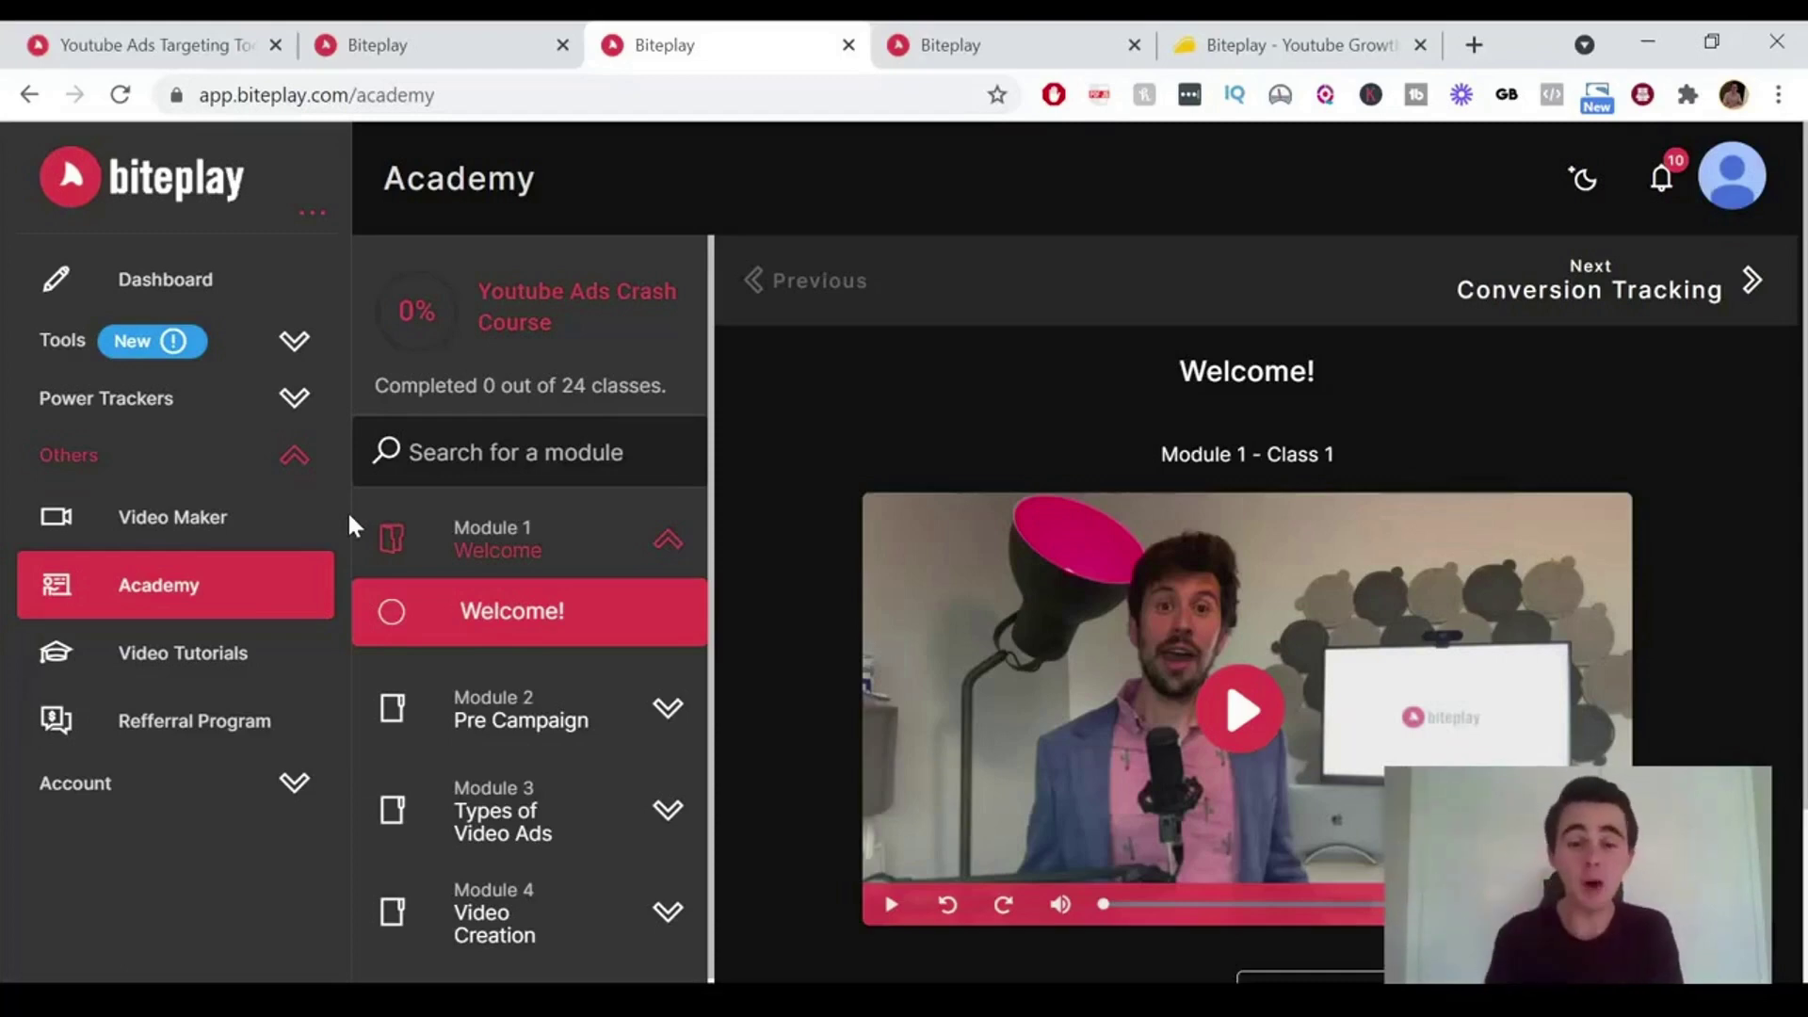
scroll(629, 573, "down", 3)
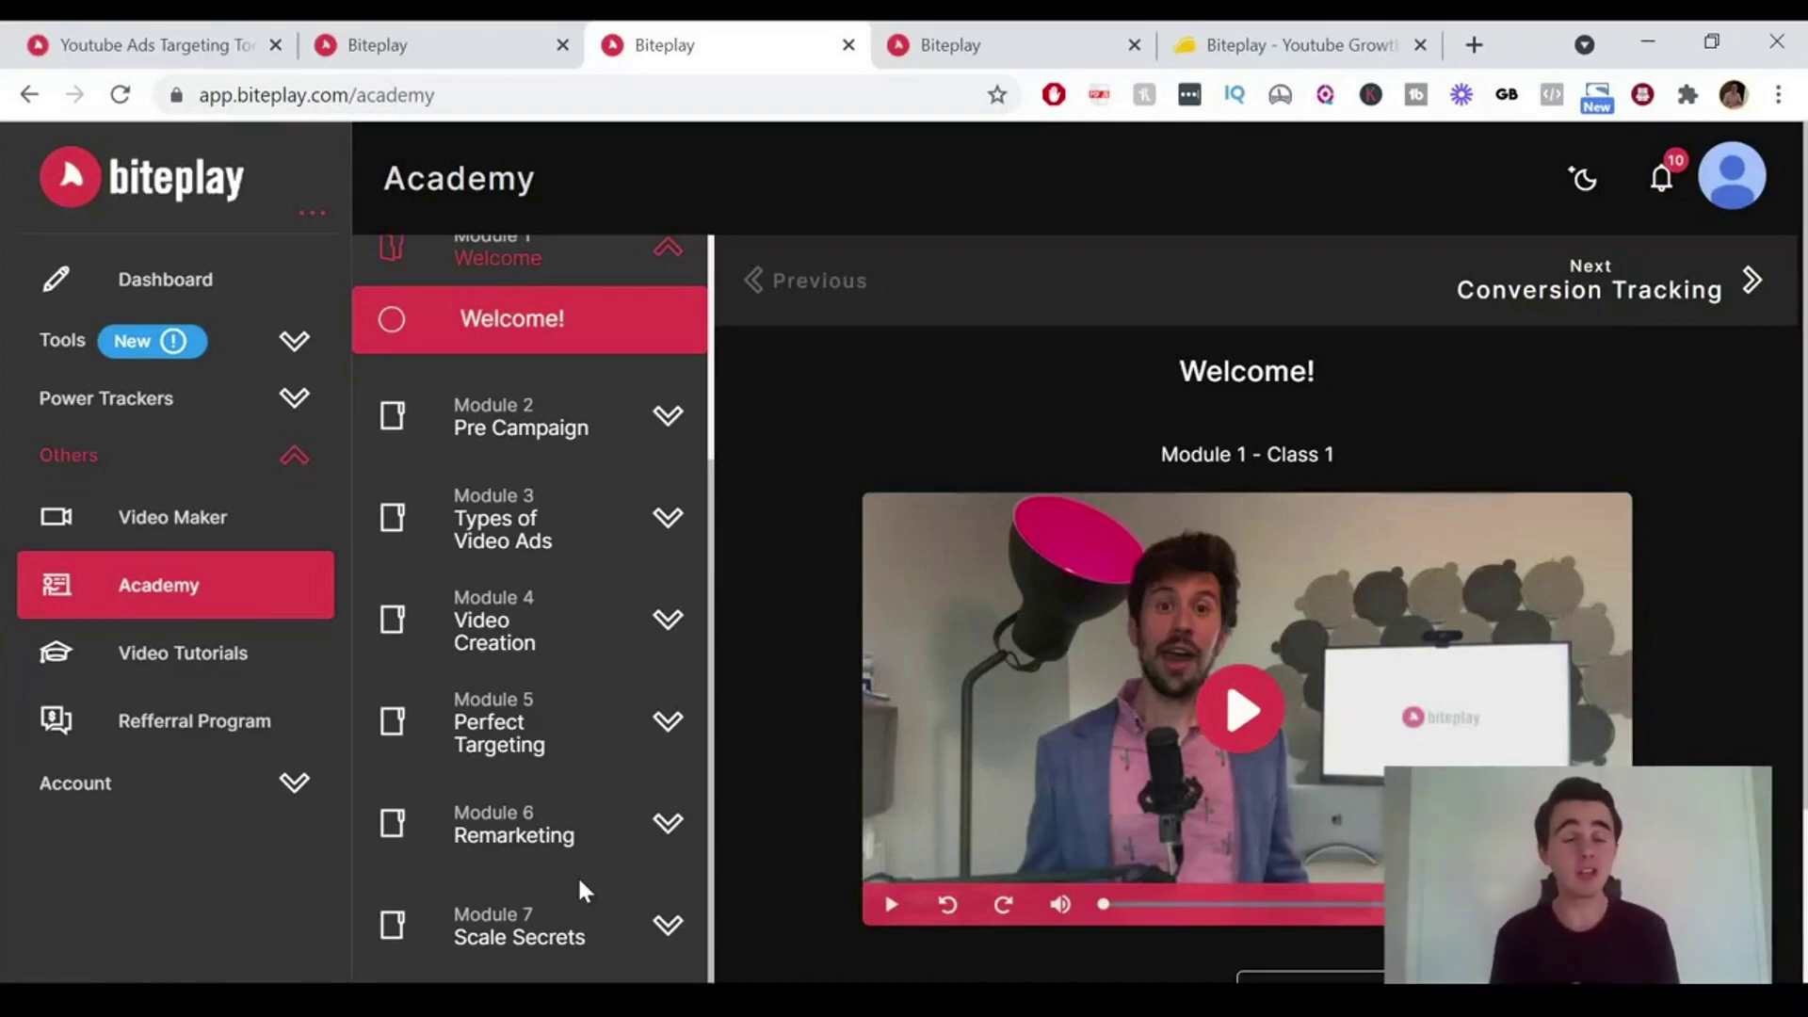
left_click(191, 685)
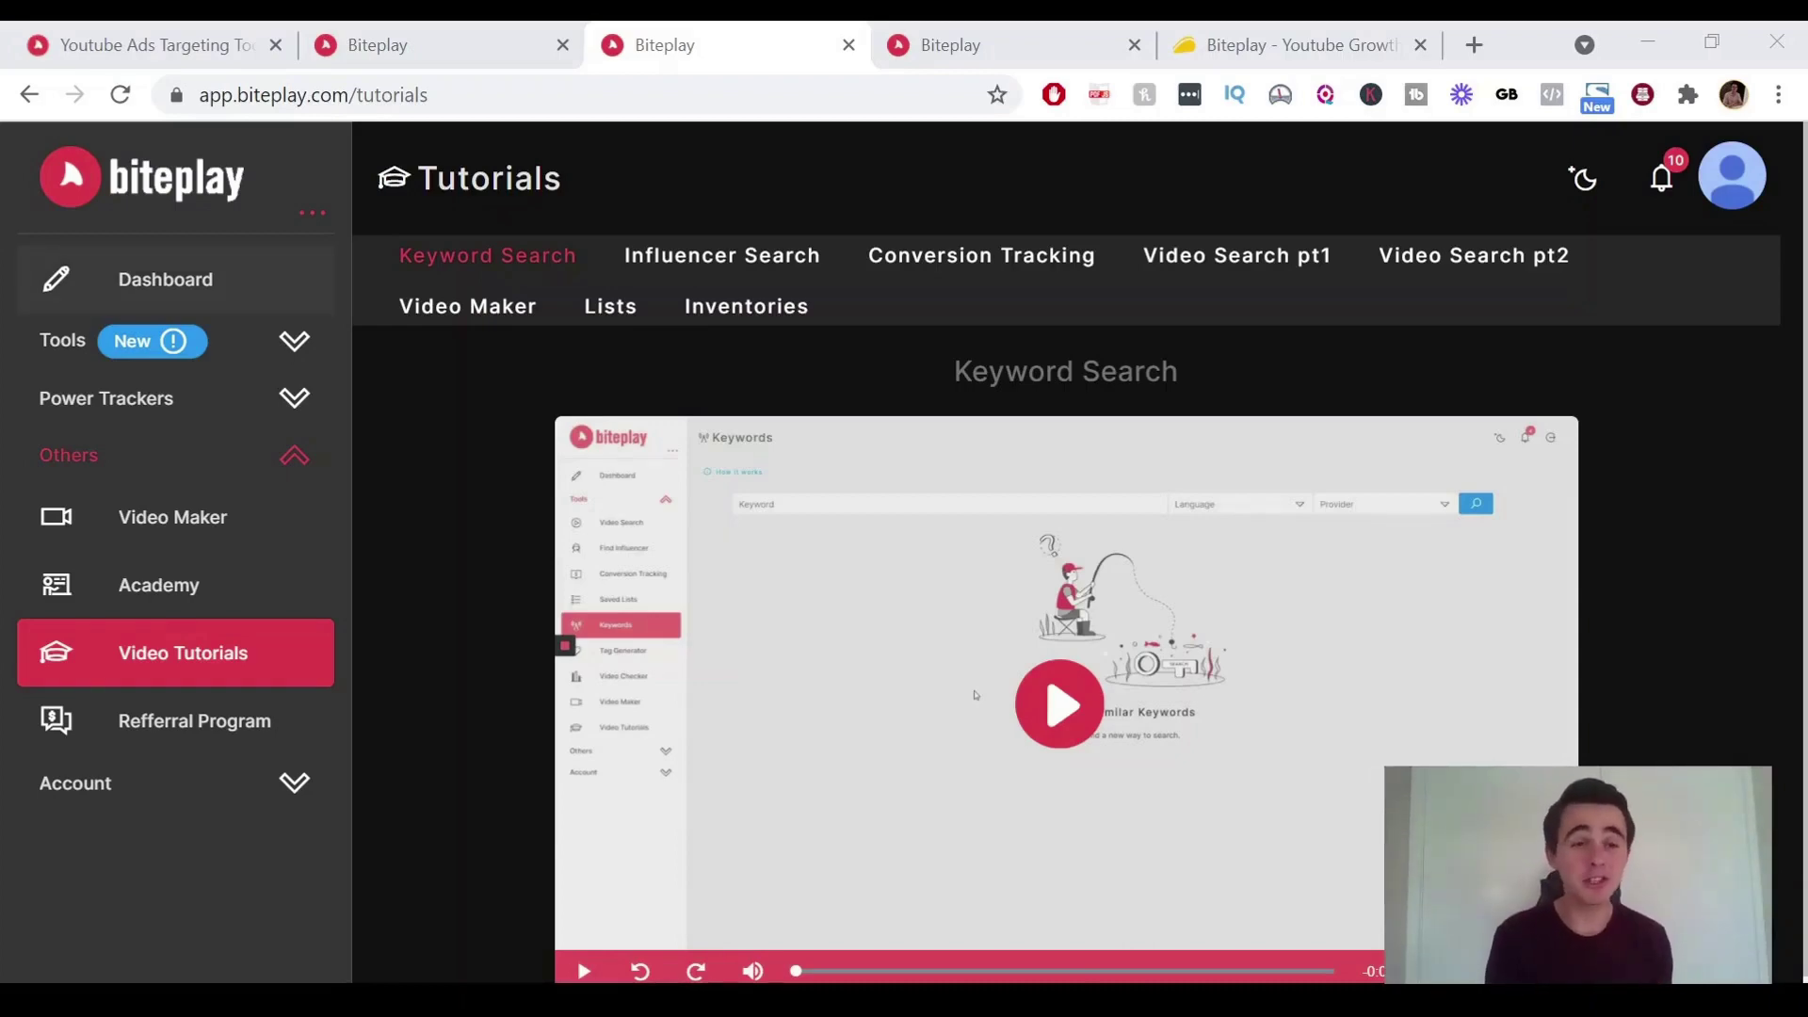
- Open the Dashboard and look over its use-case cards under All Use Cases
left_click(138, 299)
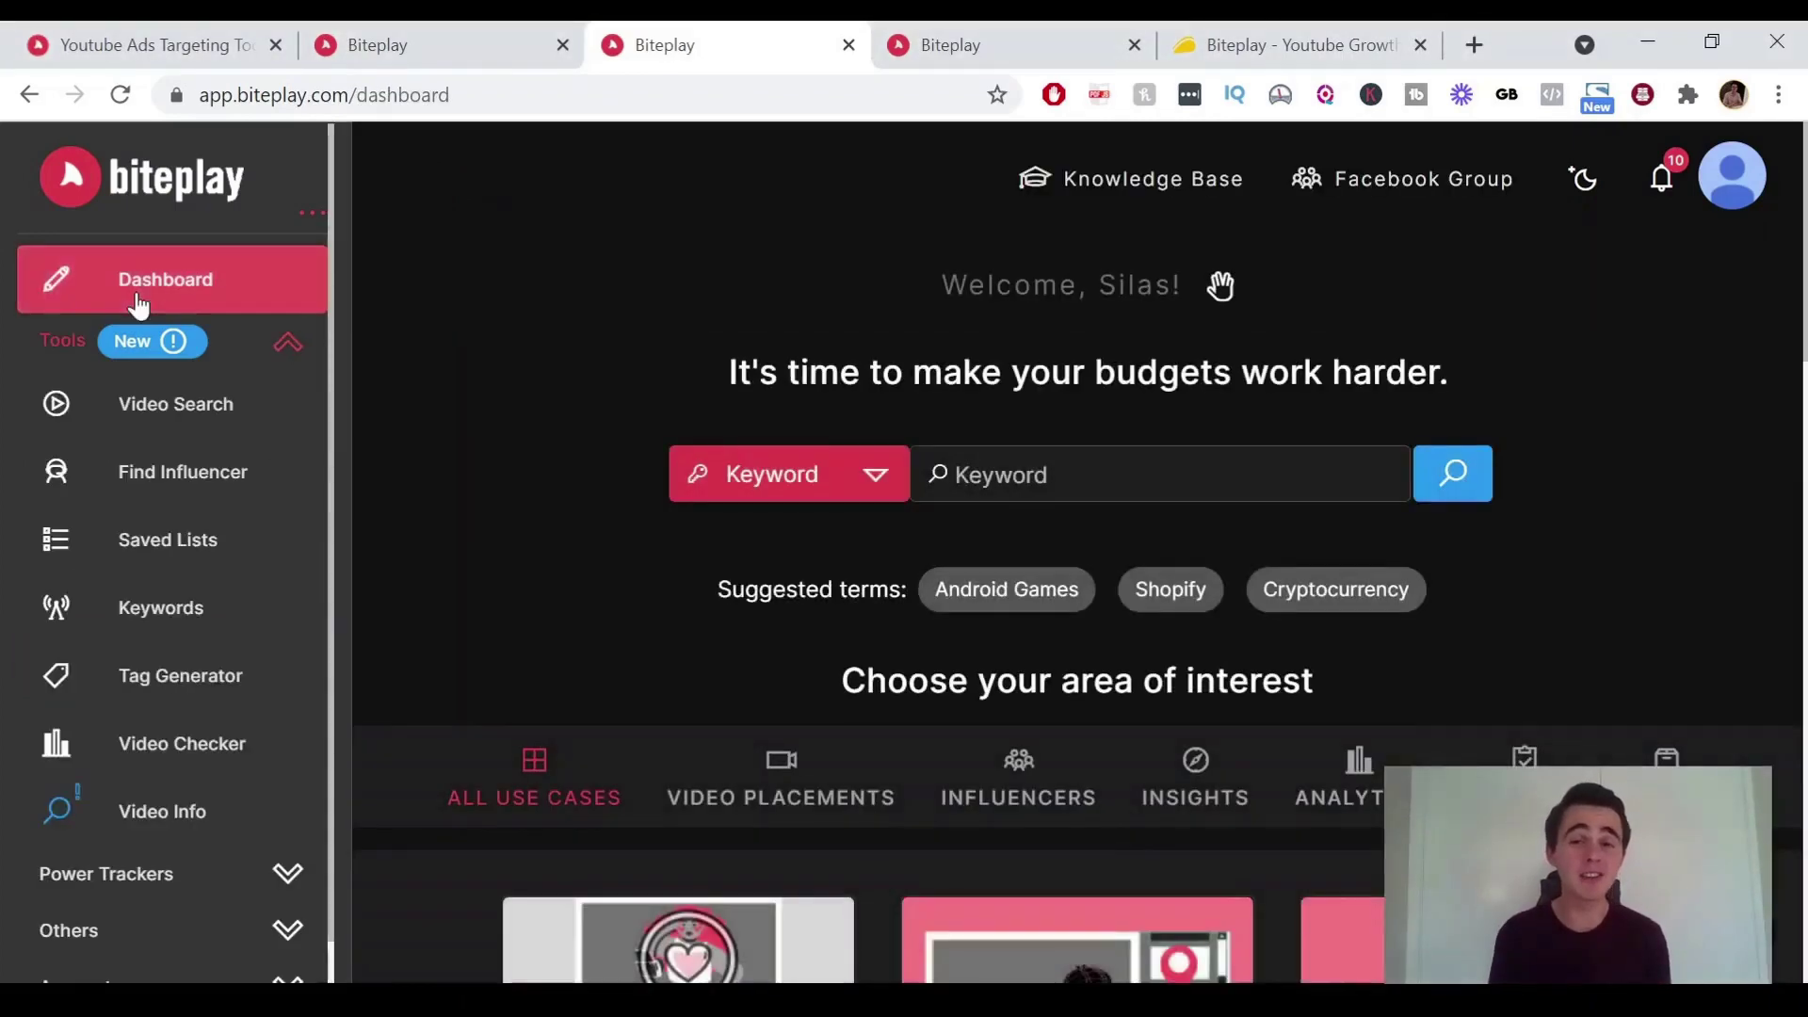
scroll(476, 463, "down", 5)
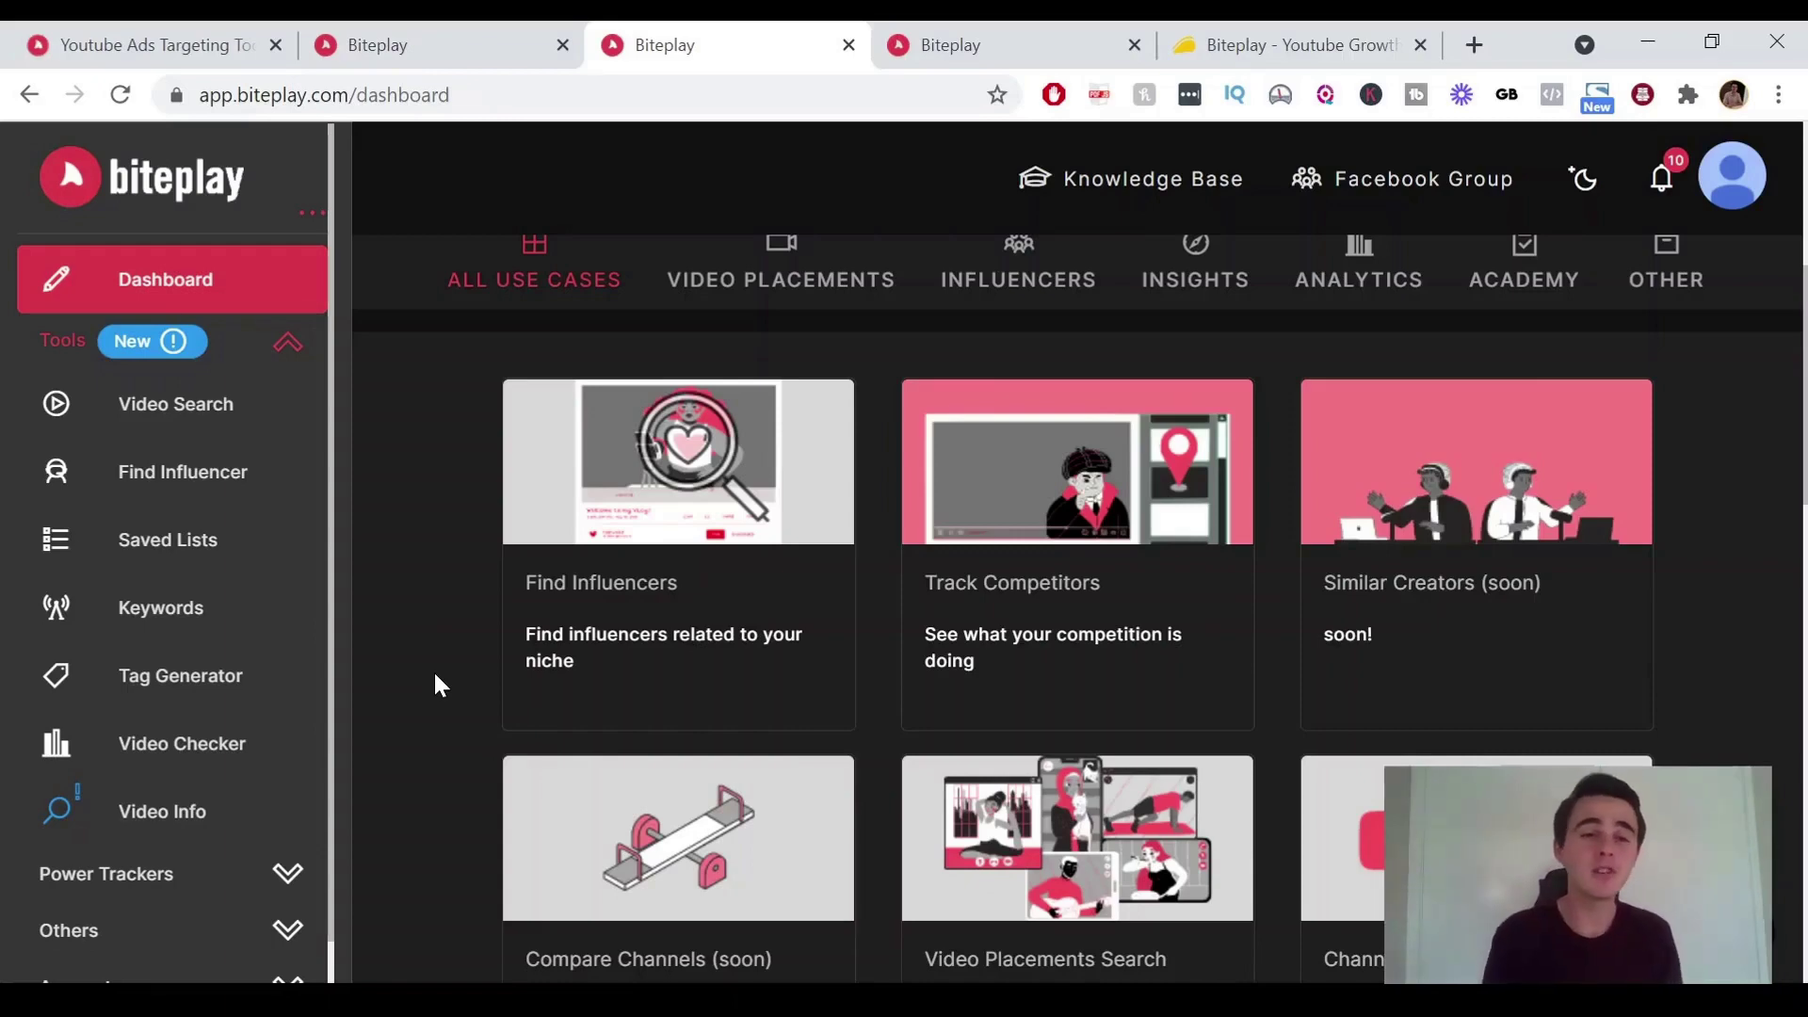
scroll(433, 669, "up", 5)
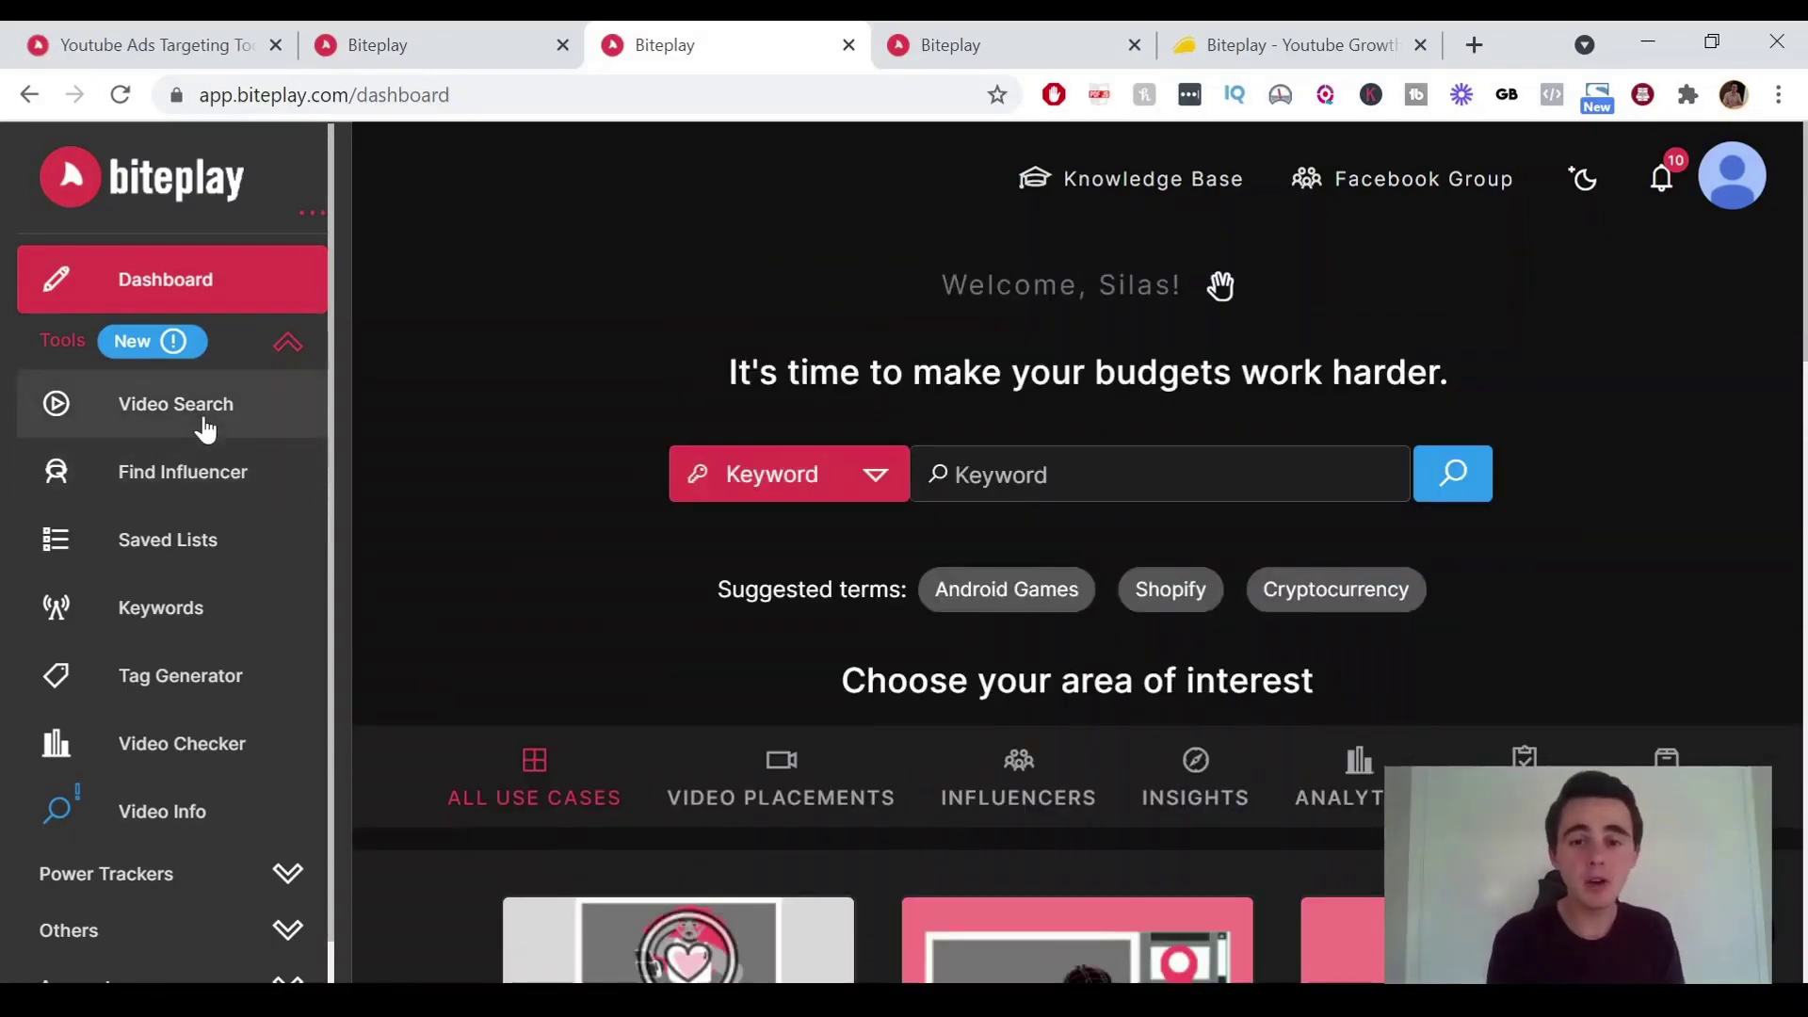
- Open Video Search and set the search type to Similar to video
left_click(205, 424)
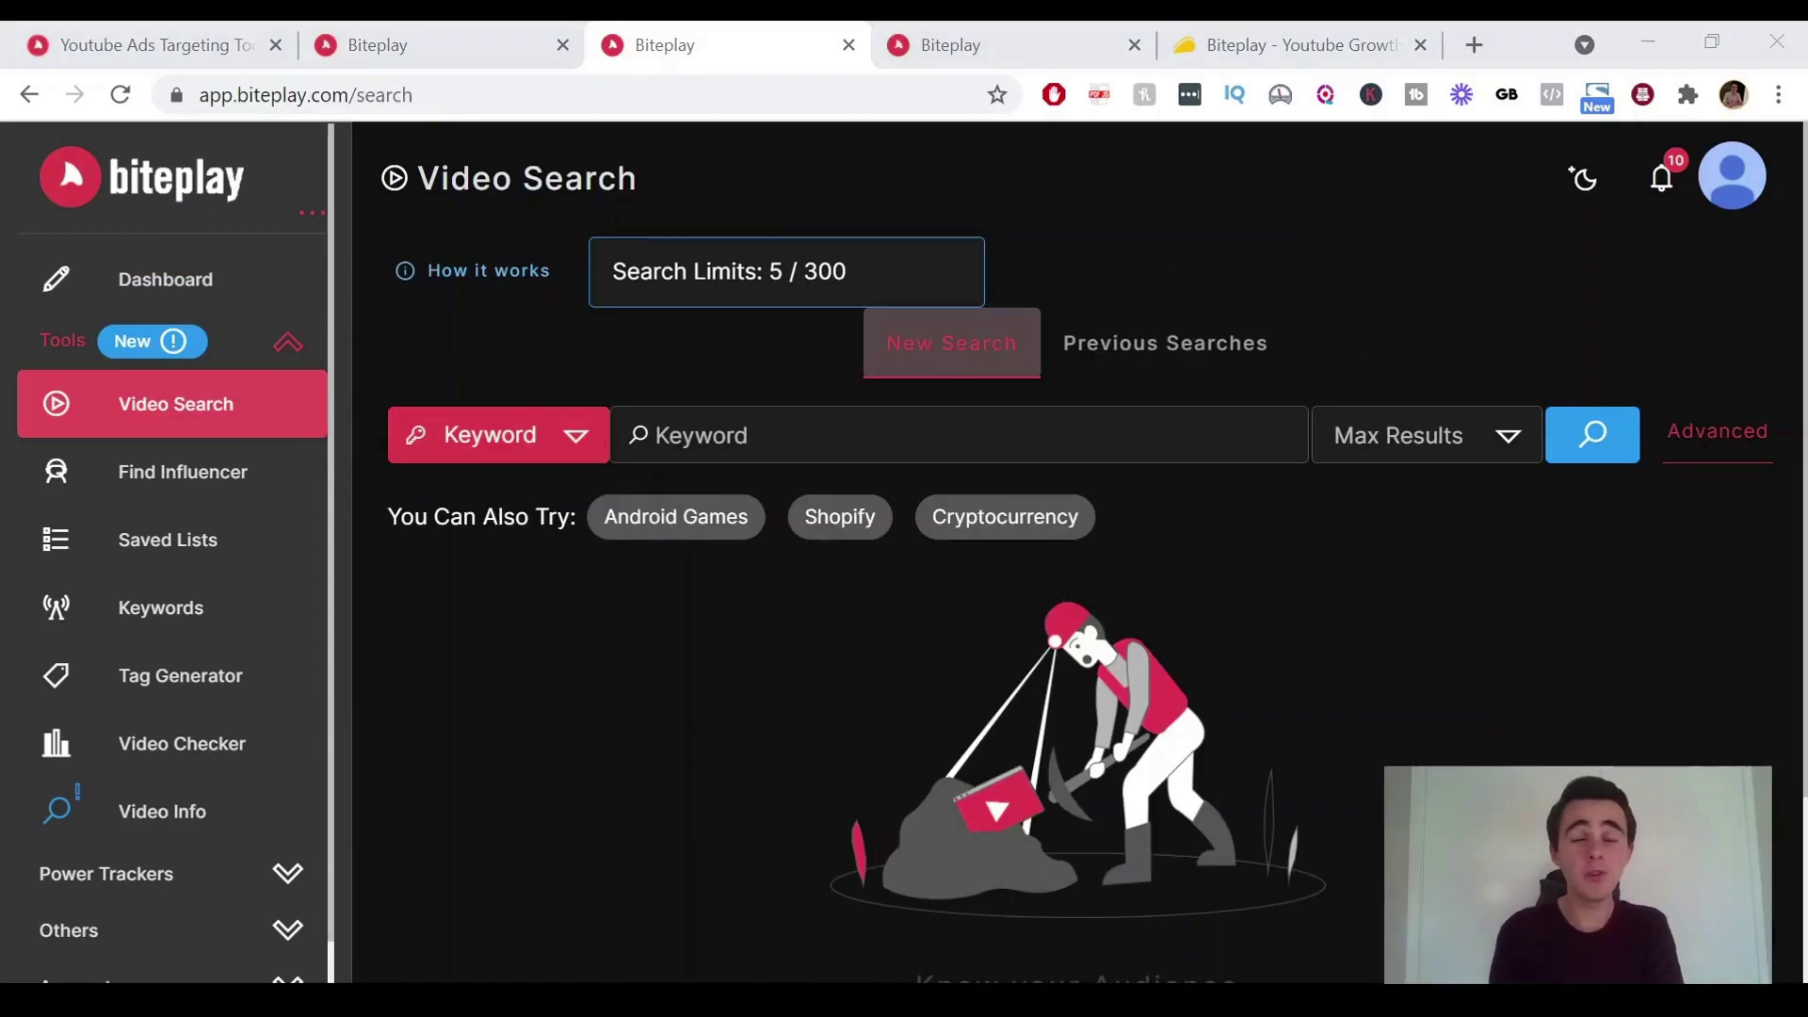
left_click(496, 436)
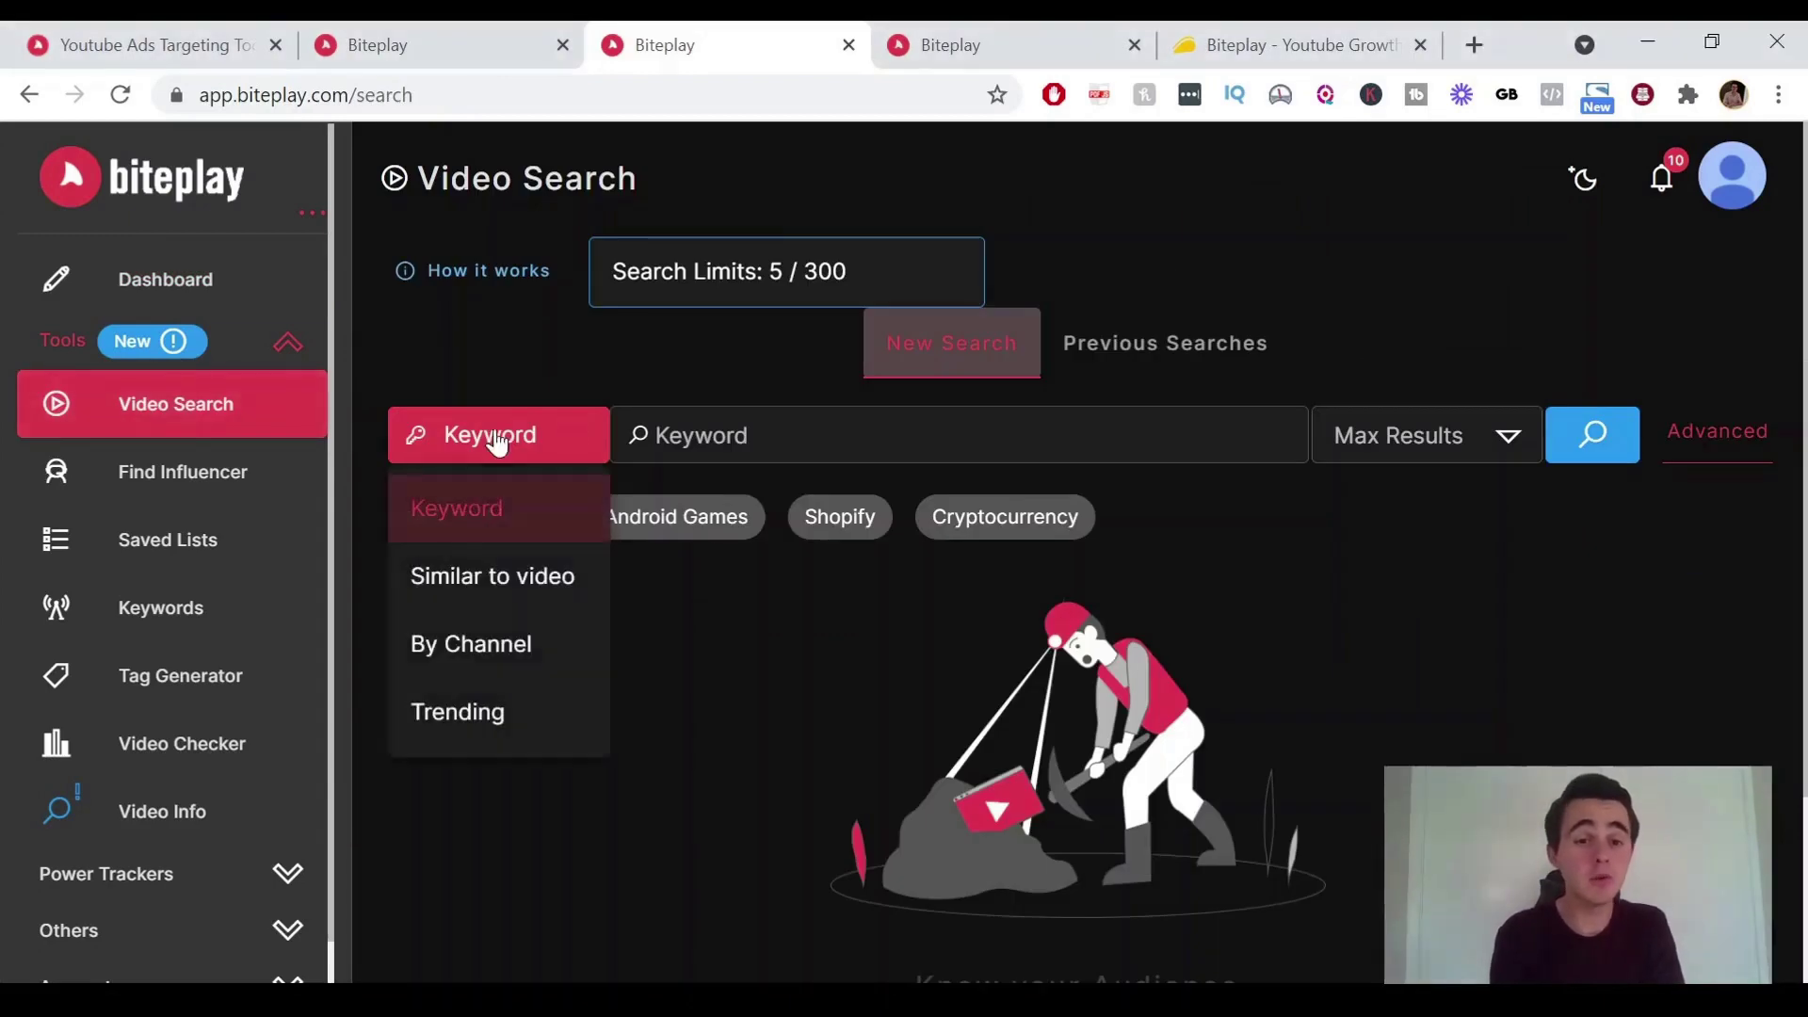
left_click(473, 565)
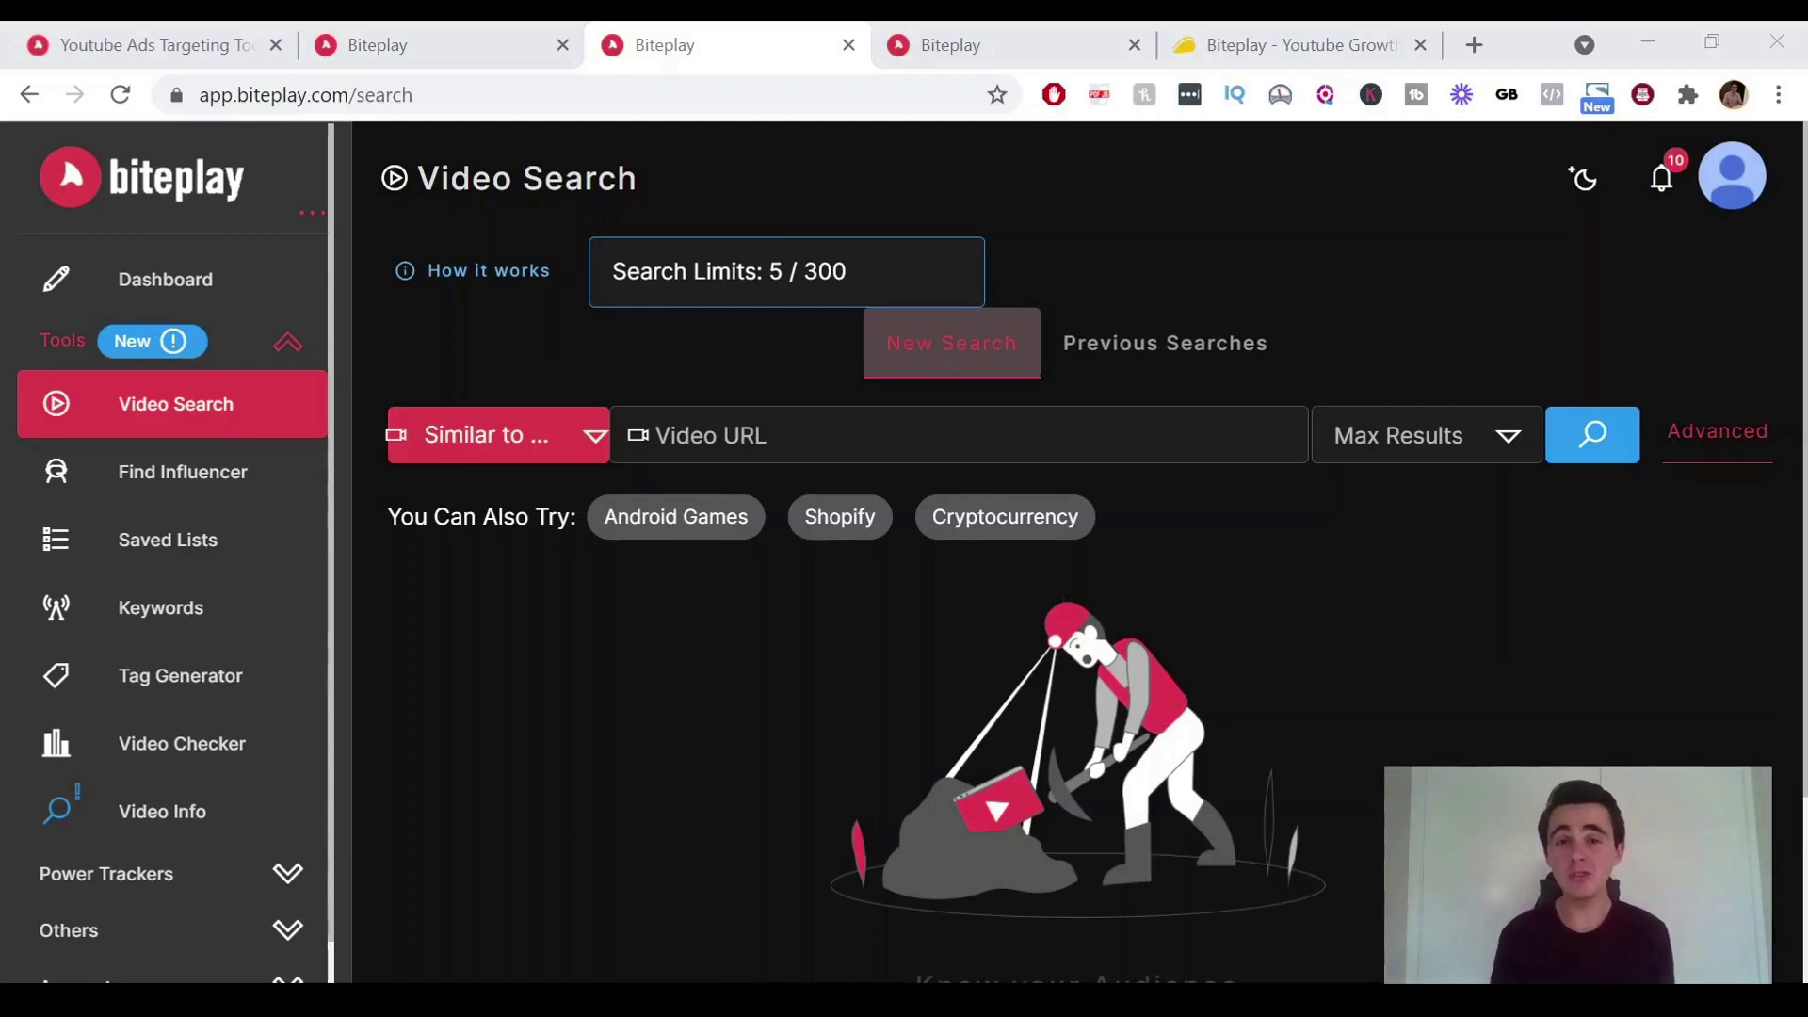
- Review Biteplay's AppSumo deal page and the Agency, PRO and Starter plans on the Biteplay website's pricing page
left_click(1229, 52)
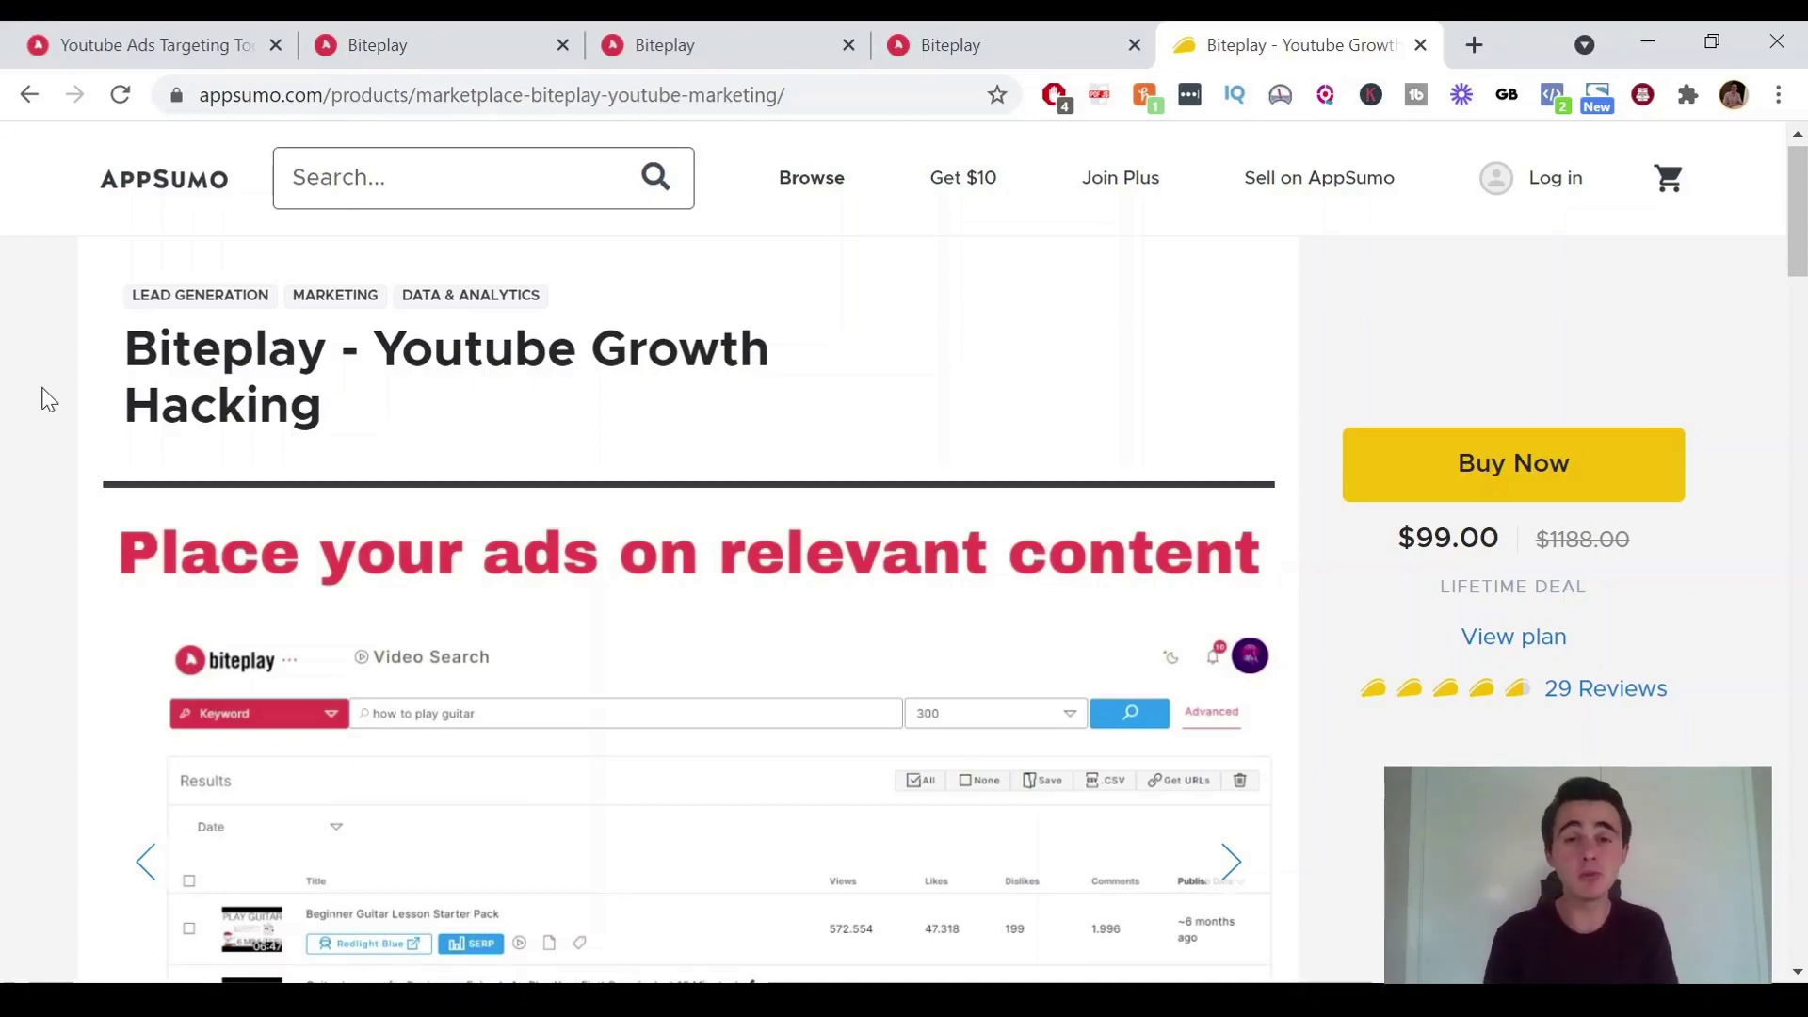
left_click(72, 527)
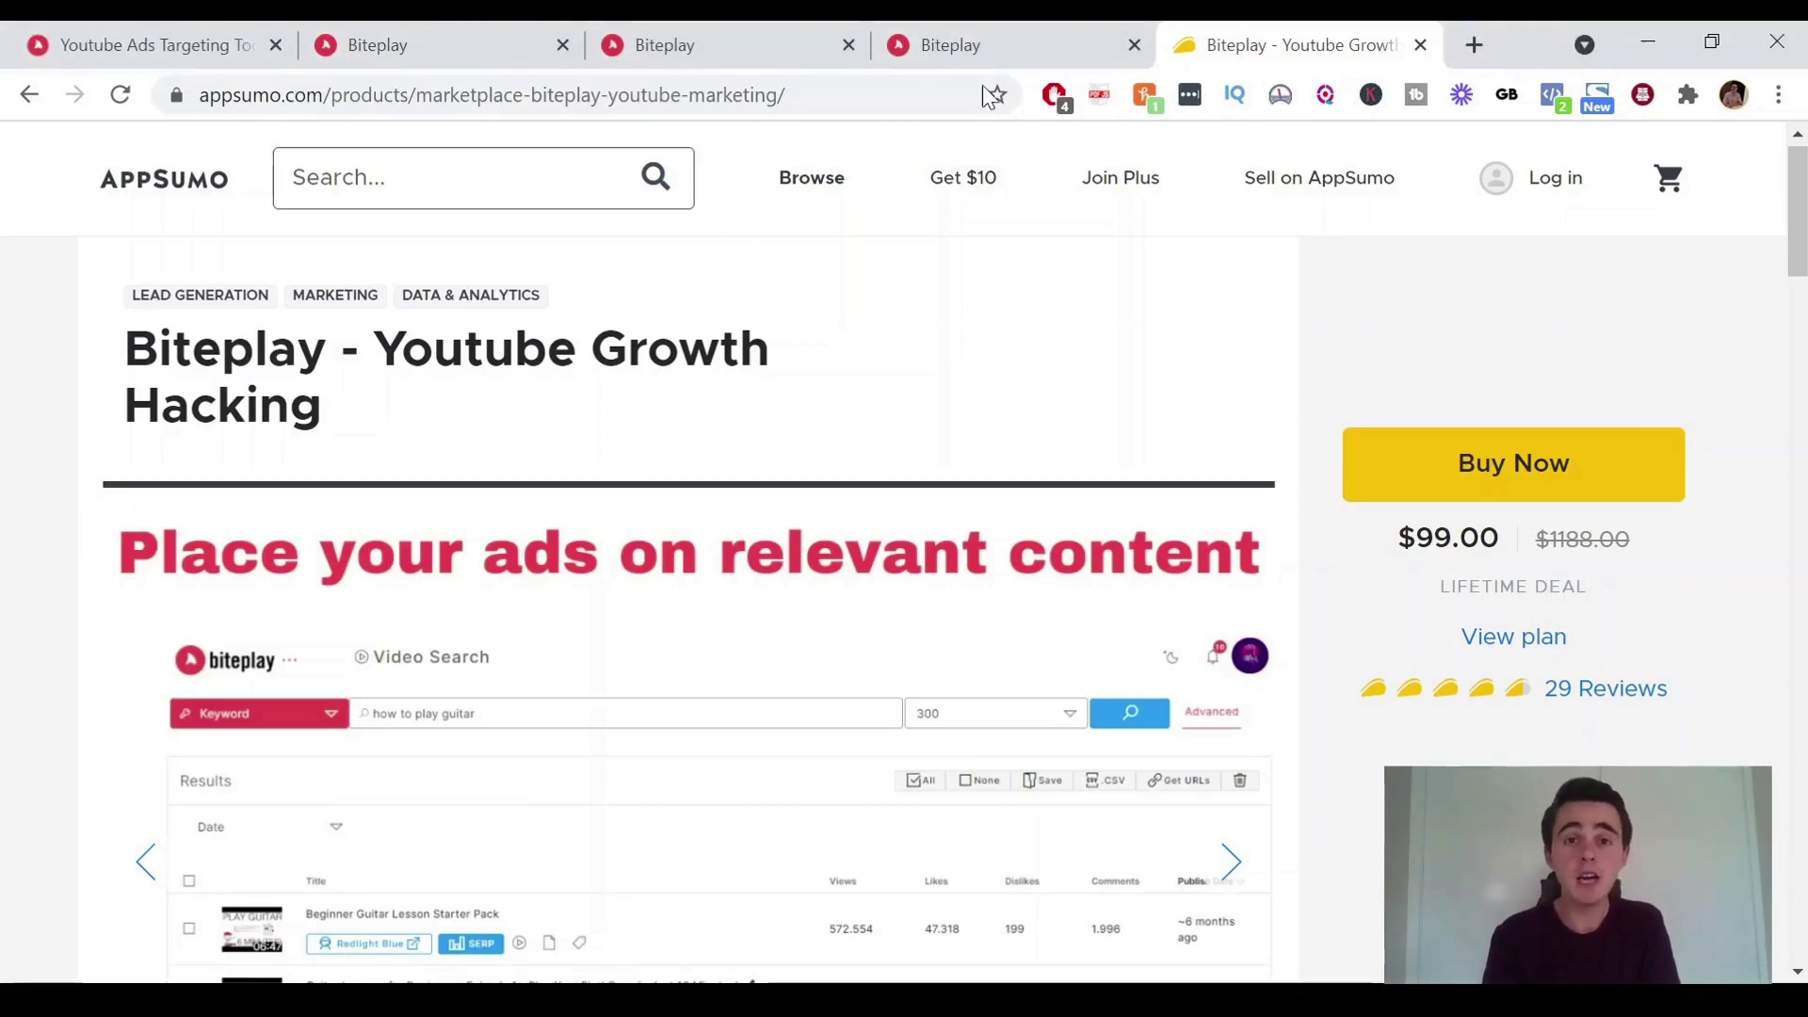
left_click(134, 57)
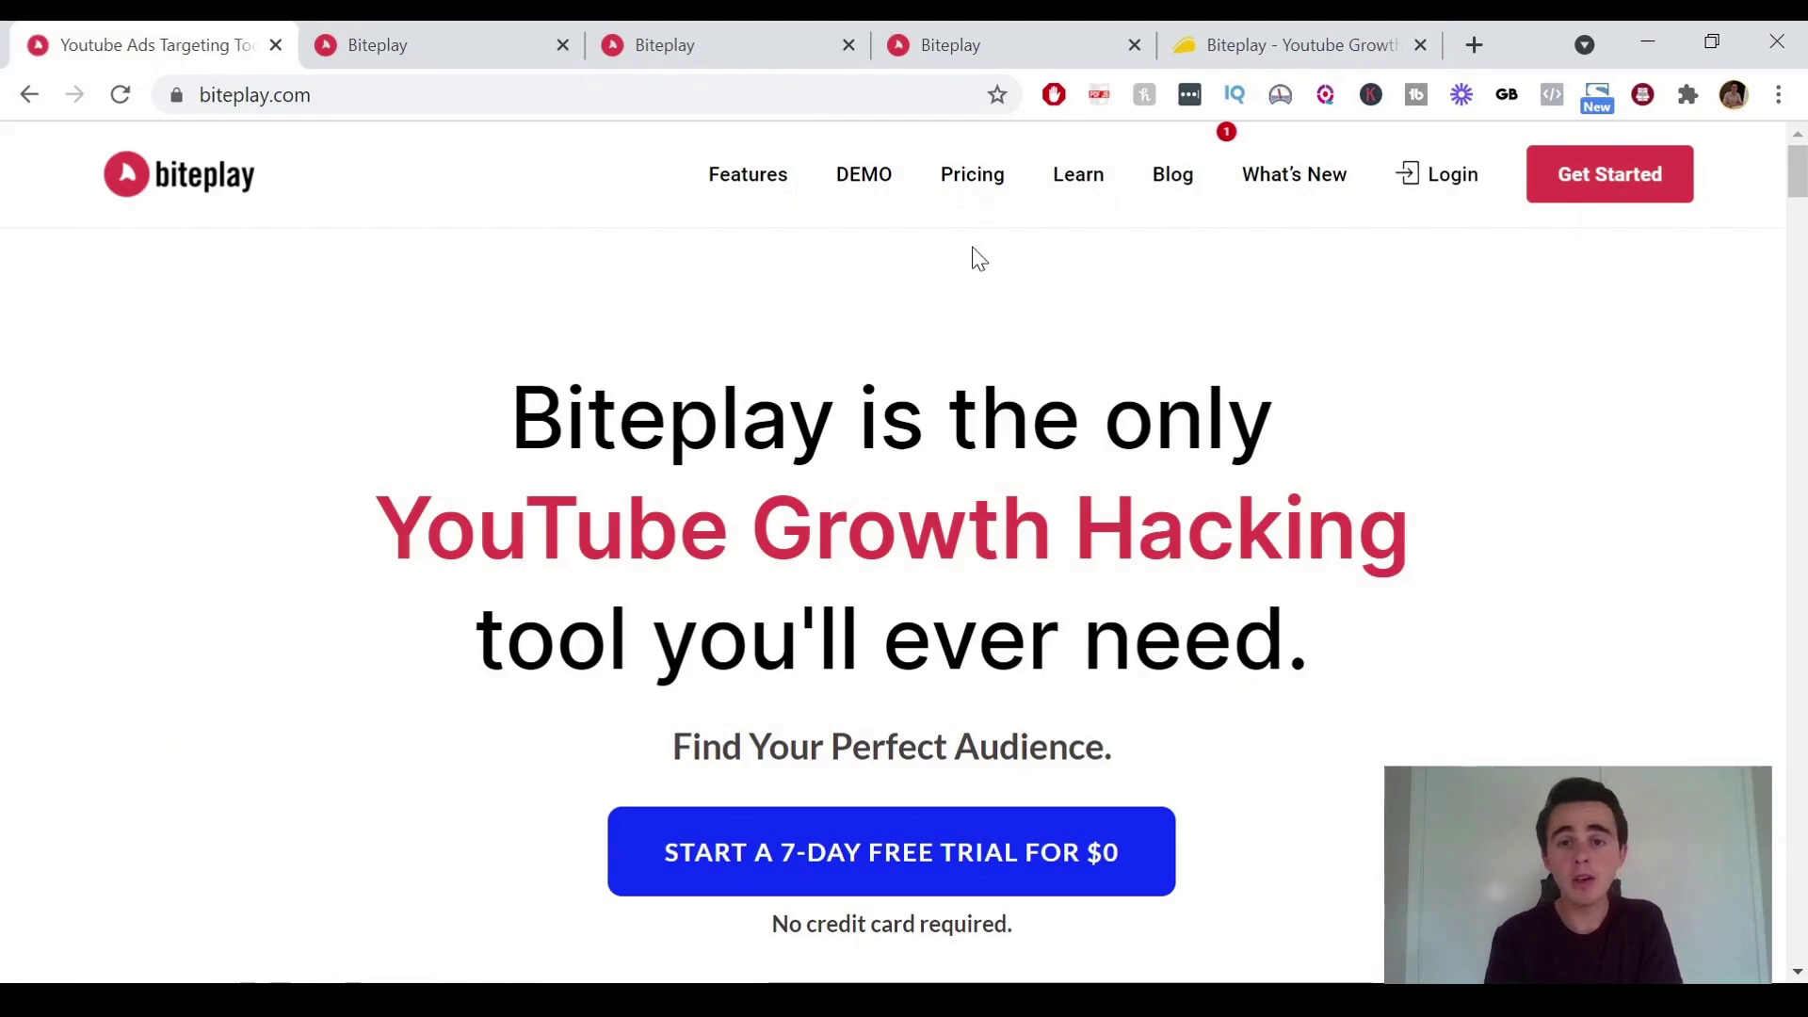
left_click(989, 179)
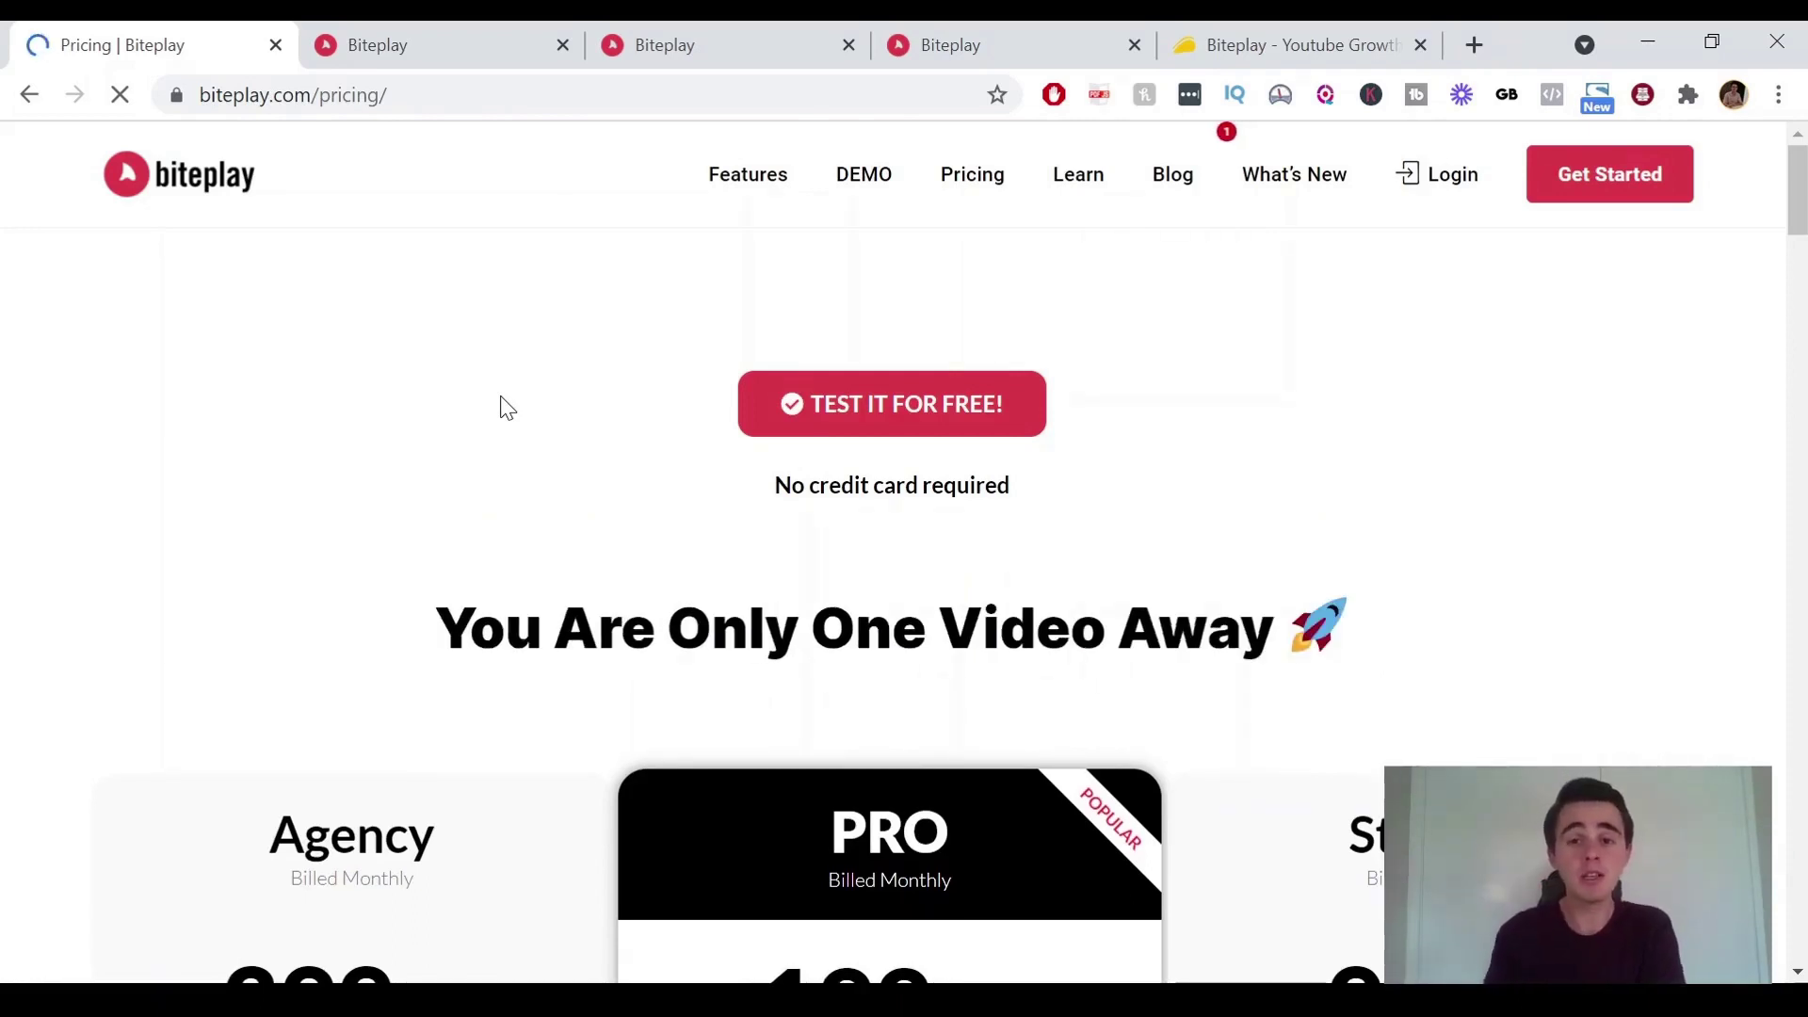
scroll(507, 406, "down", 3)
scroll(504, 405, "down", 1)
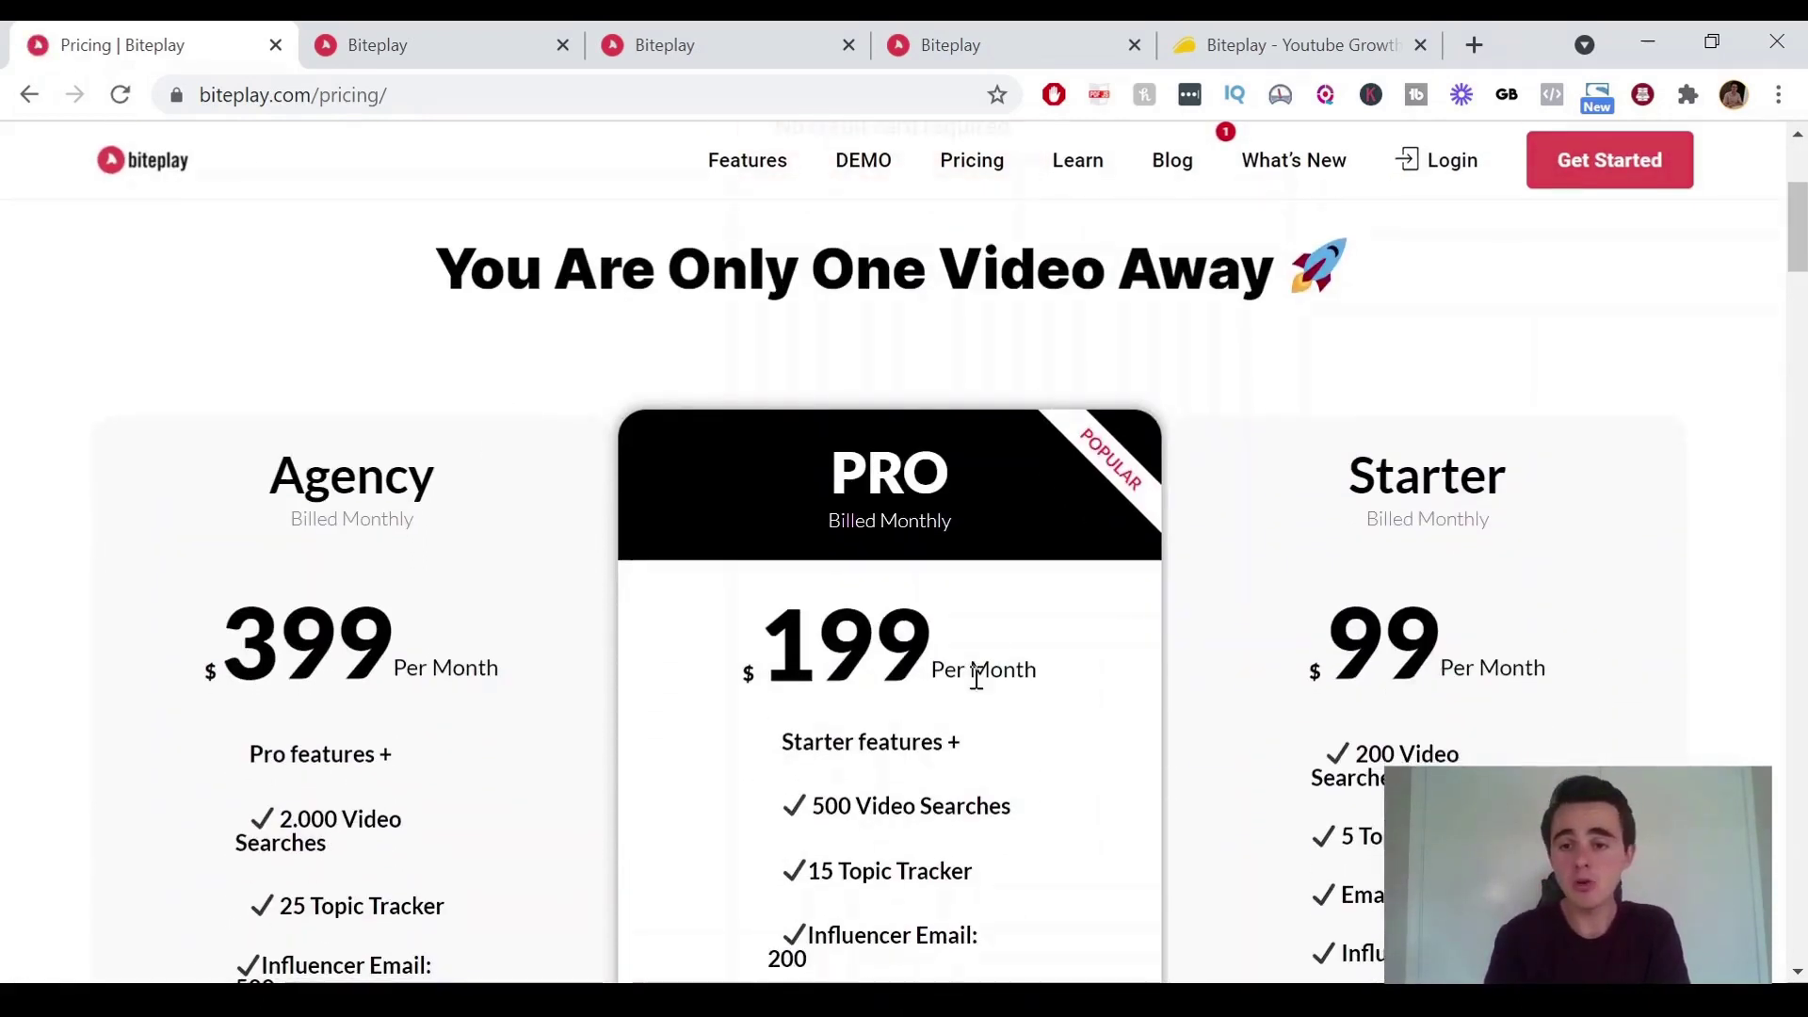
scroll(973, 678, "down", 1)
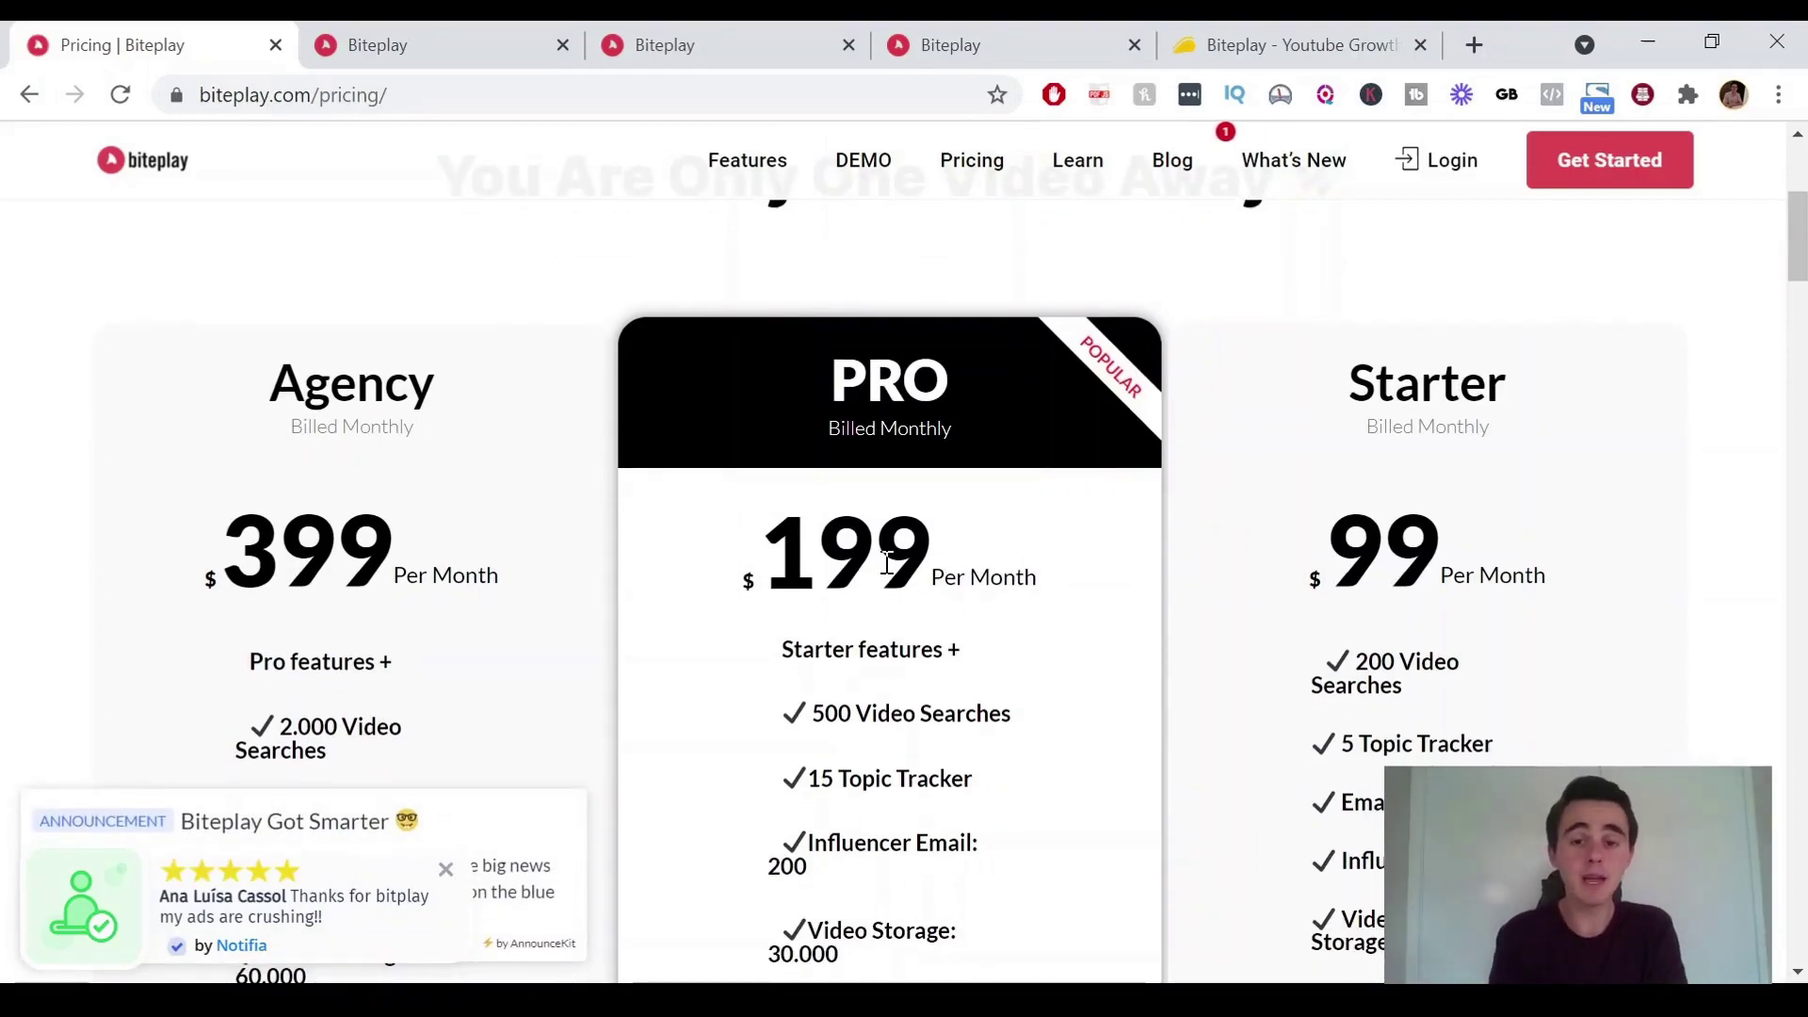
scroll(517, 584, "up", 5)
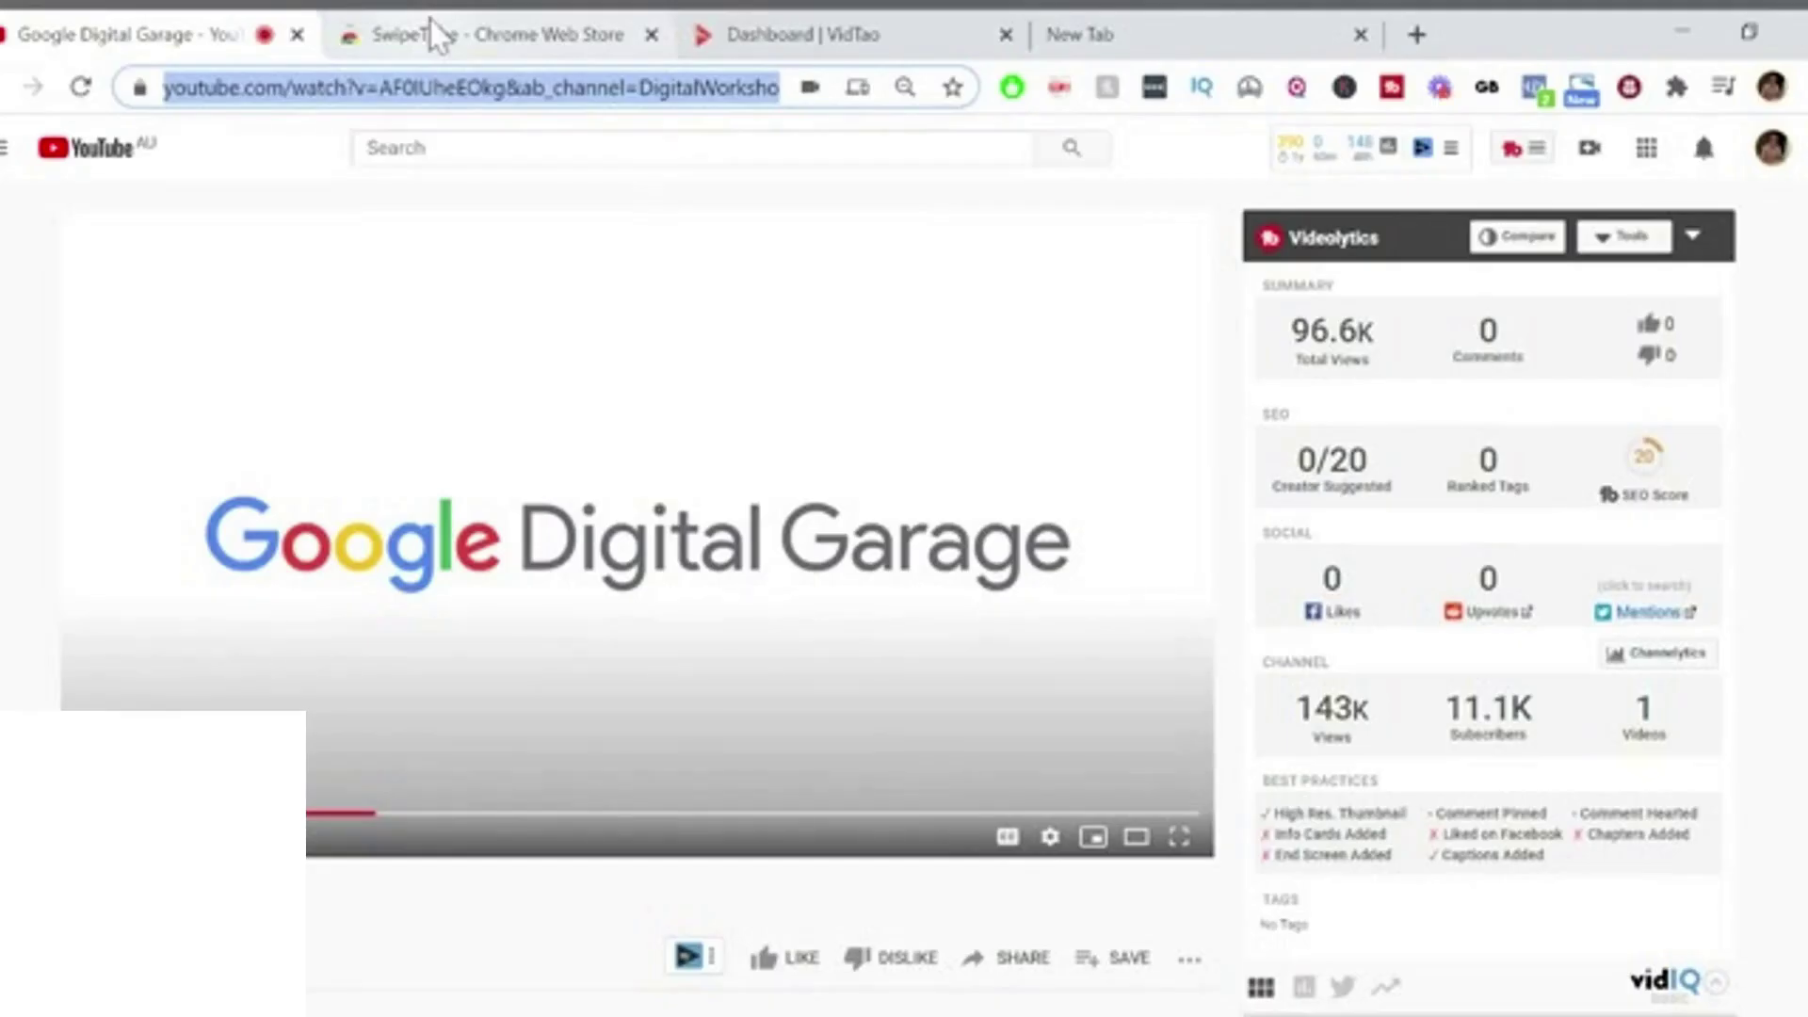
- View the SwipeTube extension page in the Chrome Web Store and switch to VidTao to look through its Top Videos list
left_click(432, 32)
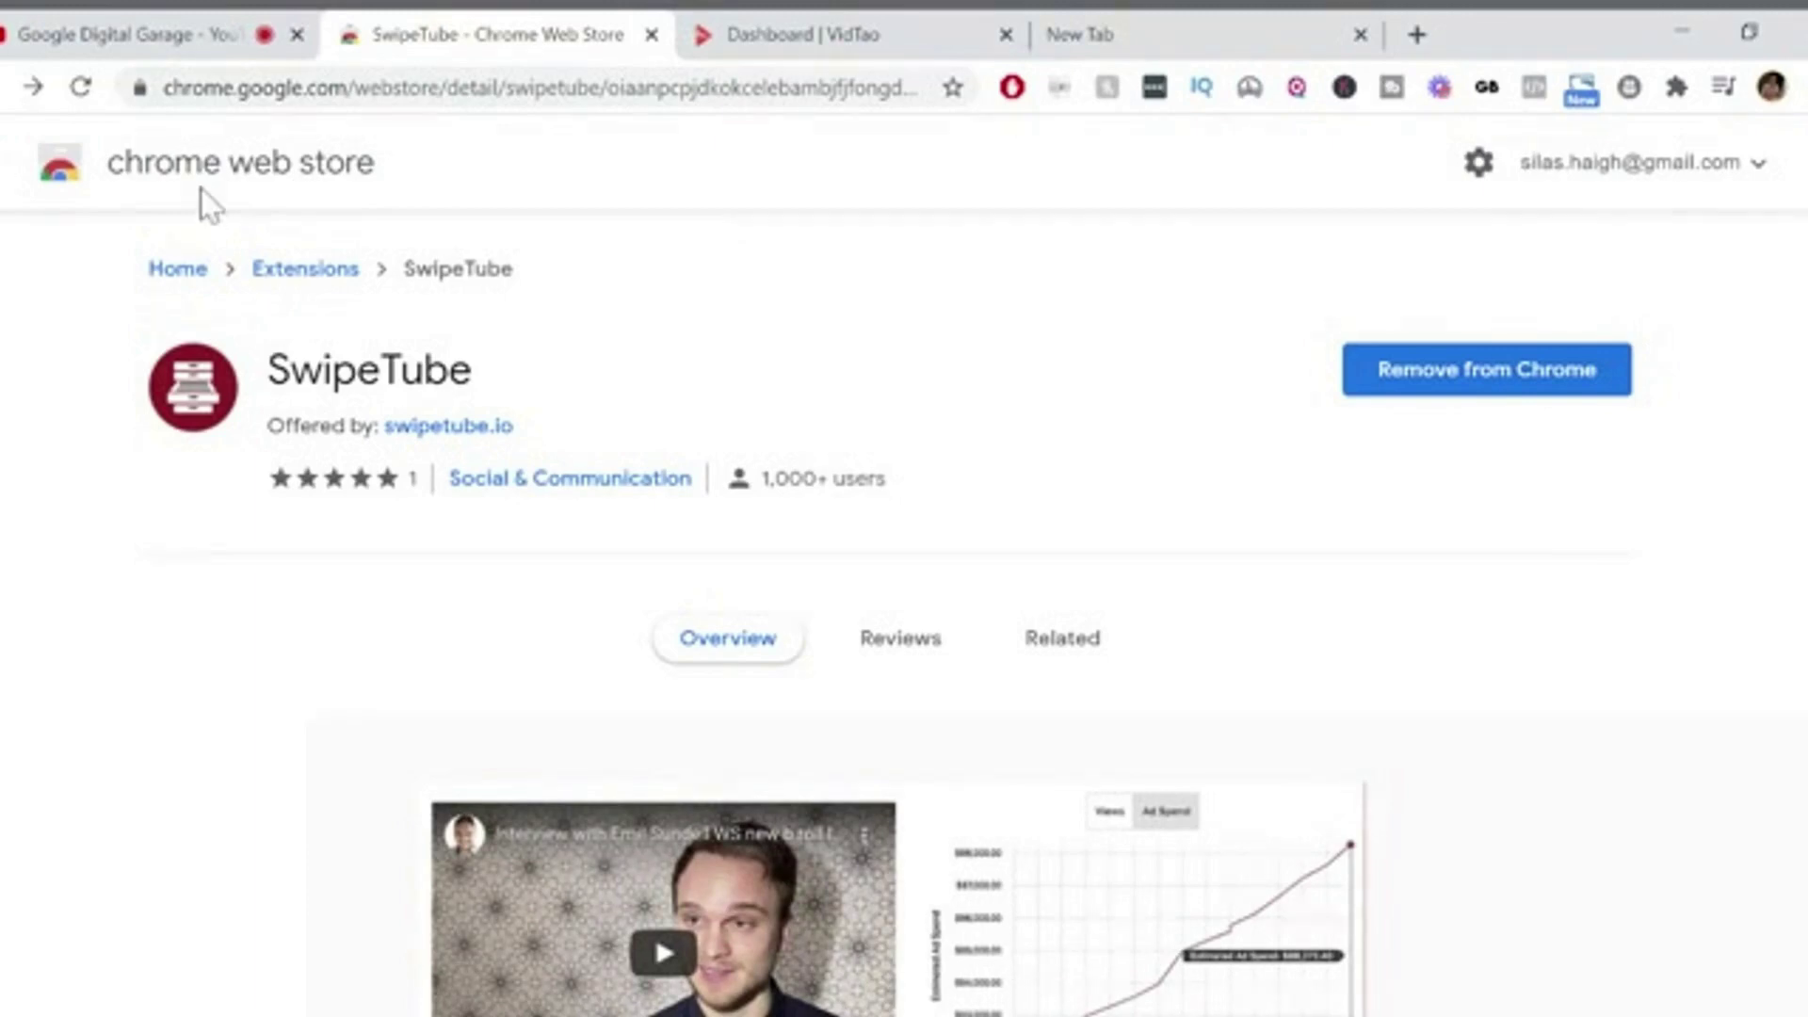
left_click(799, 34)
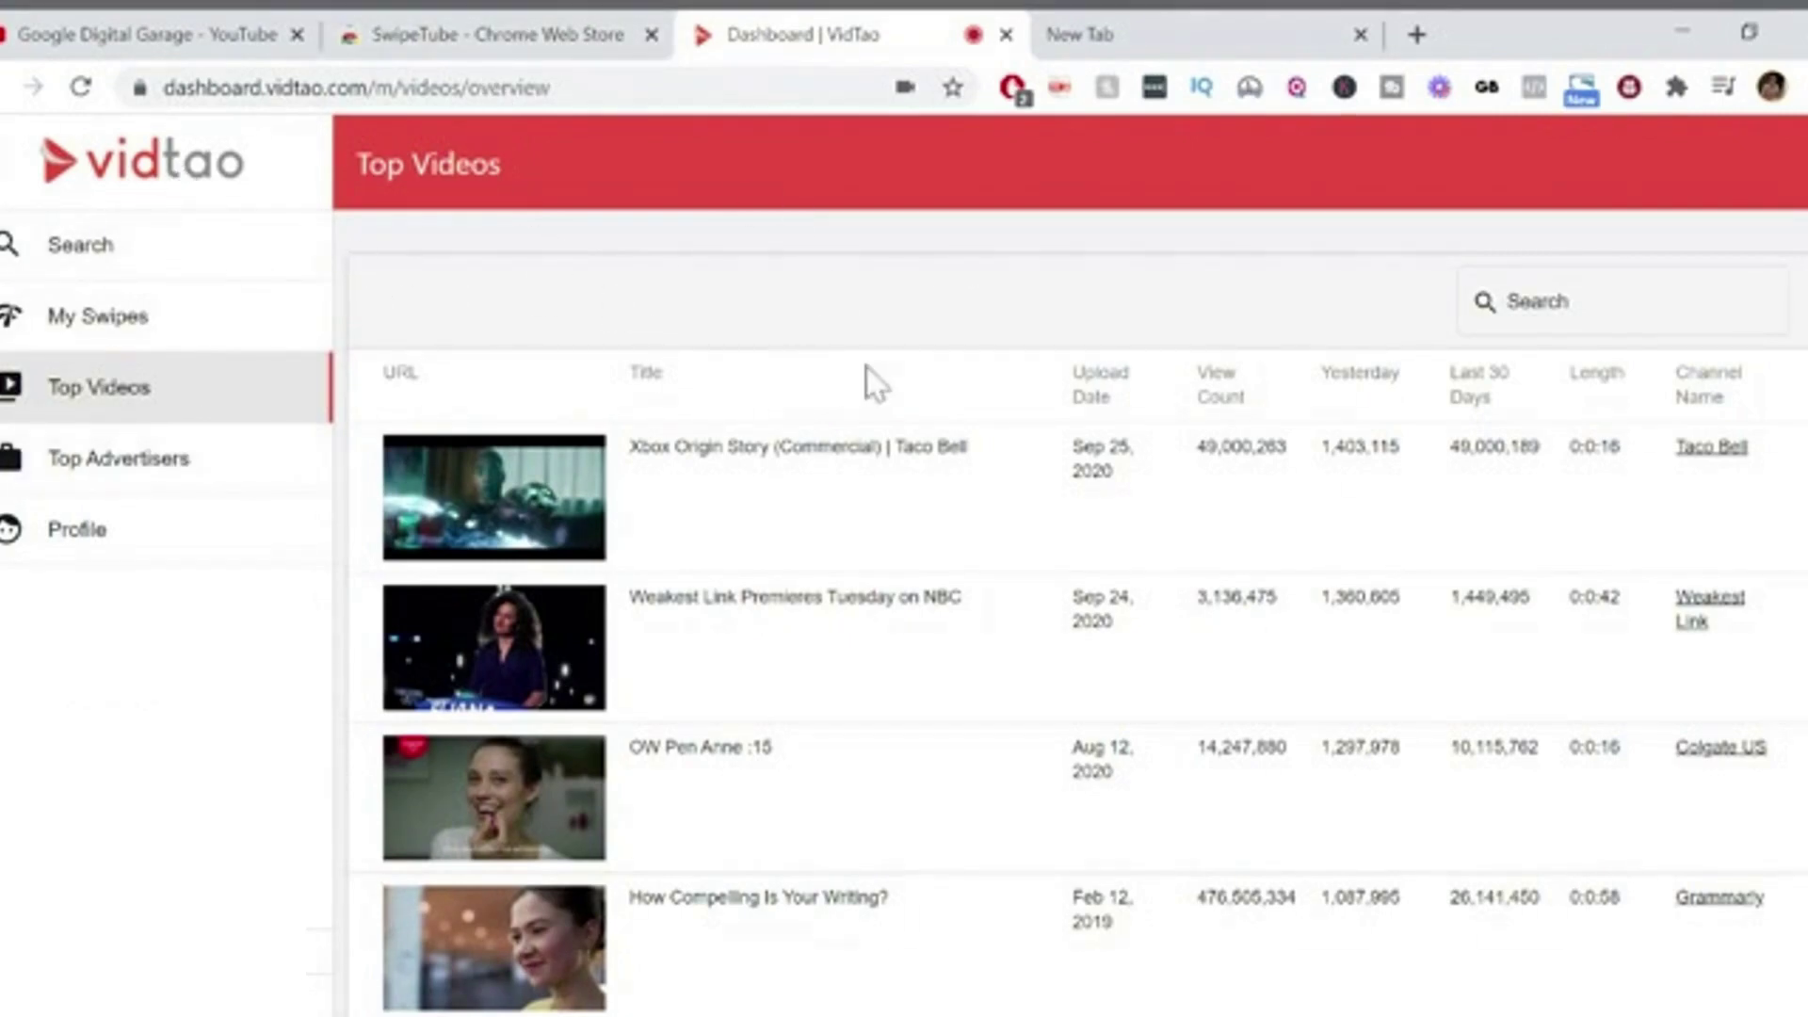
left_click(1568, 306)
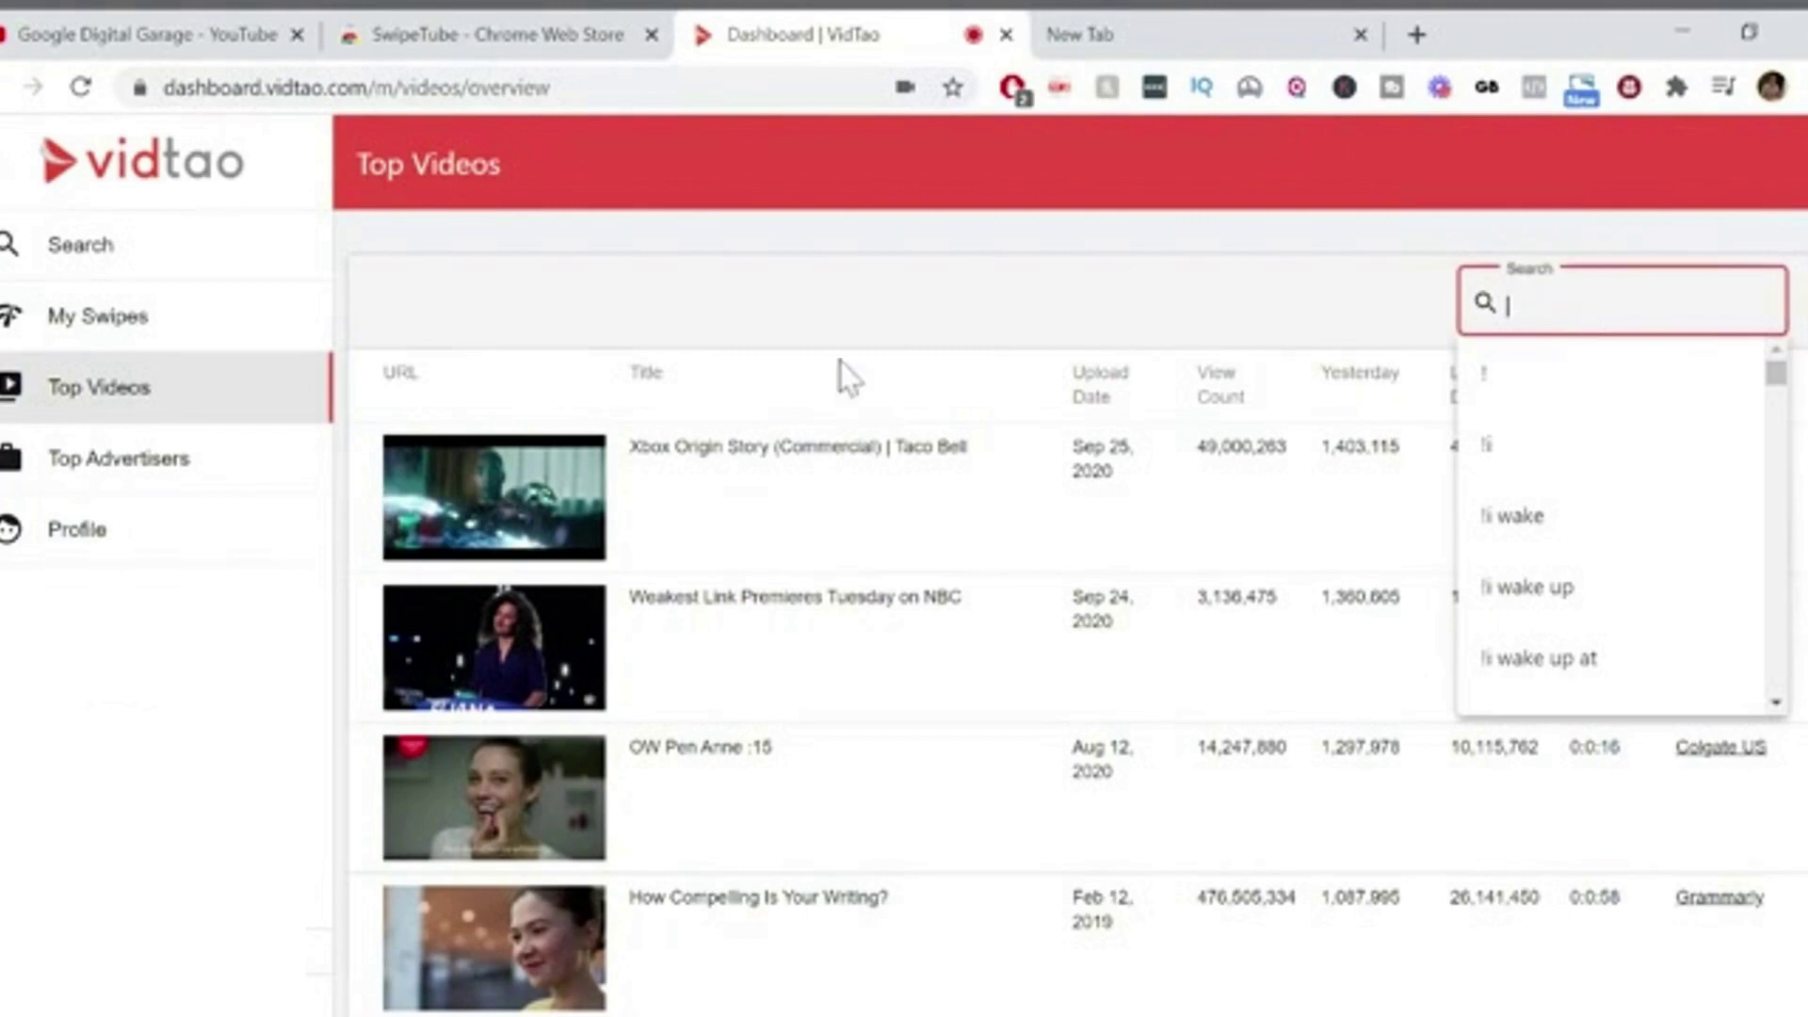
left_click(678, 310)
scroll(735, 678, "down", 5)
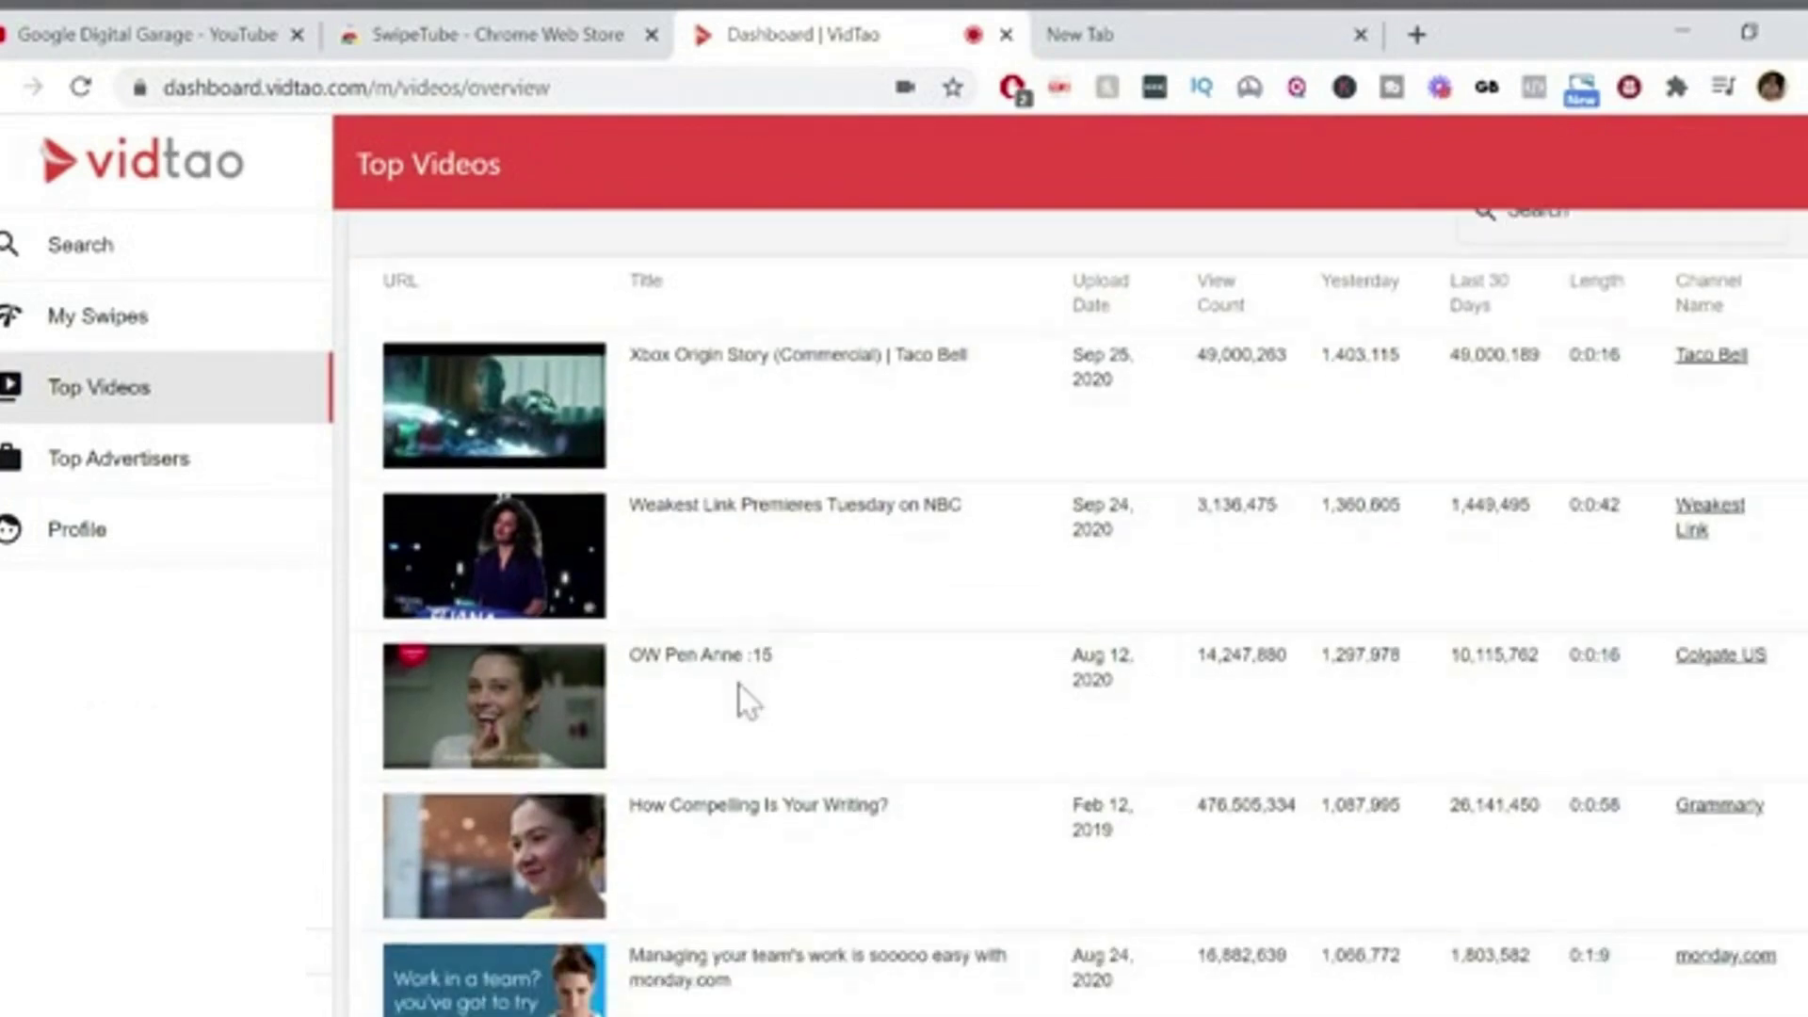
scroll(602, 641, "up", 5)
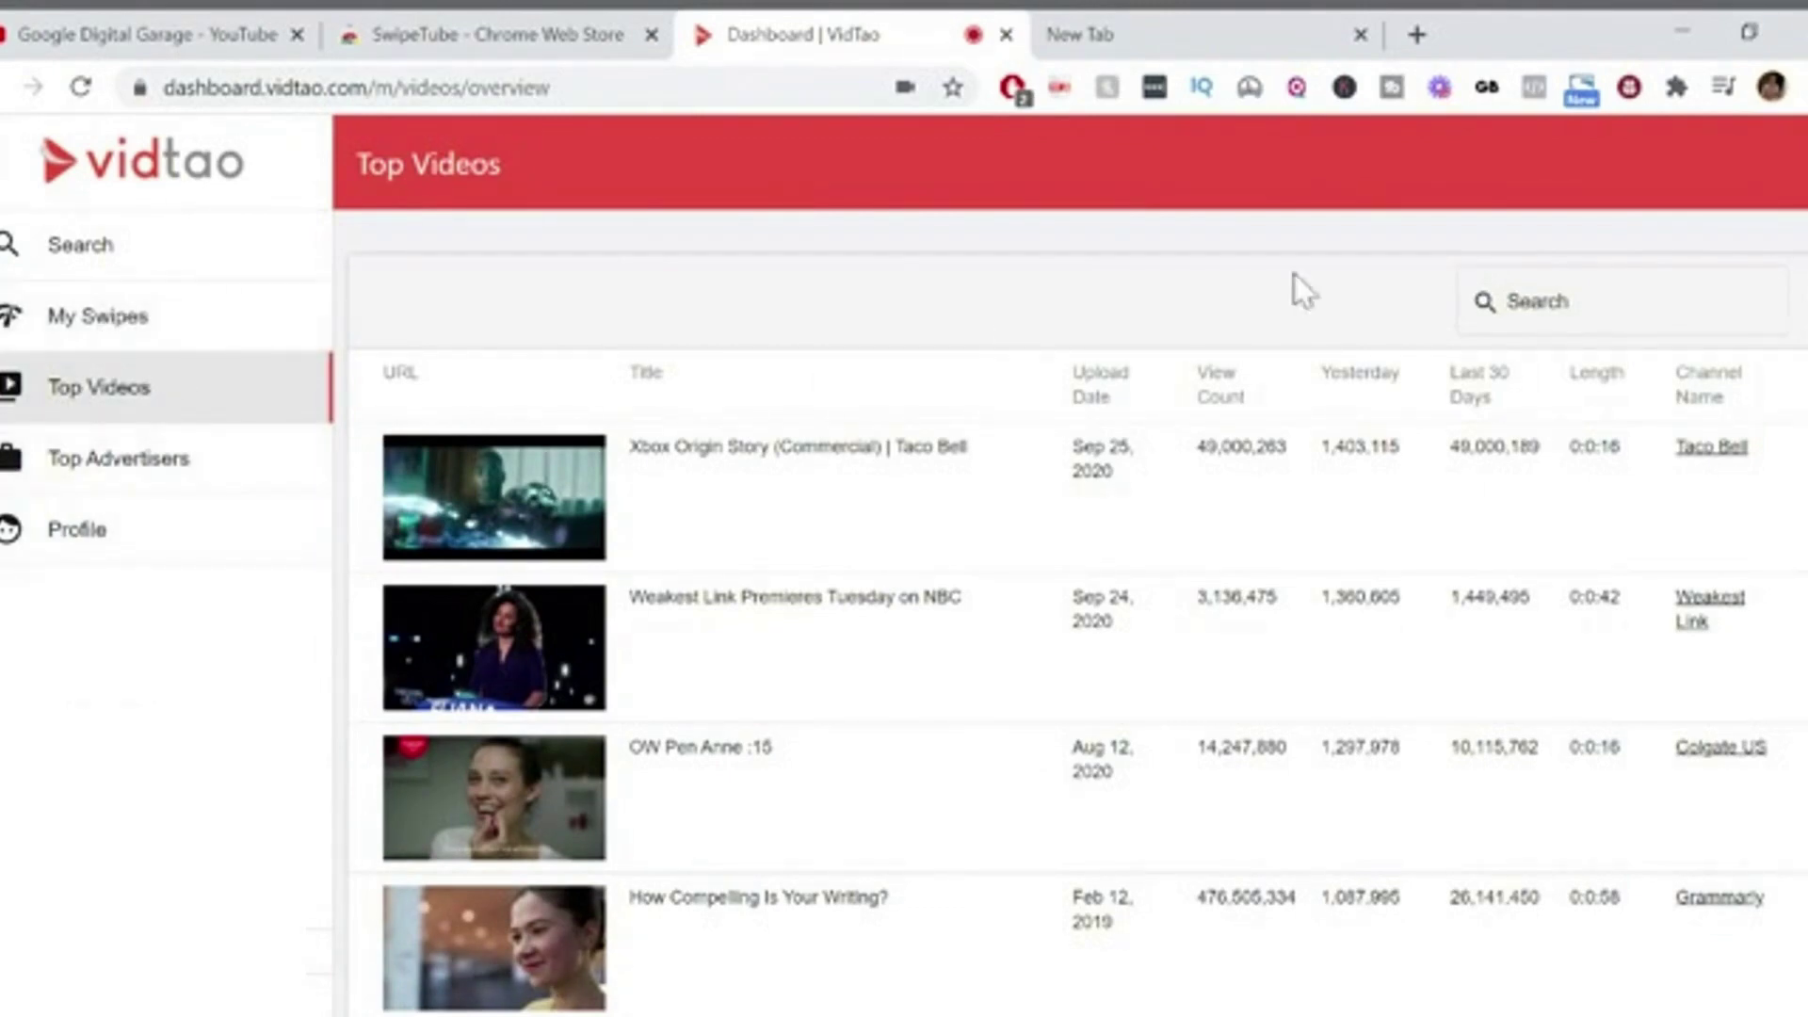
- Search VidTao's Top Videos for groovefunnels and examine the Ad Spend and Views charts of "GrooveFunnels Free Account - See For Yourself"
left_click(1533, 303)
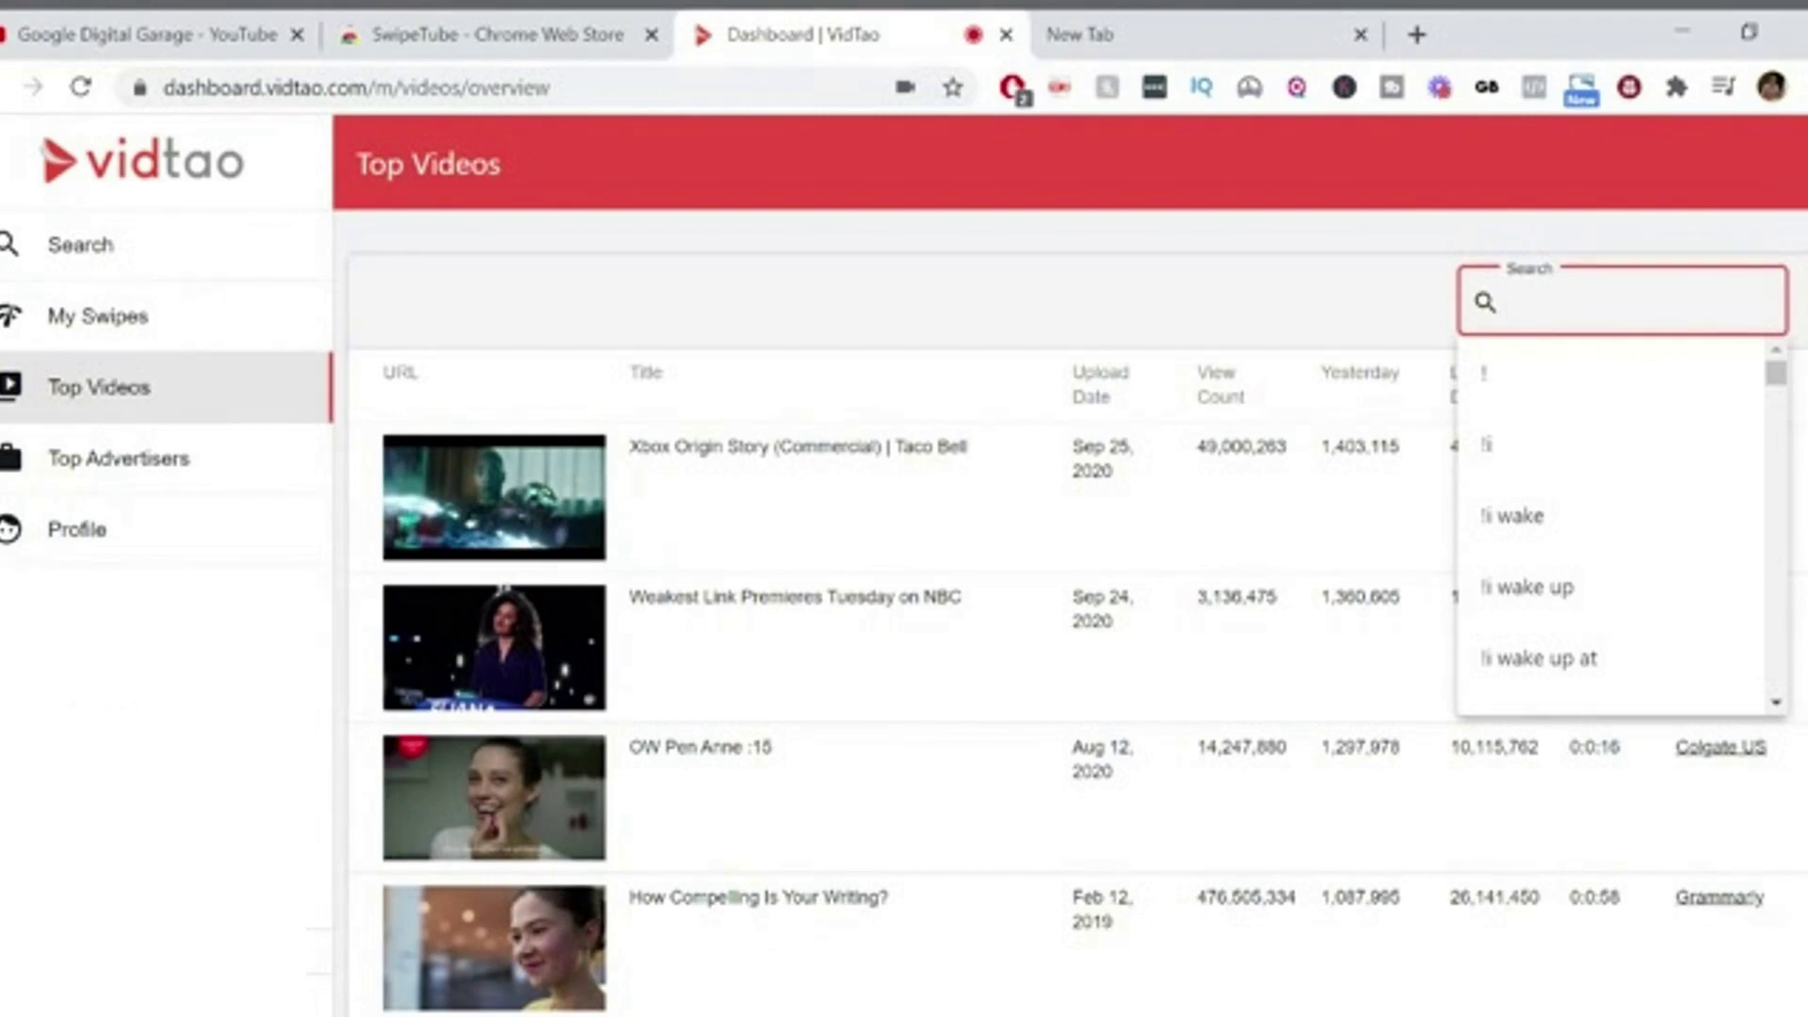
type("groovefunnels")
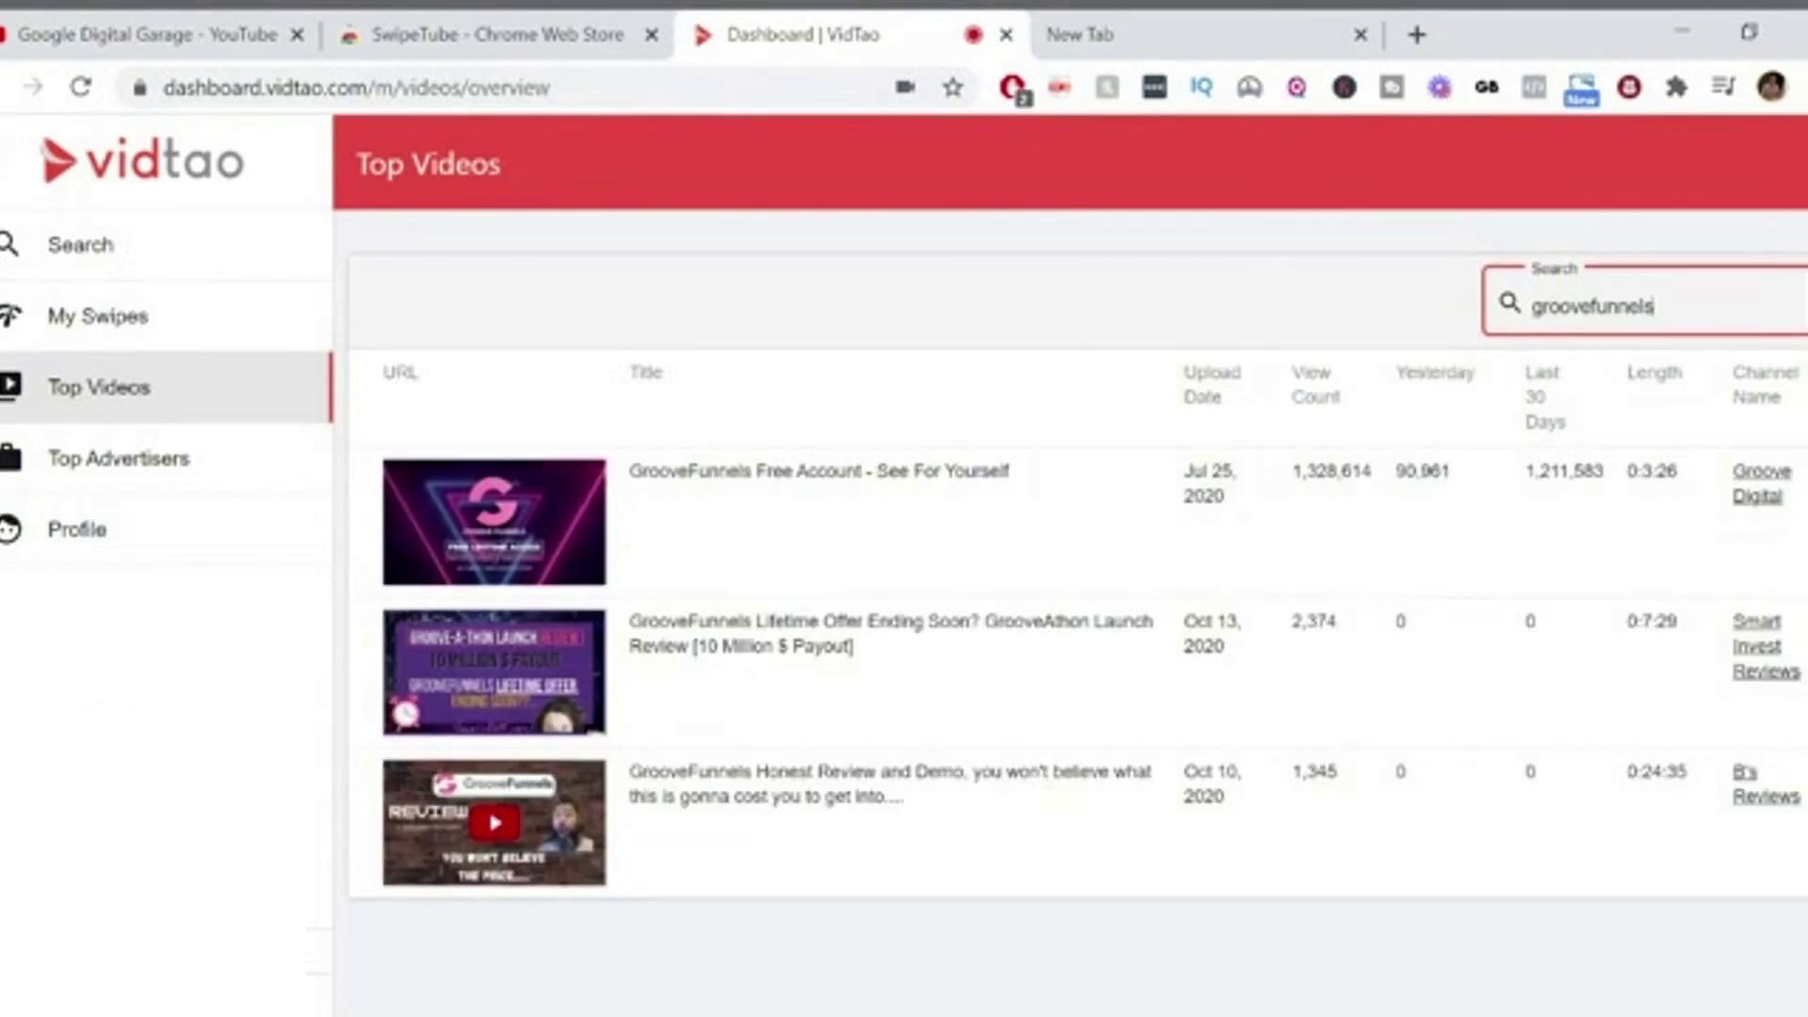
left_click(923, 569)
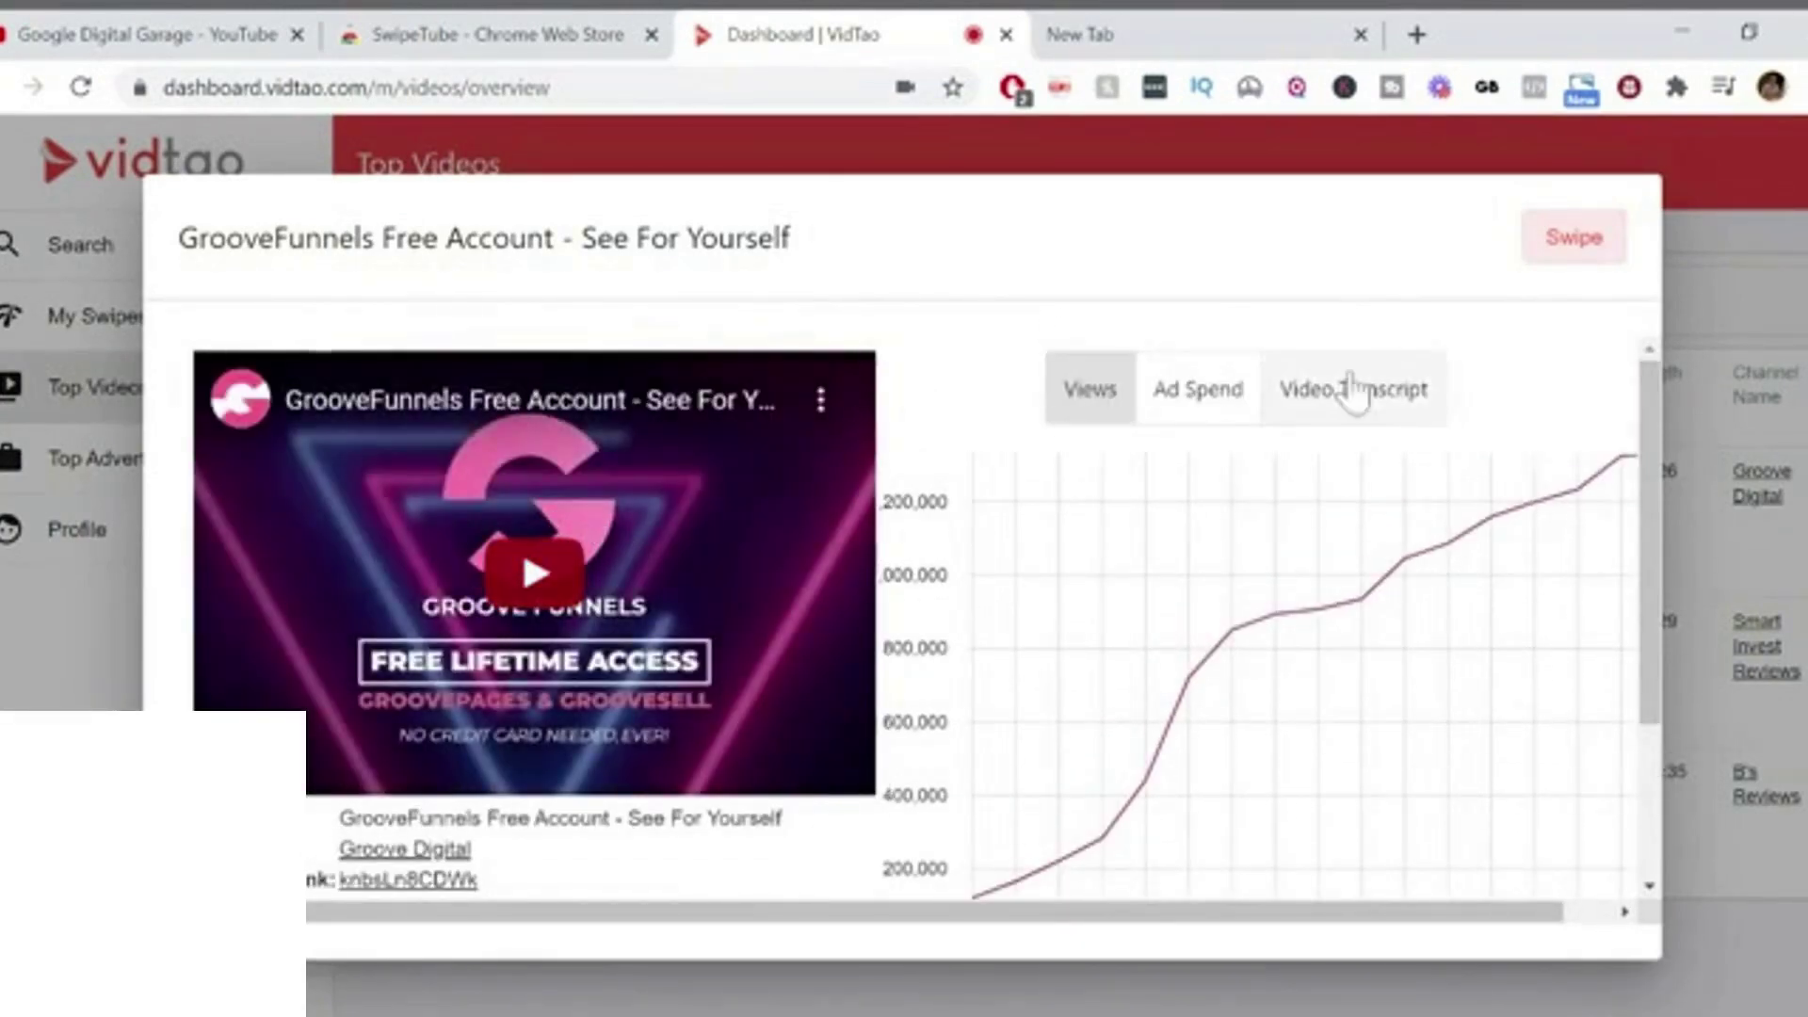
left_click(1202, 413)
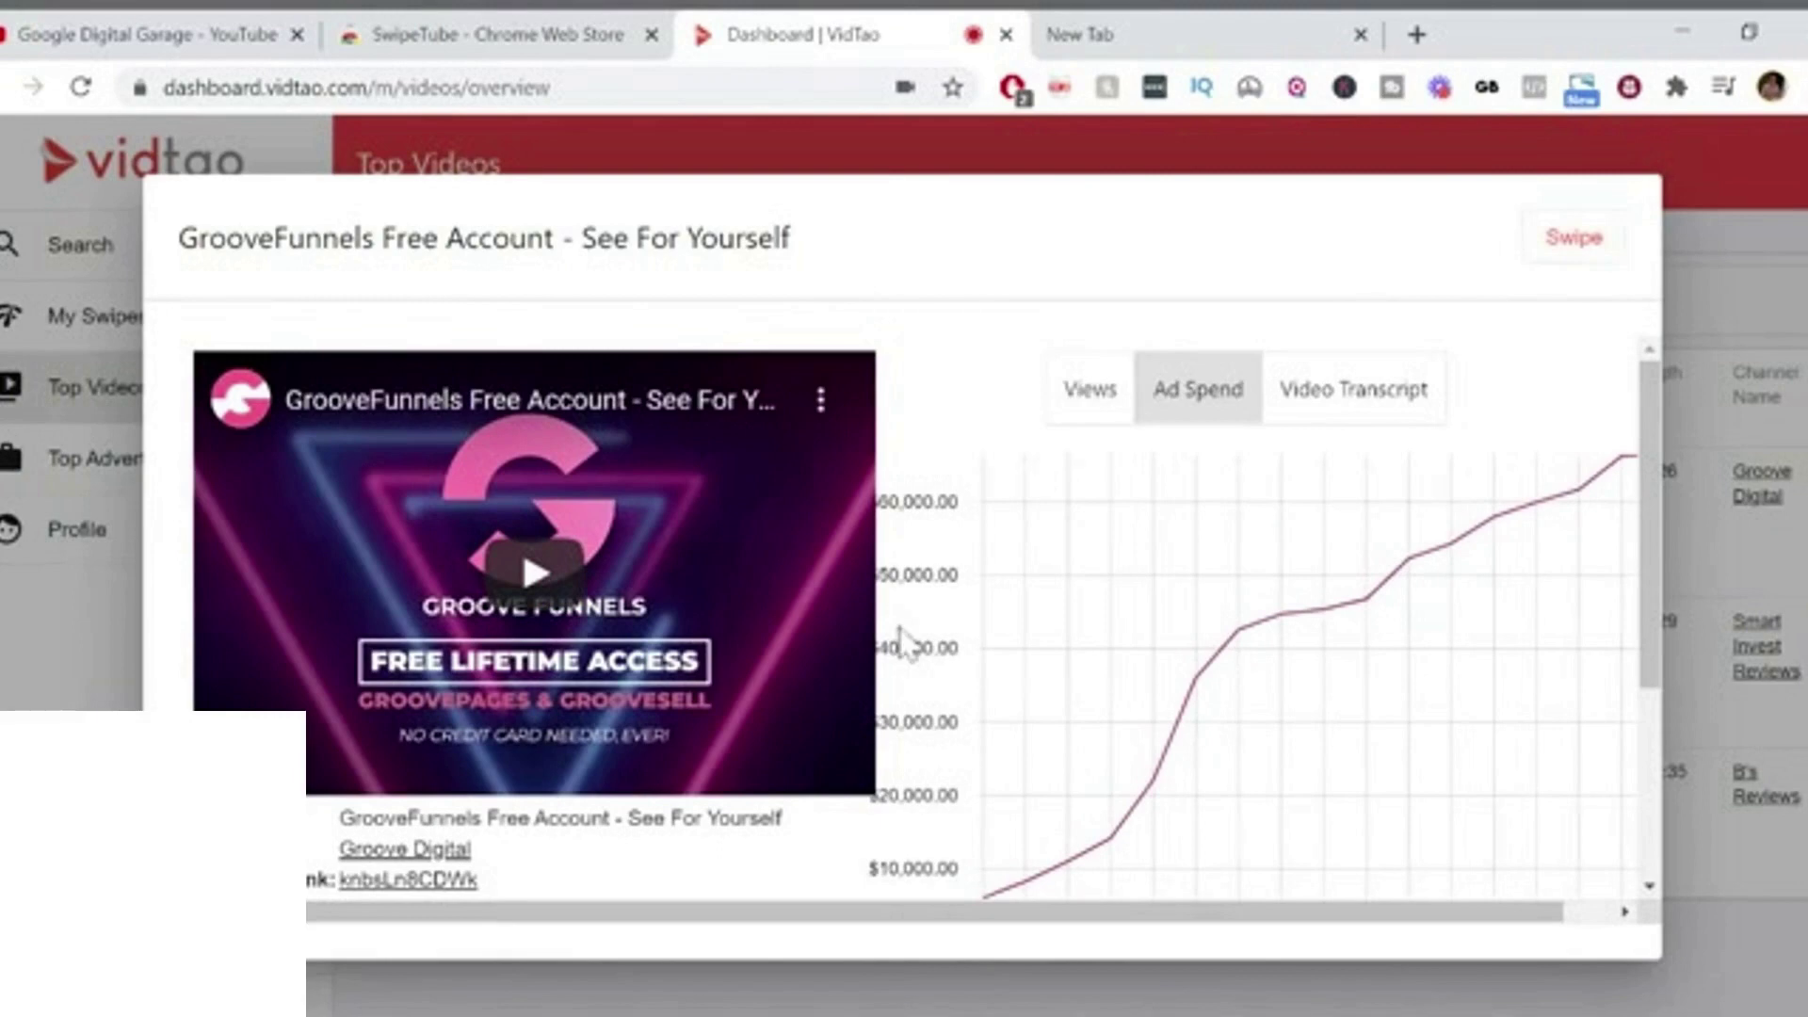
left_click(1092, 396)
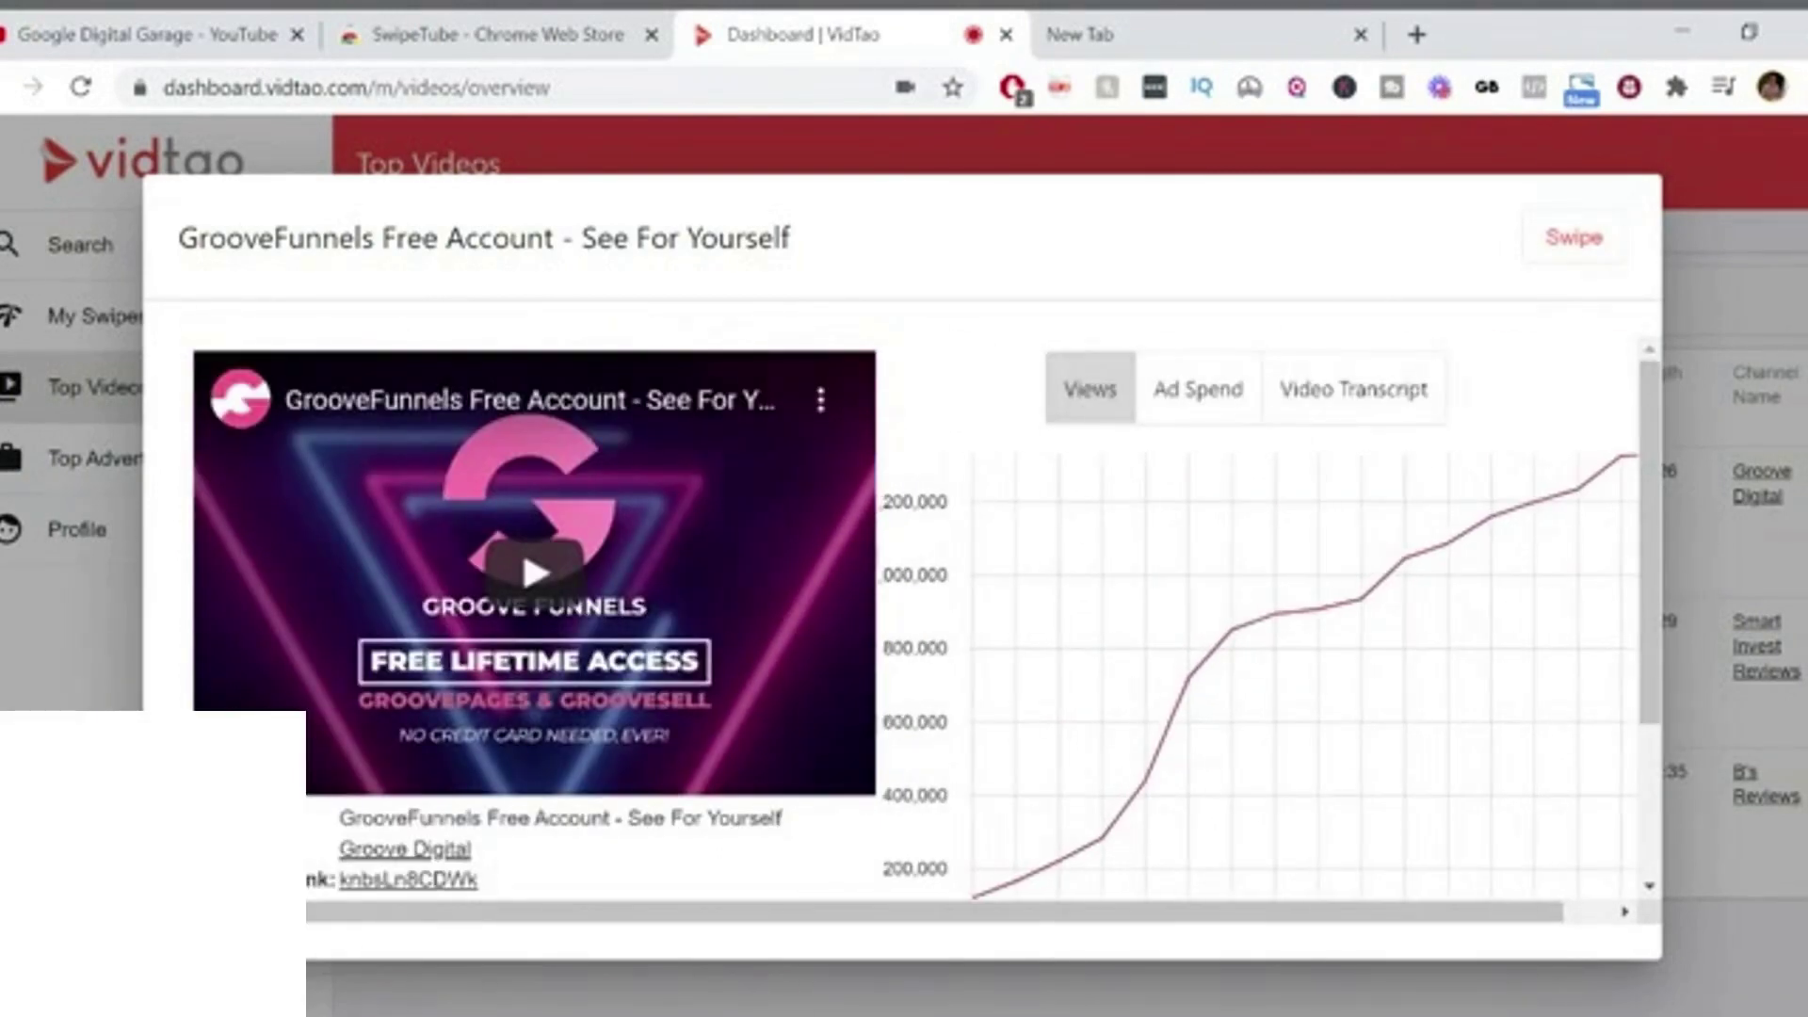
left_click(1770, 202)
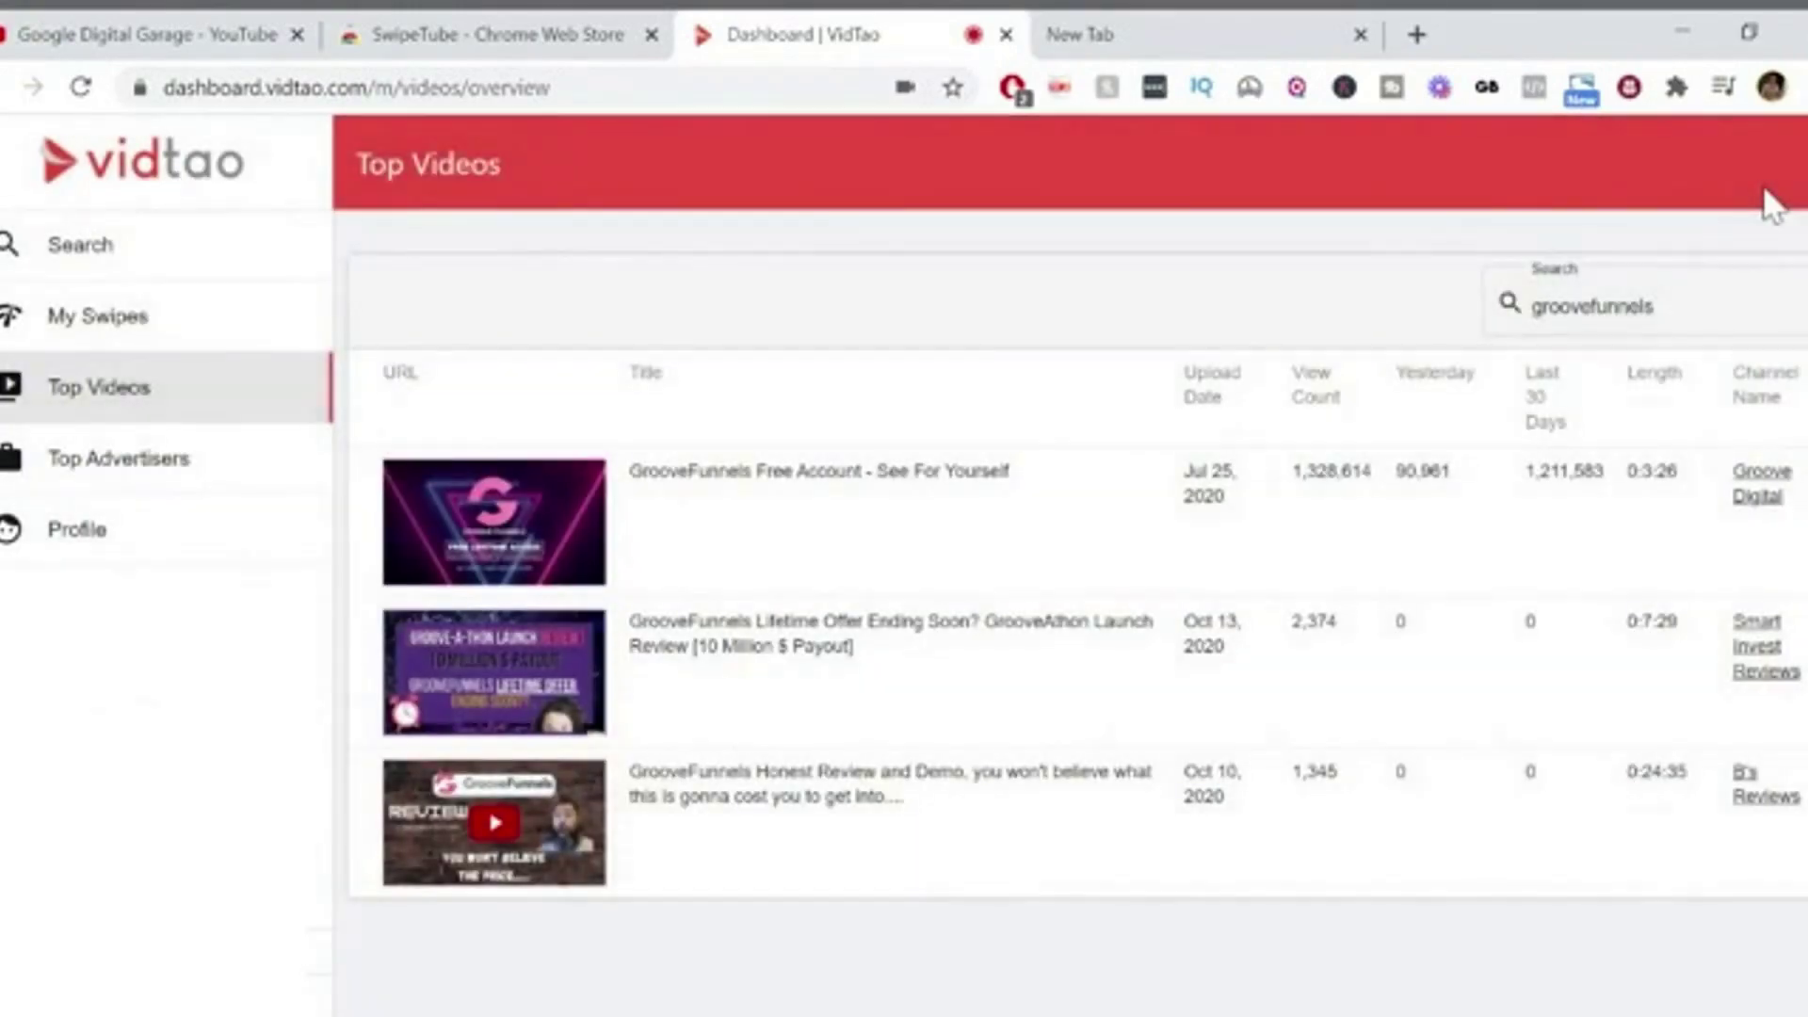